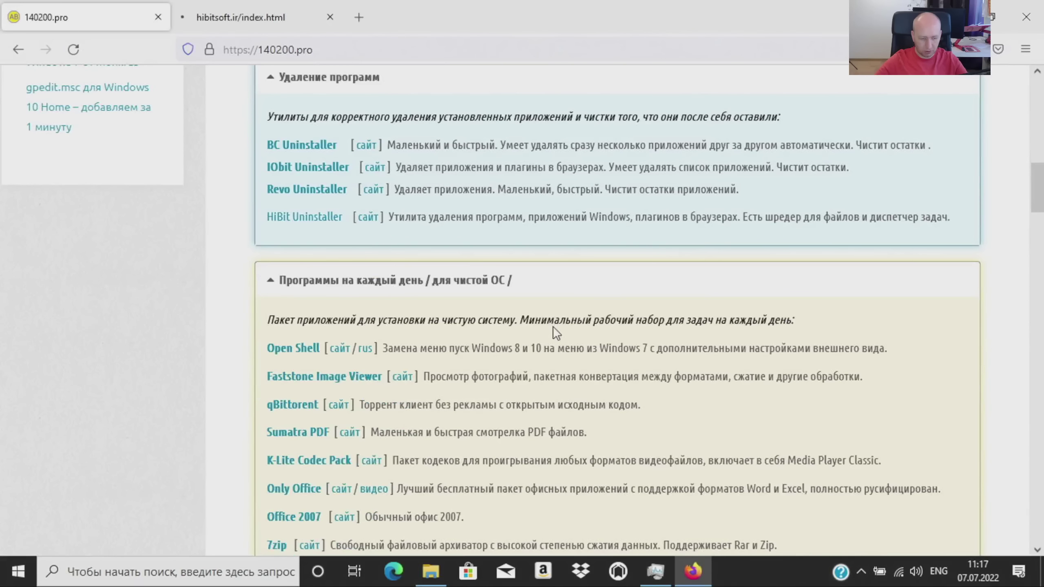
Step: Open the sites of Open Shell, Faststone Image Viewer, K-Lite Codec Pack and 7zip in background tabs from the everyday programs list
middle_click(340, 271)
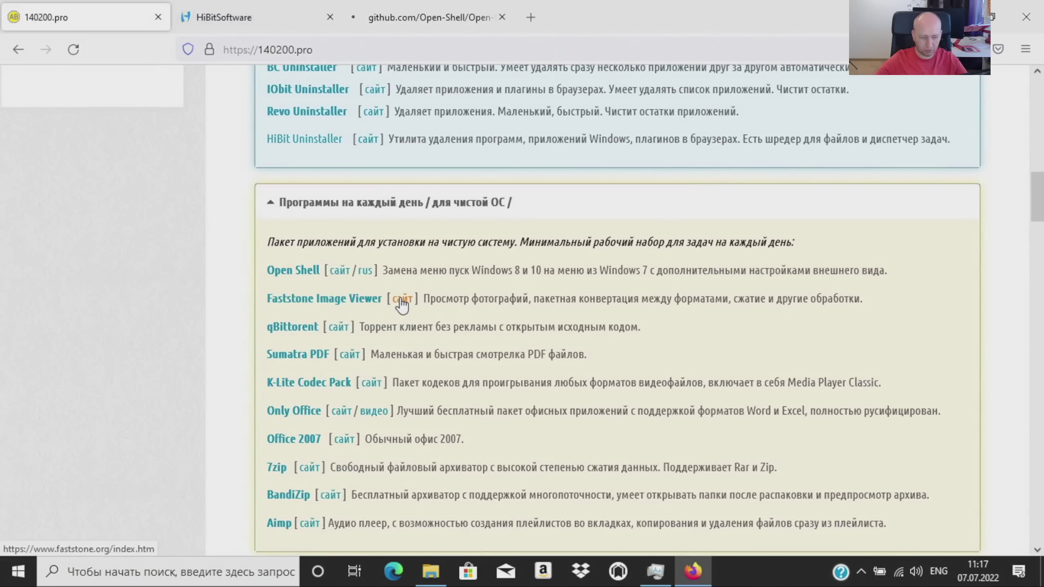
scroll(475, 321, "down", 2)
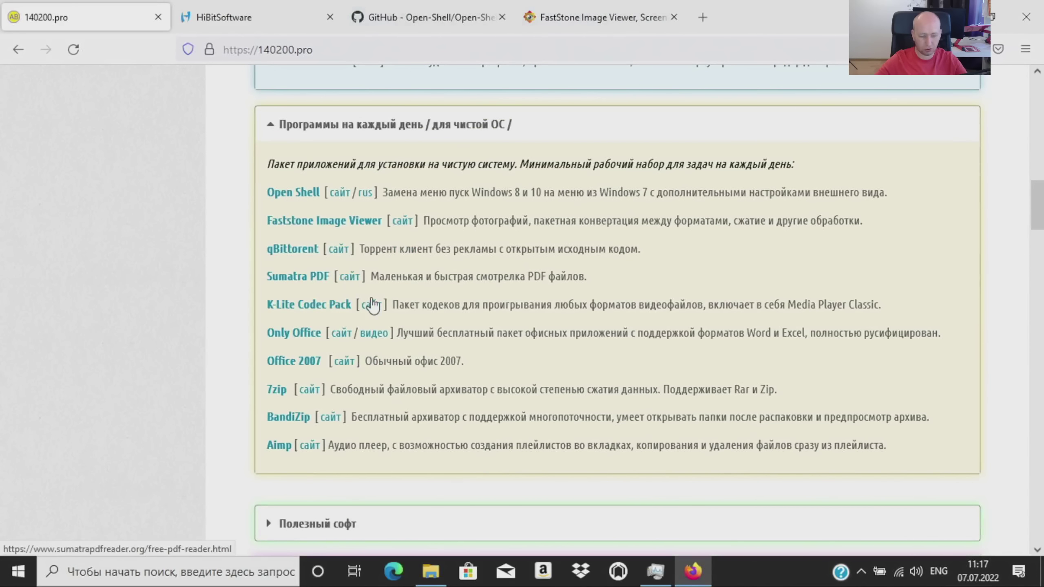
scroll(333, 296, "down", 2)
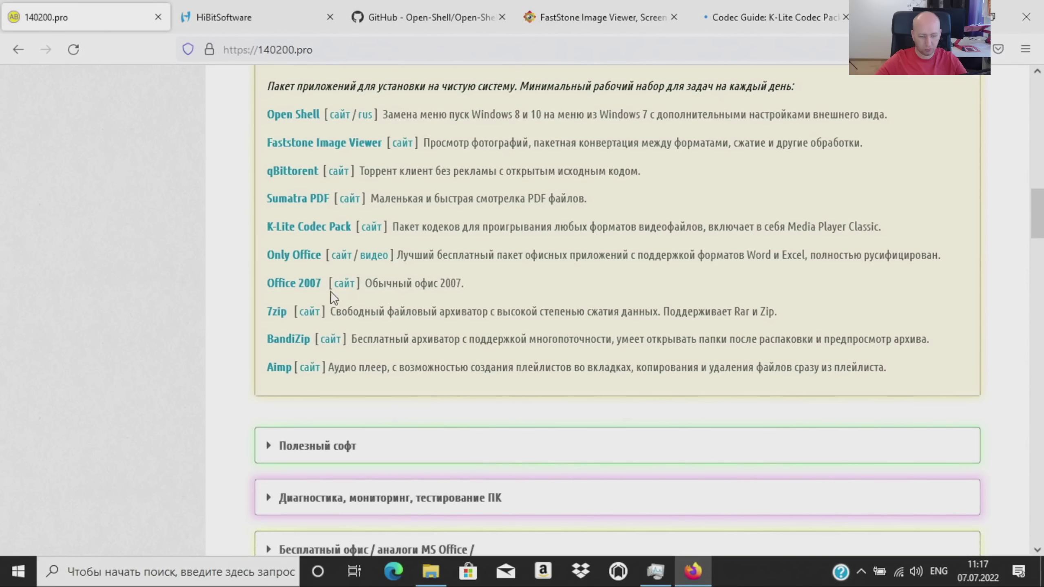
middle_click(310, 315)
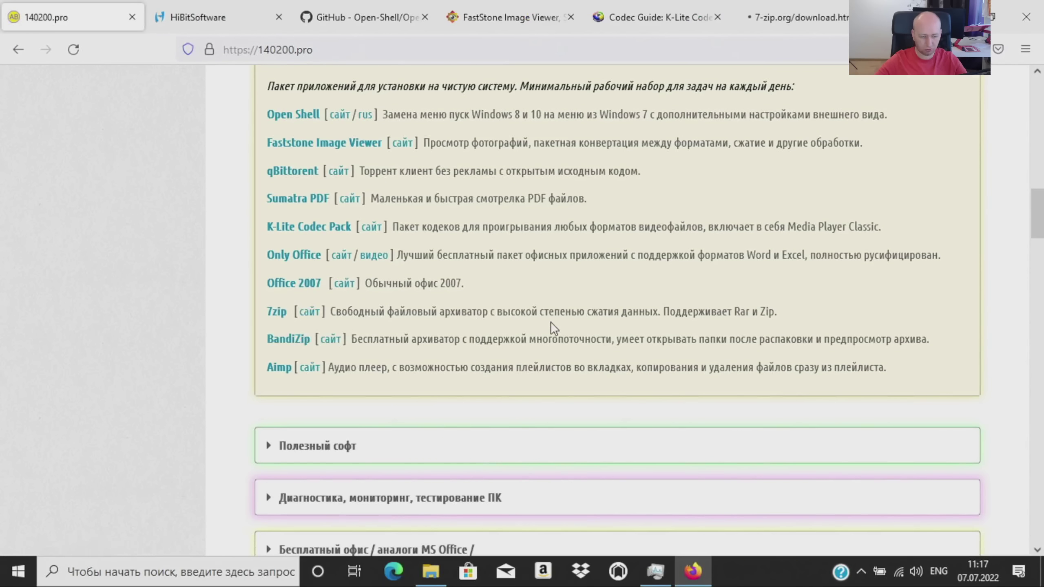
scroll(551, 322, "down", 4)
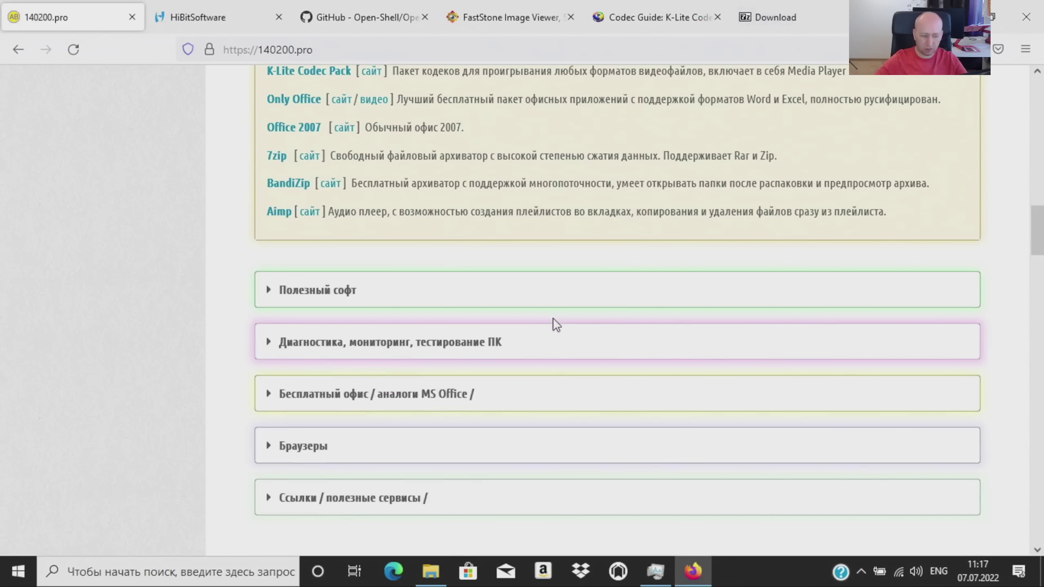
Step: Download the 7-Zip 22.00 .exe installer for 64-bit Windows x64 from the 7-Zip download page
scroll(578, 319, "down", 2)
scroll(639, 339, "up", 13)
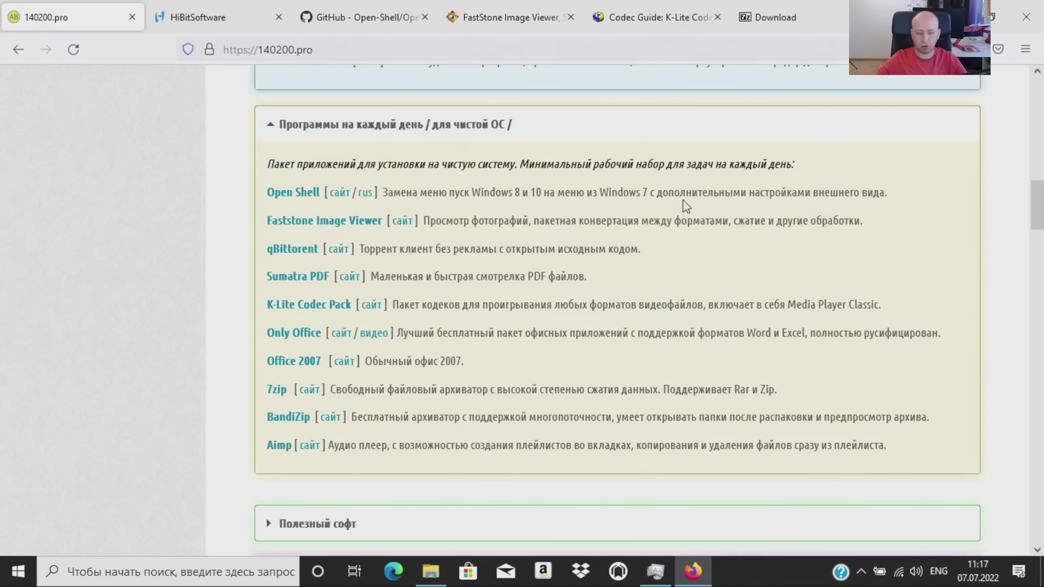
left_click(789, 17)
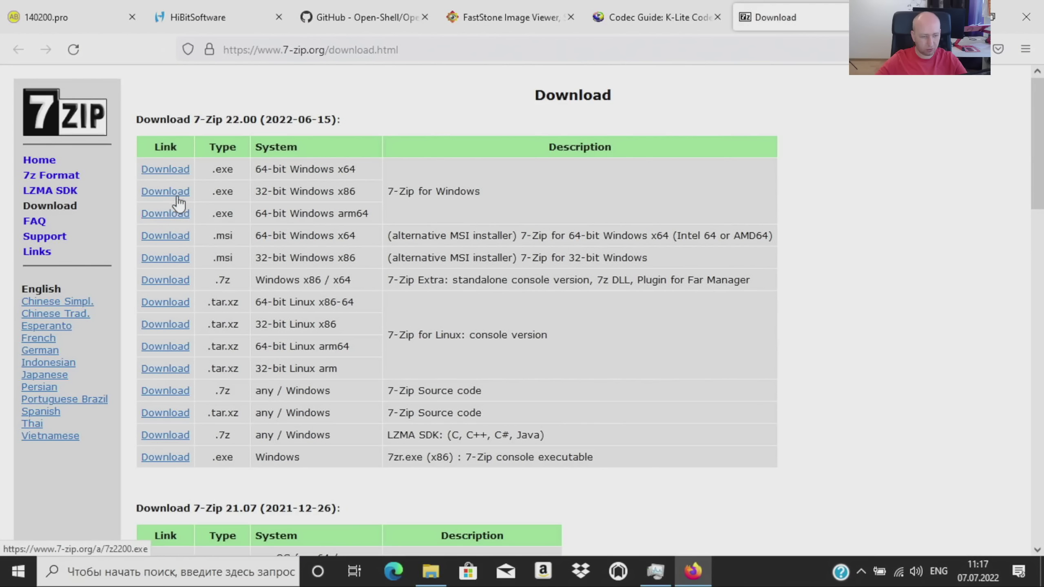
left_click(165, 170)
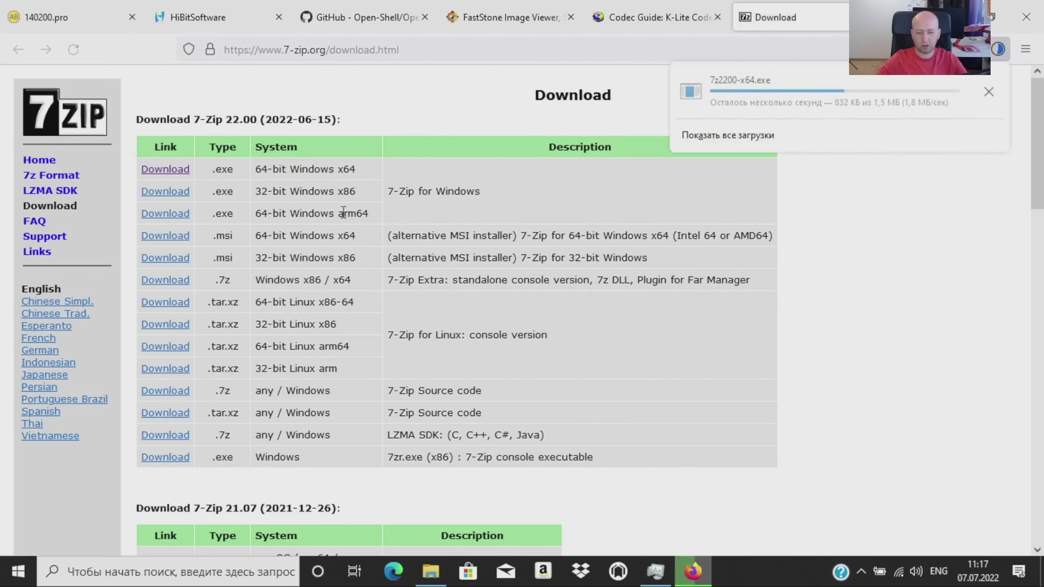
Step: Download the Mega variant of K-Lite Codec Pack 17.1.0 from Server 1 on the Codec Guide site
key("ctrl+shift+Tab")
scroll(211, 204, "down", 4)
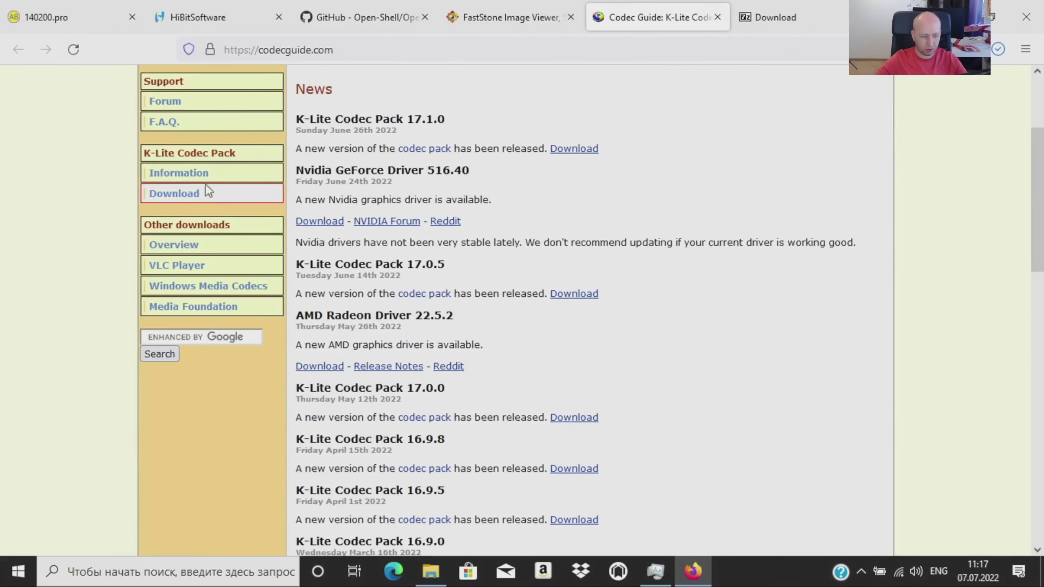
left_click(267, 197)
scroll(543, 270, "down", 10)
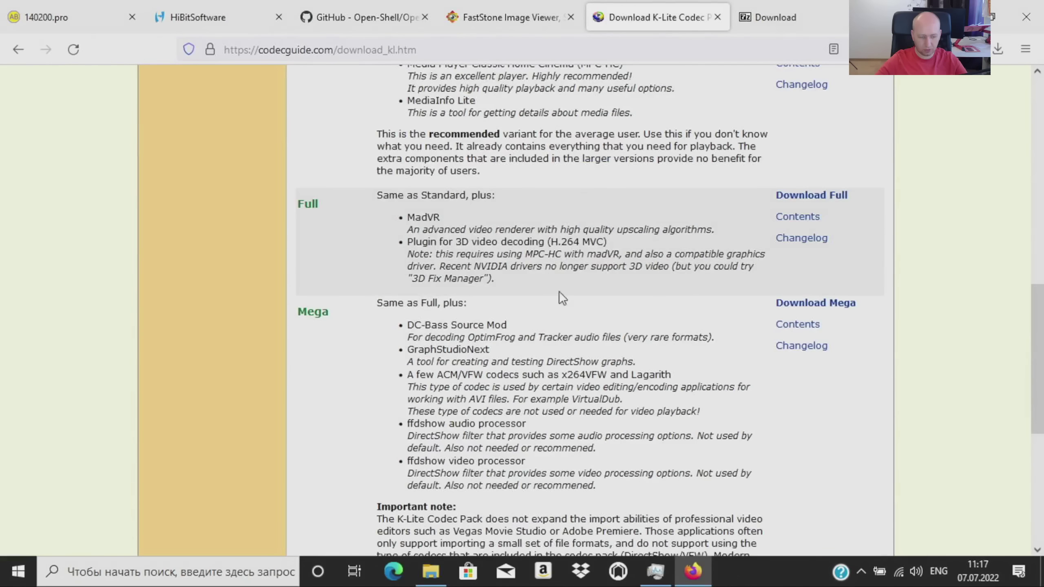
left_click(810, 308)
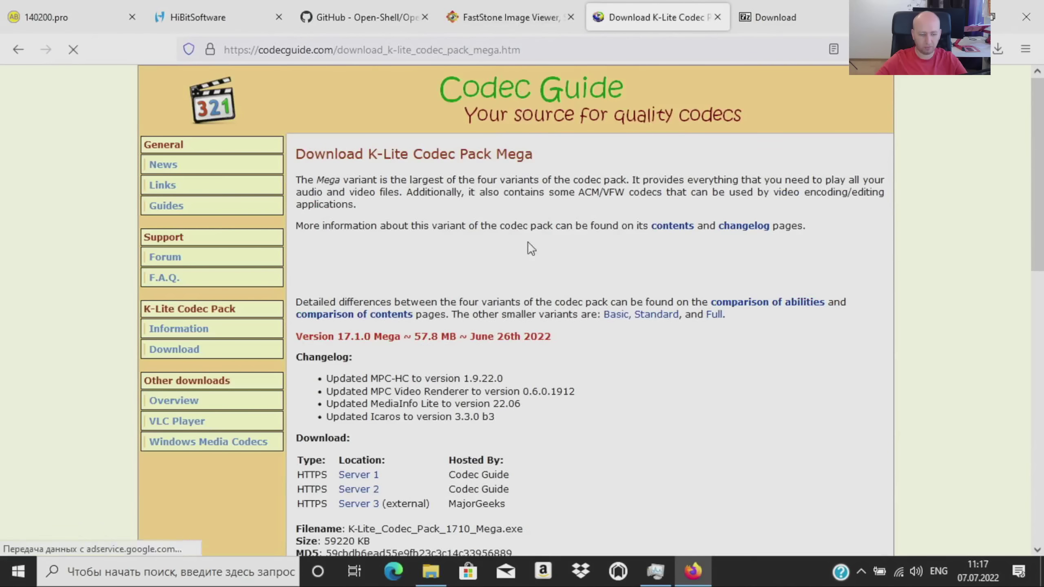
scroll(445, 290, "down", 3)
left_click(364, 322)
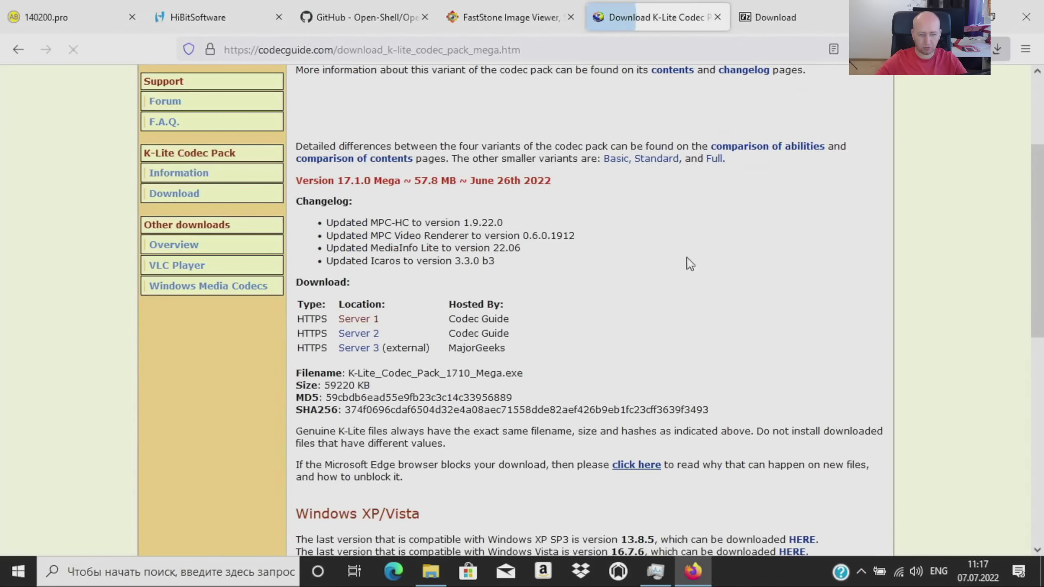
Step: Download the FastStone Image Viewer 7.6 exe installer and close the FastStone page
left_click(501, 22)
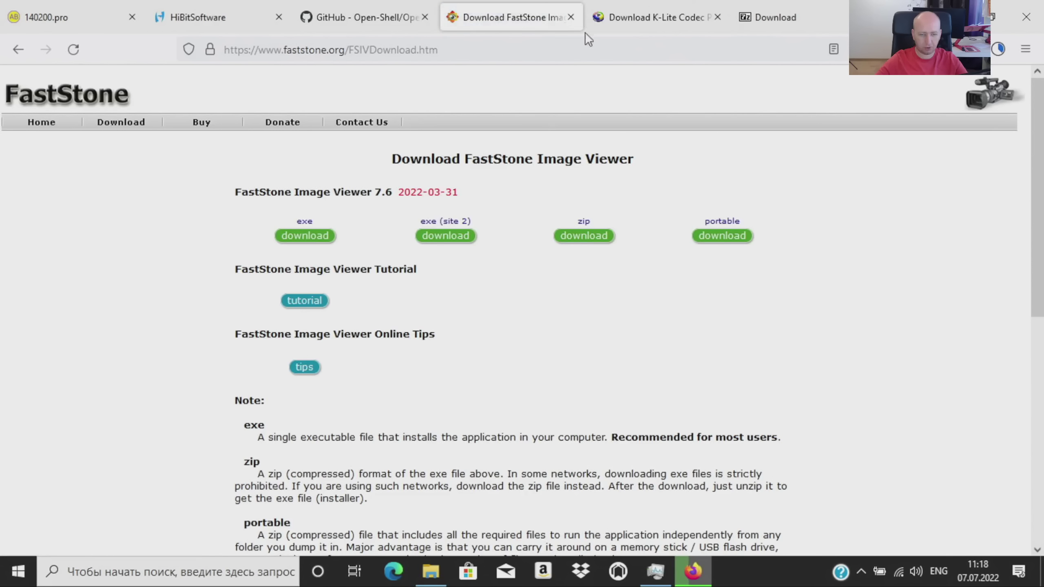
middle_click(495, 20)
Step: Open the releases page of the Open-Shell-Menu repository on GitHub
left_click(350, 23)
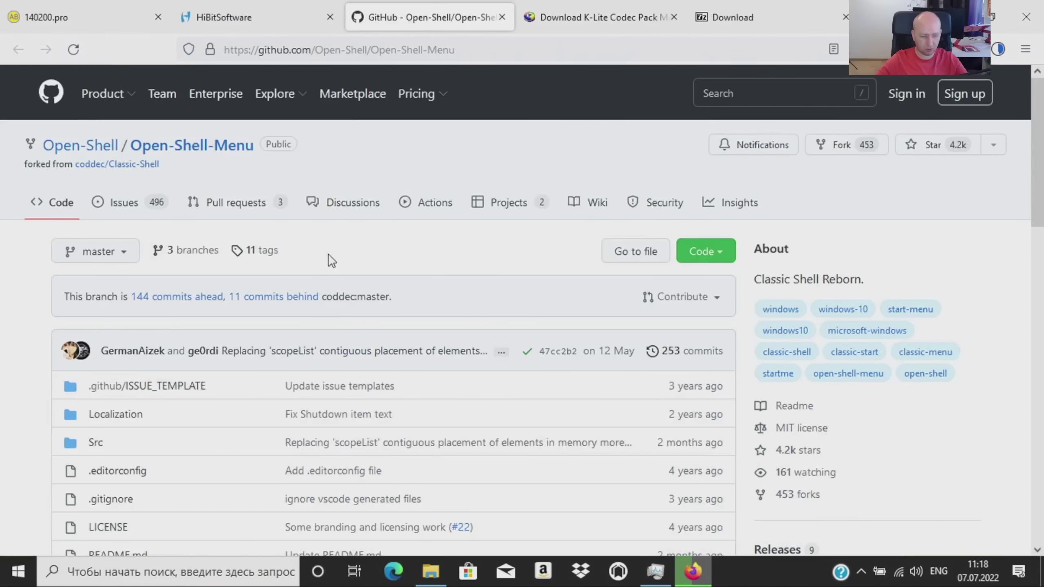
scroll(325, 257, "down", 5)
scroll(321, 255, "down", 3)
left_click(109, 325)
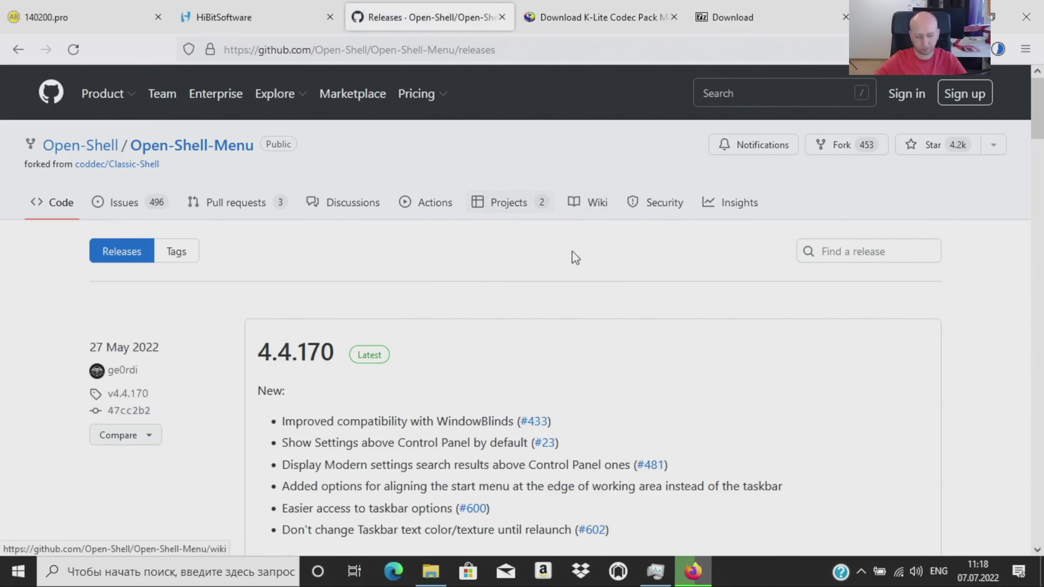
Step: Look through the Windows Start menu's full app list and tiles, and close the menu
key("super")
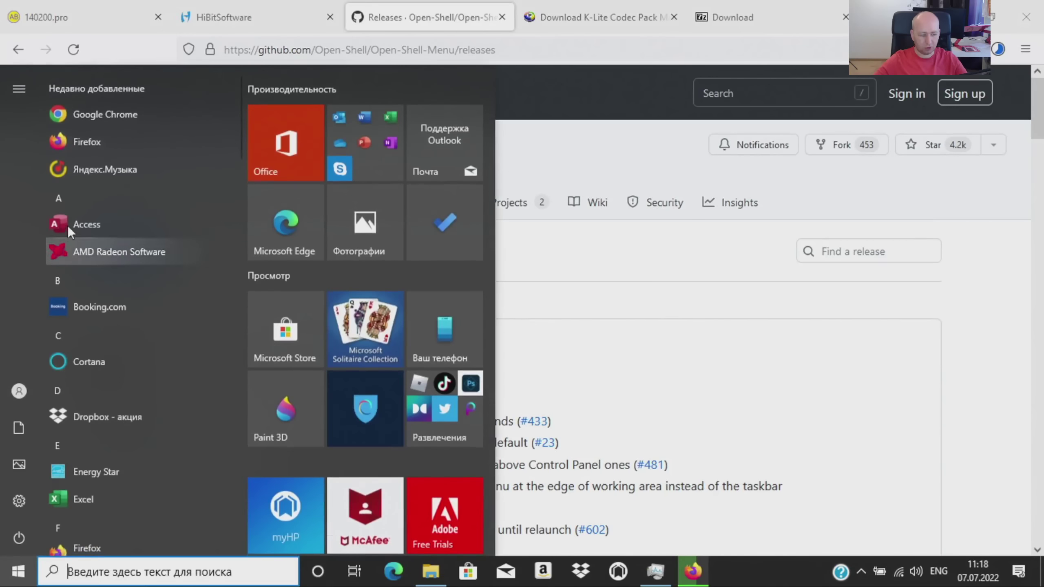
scroll(131, 407, "down", 5)
scroll(146, 383, "down", 15)
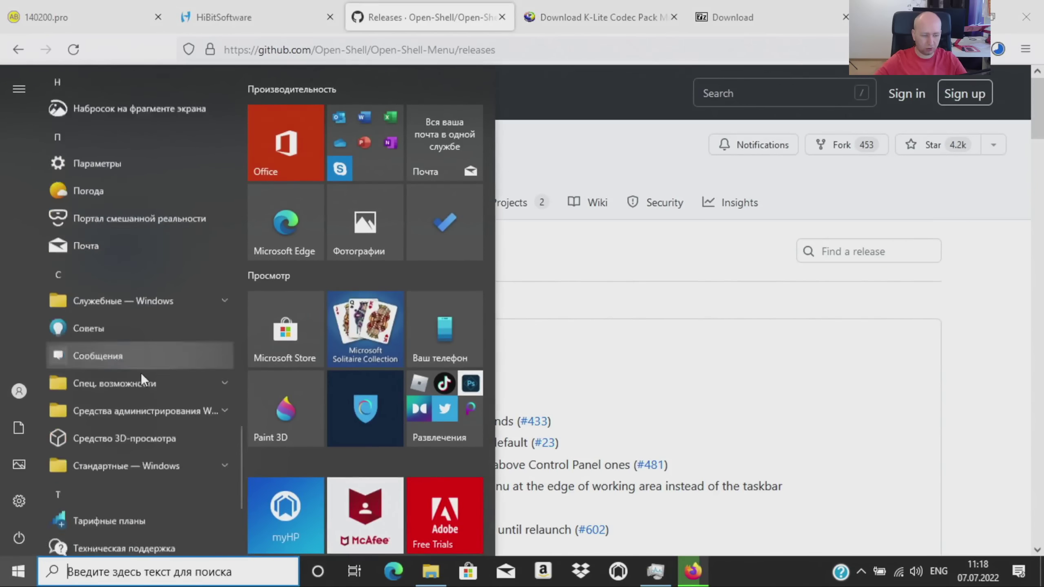
scroll(135, 358, "up", 6)
scroll(129, 348, "up", 10)
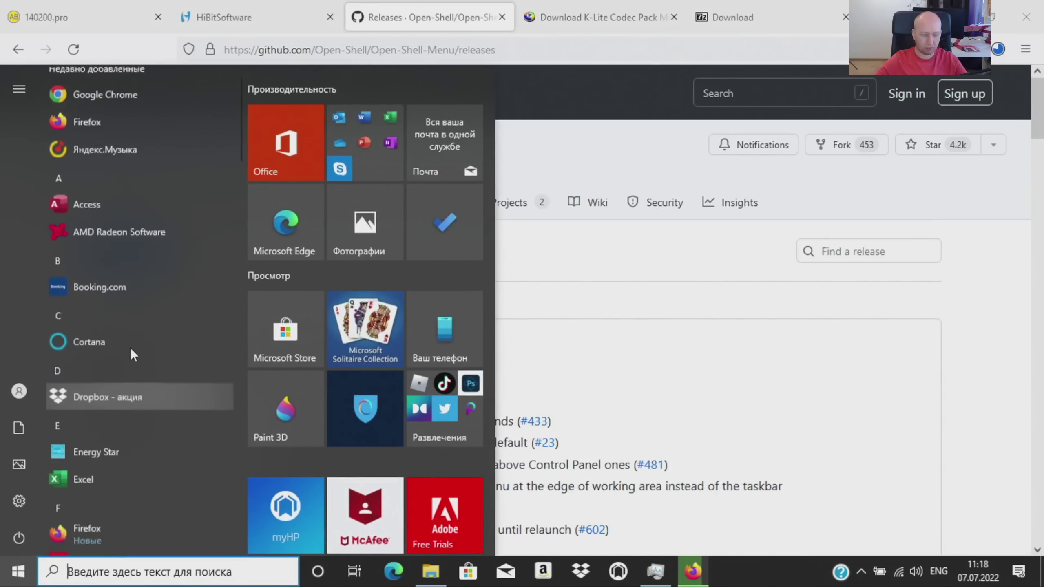
scroll(140, 247, "down", 15)
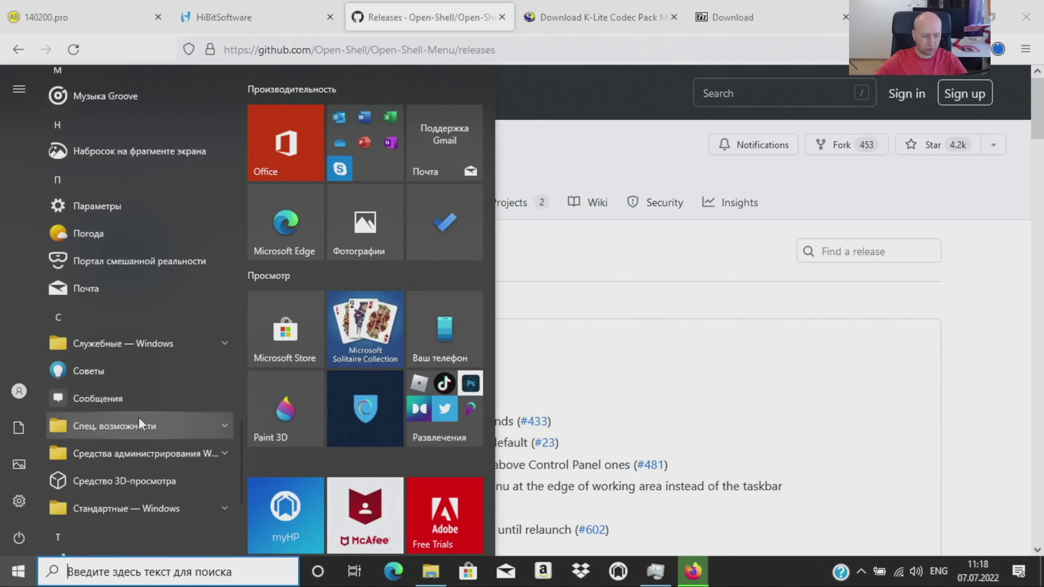
scroll(123, 423, "down", 2)
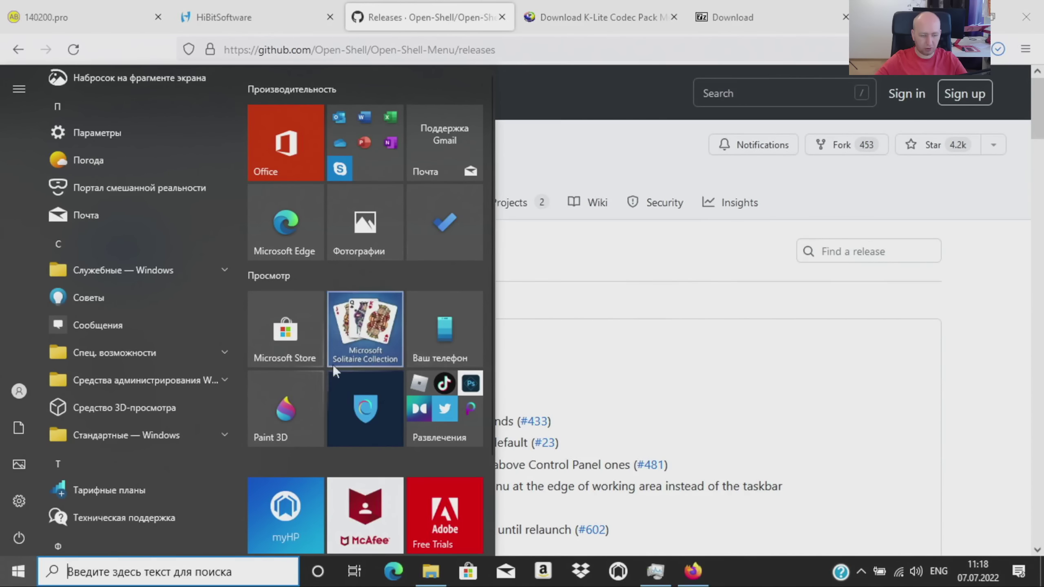
left_click(999, 337)
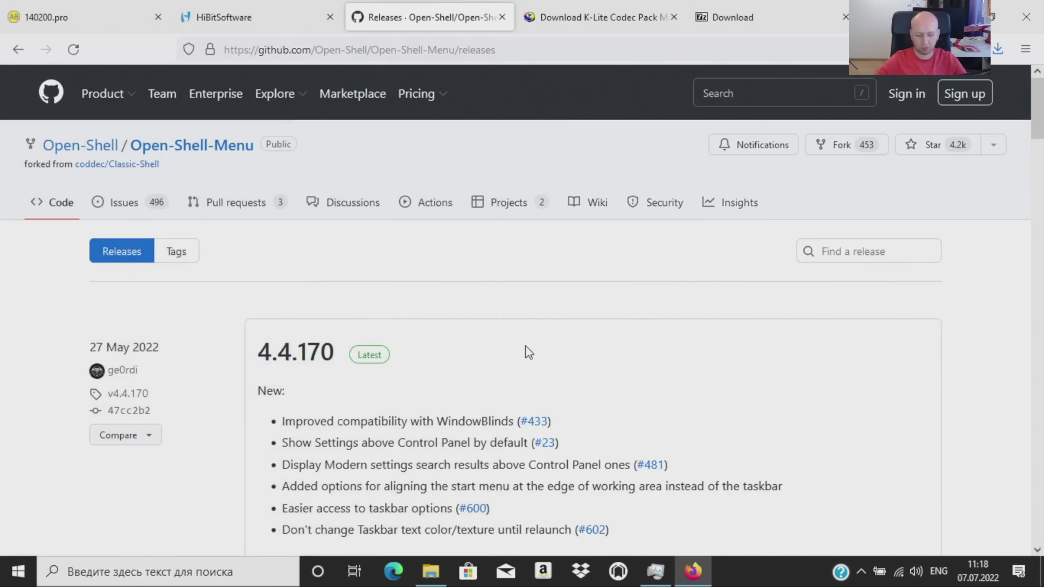
Step: Check the running processes and their CPU and memory load in Task Manager, and return to the browser
left_click(665, 574)
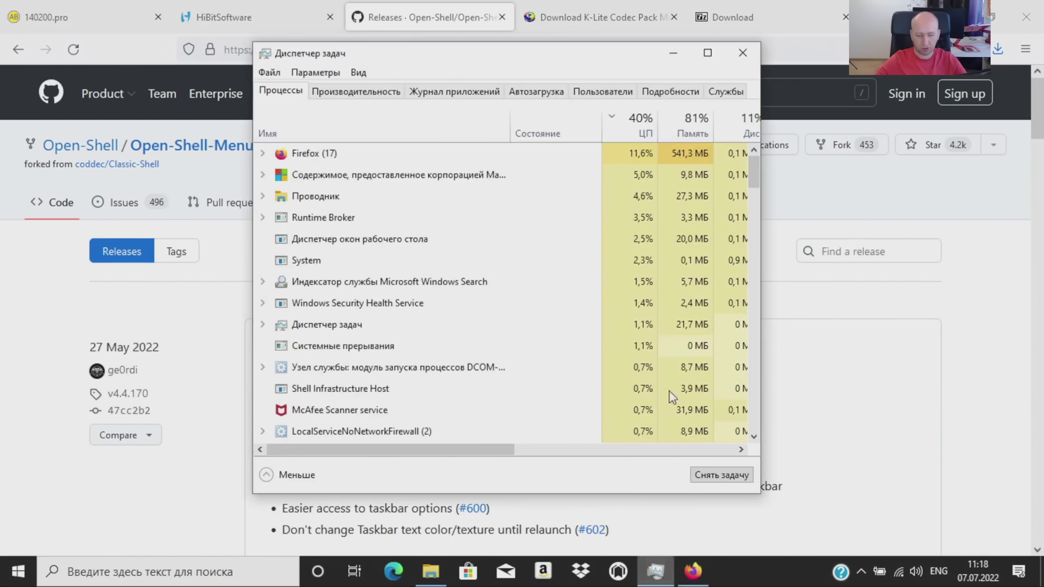
left_click_drag(567, 57, 725, 90)
left_click(957, 285)
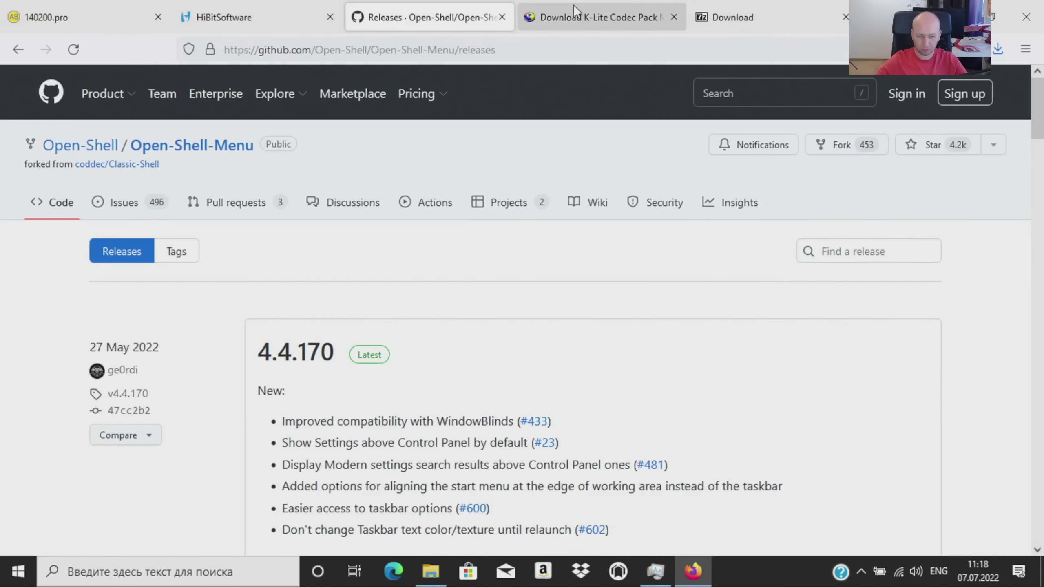
Step: Check the browser's list of recent downloads from the Open-Shell releases page
left_click(567, 17)
left_click(425, 18)
scroll(569, 302, "down", 4)
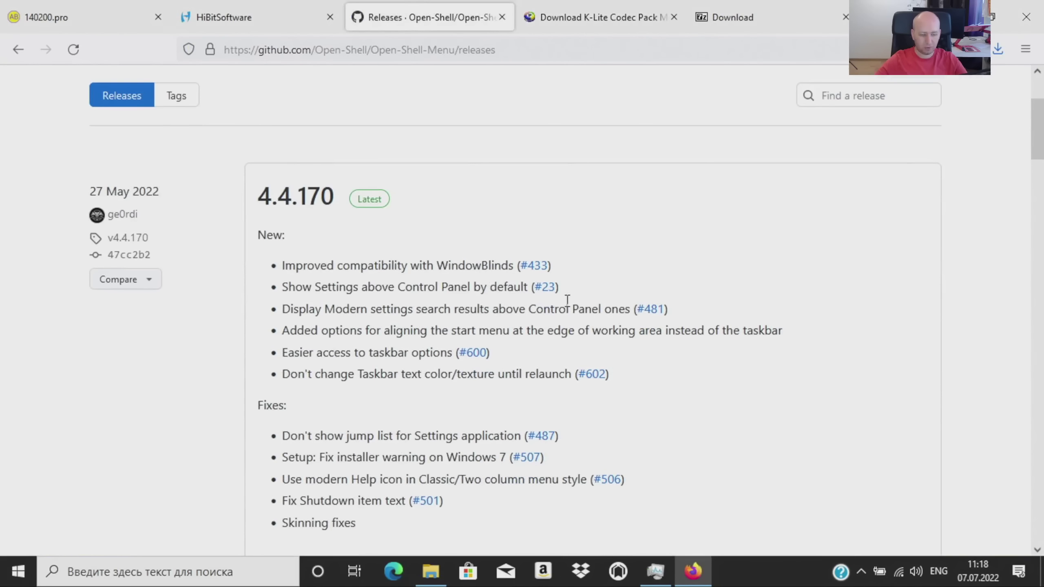
left_click(998, 48)
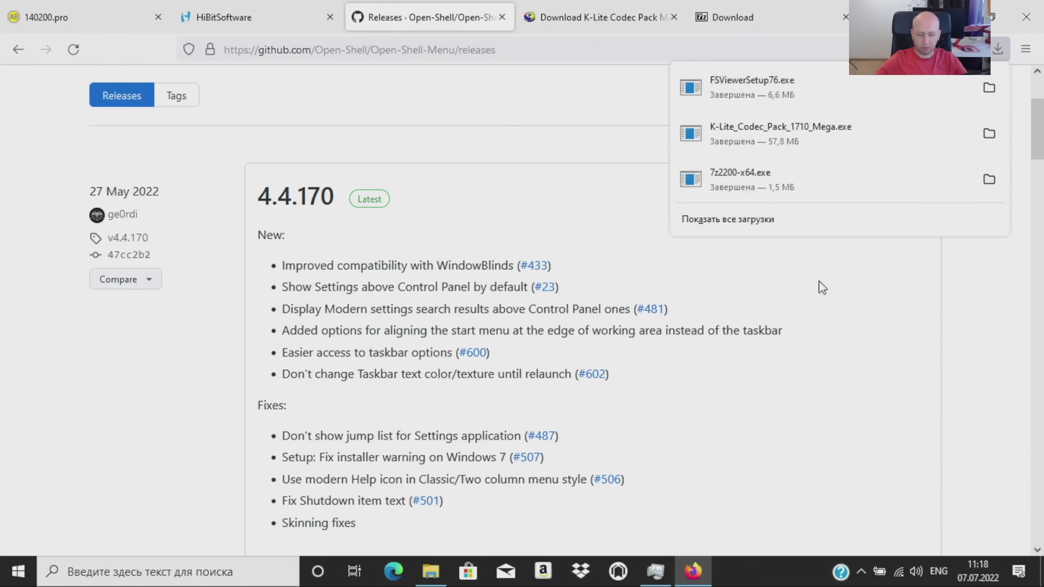
left_click(888, 337)
Step: Download OpenShellSetup_4_4_170.exe from the assets of the latest Open-Shell release
scroll(863, 350, "down", 8)
scroll(603, 285, "up", 1)
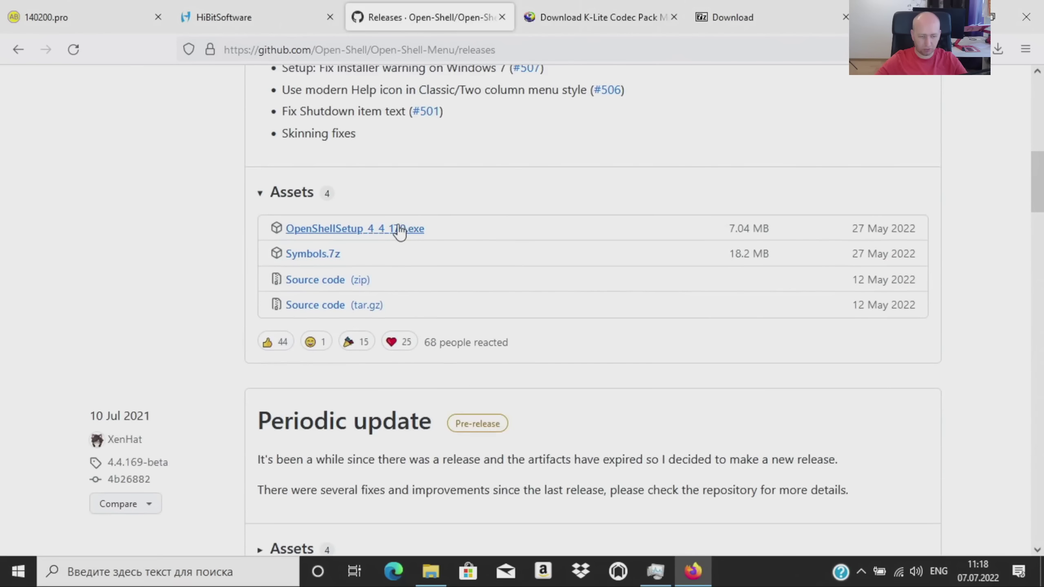
left_click(401, 228)
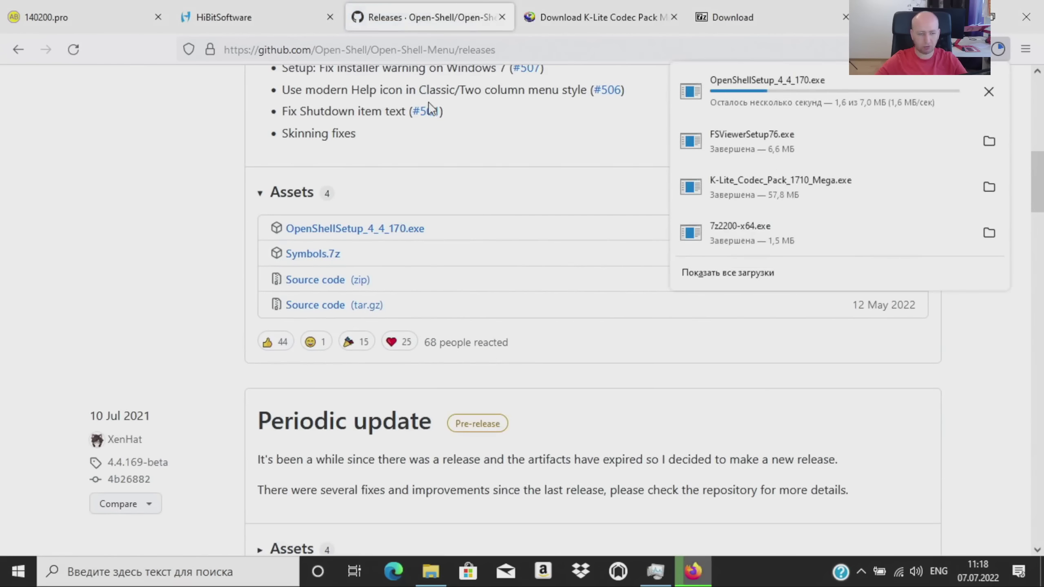
Step: Expand the cleaning and optimization section on 140200.pro and open the Wise Disk Cleaner site in a background tab
left_click(250, 19)
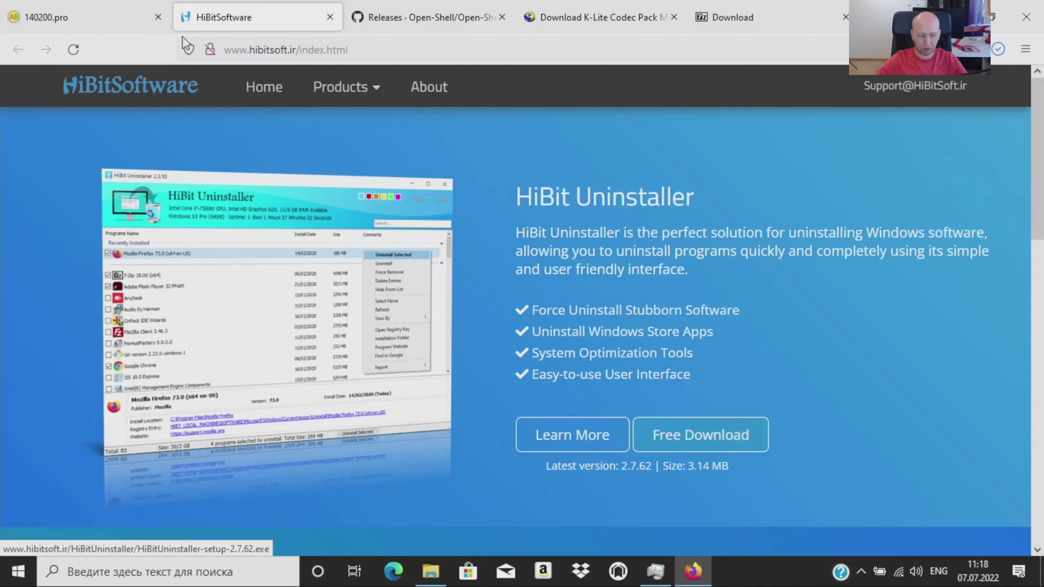
left_click(84, 18)
scroll(495, 305, "up", 5)
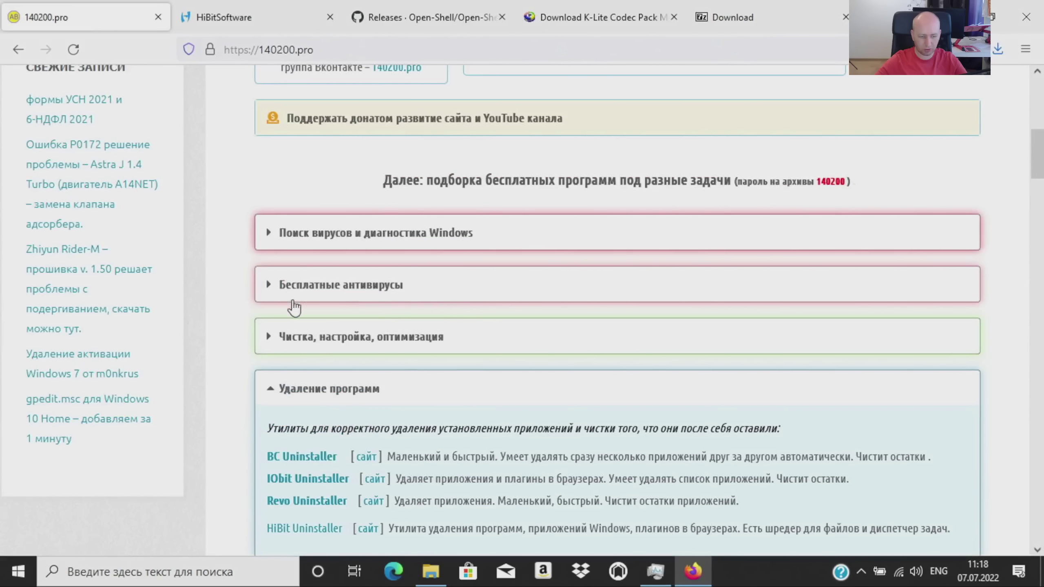
left_click(337, 336)
scroll(337, 325, "down", 3)
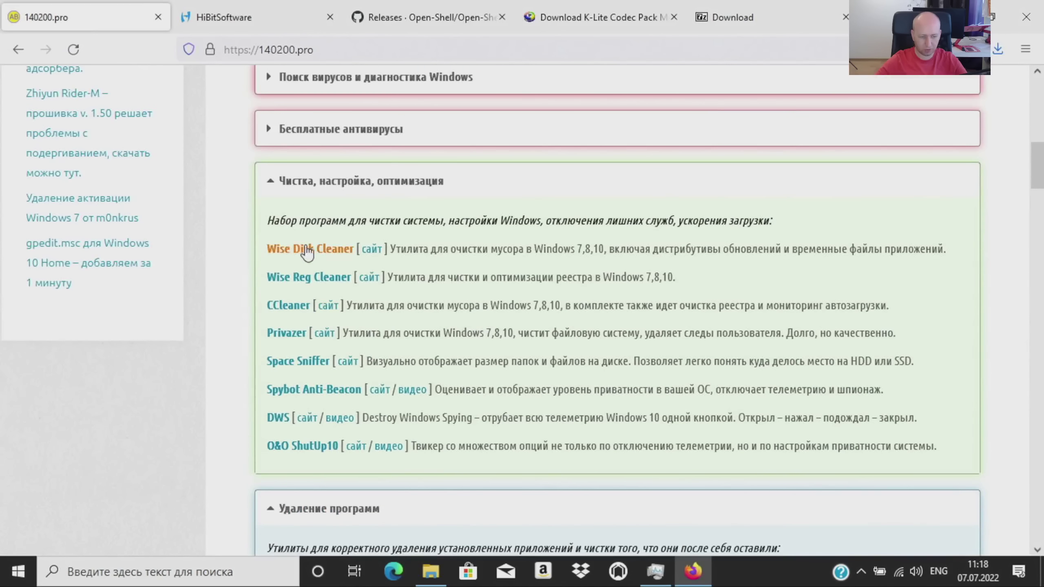
middle_click(371, 250)
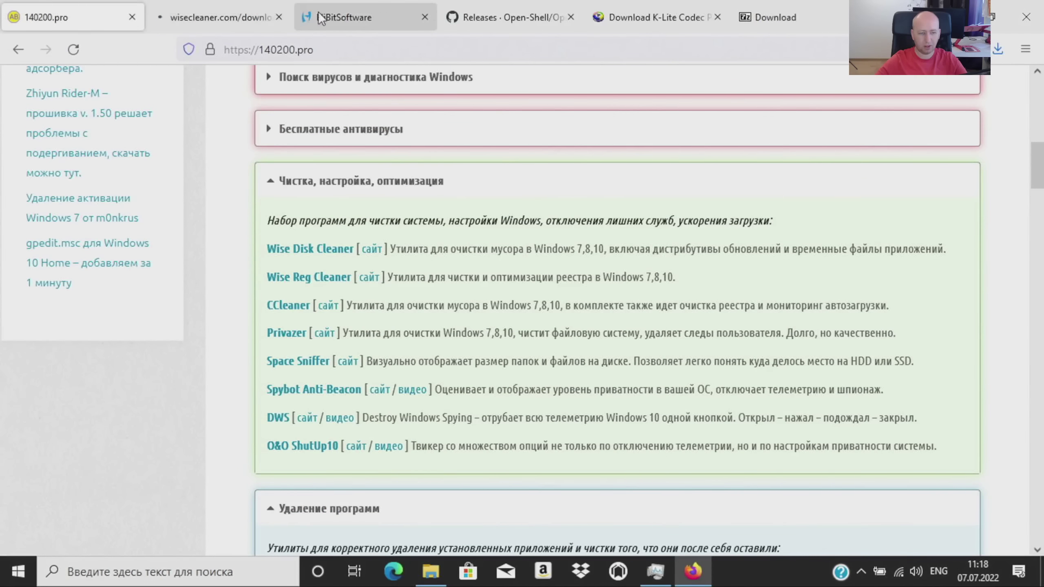
Step: Download the portable version of HiBit Uninstaller 2.7.62 and close the HiBit page
left_click(362, 17)
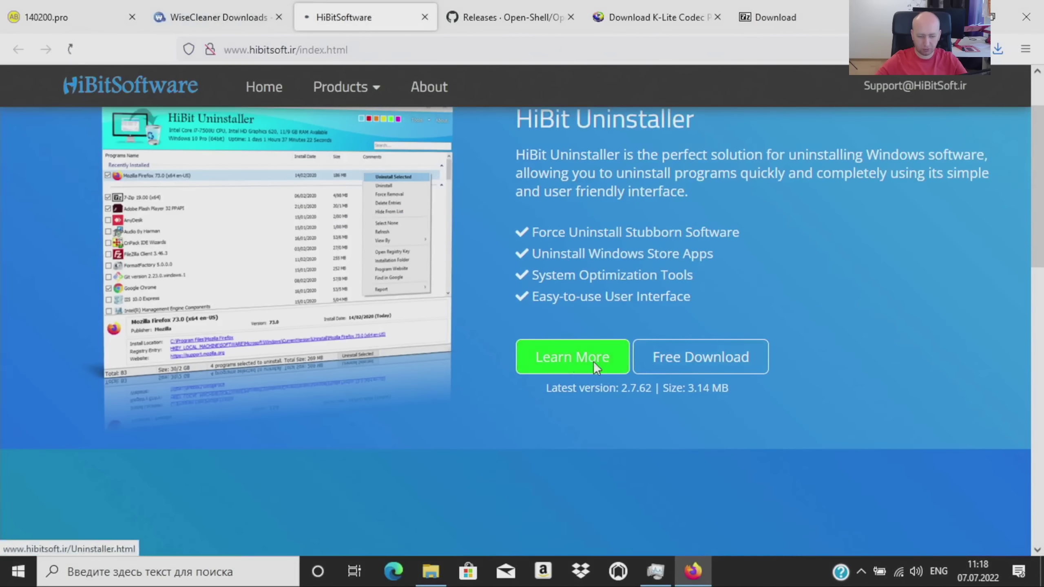
left_click(593, 362)
scroll(534, 260, "down", 3)
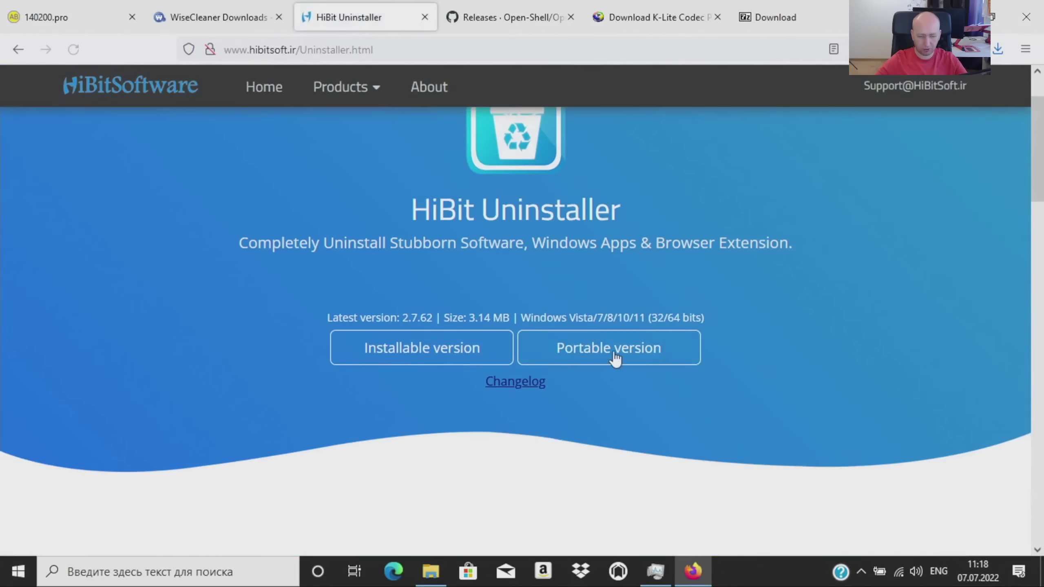
left_click(608, 348)
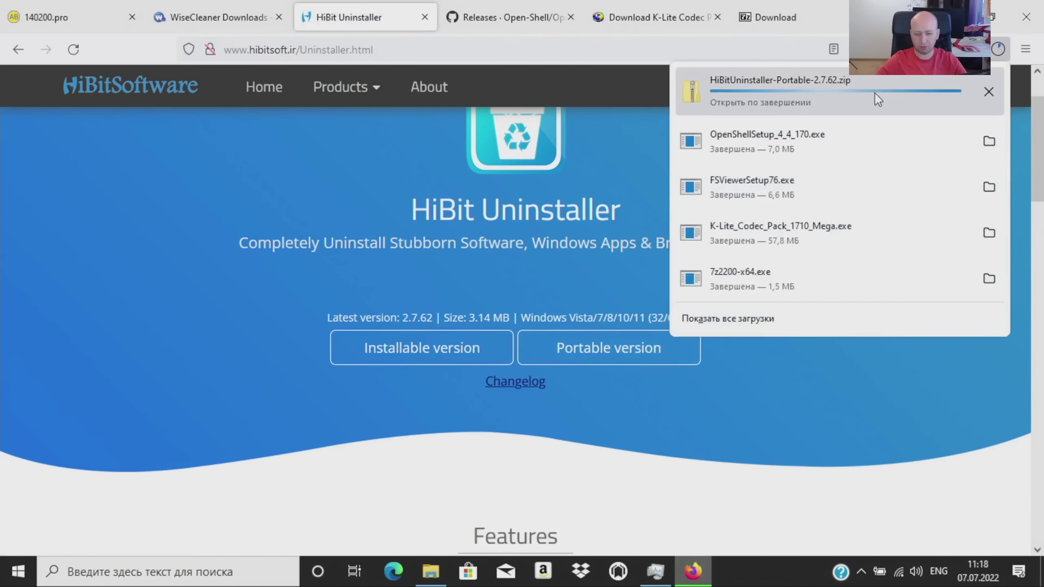
middle_click(349, 19)
Step: Download the free version of Wise Disk Cleaner 10.8.6 from the WiseCleaner download center
left_click(234, 18)
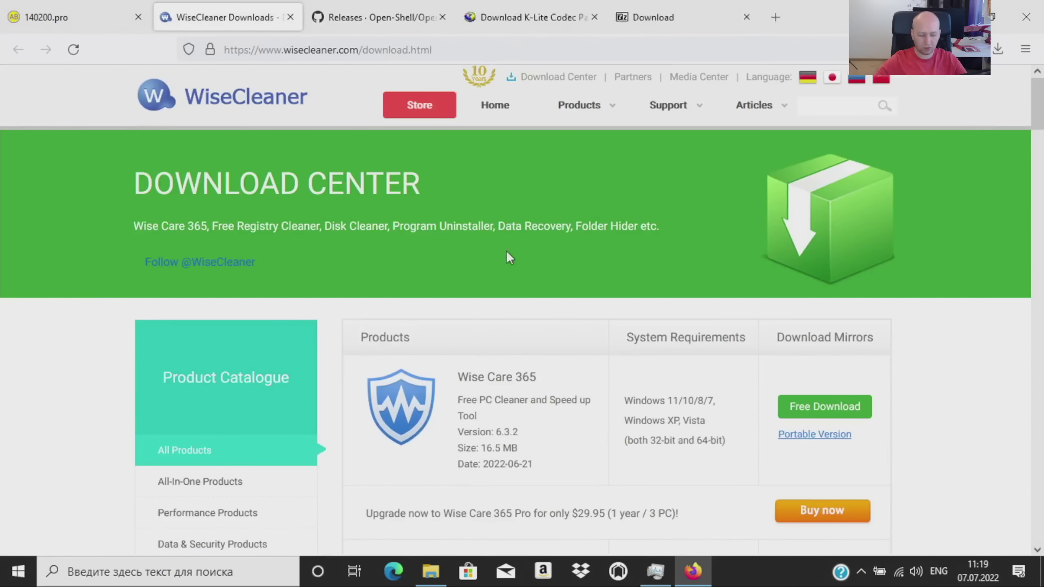
scroll(541, 205, "down", 2)
scroll(576, 218, "down", 6)
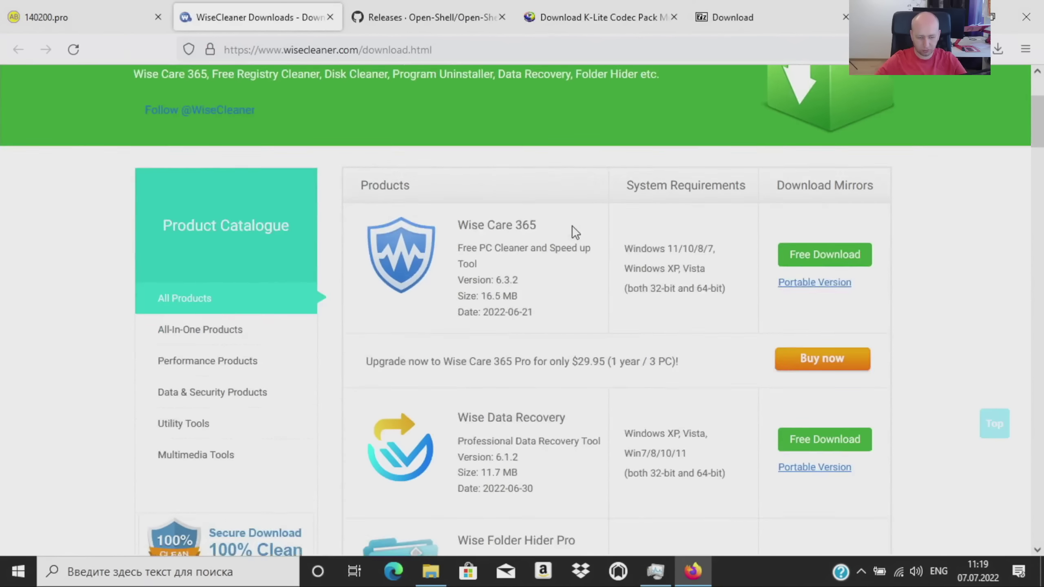
scroll(571, 213, "down", 10)
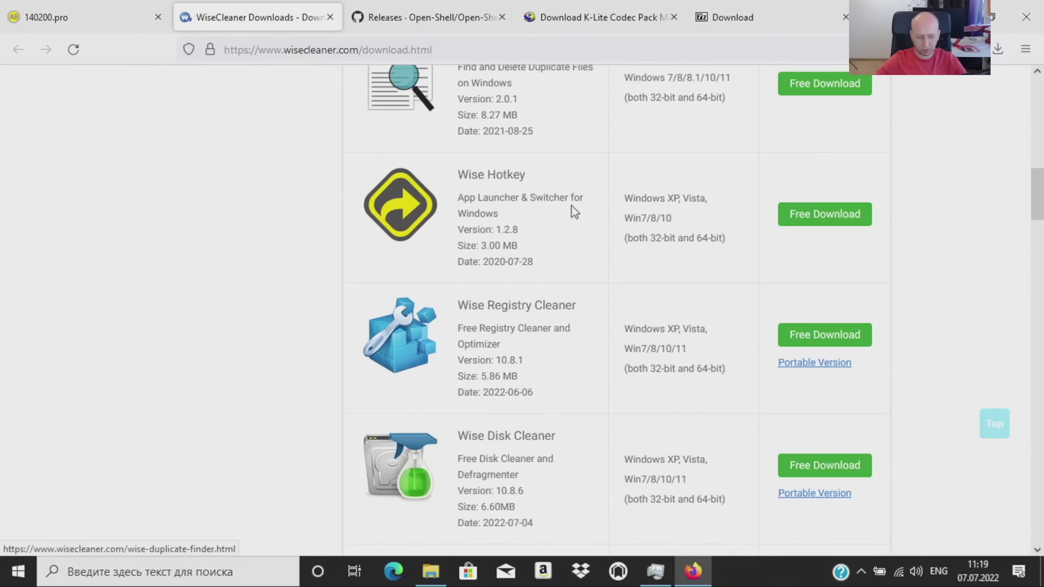
left_click(821, 309)
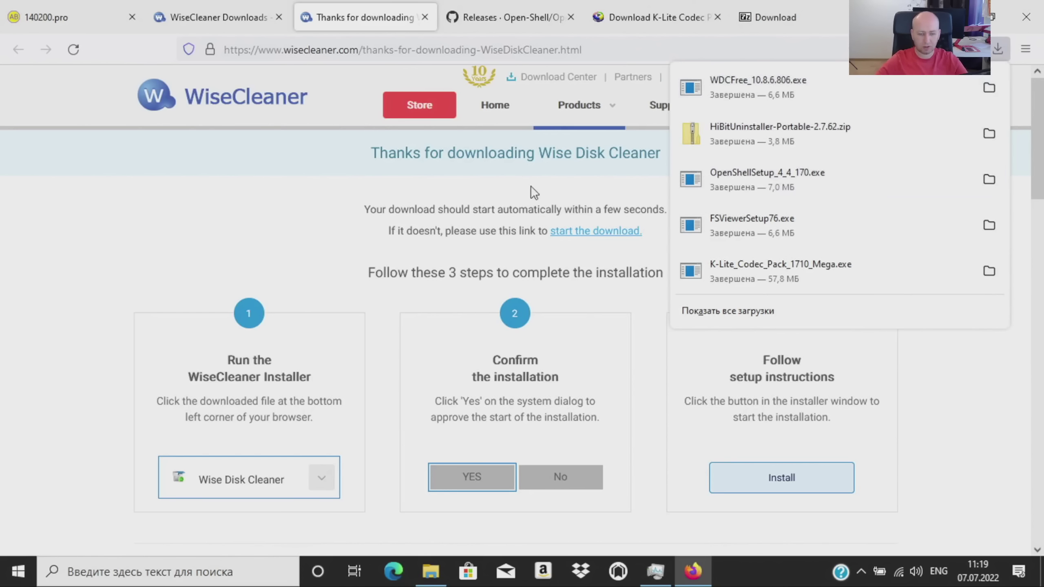
Step: Close all remaining browser tabs, from the download pages to 140200.pro, to quit Firefox
left_click(525, 17)
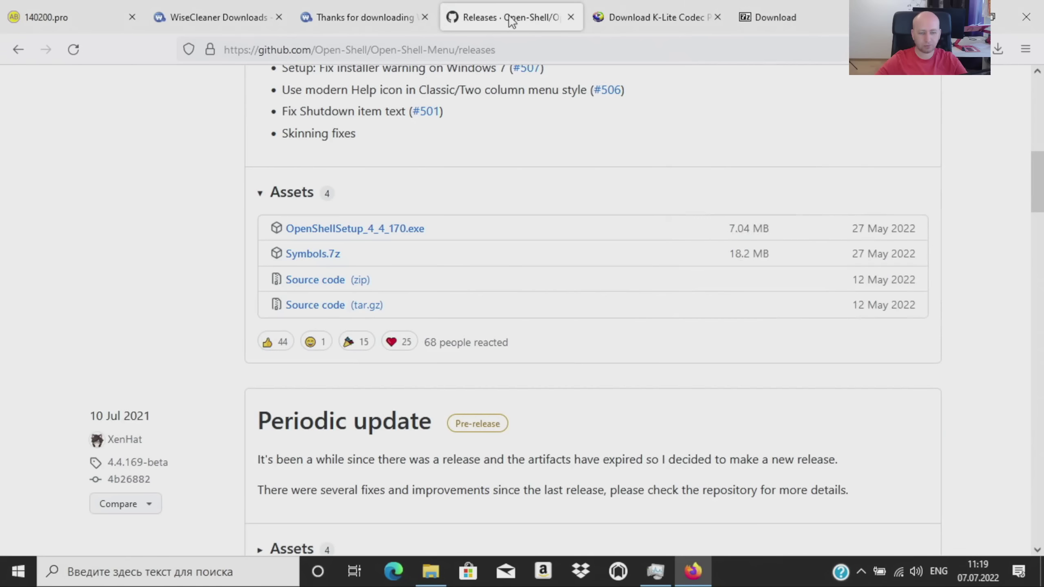
left_click(357, 15)
middle_click(365, 16)
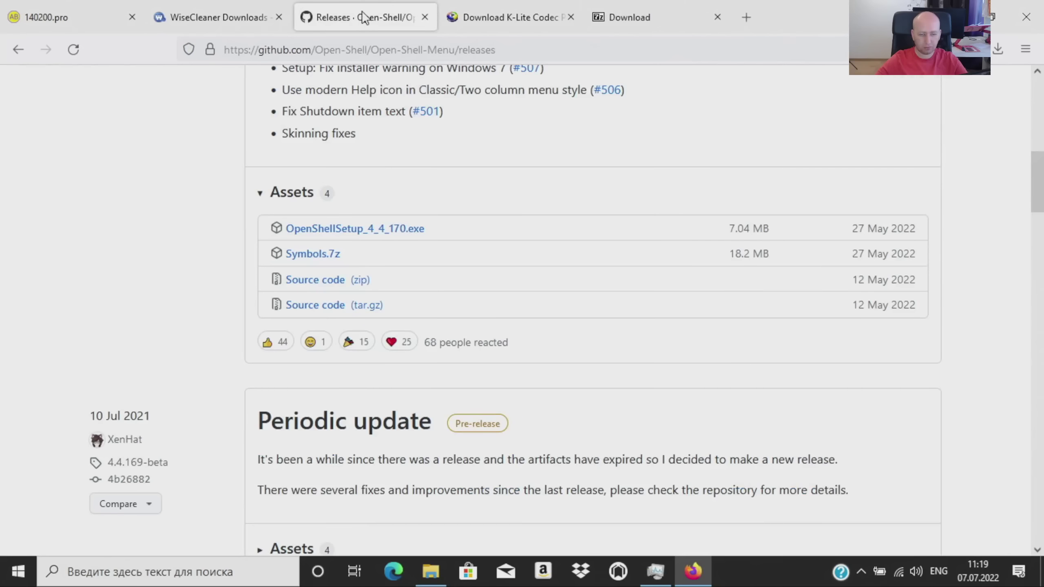
middle_click(361, 12)
middle_click(361, 12)
middle_click(362, 12)
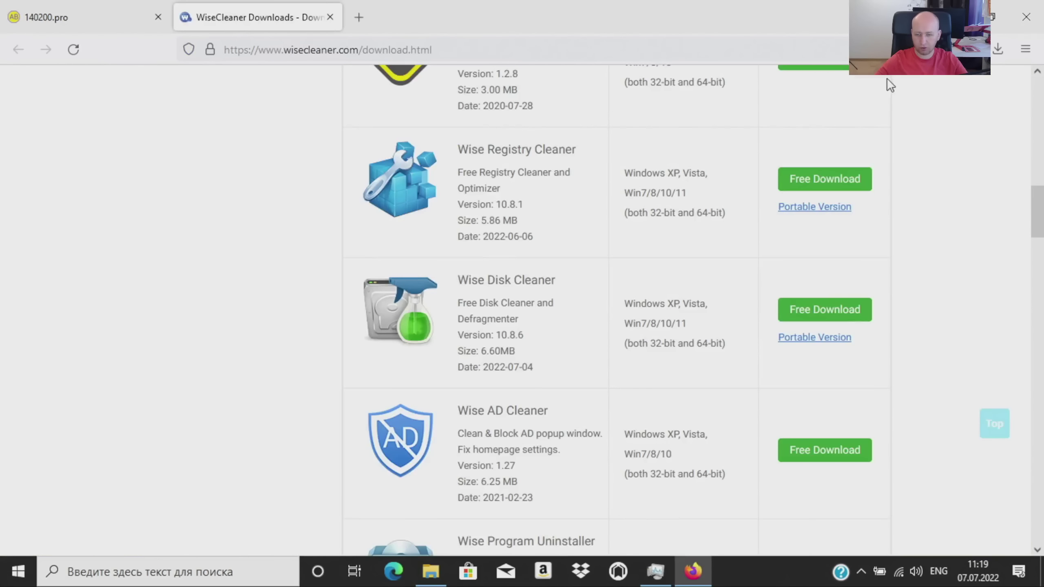
left_click(1002, 46)
left_click(313, 25)
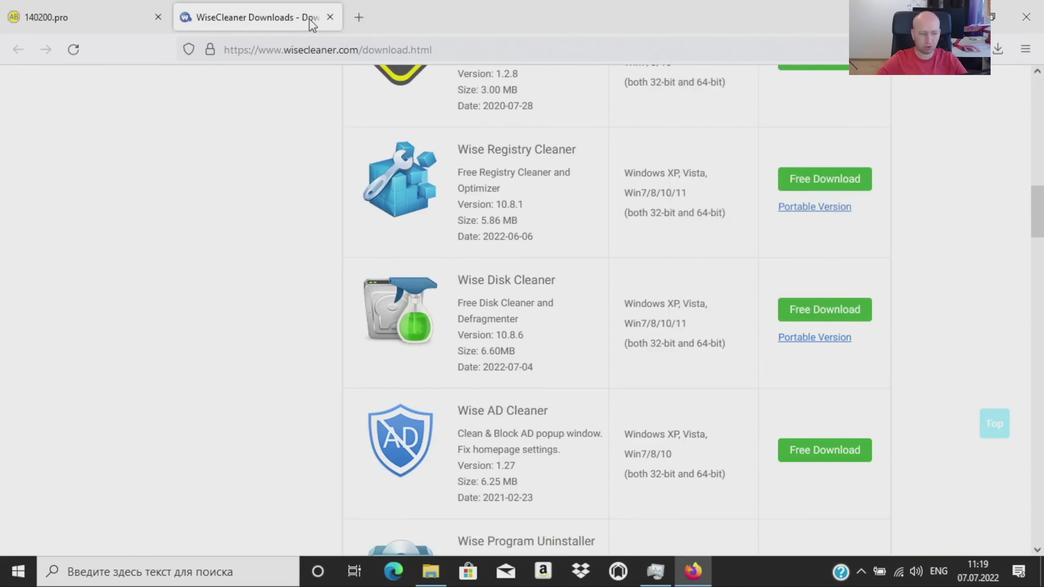
middle_click(286, 17)
middle_click(70, 8)
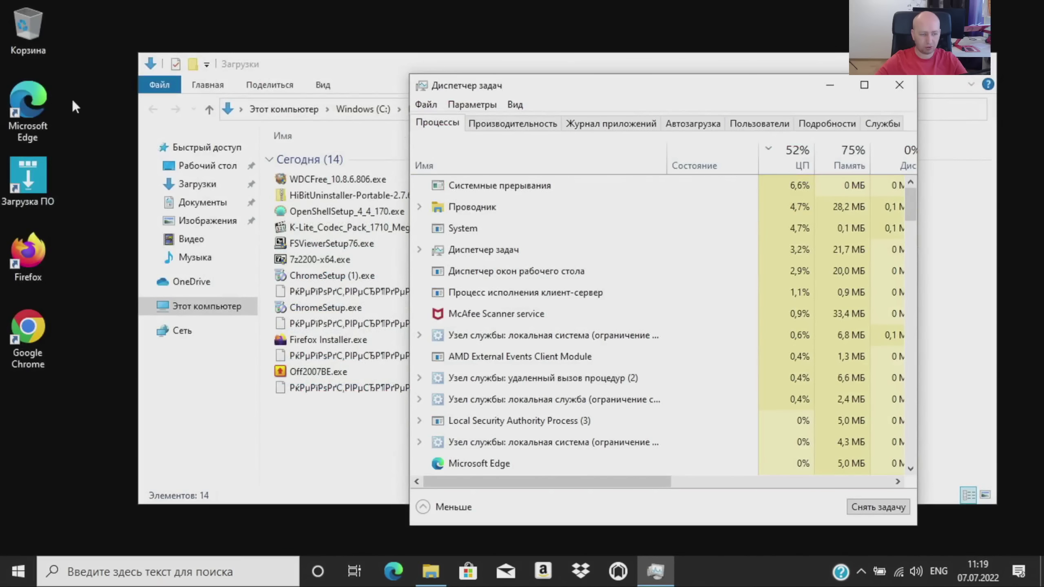
Step: Apply the Windows (светлая) theme in the desktop personalization settings
right_click(76, 335)
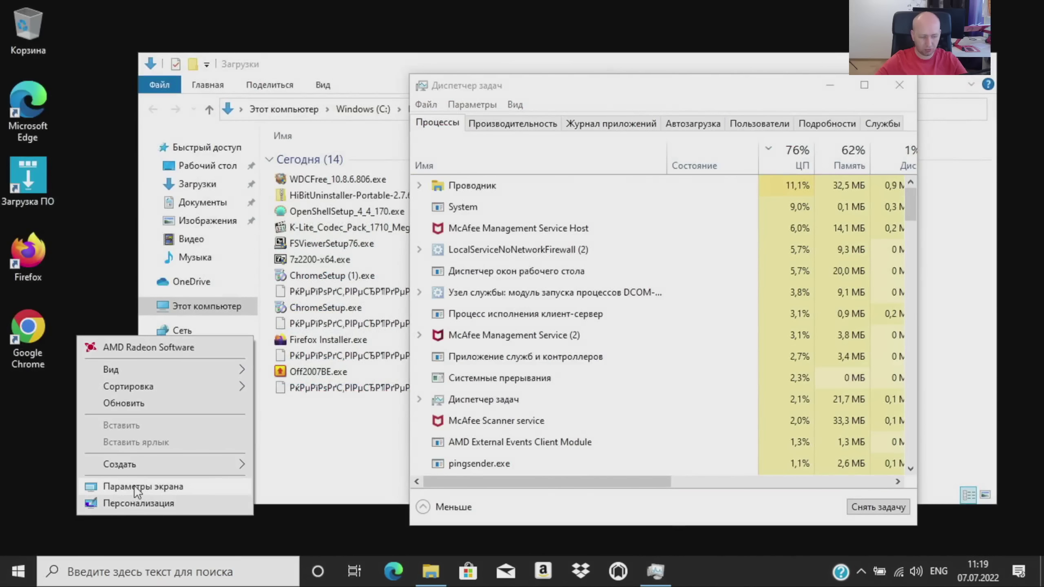
left_click(132, 503)
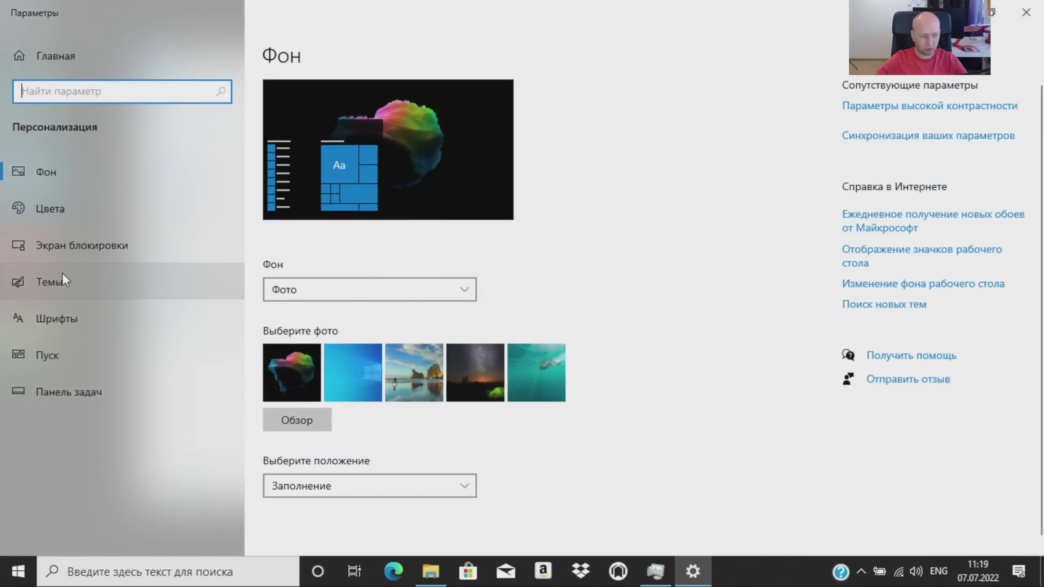
left_click(58, 281)
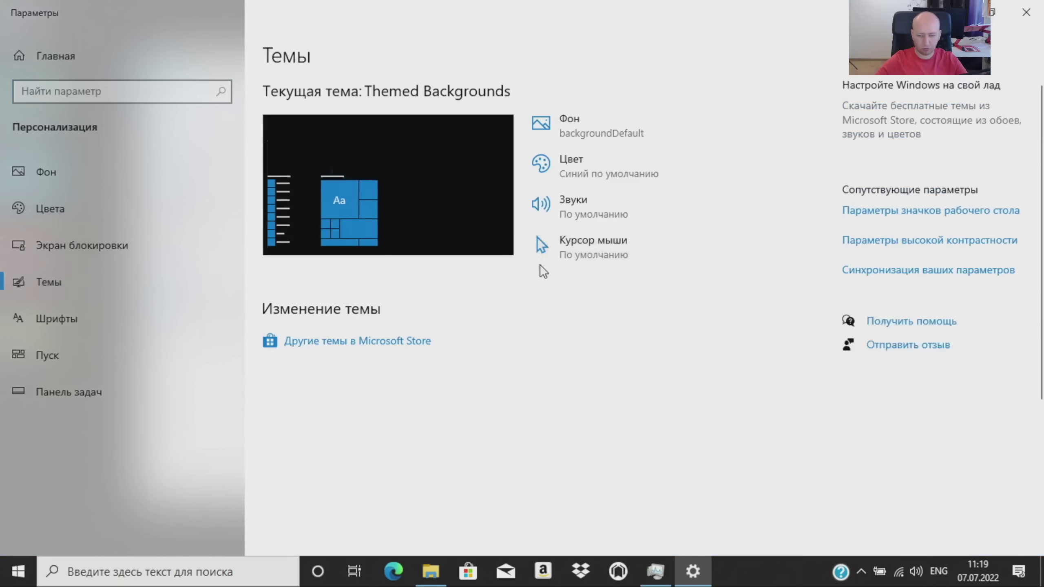
scroll(581, 271, "down", 5)
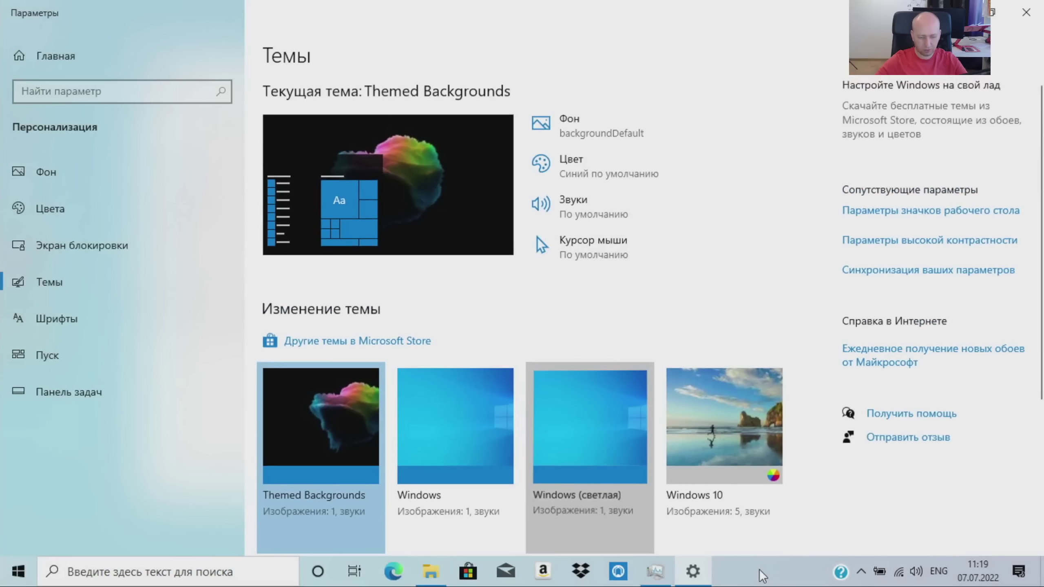
Step: Hide the Cortana button and the search box from the taskbar
right_click(758, 569)
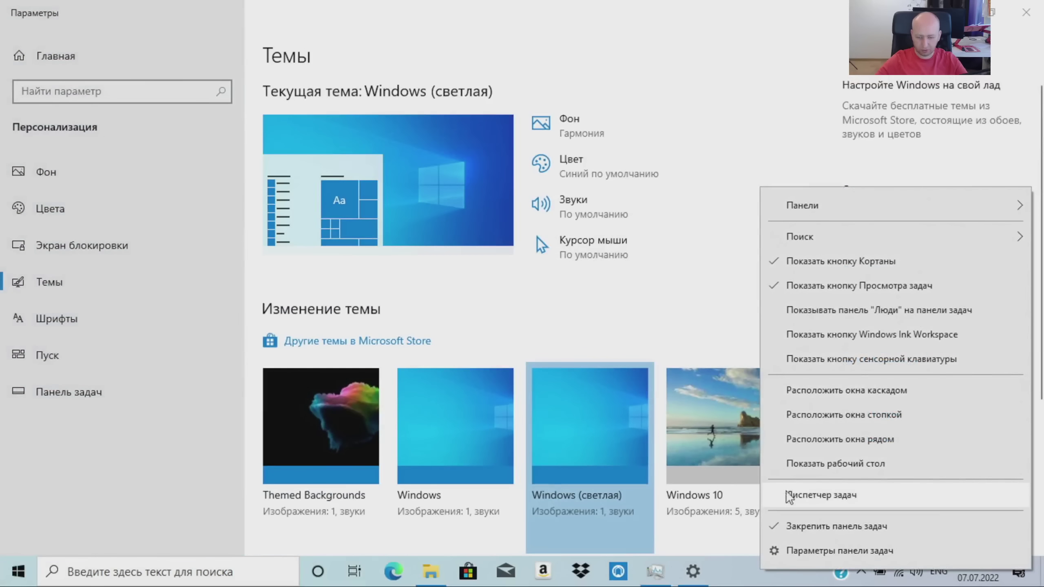
left_click(820, 265)
mouse_move(824, 247)
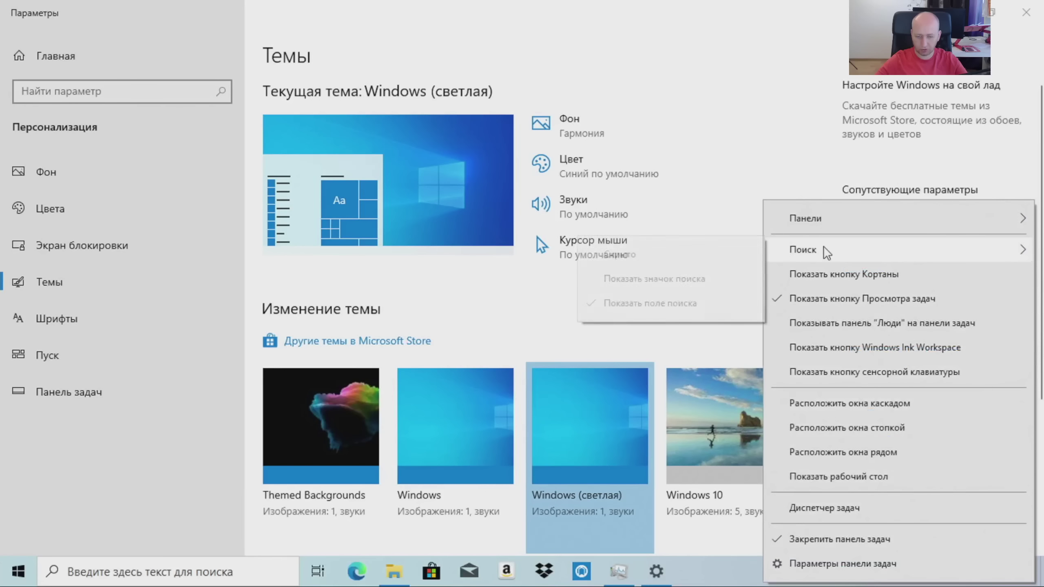
left_click(651, 250)
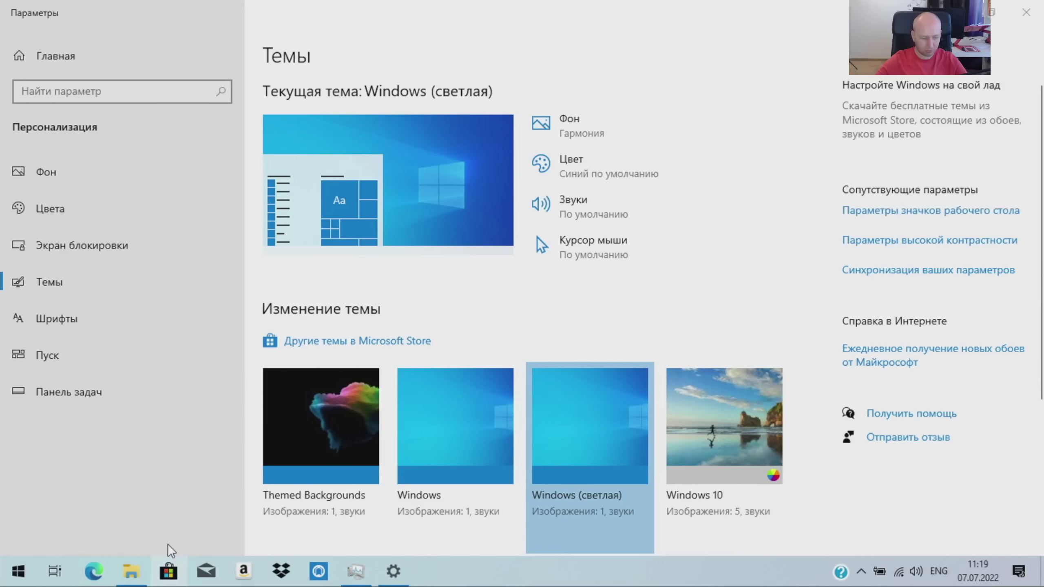
Step: Unpin Microsoft Store, Mail, Amazon and Dropbox from the taskbar
right_click(169, 571)
left_click(180, 542)
right_click(169, 571)
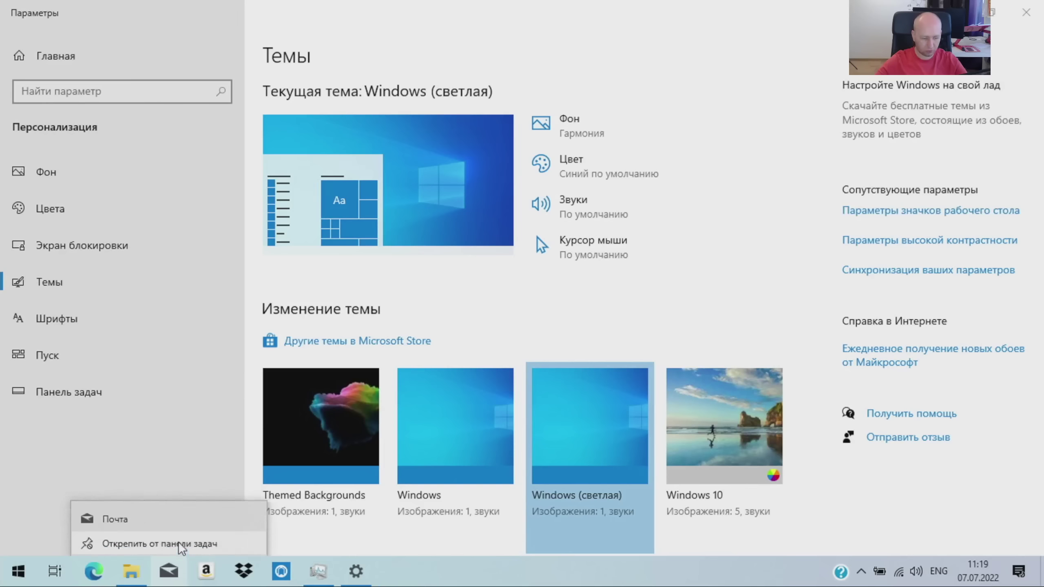
left_click(181, 543)
right_click(168, 571)
left_click(172, 542)
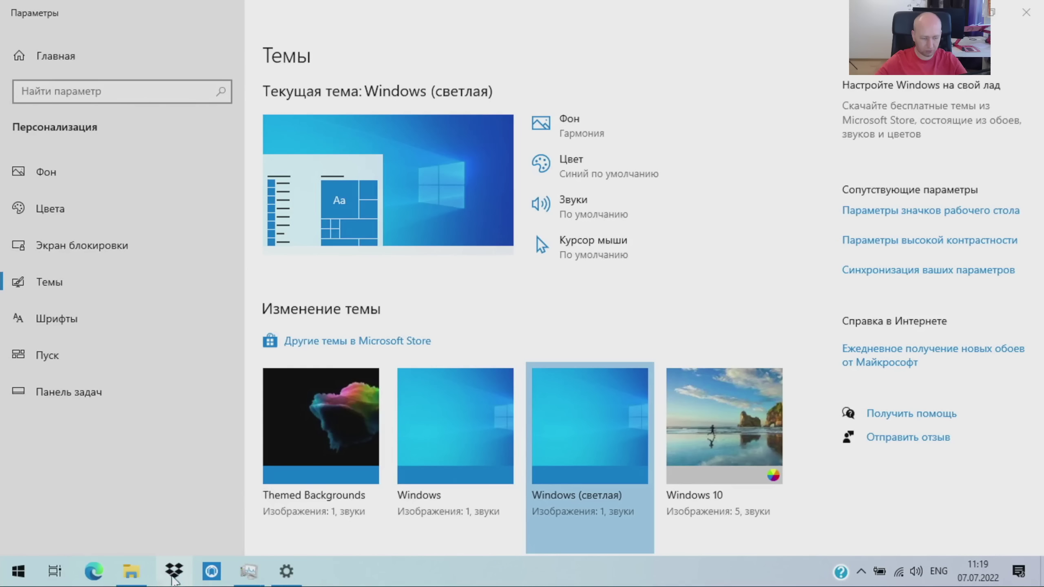
right_click(168, 570)
left_click(185, 543)
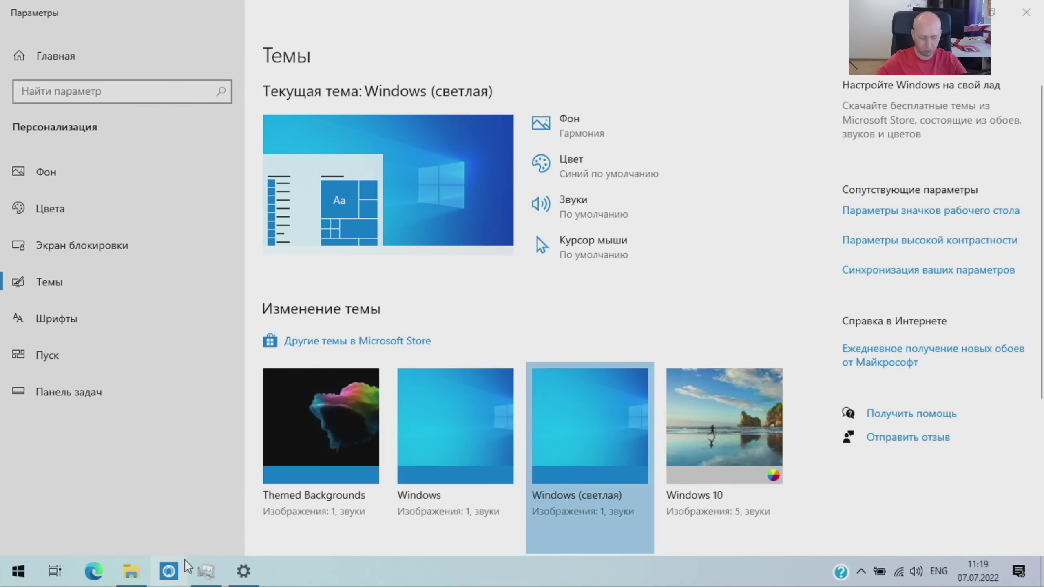
Step: Launch the pinned myHP app and go through its three welcome screens
right_click(169, 571)
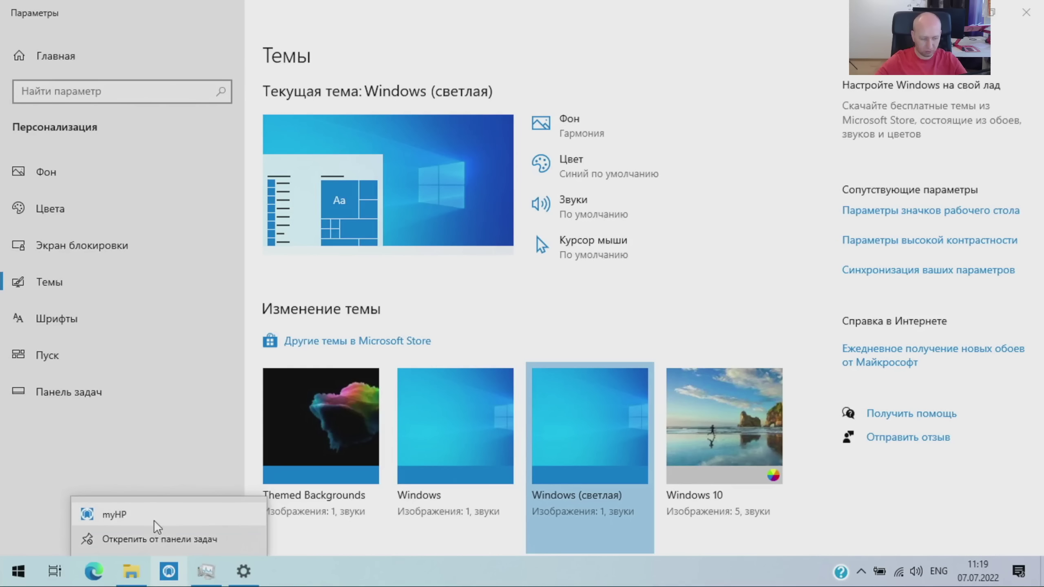
left_click(333, 462)
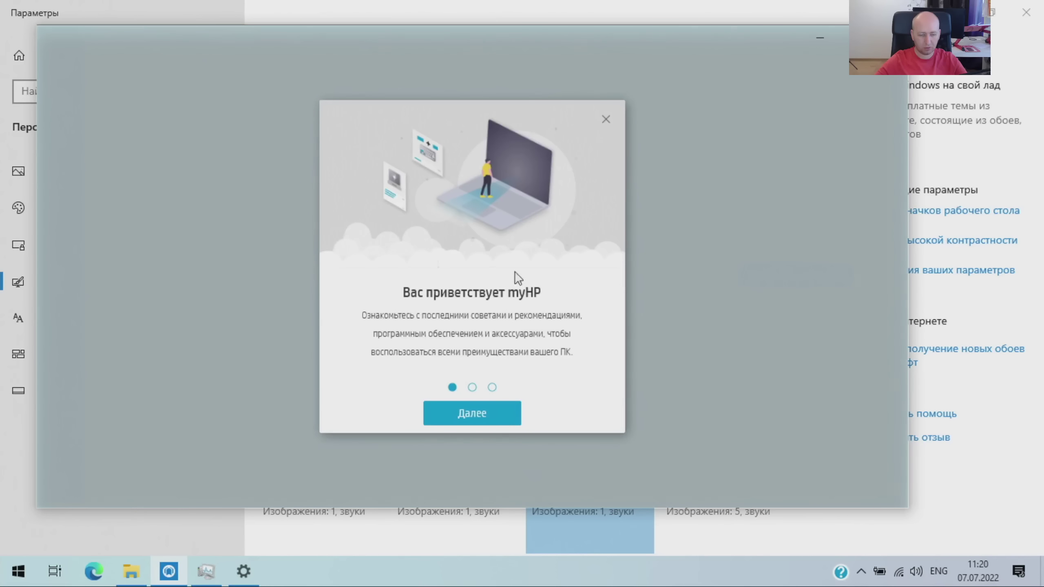
left_click(473, 411)
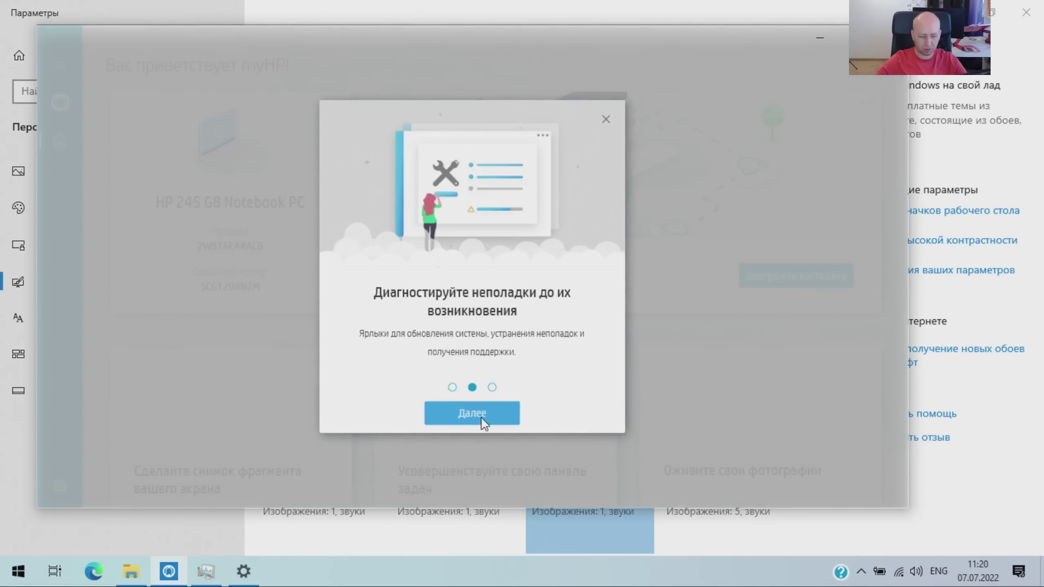
left_click(482, 415)
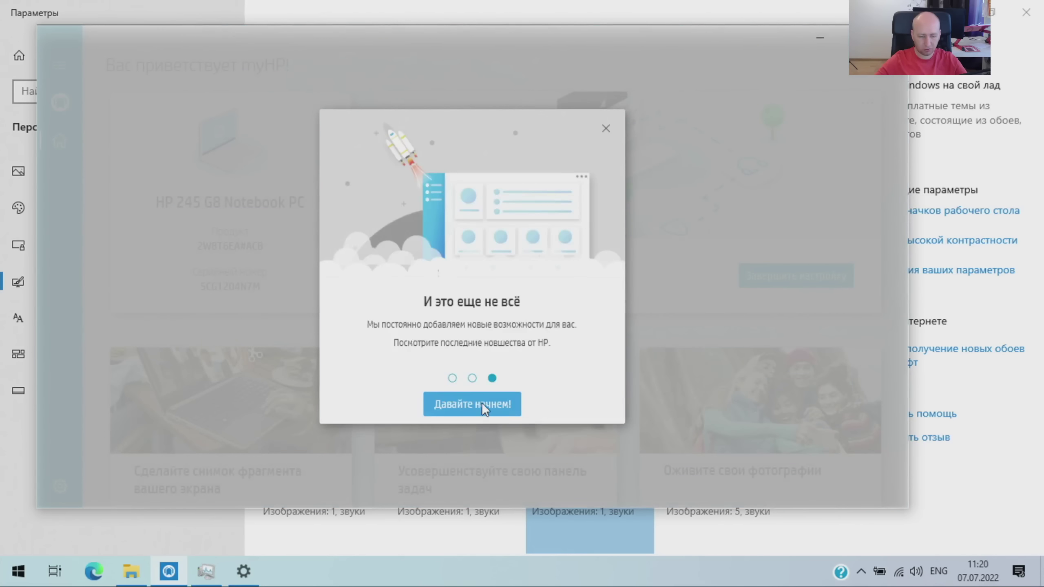
left_click(482, 404)
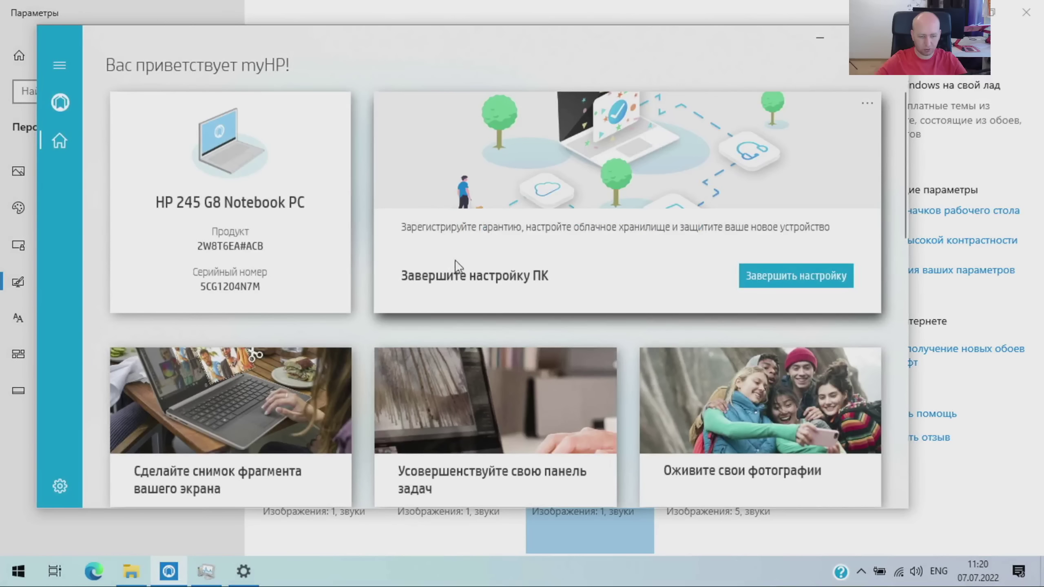
Step: Look through the tips and offers on the myHP home page and close the app
scroll(487, 244, "down", 5)
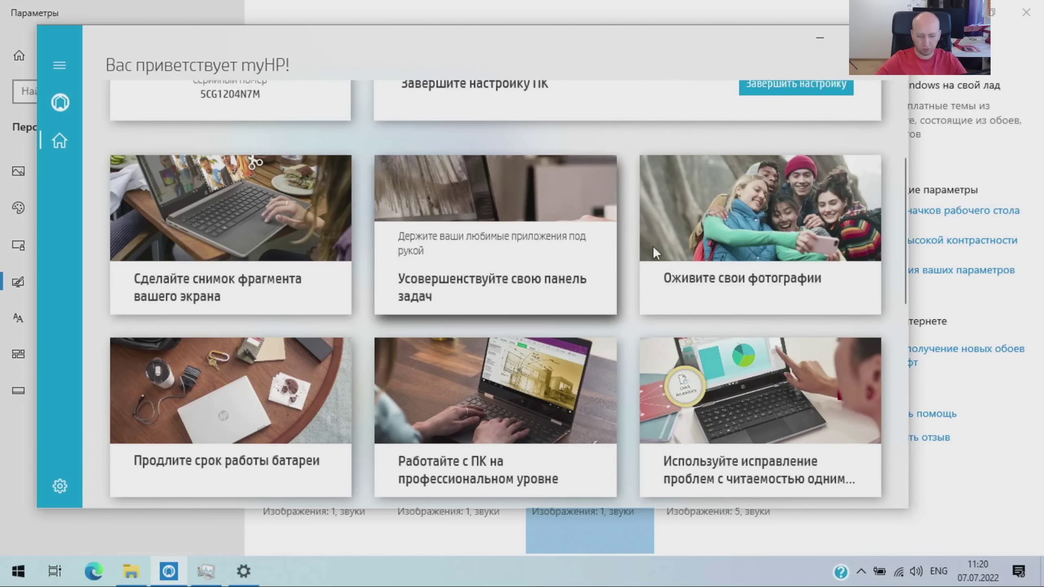
scroll(582, 398, "down", 3)
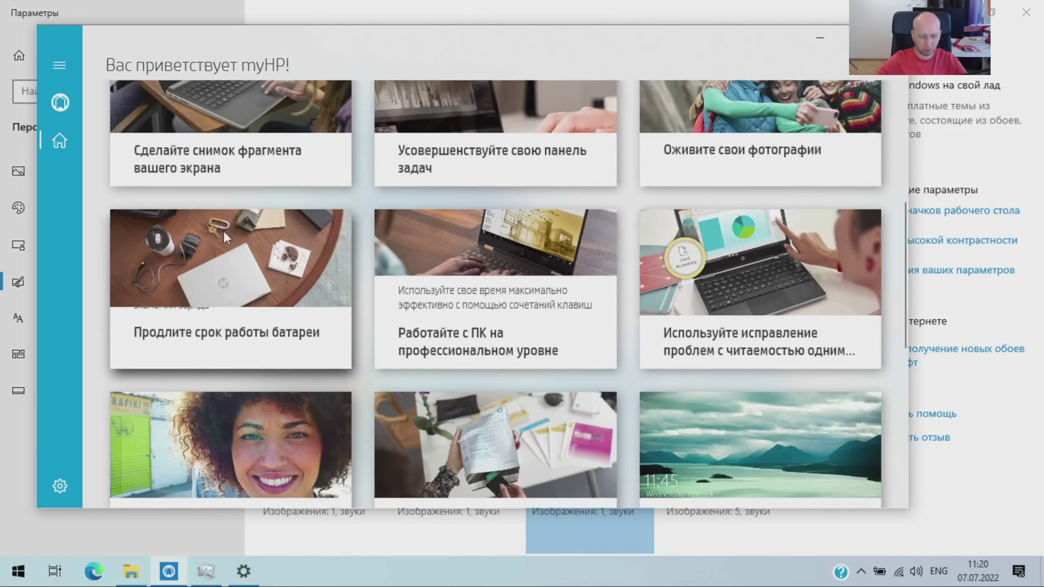
scroll(230, 261, "down", 2)
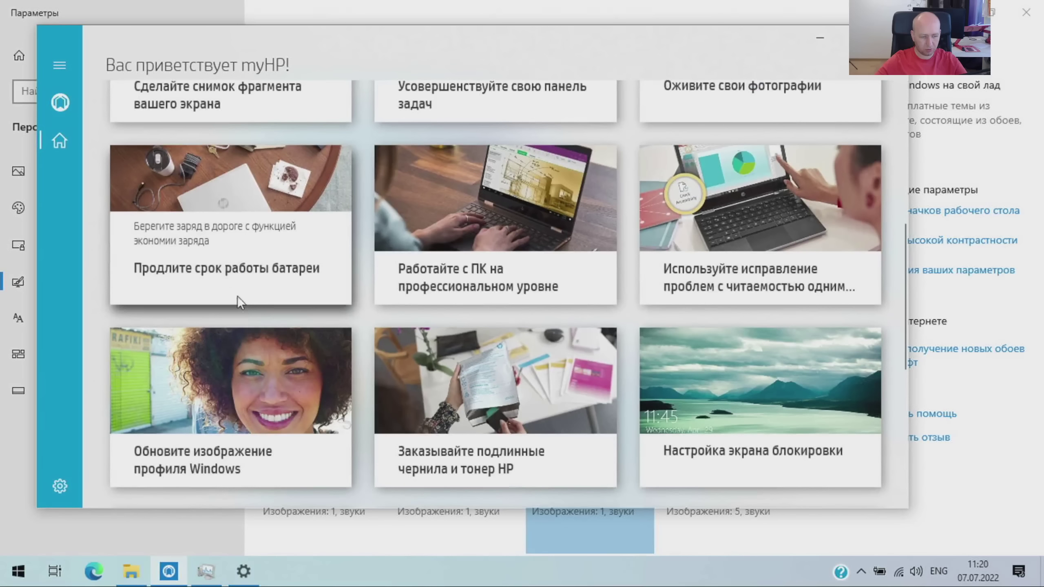
scroll(437, 410, "down", 6)
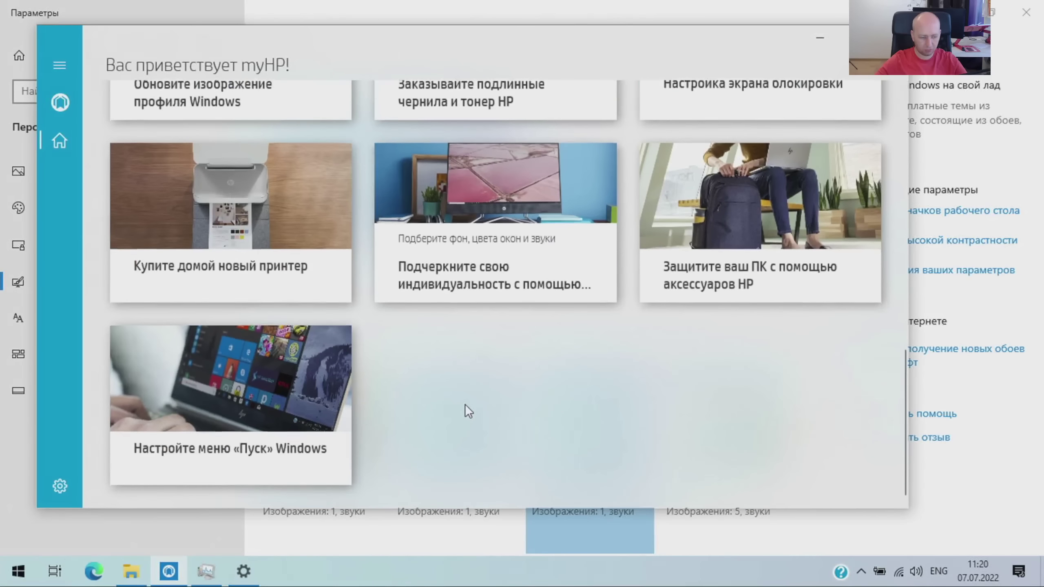
scroll(466, 405, "up", 10)
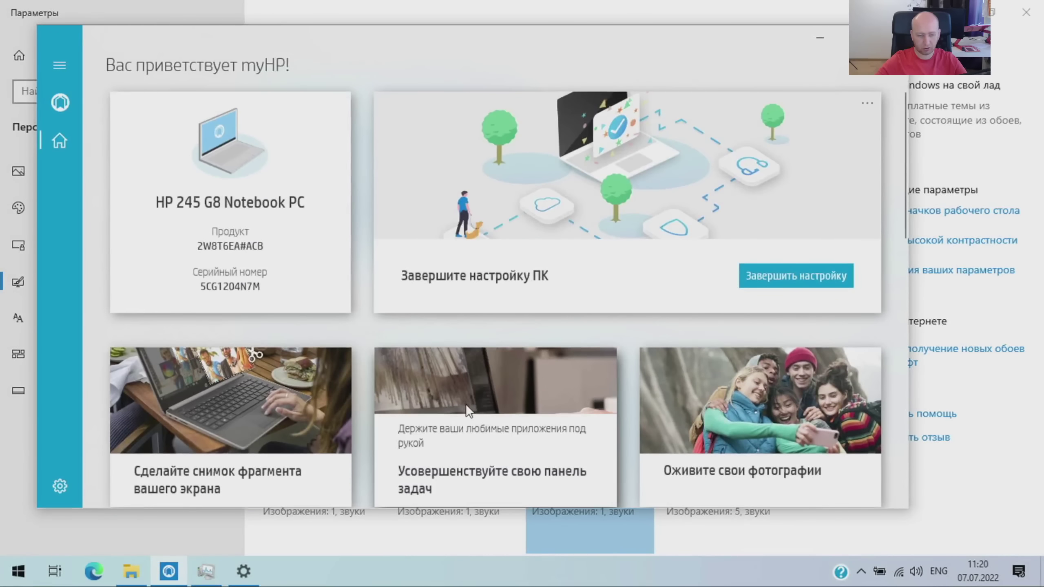
key("alt+F4")
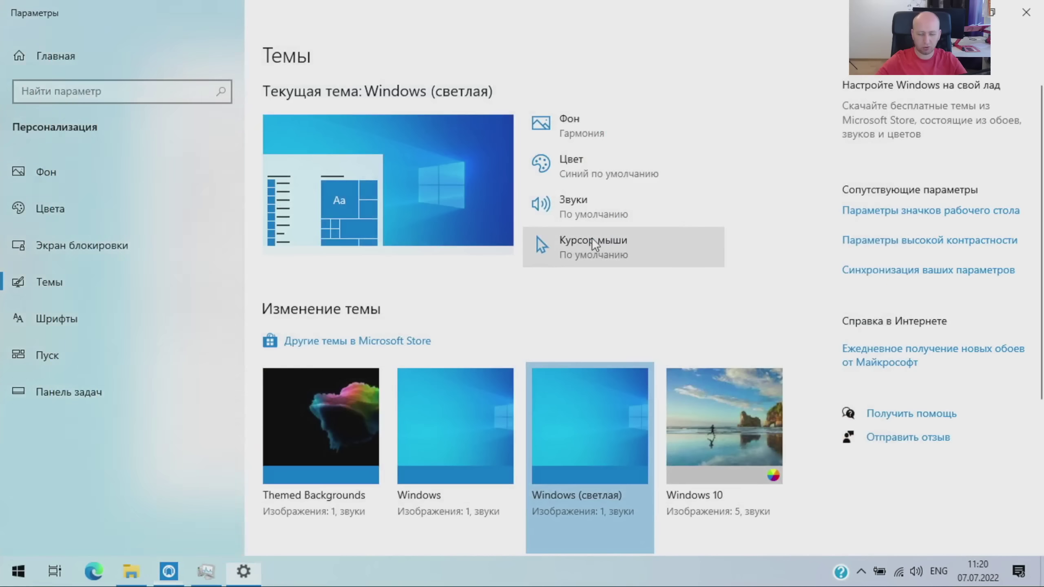
Step: Check the desktop icon settings among the related theme settings and close the dialog
left_click(891, 211)
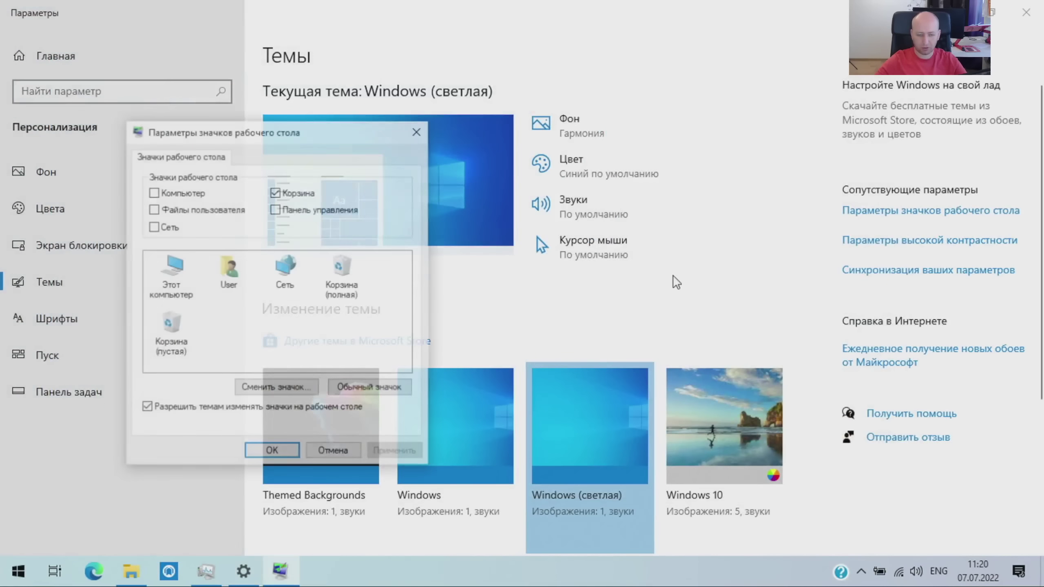
left_click(334, 452)
Step: Turn off permission for apps to run in the background in the privacy settings and return to the Settings home page
key("super+i")
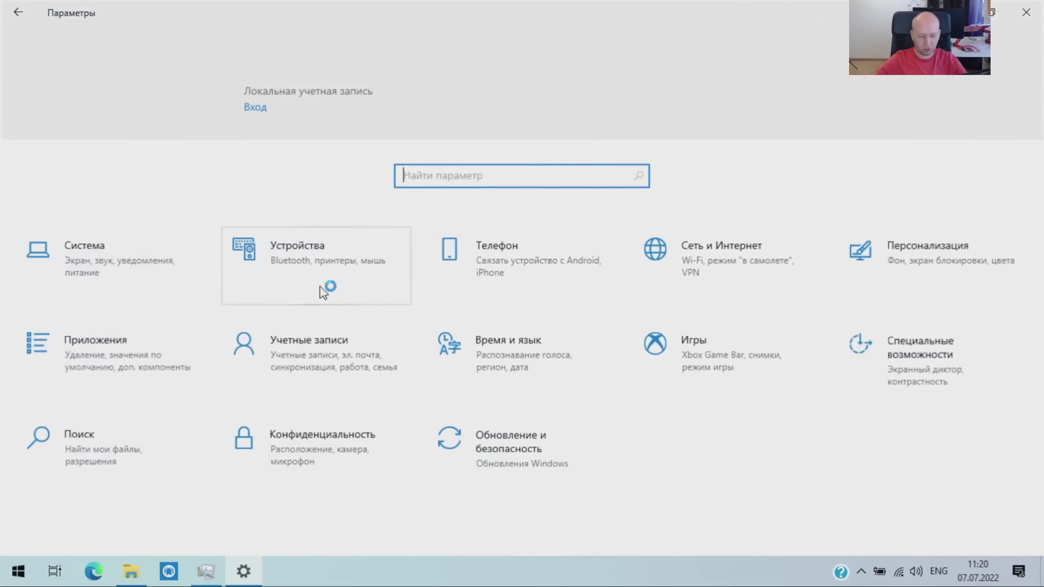
left_click(342, 464)
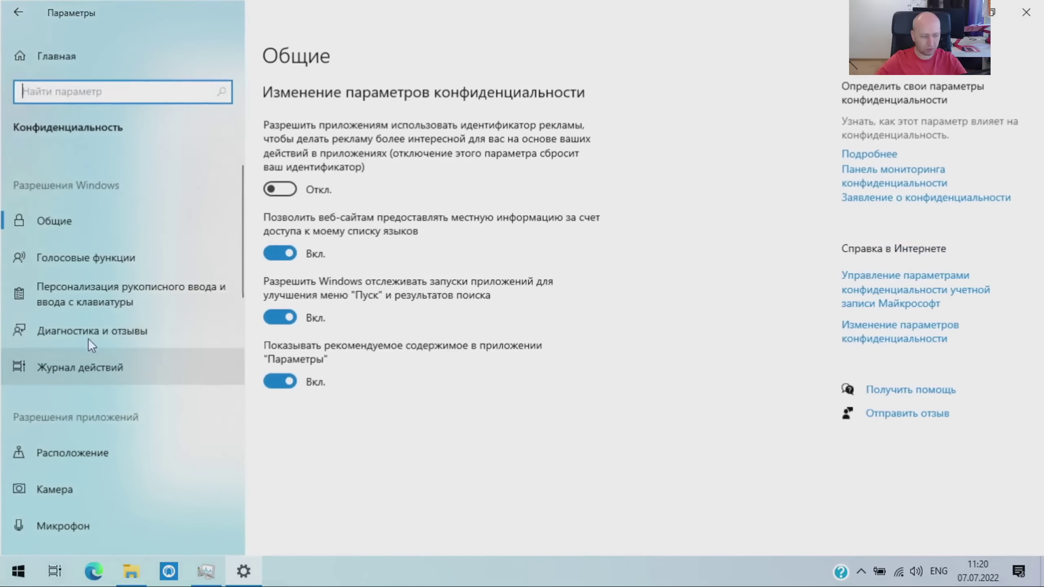
scroll(100, 351, "down", 15)
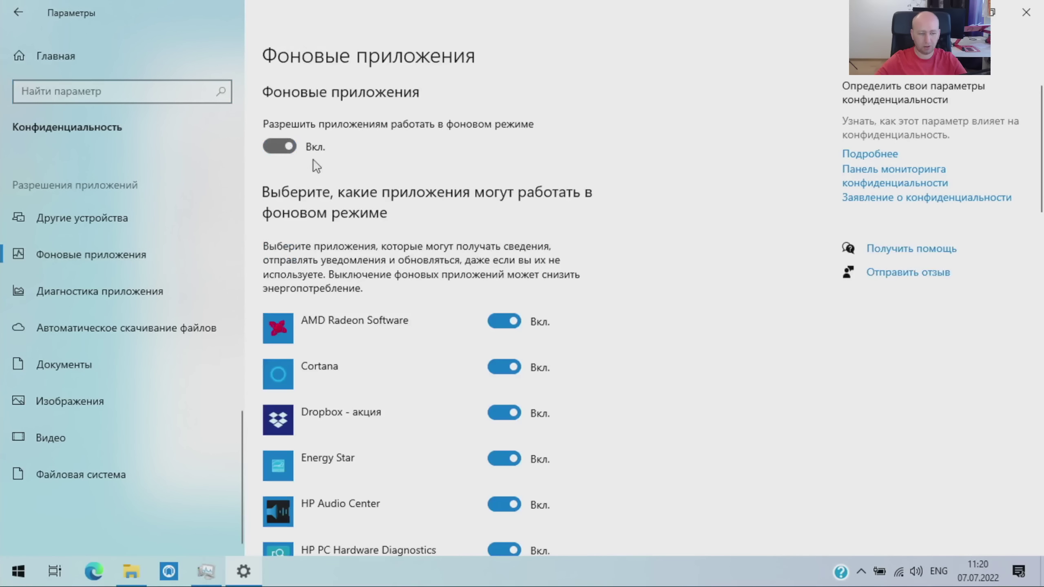
left_click(18, 12)
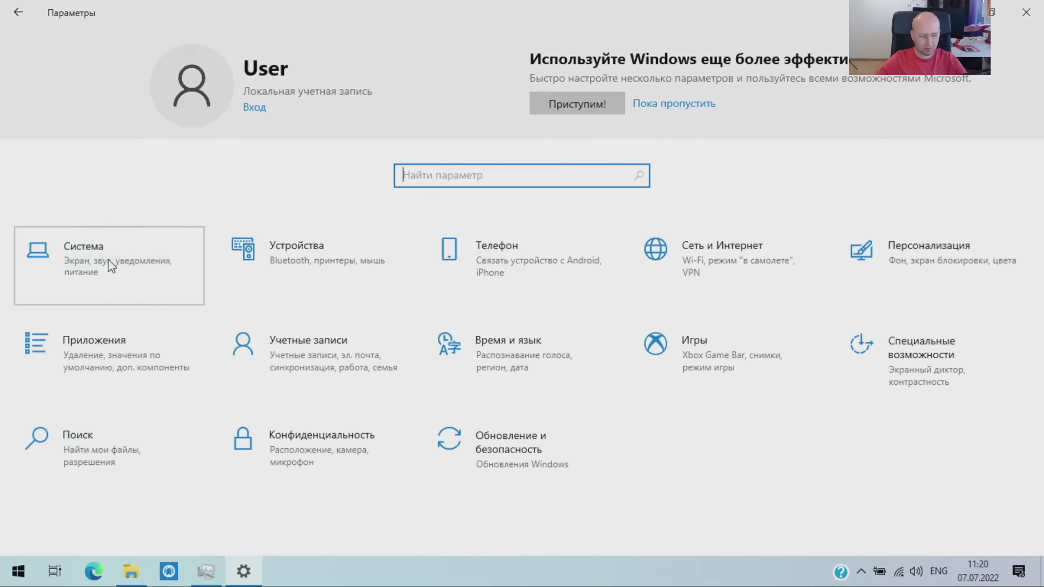
Step: Turn off notifications from apps and other senders, and disable suggestions for finishing device setup in the system settings
left_click(217, 302)
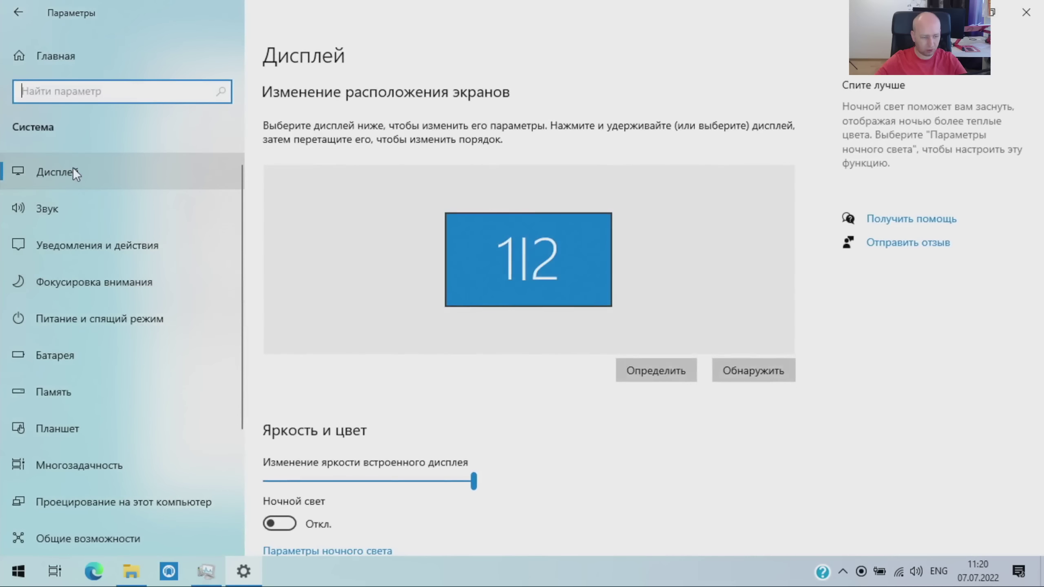
left_click(91, 241)
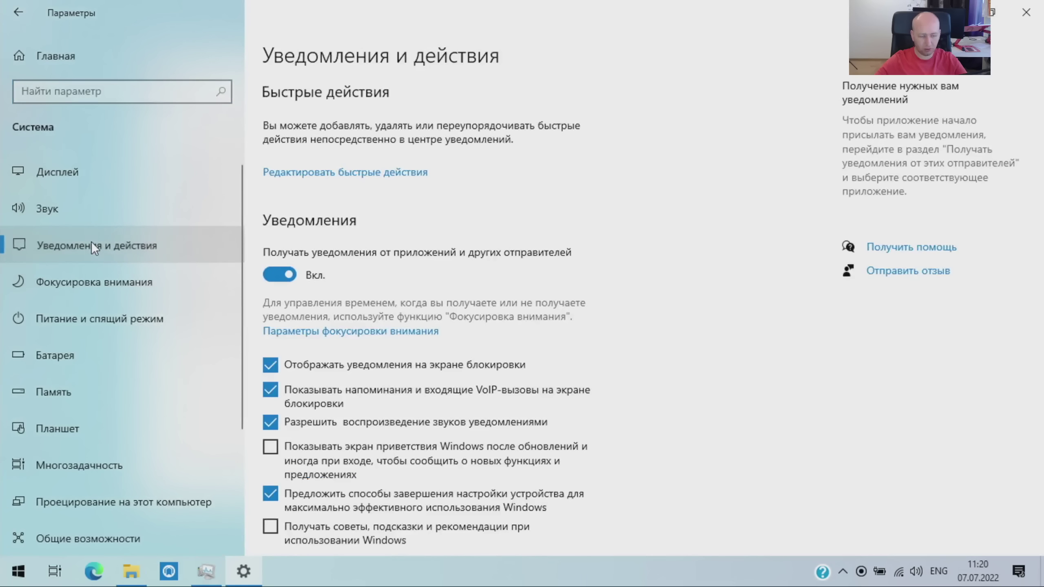
left_click(280, 274)
scroll(427, 318, "down", 4)
left_click(284, 327)
Step: View the device specifications in the system's About section, return to the Settings home page and close Settings
scroll(91, 320, "down", 4)
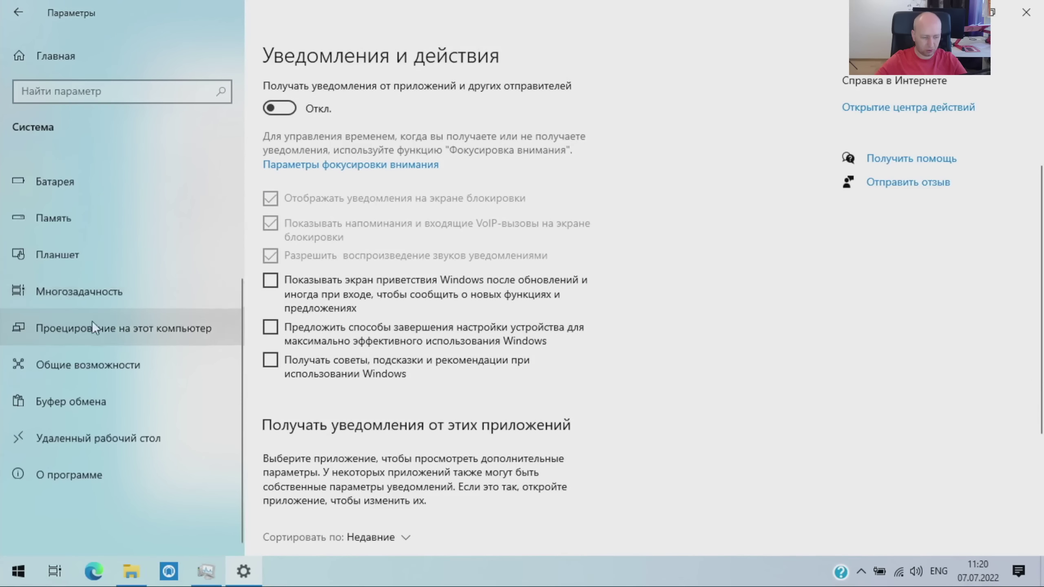
left_click(97, 475)
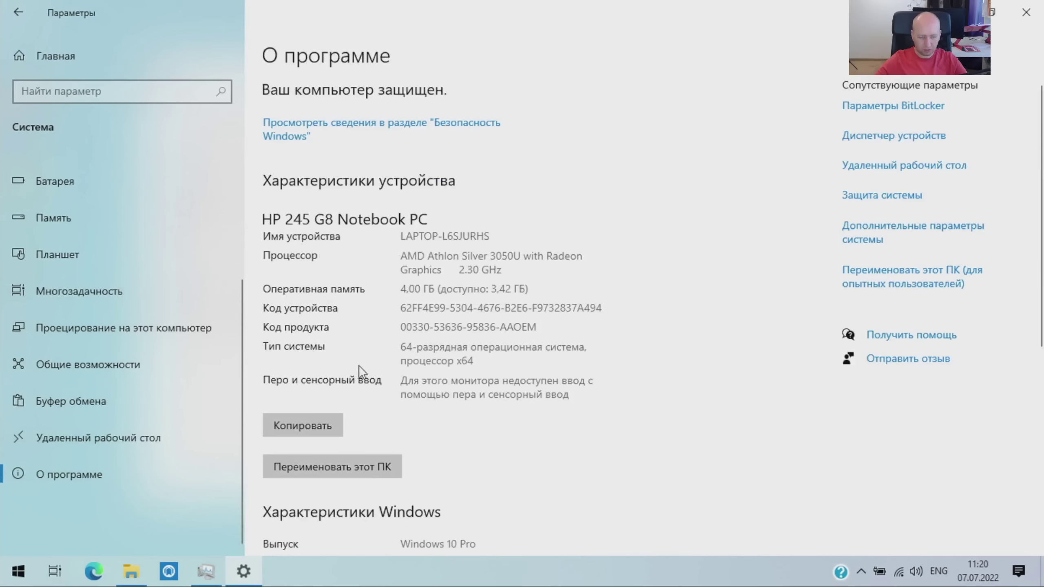
scroll(79, 168, "up", 1)
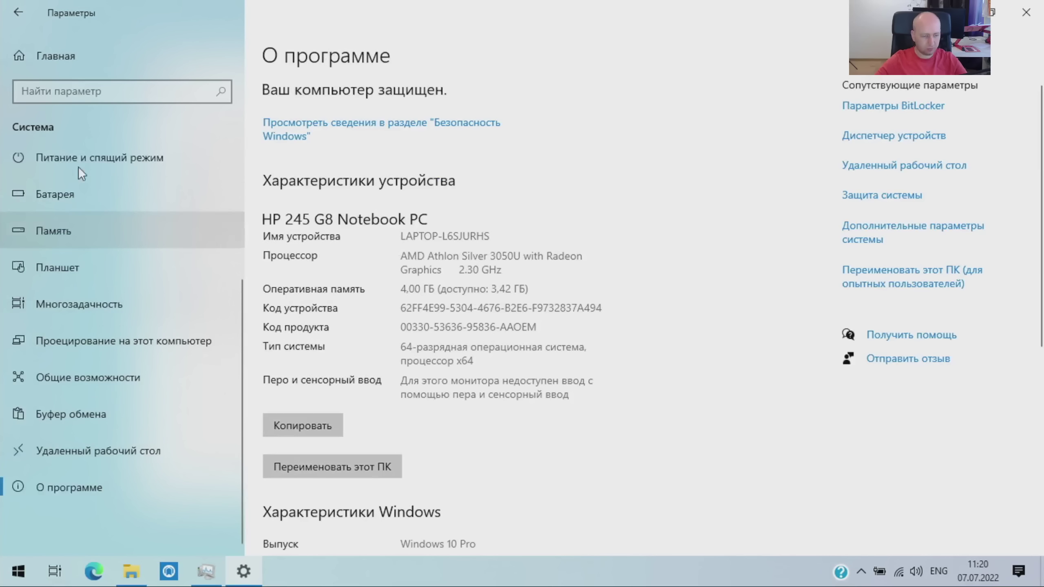
scroll(78, 166, "up", 4)
left_click(38, 53)
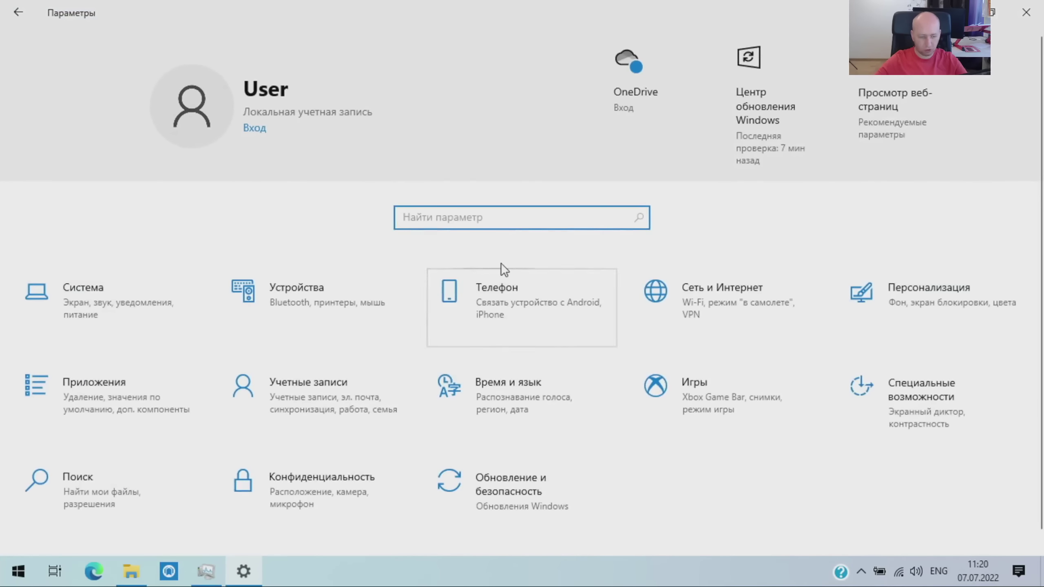
left_click(1026, 12)
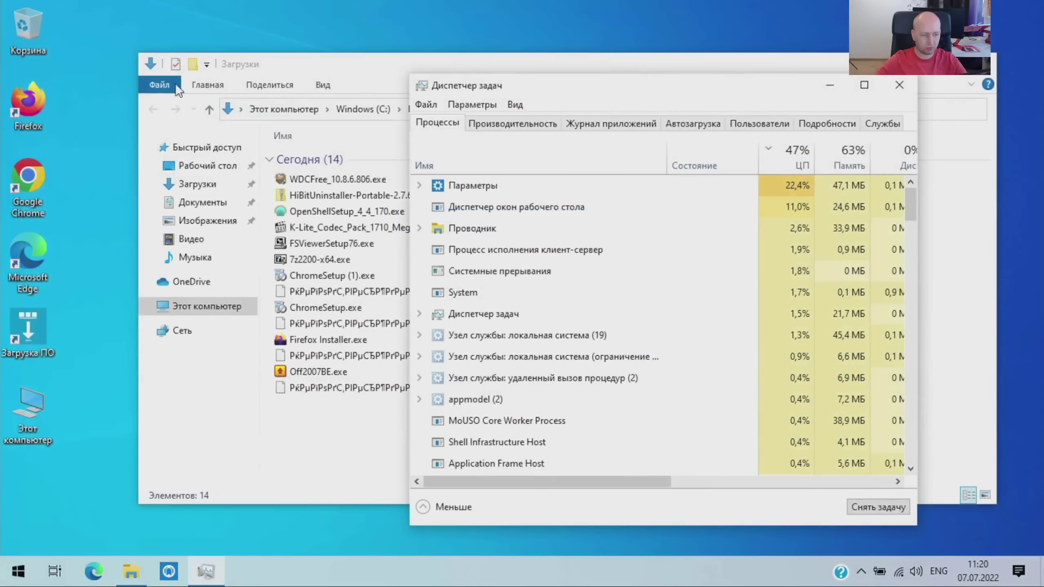
Step: Move the Recycle Bin to the desktop's lower-right corner and the This PC icon to the upper-left corner
left_click_drag(33, 54, 1029, 512)
left_click_drag(41, 411, 29, 20)
Step: Open This PC's properties and turn off system protection for the Windows (C:) drive
right_click(30, 20)
left_click(82, 244)
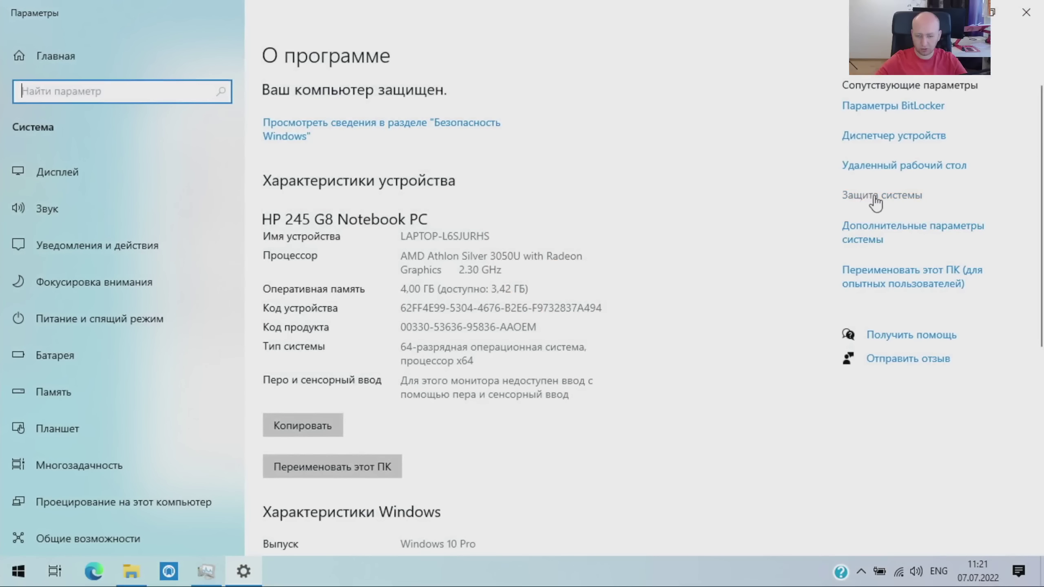
left_click(875, 197)
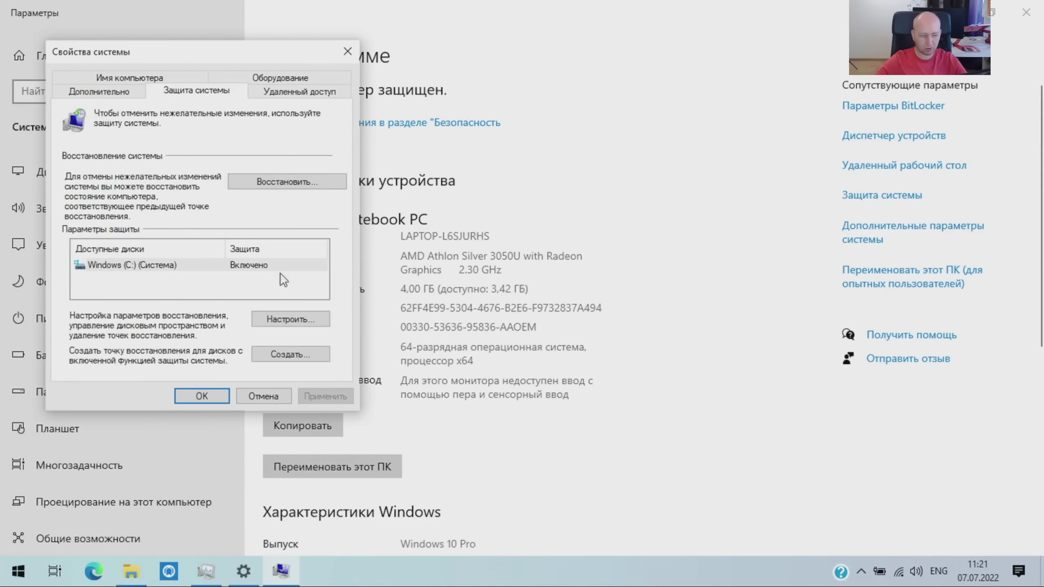
left_click(255, 268)
left_click(290, 319)
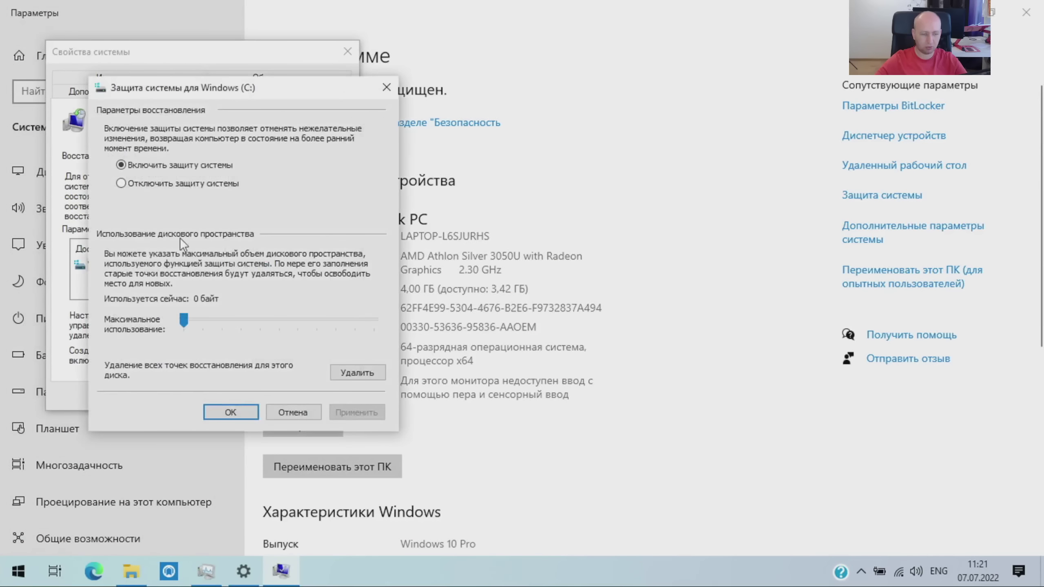
left_click(141, 183)
left_click(356, 407)
left_click(281, 306)
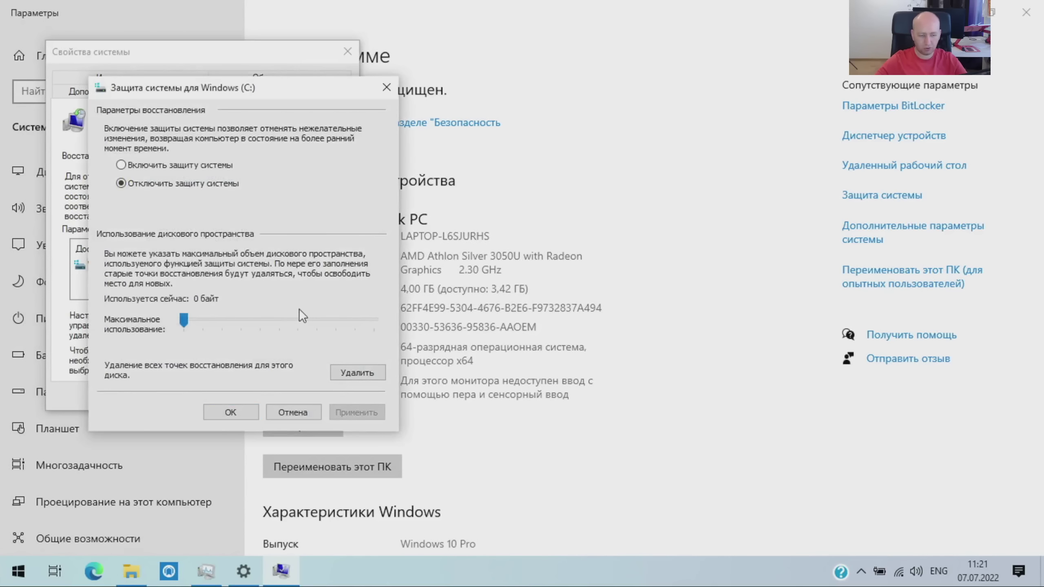
Step: Delete all restore points for the Windows (C:) drive and close the system protection dialogs
left_click(361, 376)
left_click(338, 288)
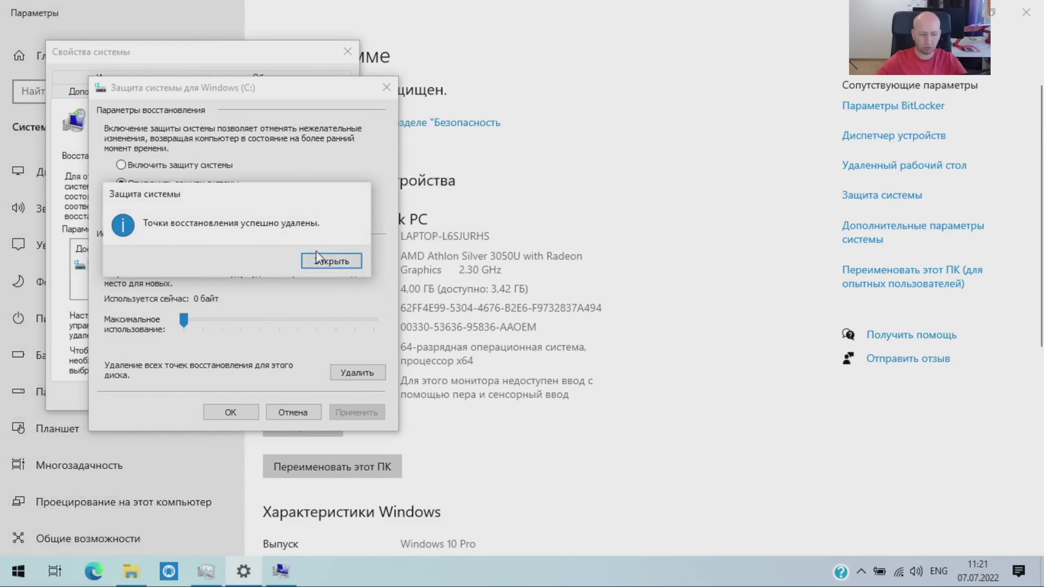
left_click(324, 260)
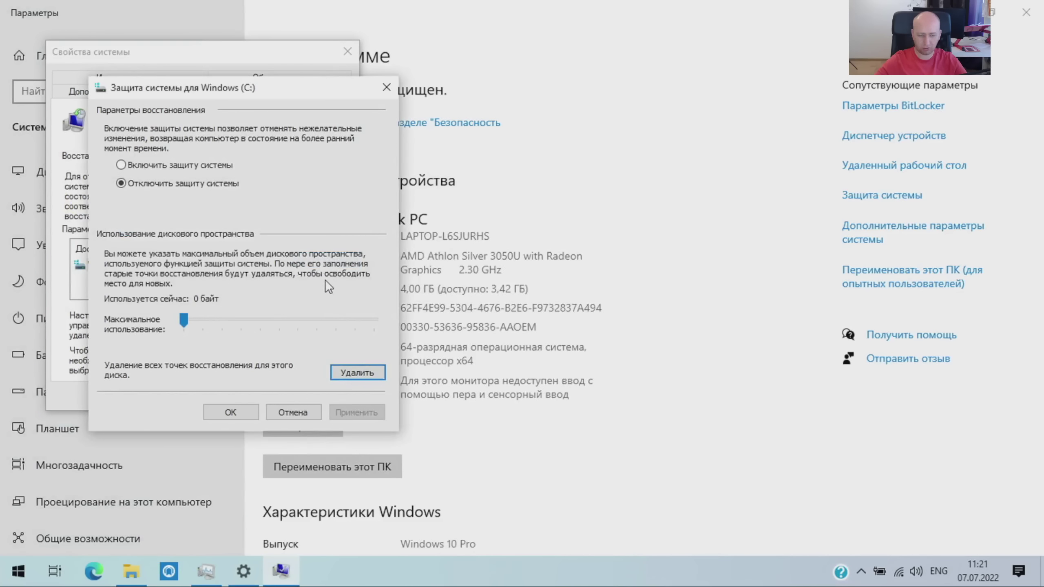
left_click(230, 411)
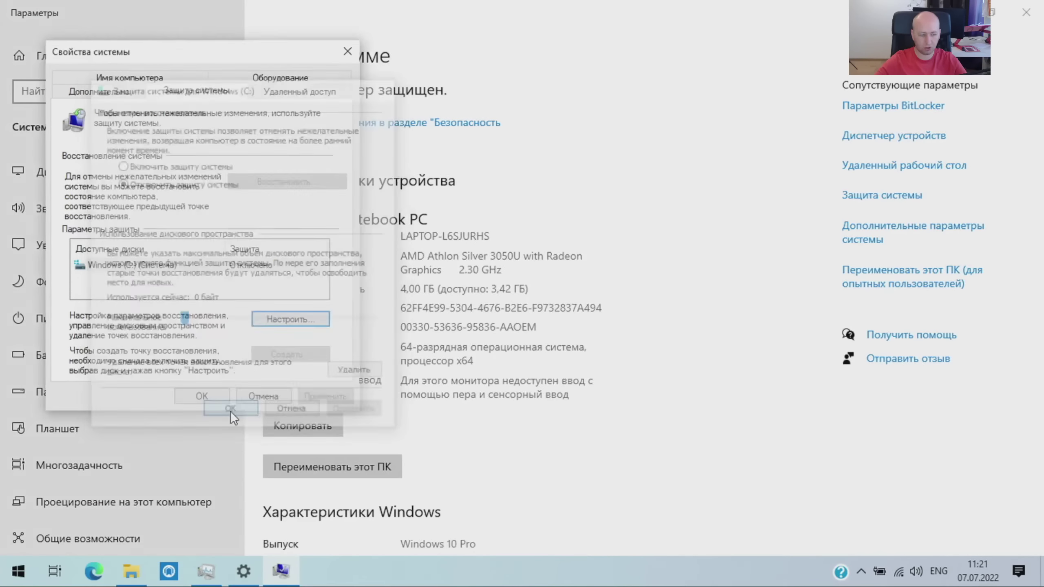
left_click_drag(212, 48, 364, 37)
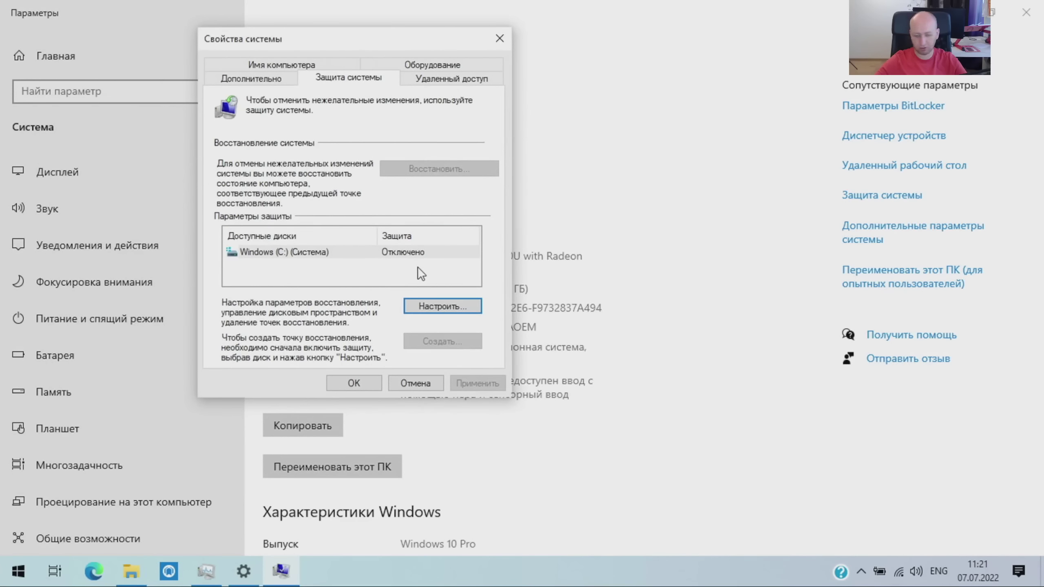
left_click(363, 383)
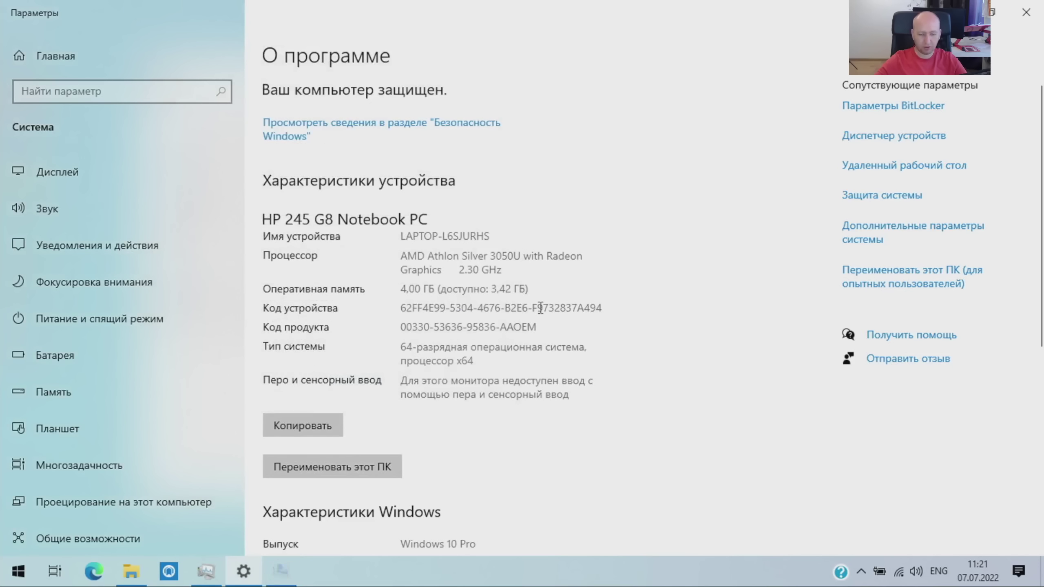
Step: Reopen the system properties from the system protection link and check the remote access settings
left_click(879, 196)
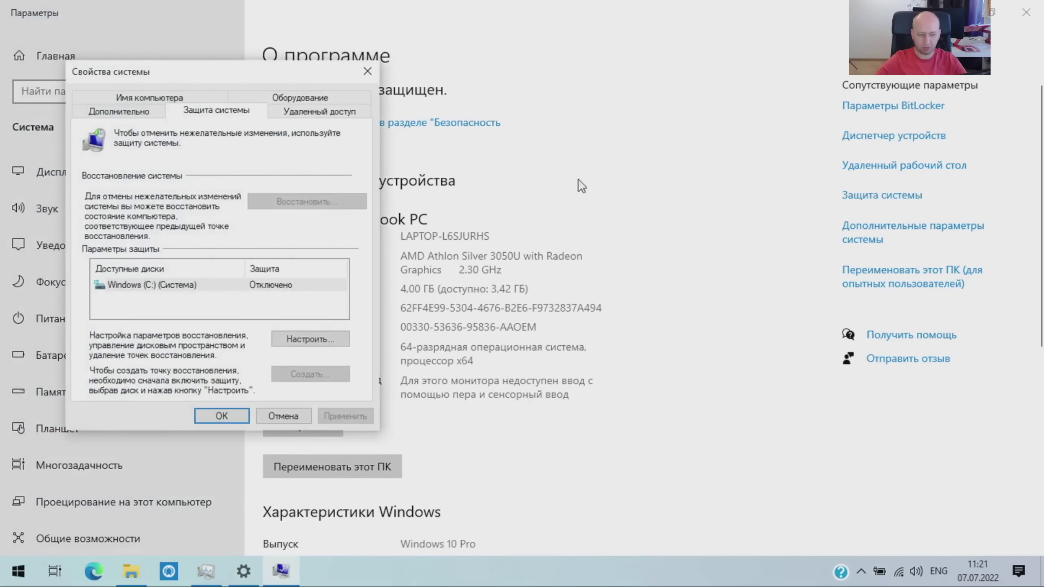
left_click_drag(298, 77, 531, 57)
left_click(549, 91)
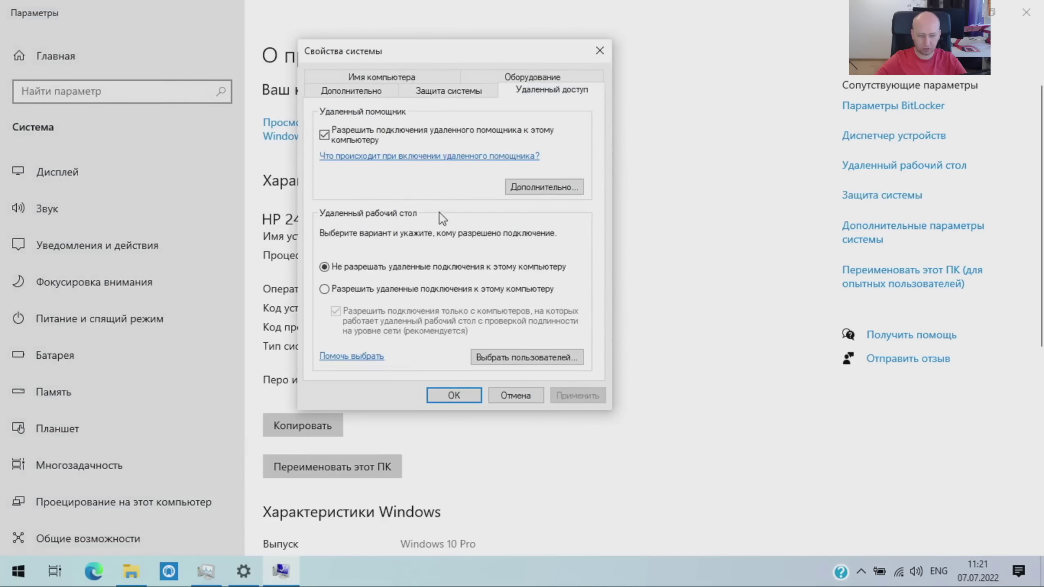
Step: In the performance options, turn off taskbar animation, window minimize and maximize animation, animated controls, Peek and menu fade-out after a command
left_click(351, 90)
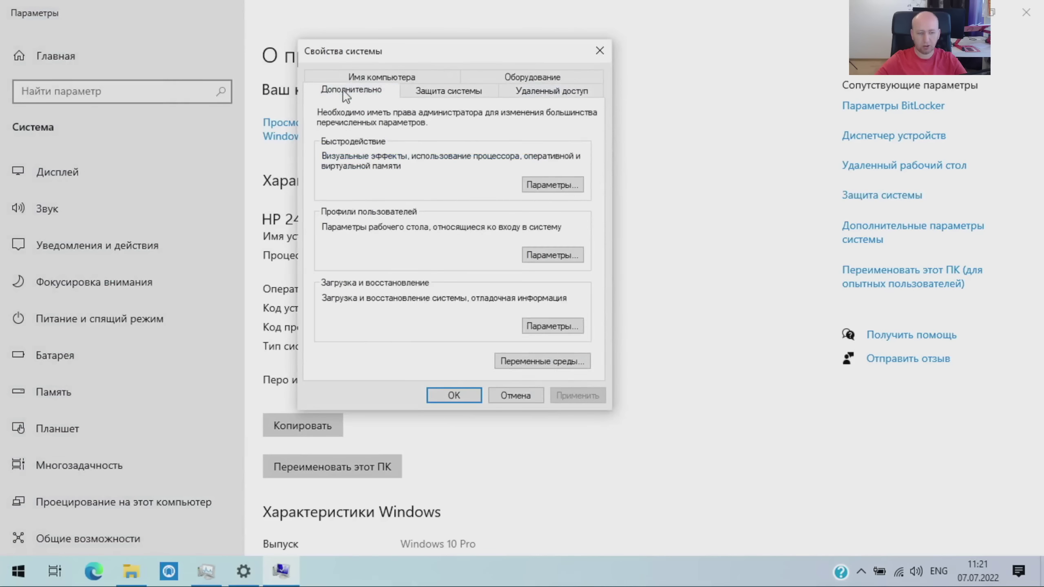
left_click(556, 184)
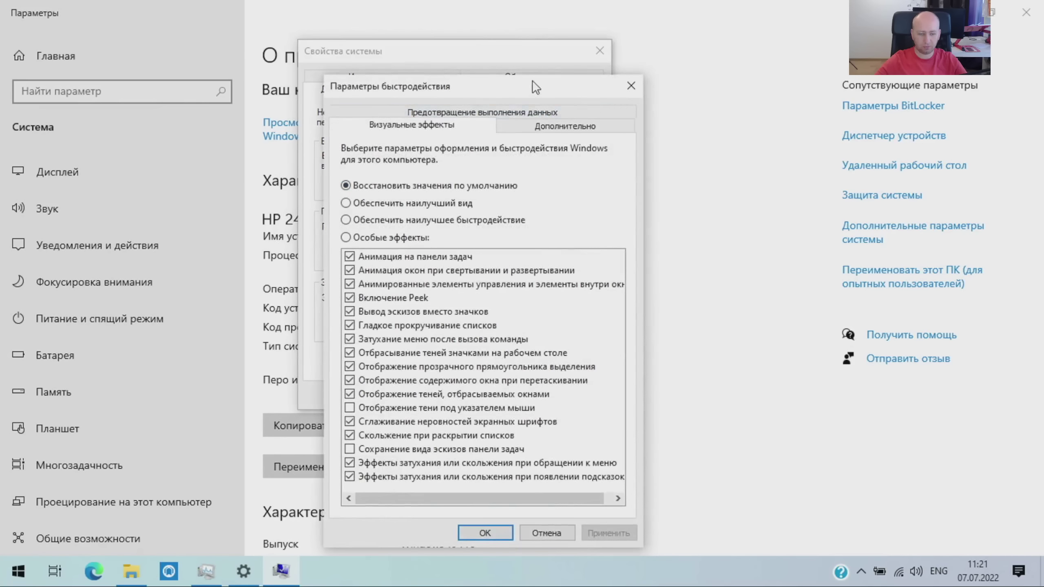
left_click_drag(532, 80, 556, 33)
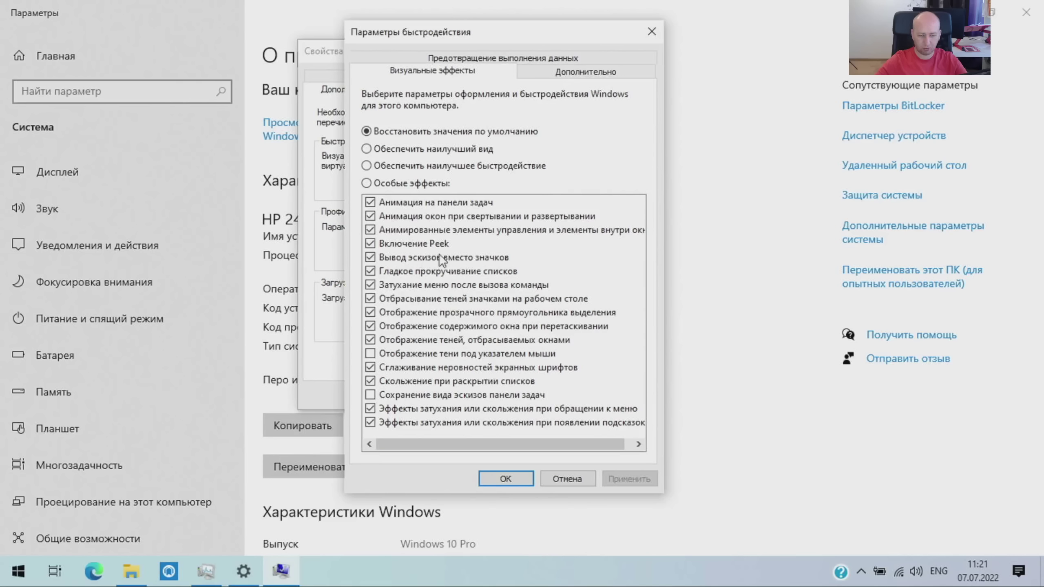
left_click(370, 203)
left_click(370, 216)
left_click(370, 230)
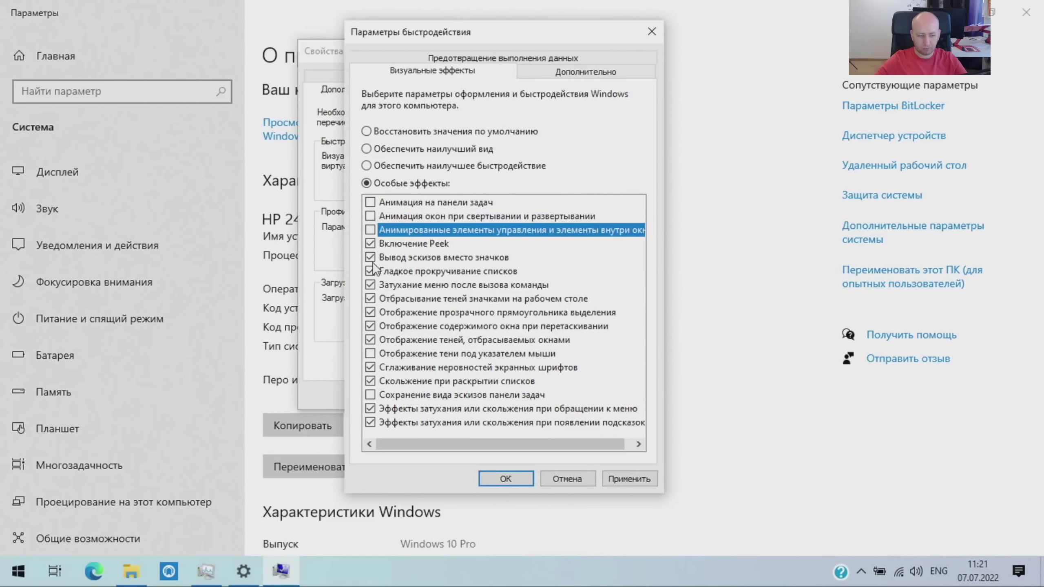
left_click(370, 244)
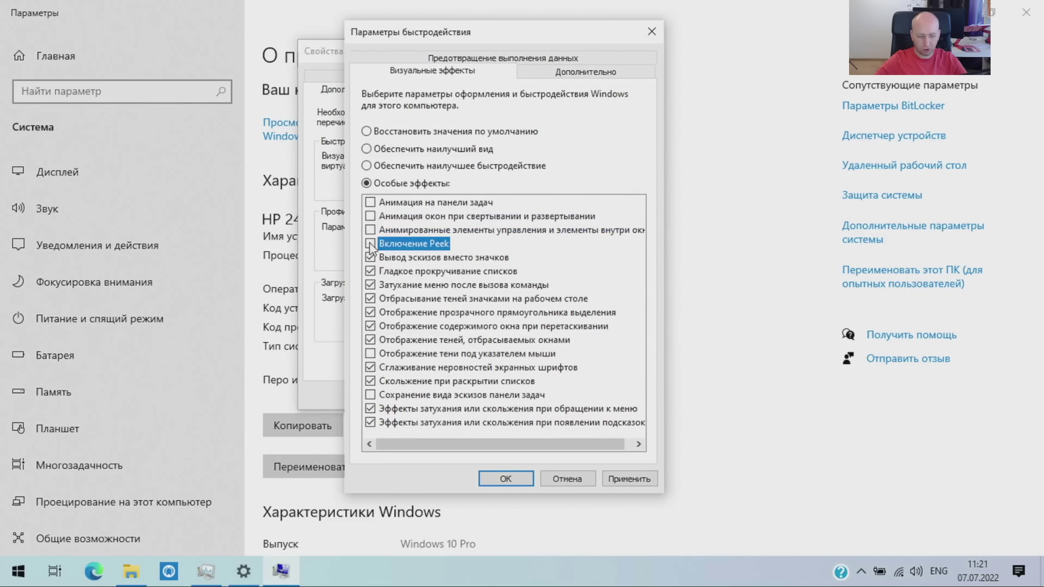
left_click(370, 285)
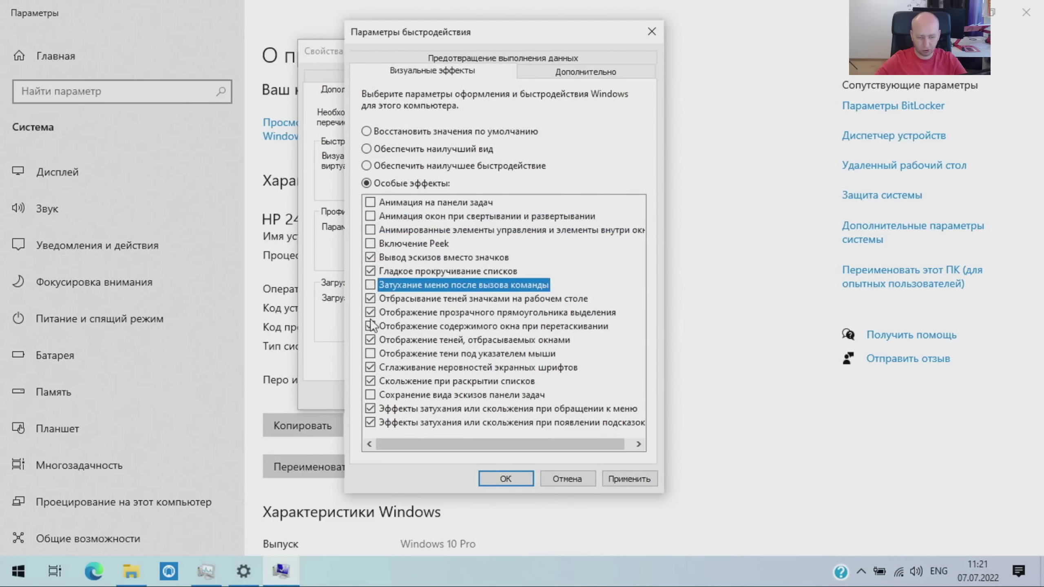
Step: Enable the mouse pointer shadow, disable list sliding and the menu and tooltip fade or slide effects, and apply the visual effects
left_click(371, 354)
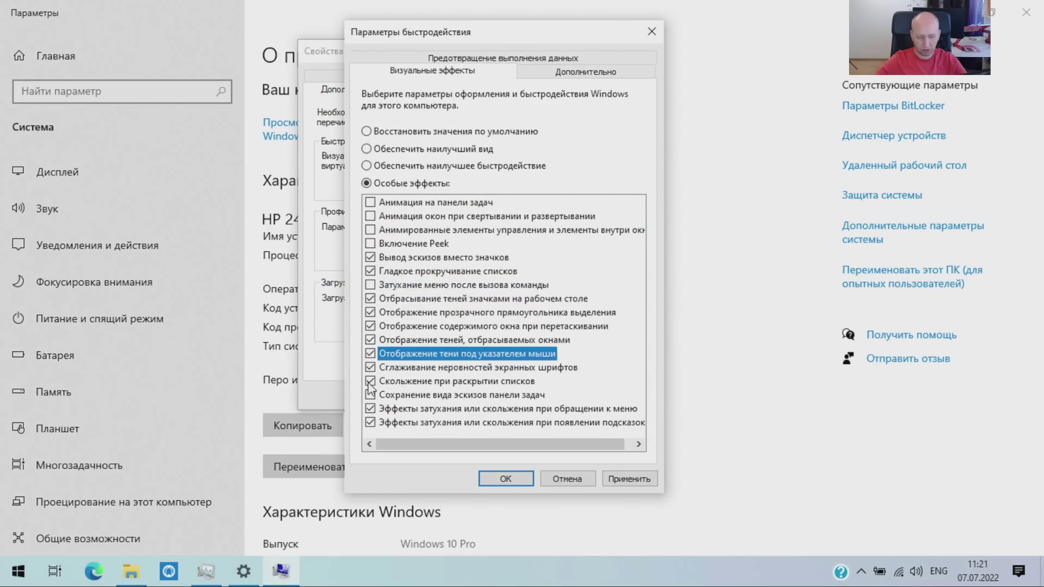
left_click(371, 409)
left_click(369, 423)
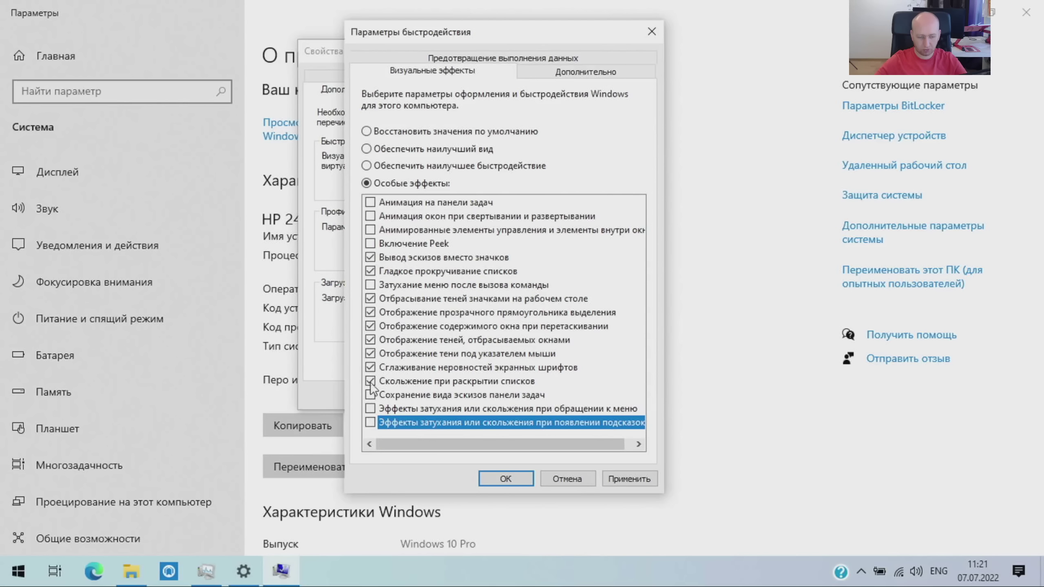
left_click(370, 381)
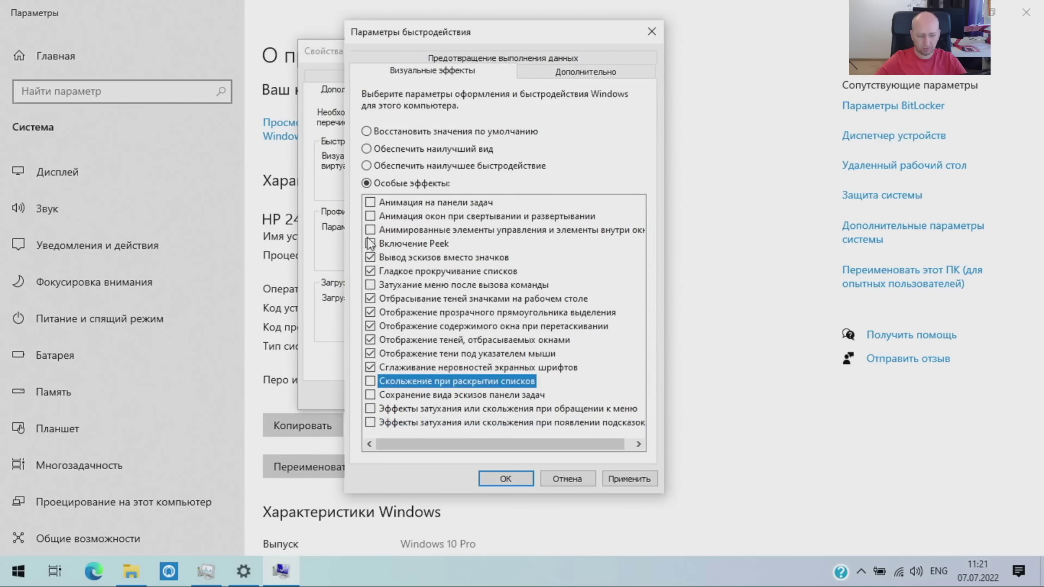
left_click(623, 478)
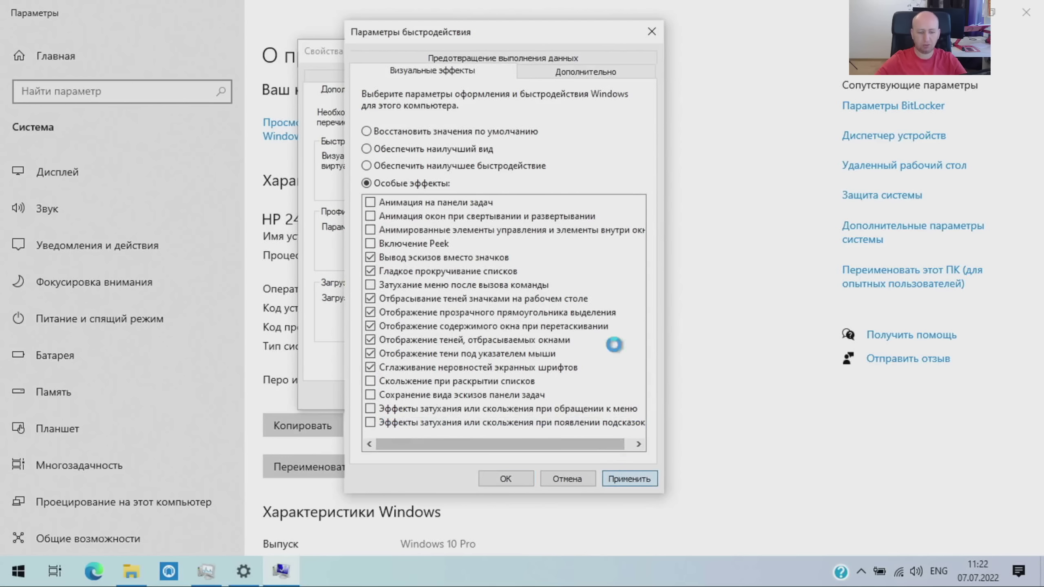
Step: Check the processor scheduling and virtual memory options, and close the system dialogs and Settings
left_click(551, 76)
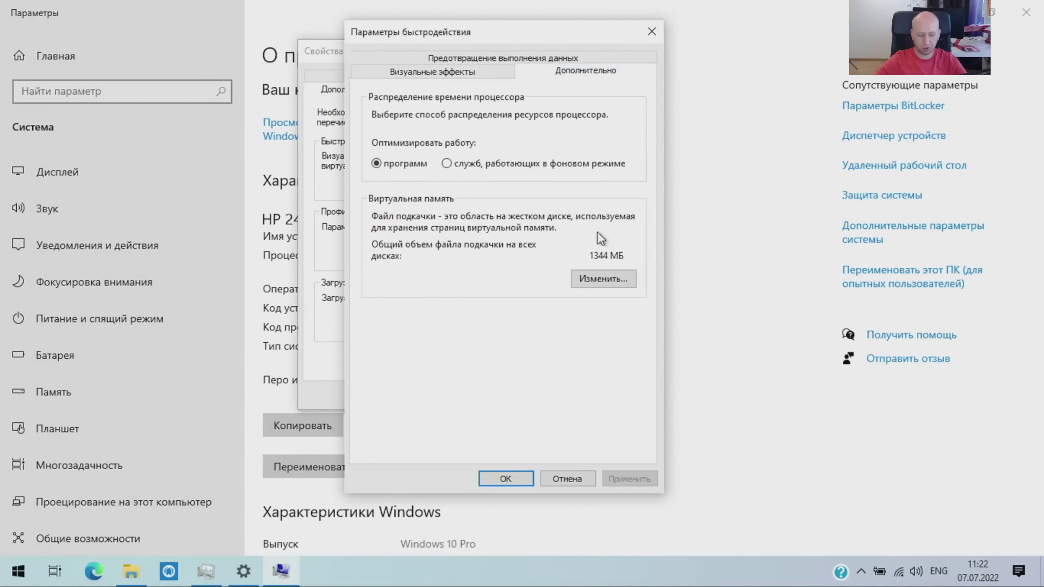
left_click(506, 479)
left_click(452, 390)
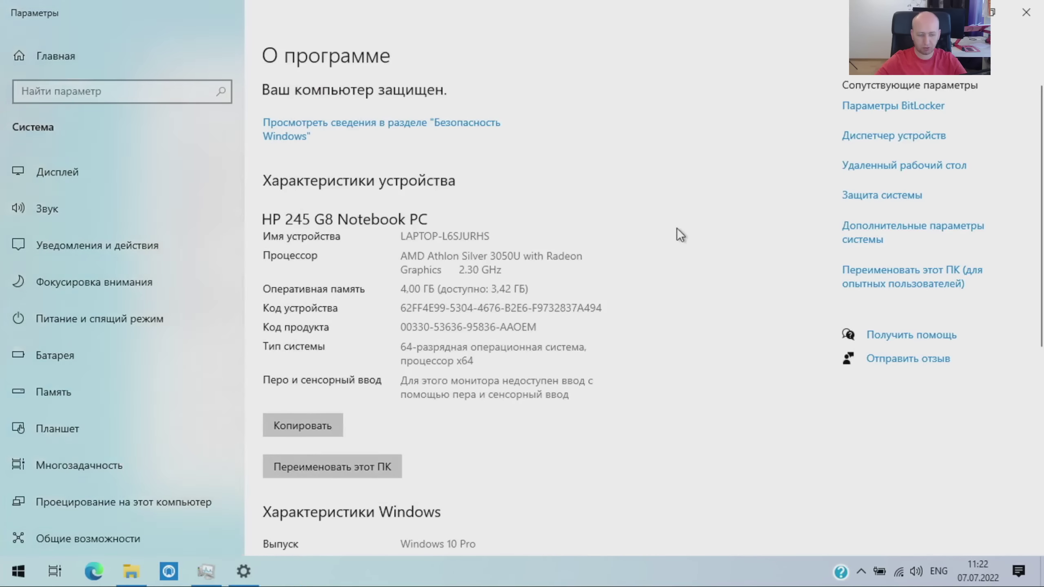
left_click(1023, 15)
Step: Run WDCFree_10.8.6.806.exe from Downloads, allow it to make changes, and install Wise Disk Cleaner 10.8.6
left_click_drag(696, 95, 685, 14)
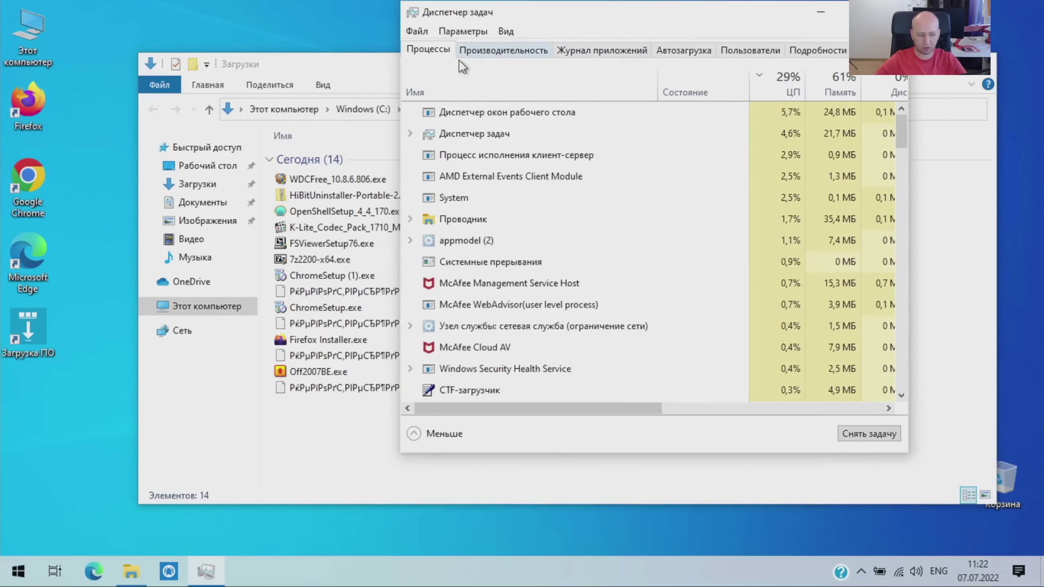
left_click_drag(359, 74, 369, 52)
right_click(345, 159)
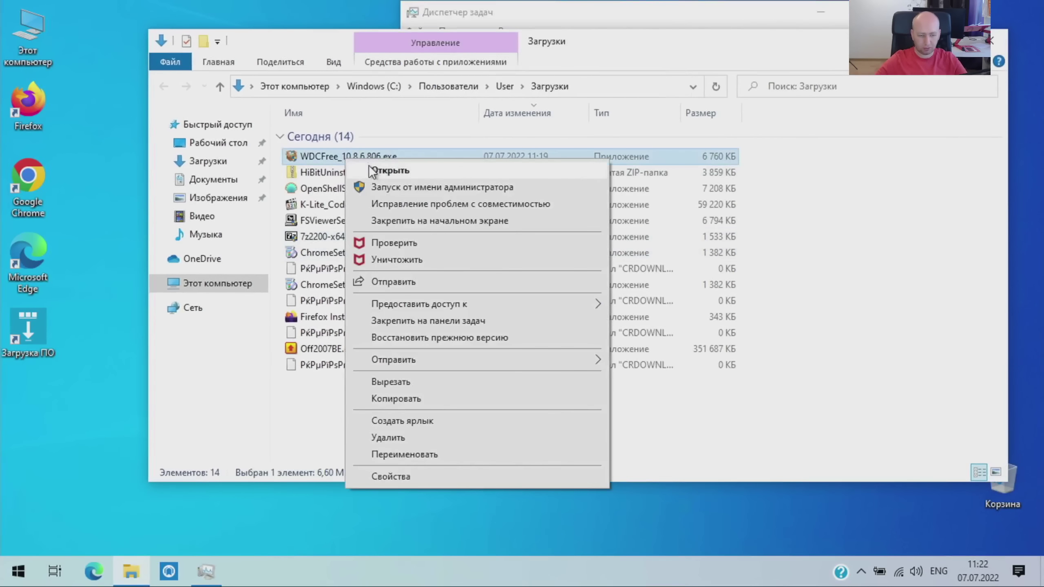
left_click(372, 171)
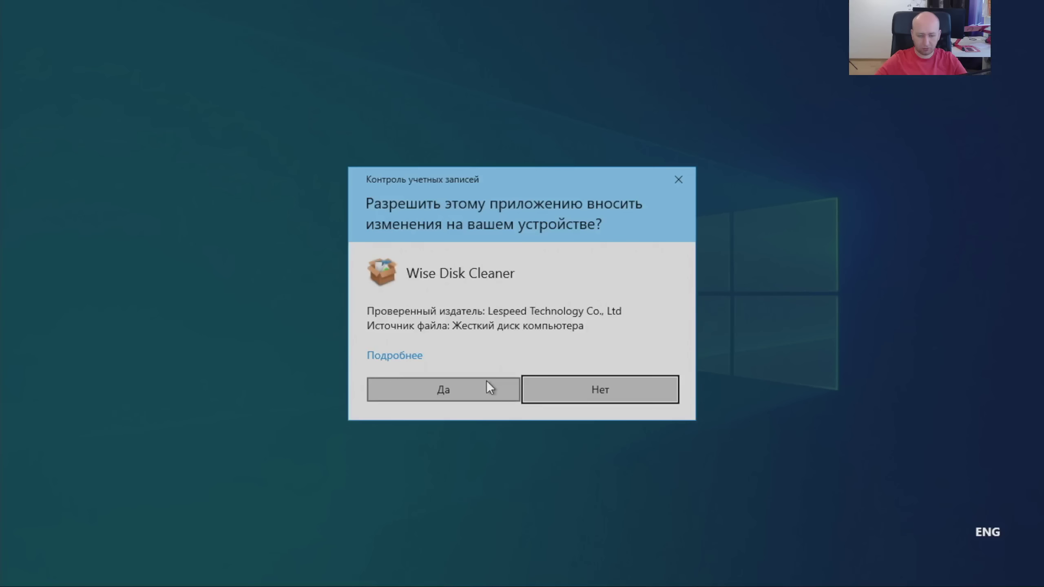
left_click(488, 386)
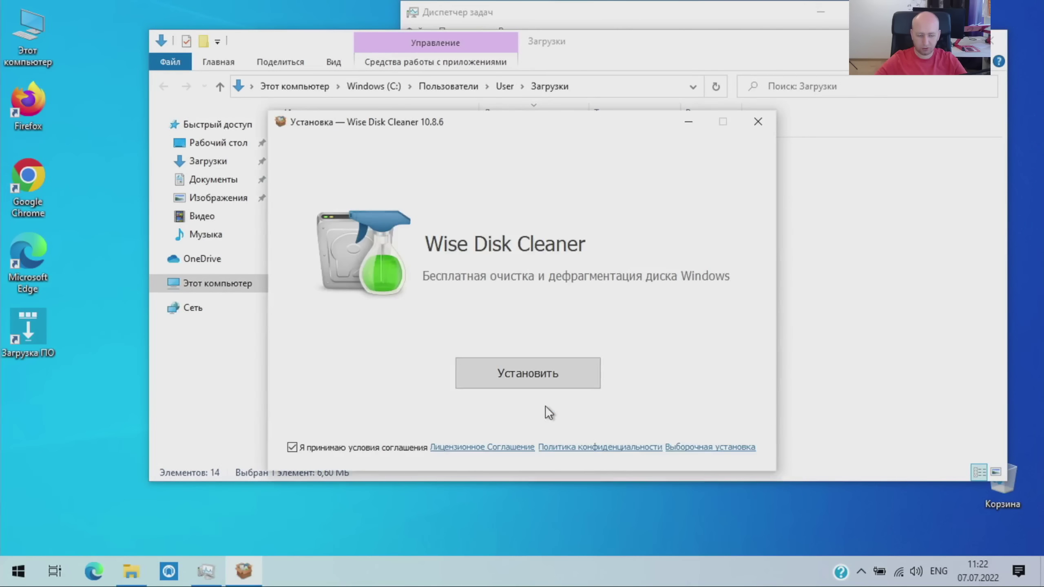
left_click(509, 382)
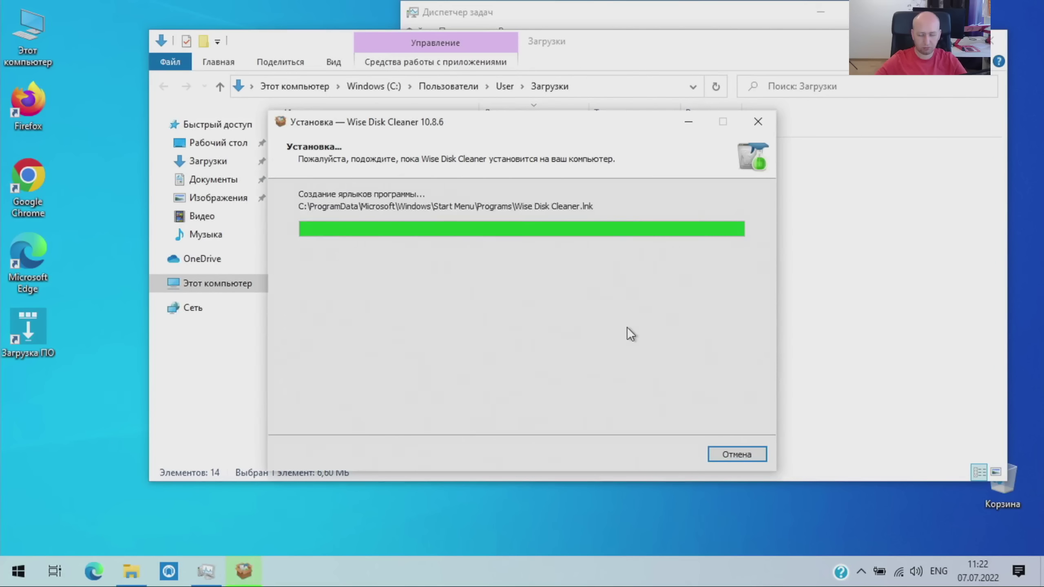
left_click(647, 454)
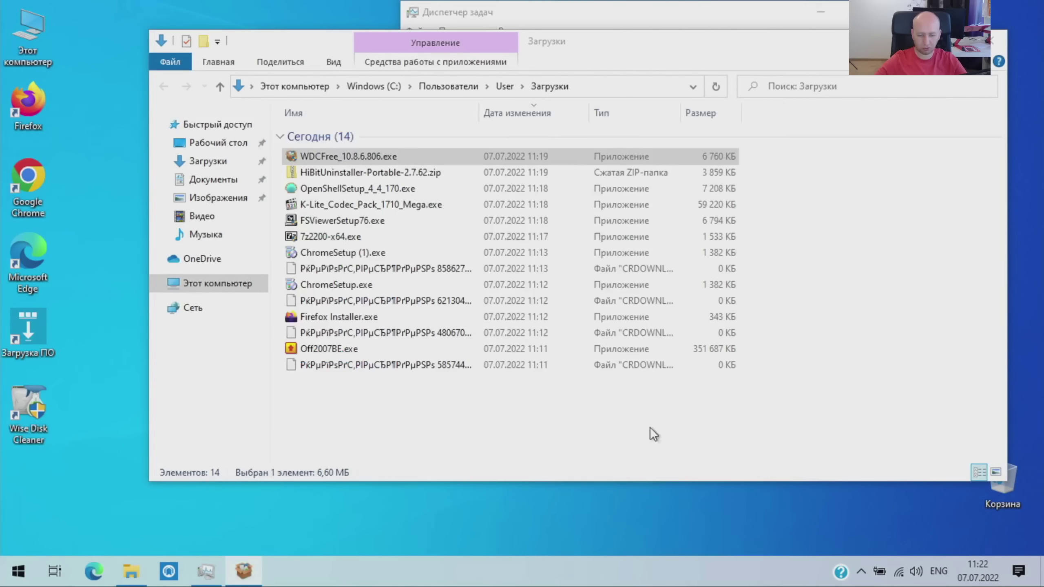
Step: Close Wise Disk Cleaner, shrink the Downloads window, and rearrange it alongside Task Manager
left_click_drag(1004, 480, 811, 510)
left_click_drag(591, 41, 533, 78)
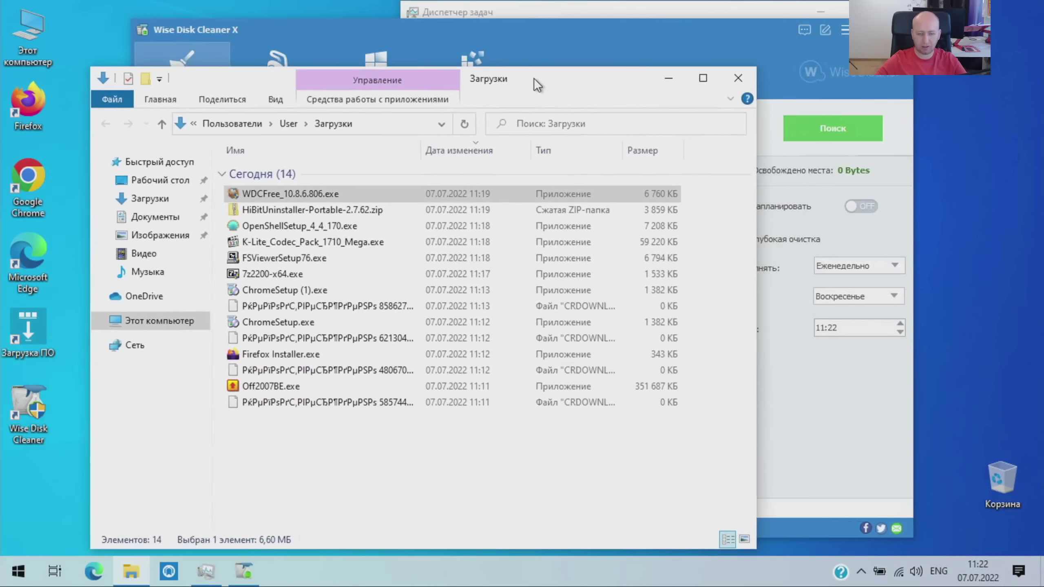
left_click_drag(574, 37, 799, 26)
left_click(949, 35)
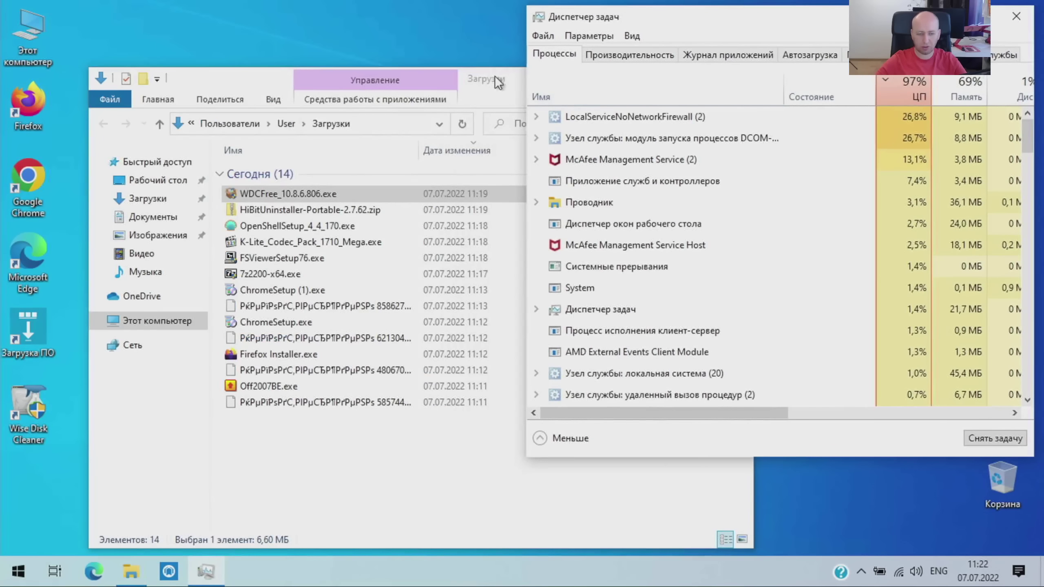
left_click_drag(498, 82, 490, 16)
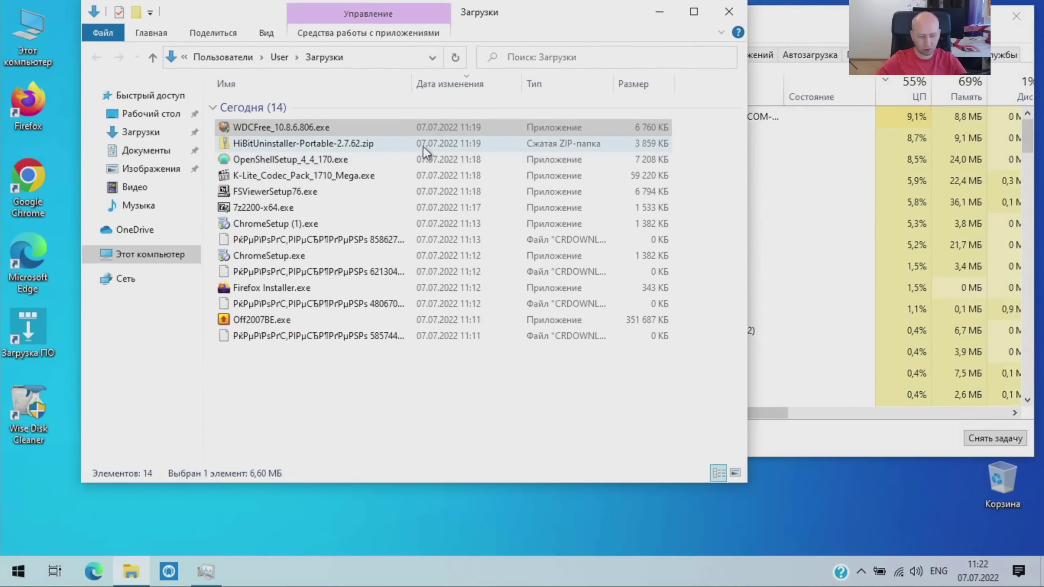
right_click(333, 140)
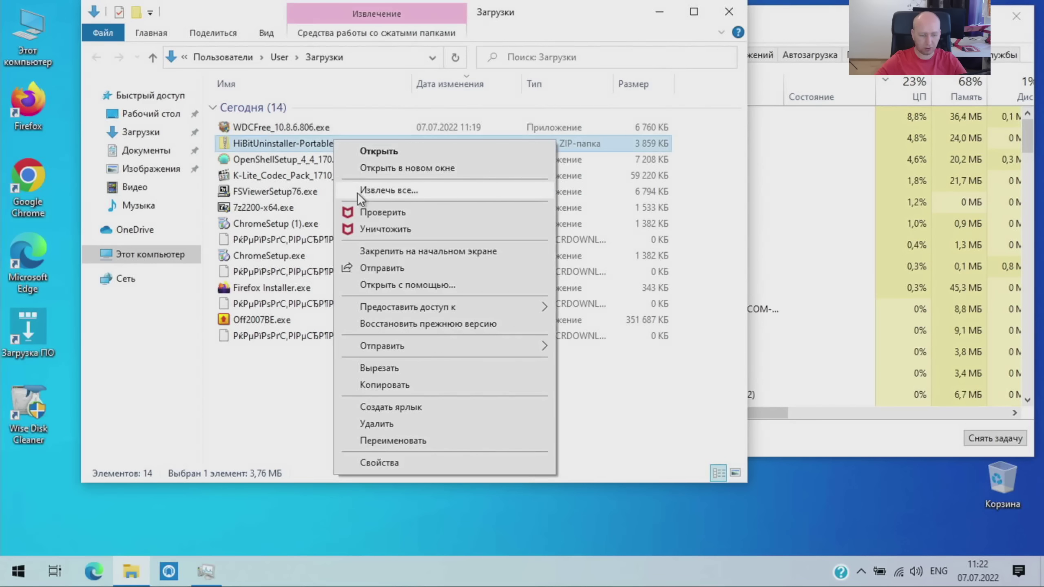
left_click(245, 384)
left_click(266, 209)
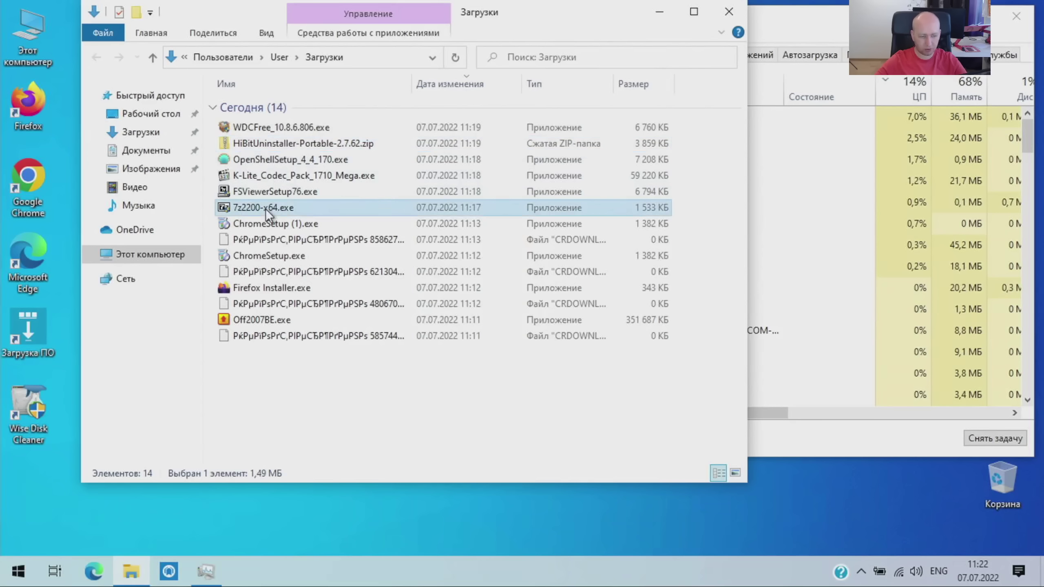
right_click(266, 209)
left_click(254, 352)
Step: Delete the four empty CRDOWNLOAD files from the Downloads folder and reposition its window
left_click(268, 334)
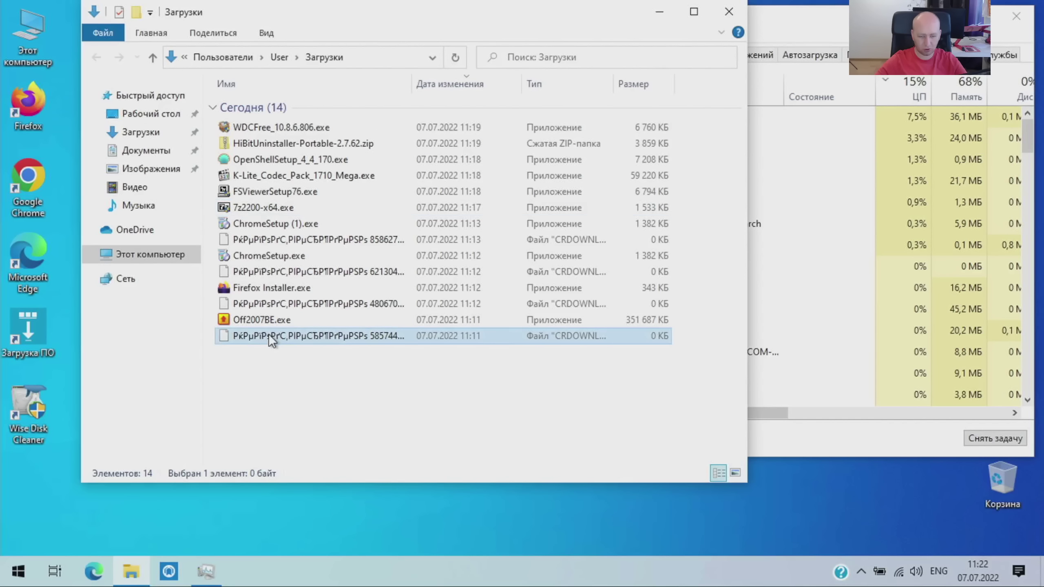
left_click(320, 302)
left_click(320, 269)
left_click(325, 238)
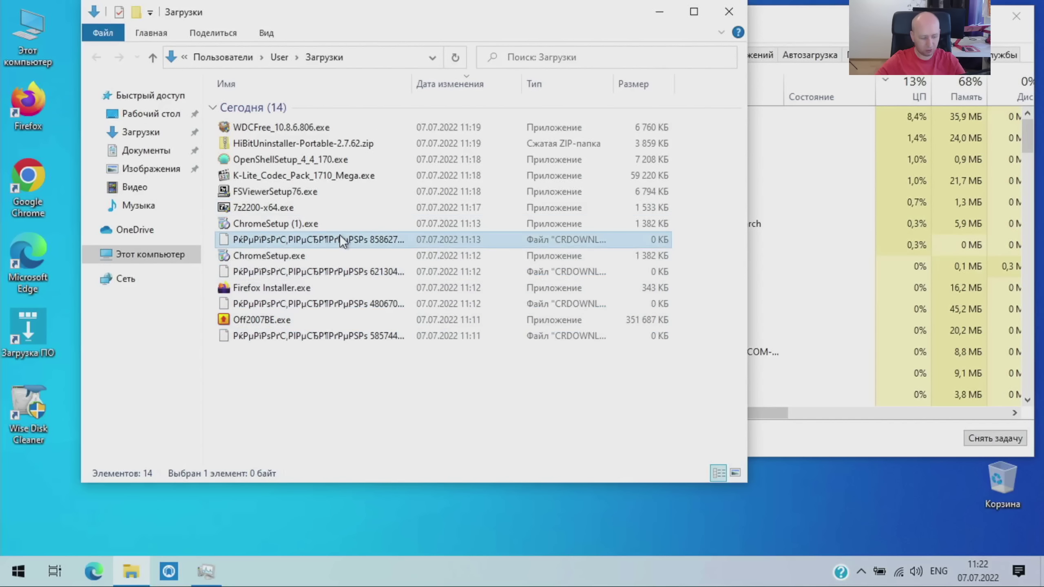
left_click(343, 272, "ctrl")
left_click(349, 303, "ctrl")
left_click(352, 335, "ctrl")
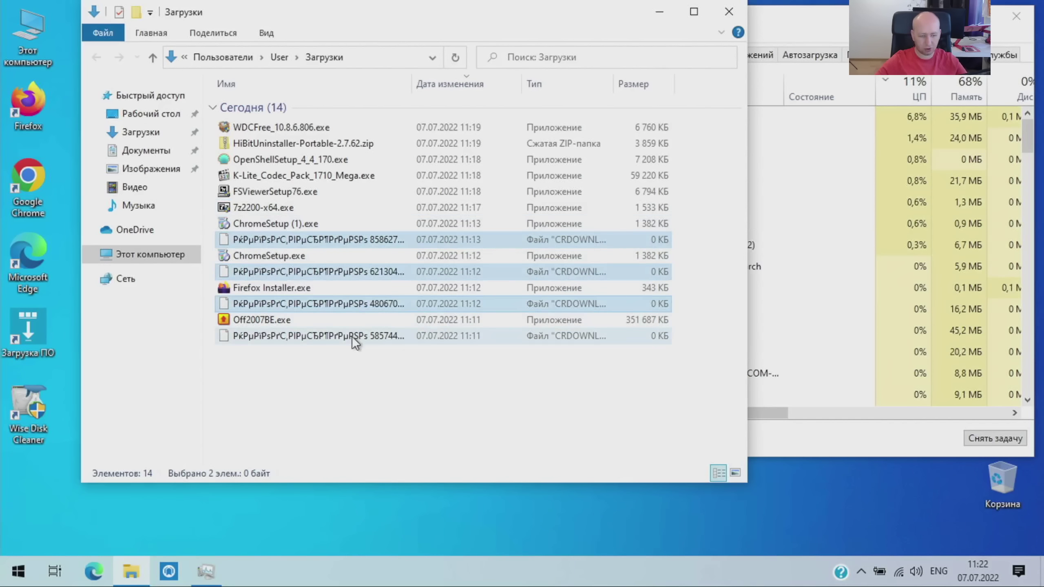
key("Delete")
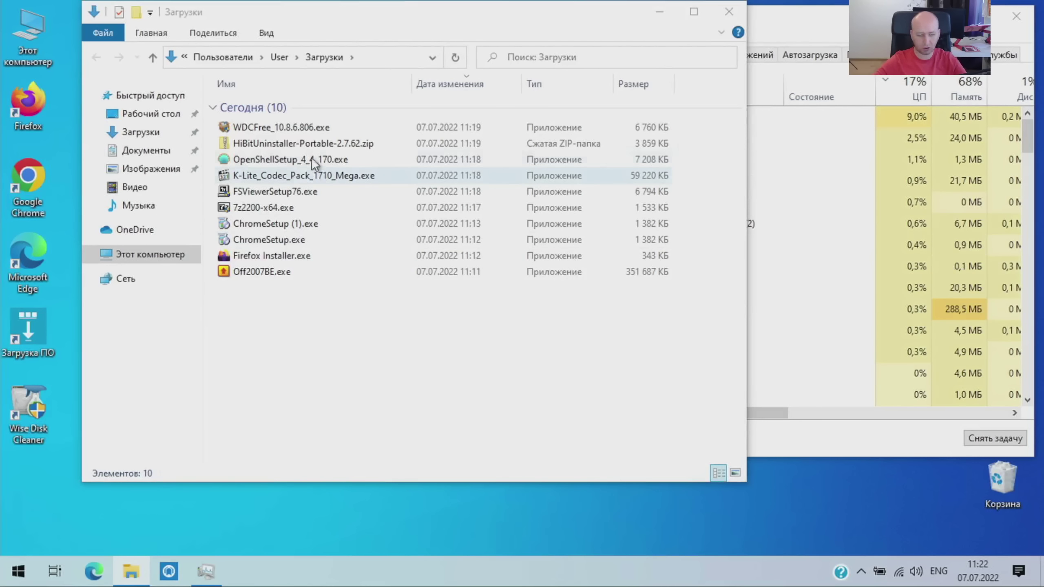
left_click_drag(516, 18, 535, 50)
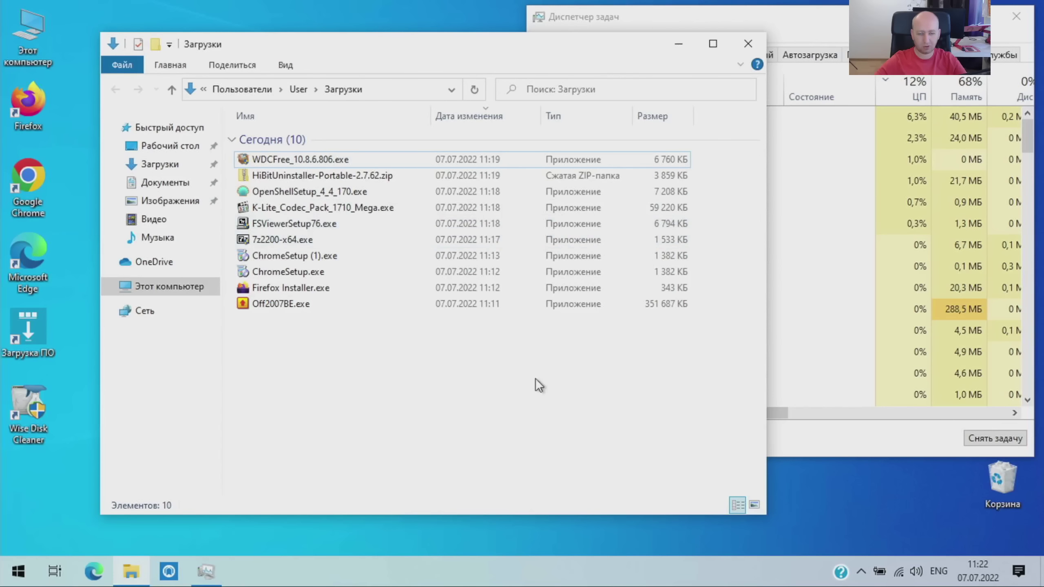
right_click(323, 175)
left_click(268, 355)
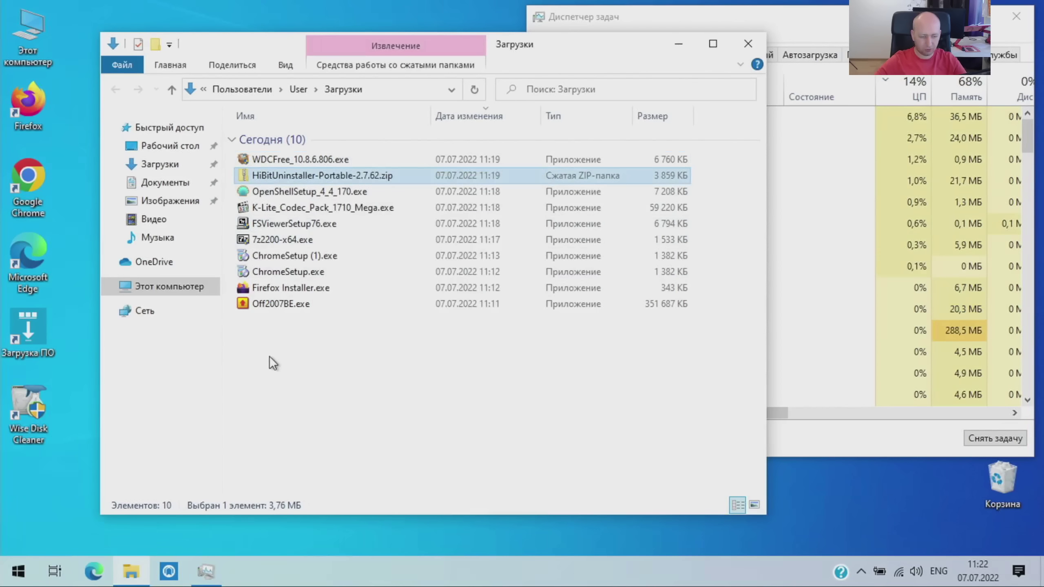
right_click(287, 224)
right_click(259, 240)
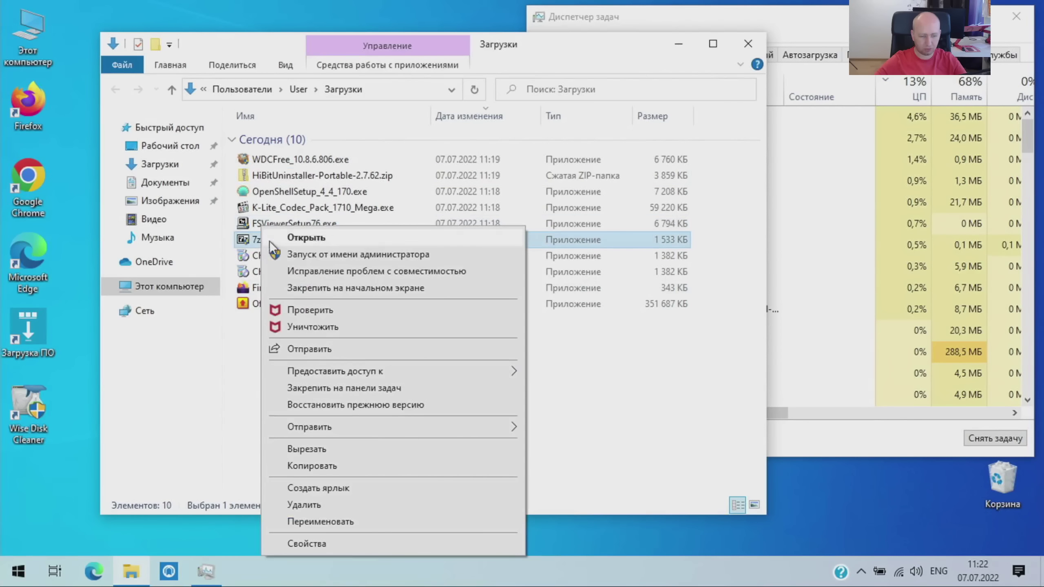
left_click(285, 263)
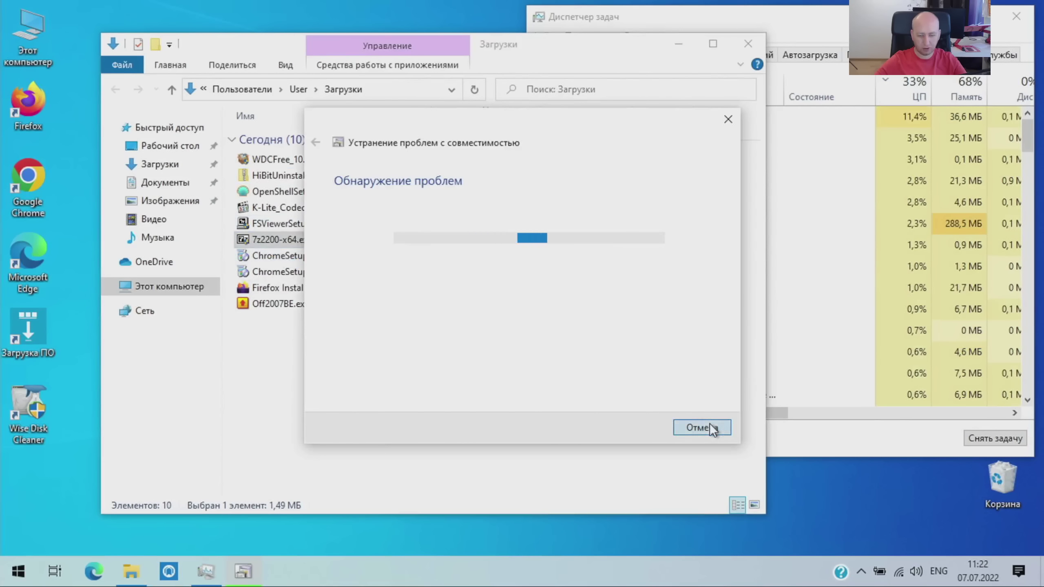
left_click(702, 428)
Step: Run 7z2200-x64.exe as administrator and install 7-Zip 22.00 (x64) into the default folder
right_click(300, 239)
left_click(328, 255)
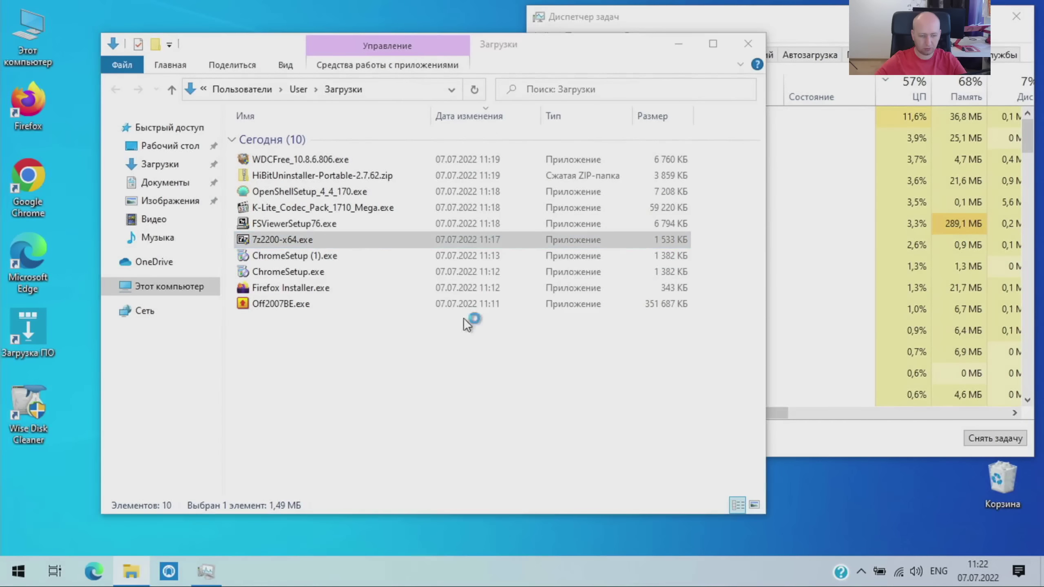
left_click(451, 392)
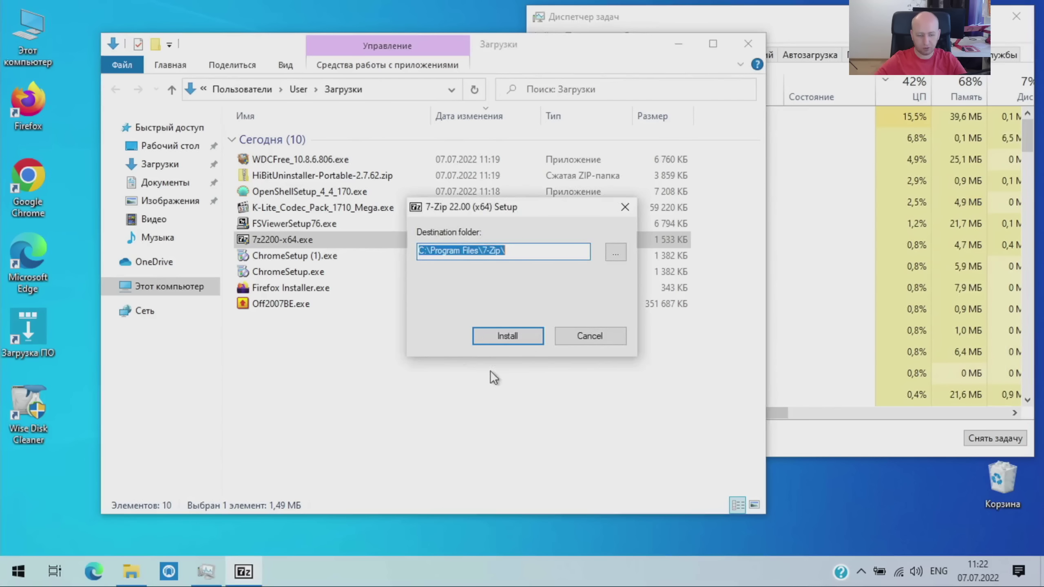
left_click(511, 339)
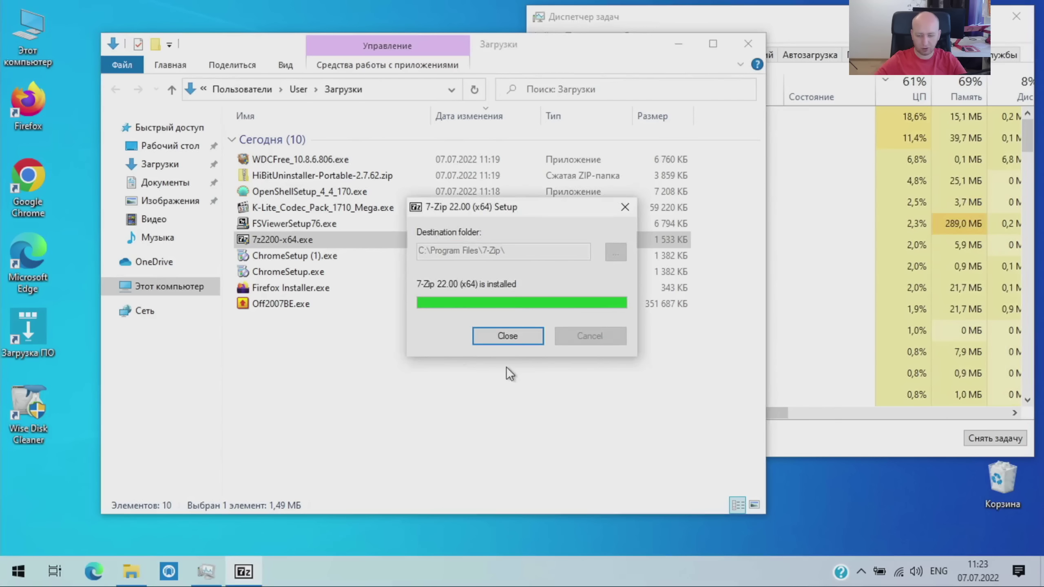
left_click(517, 334)
Step: Check the Wi-Fi connection and raise the AVT GC513 playback volume to 84
left_click(898, 571)
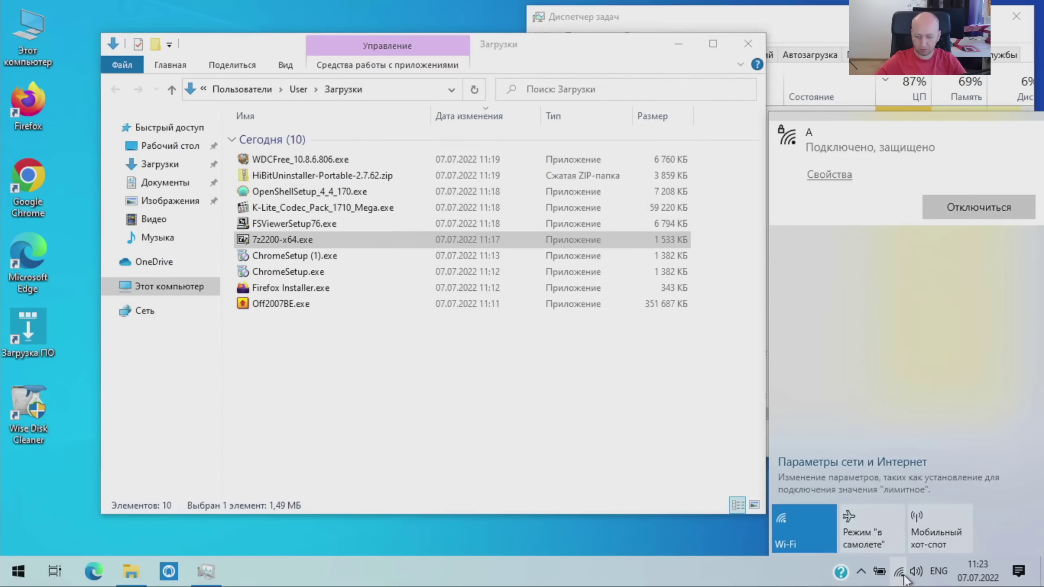
left_click(916, 572)
left_click(900, 535)
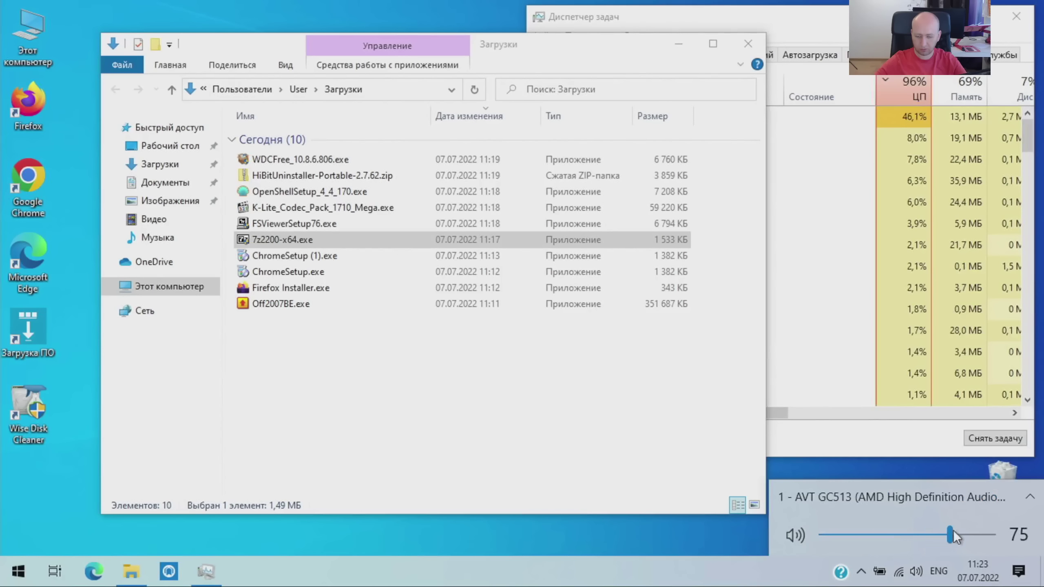
left_click_drag(953, 531, 964, 532)
Step: Switch the playback device to Speaker (Realtek(R) Audio) and set its volume to 83
left_click(986, 505)
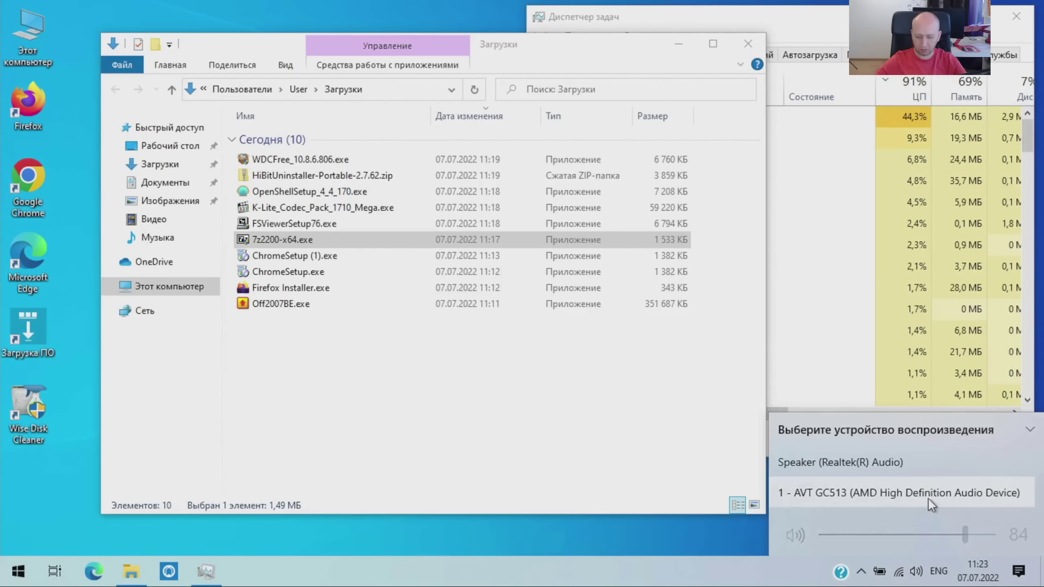
left_click(878, 461)
left_click(878, 535)
left_click(961, 534)
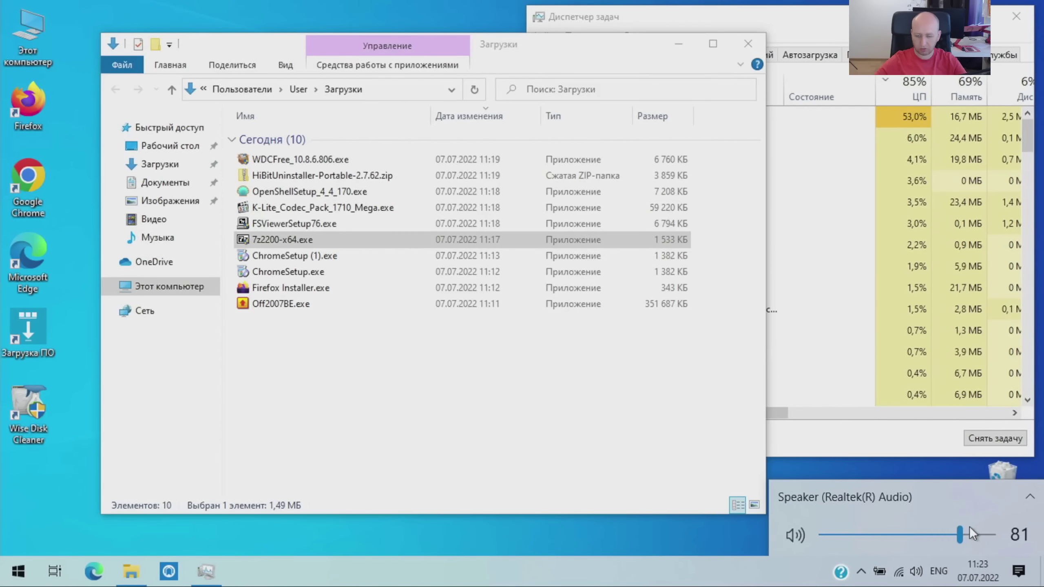
left_click(940, 535)
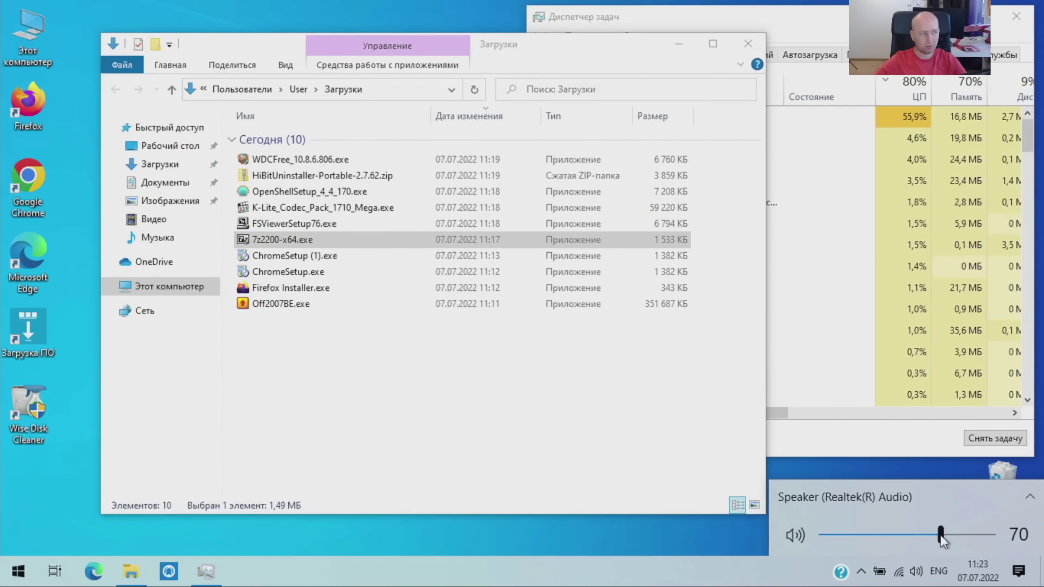
left_click(963, 534)
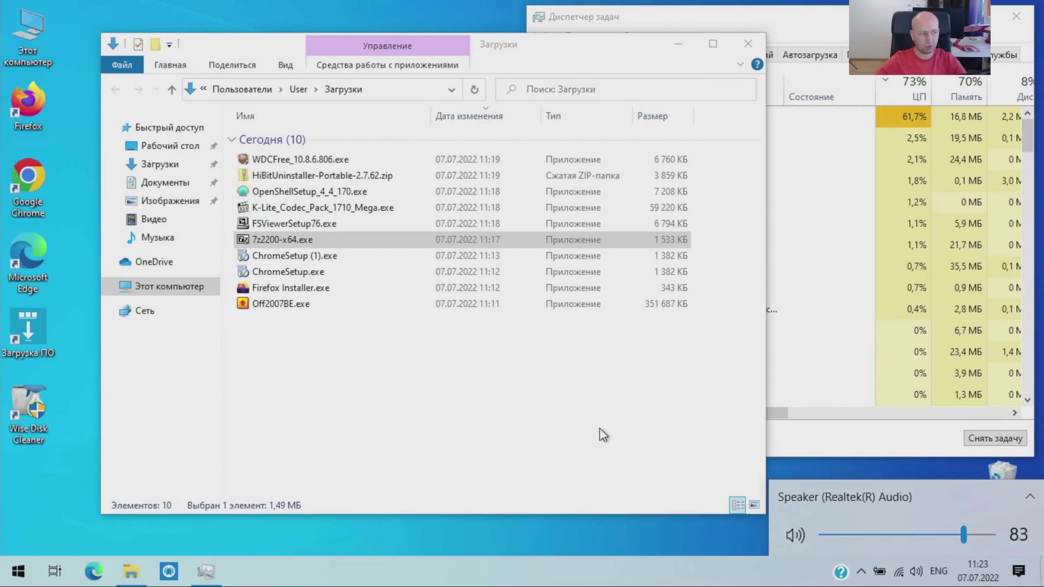
left_click(524, 422)
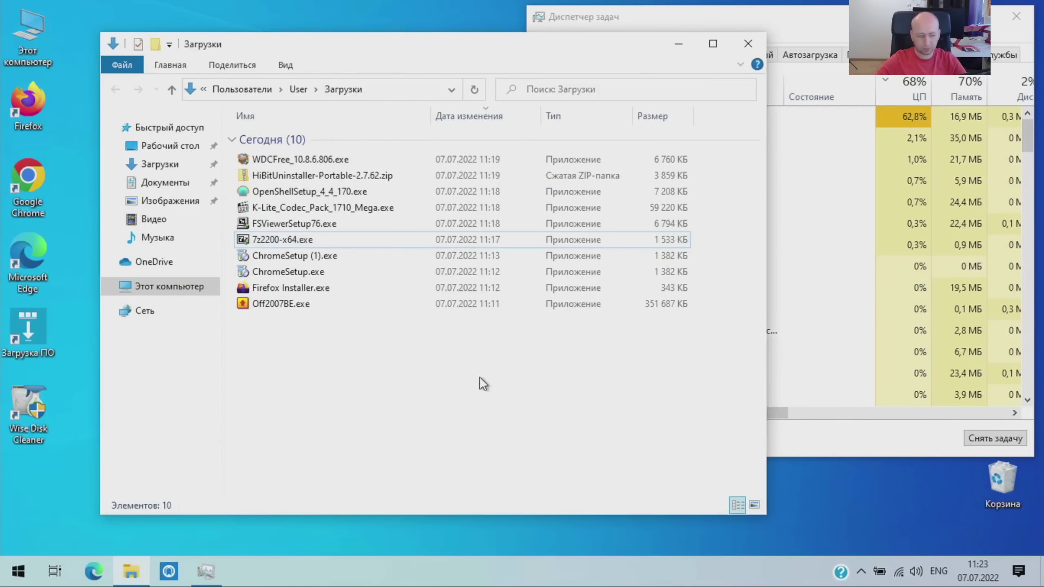
Step: Delete the "Загрузка ПО" desktop shortcut and the WDCFree_10.8.6.806.exe installer in Downloads
left_click(18, 571)
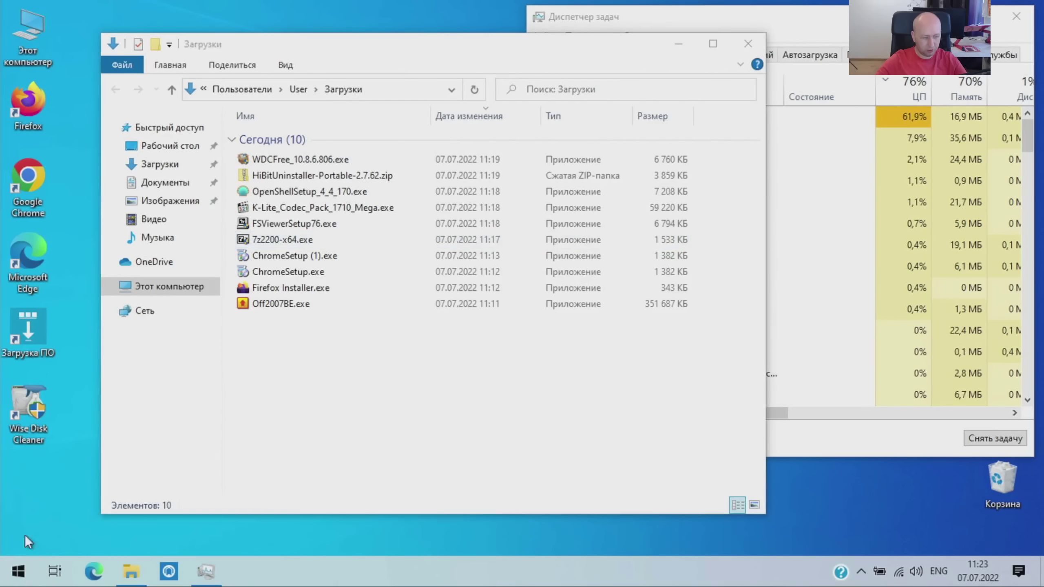
left_click(117, 6)
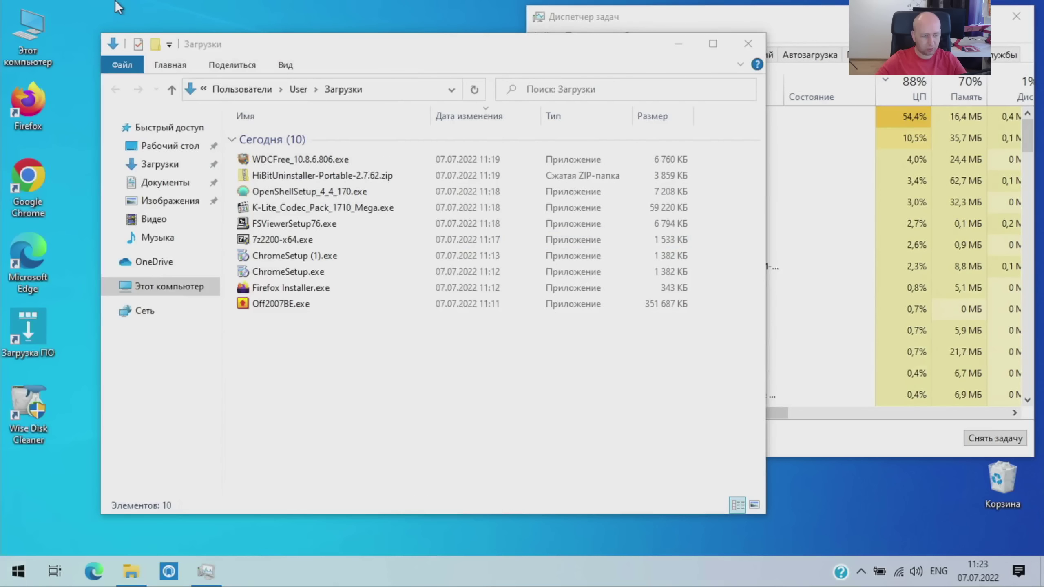
right_click(33, 320)
left_click(93, 506)
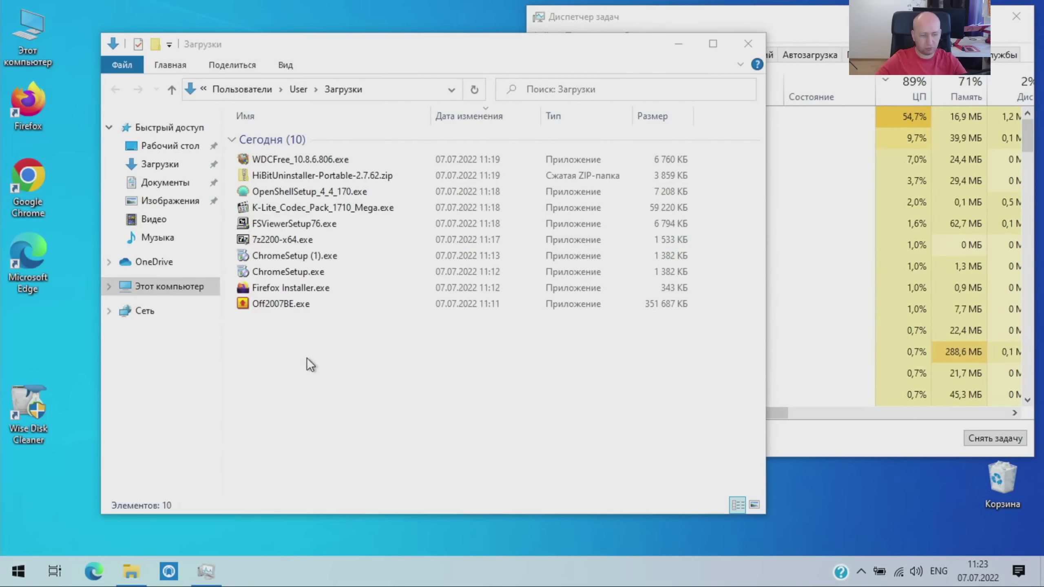
right_click(292, 159)
left_click(355, 450)
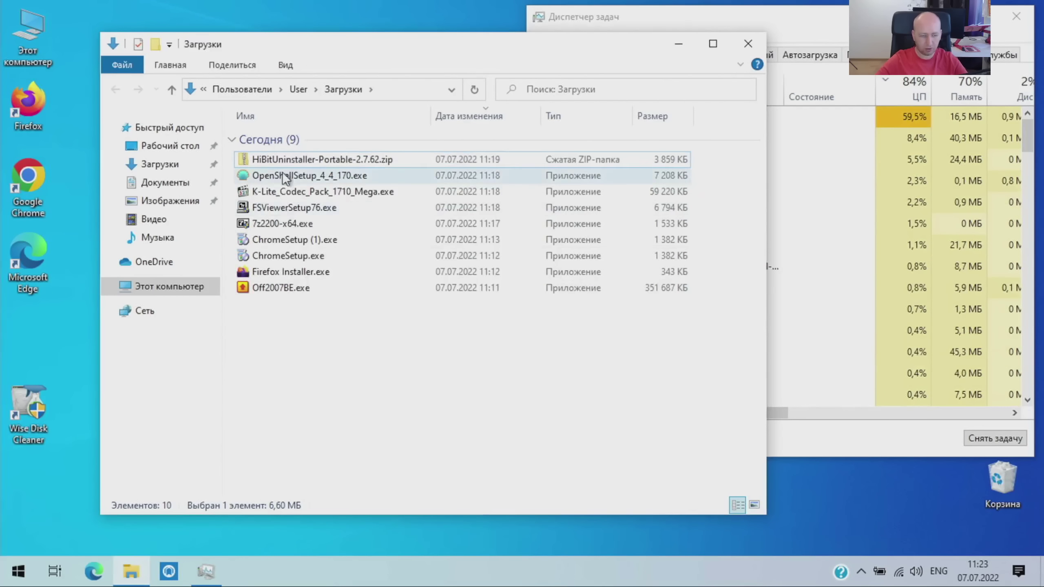
Step: Extract HiBitUninstaller-Portable-2.7.62.zip with 7-Zip into a folder of the same name in Downloads
right_click(283, 153)
mouse_move(387, 221)
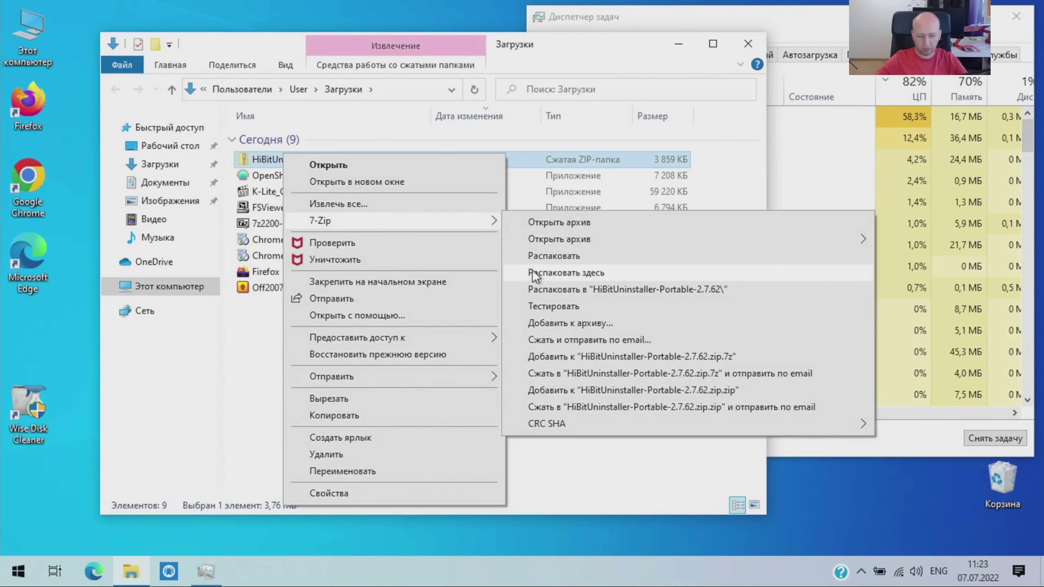
left_click(535, 291)
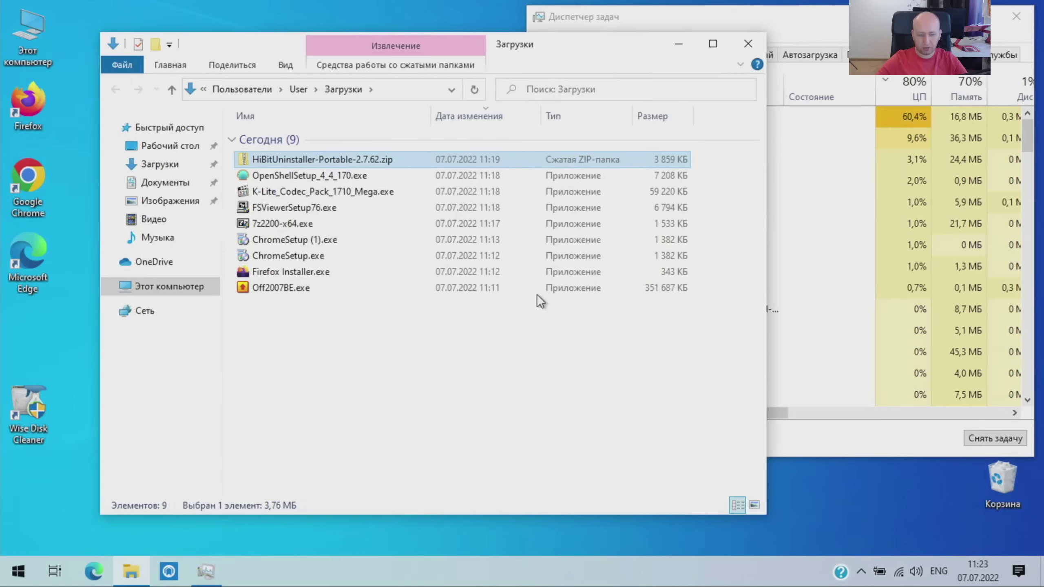
Step: Delete HiBitUninstaller-Portable-2.7.62.zip from Downloads and launch OpenShellSetup_4_4_170.exe, allowing it to make changes to the device
right_click(297, 158)
left_click(354, 460)
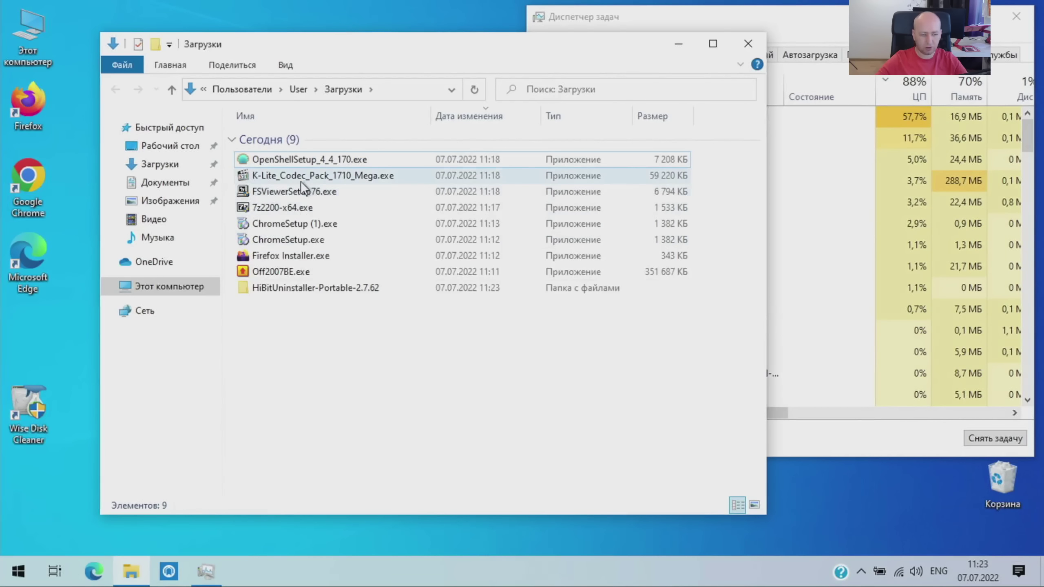
right_click(304, 161)
left_click(316, 170)
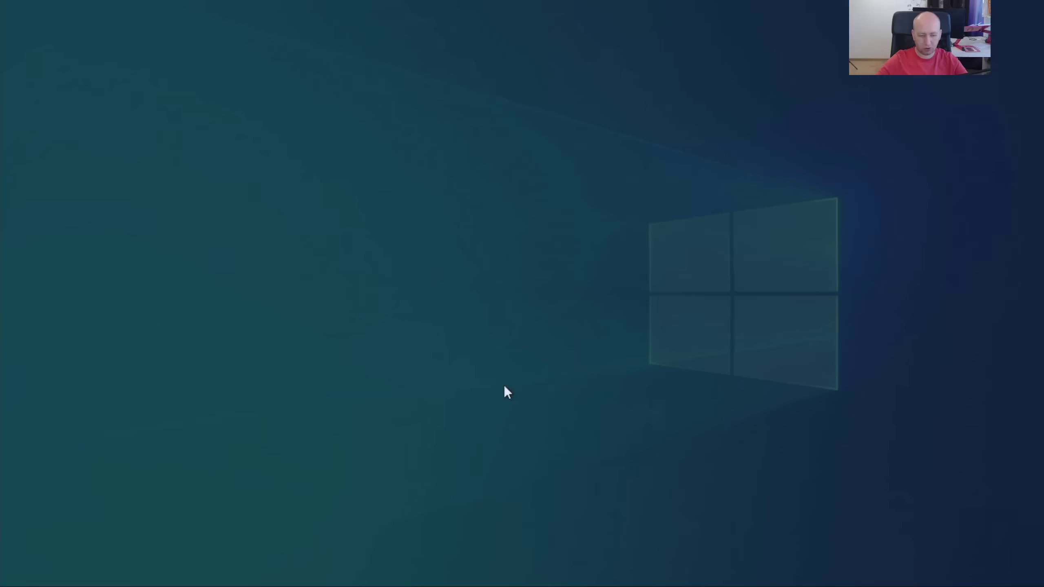
left_click(466, 401)
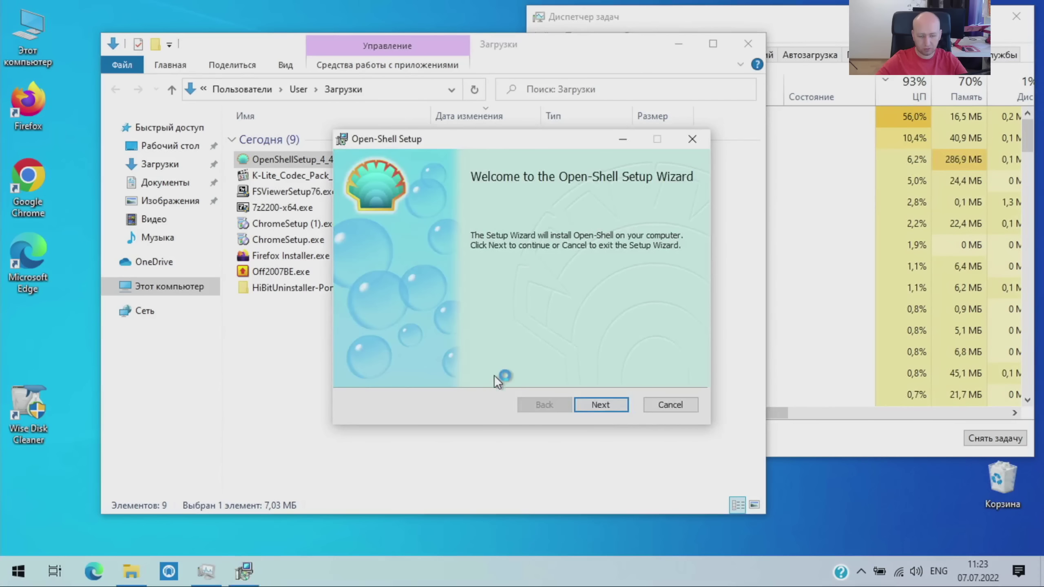
Step: Accept the Open-Shell license agreement and make the Classic Explorer, Classic IE and Open-Shell Update features unavailable
left_click(601, 405)
left_click(495, 368)
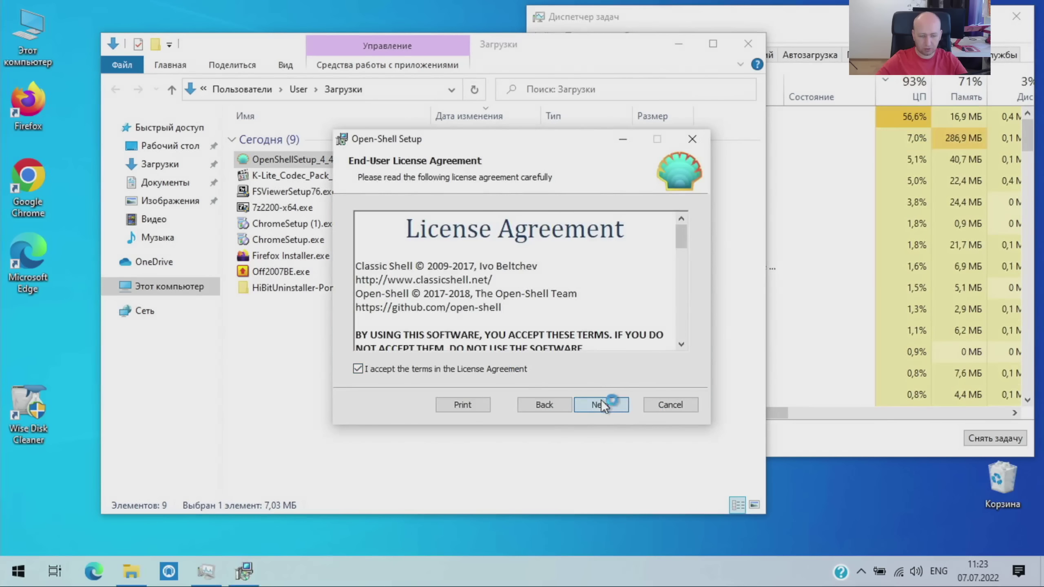
left_click(601, 405)
left_click(433, 256)
left_click(453, 313)
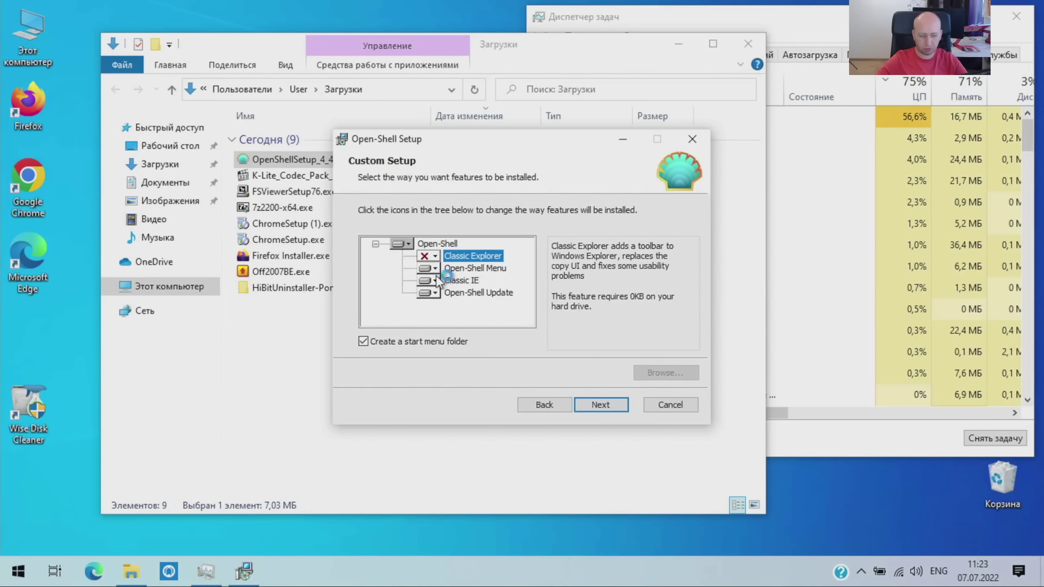
left_click(435, 280)
left_click(436, 335)
left_click(435, 292)
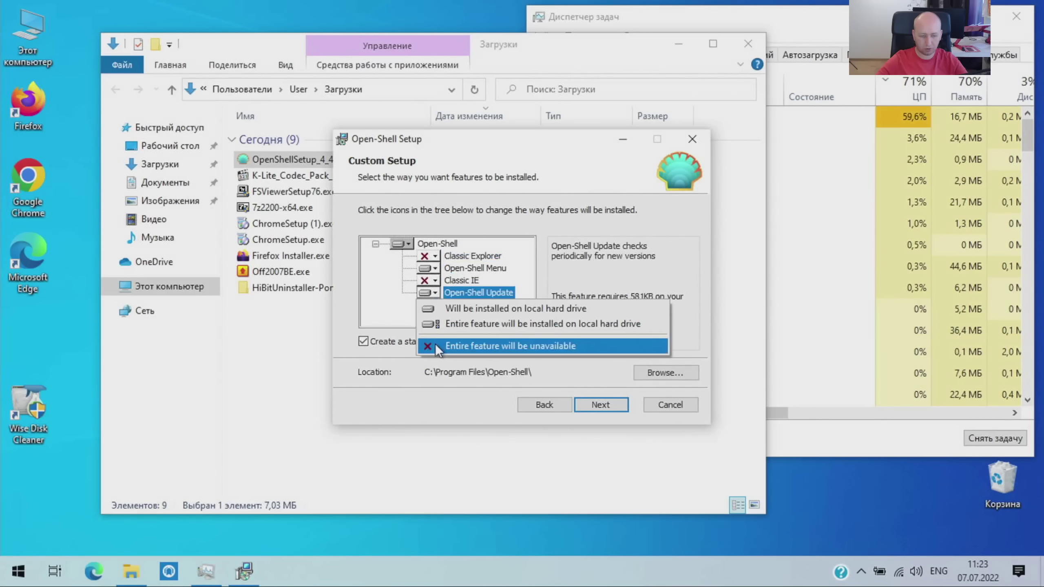
left_click(435, 345)
Step: Install Open-Shell with the chosen features and finish the setup wizard
left_click(601, 405)
left_click(601, 405)
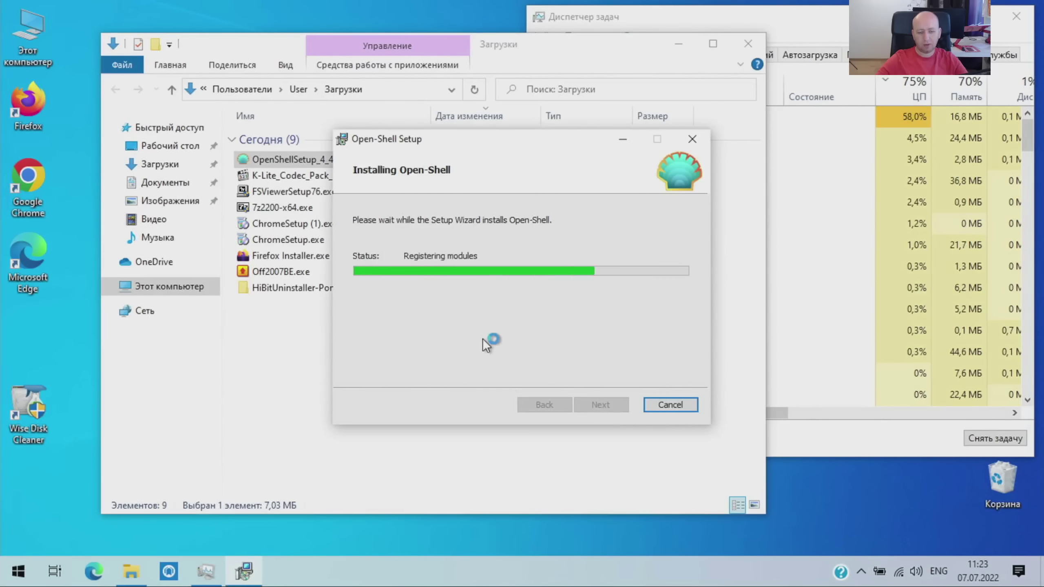
left_click(613, 406)
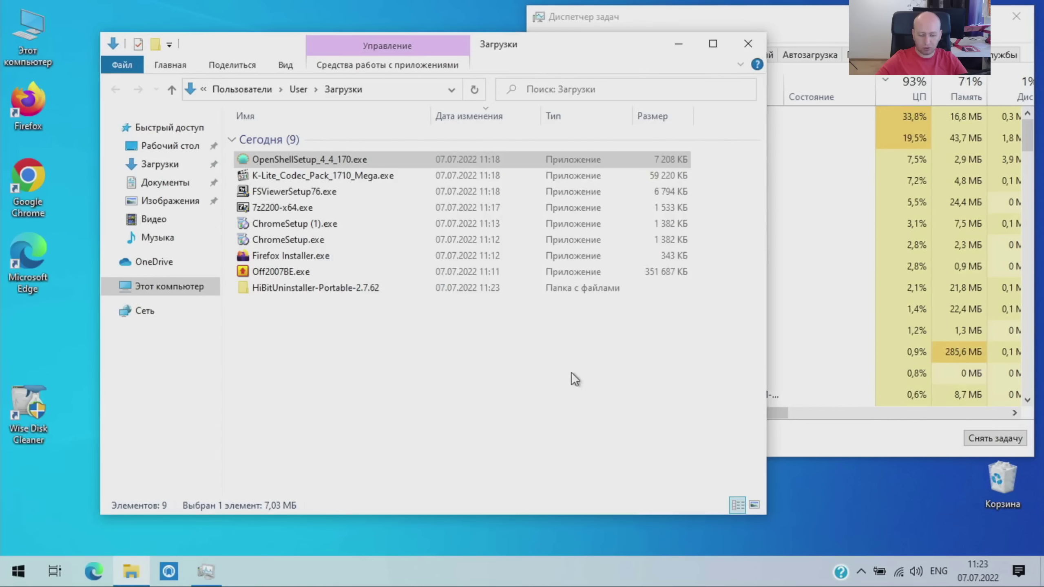
Step: Narrow and shift the Downloads window, and set the Recycle Bin's maximum size on Windows (C:) to 2000 MB
left_click_drag(765, 512, 671, 509)
left_click_drag(525, 49, 567, 61)
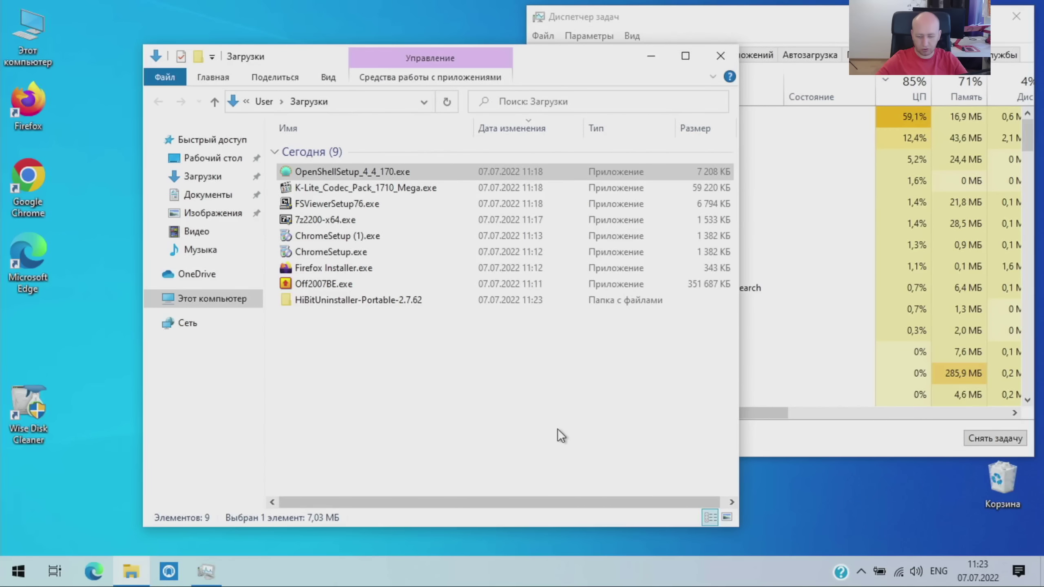
right_click(1023, 477)
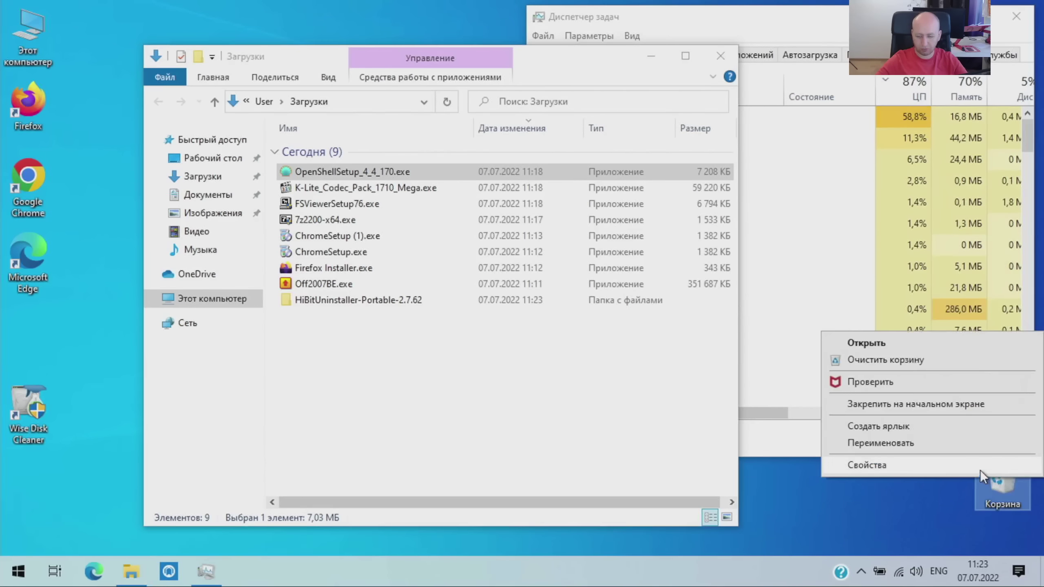
left_click(980, 467)
mouse_move(982, 402)
left_mouse_down()
mouse_move(951, 402)
mouse_move(968, 403)
left_mouse_up()
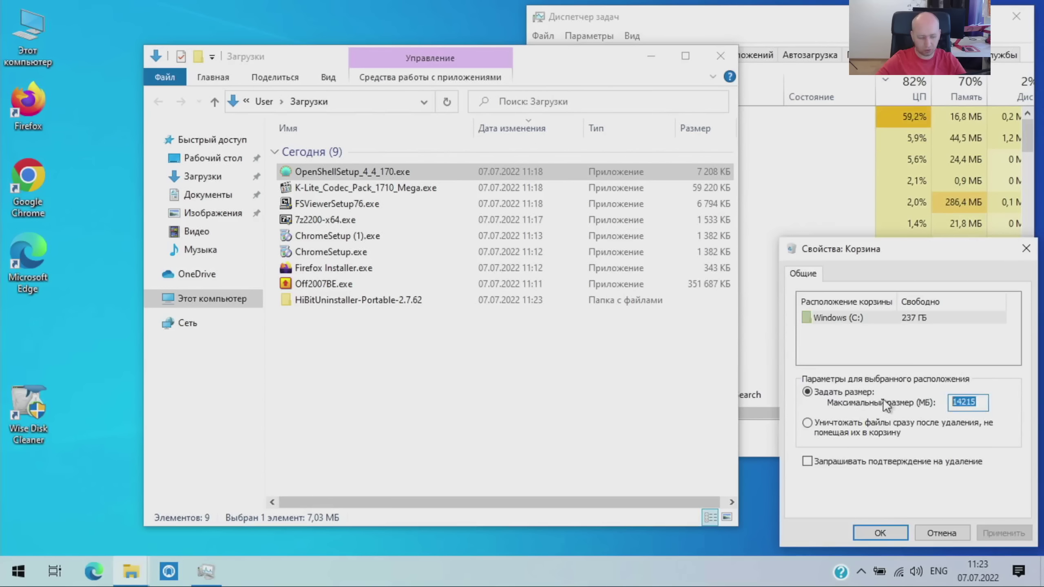
type("2000")
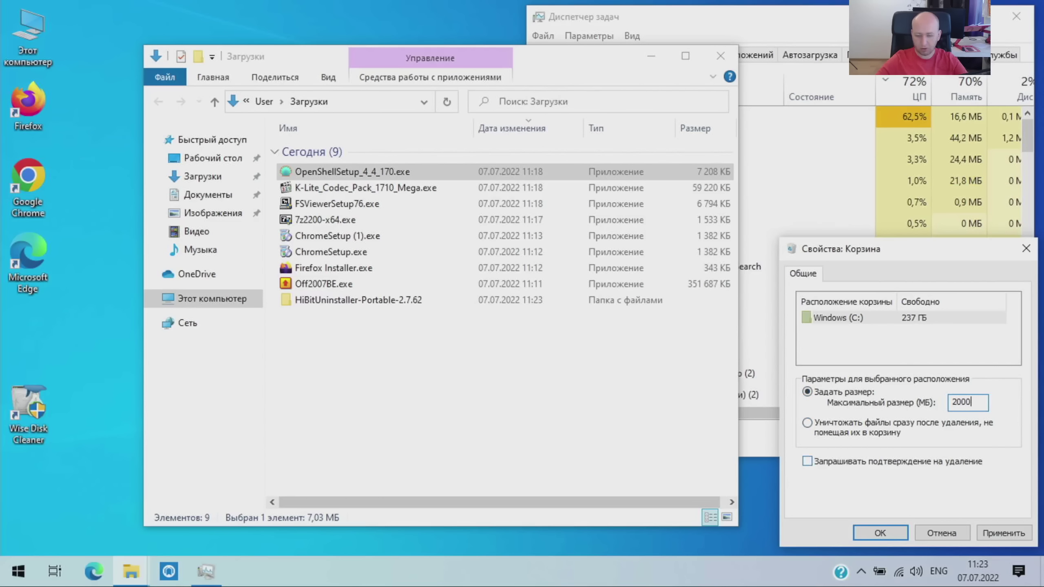
left_click(997, 532)
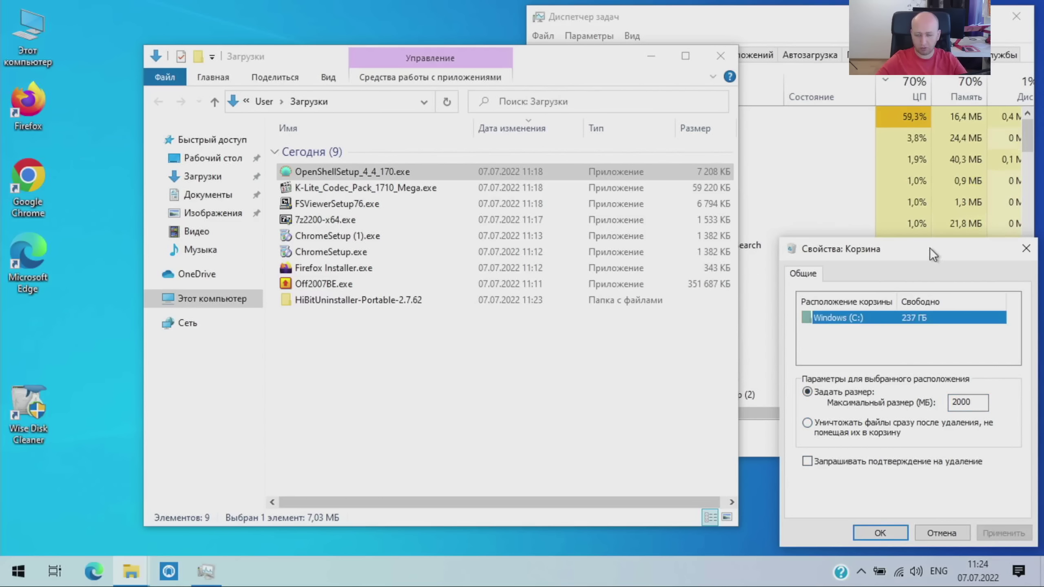
left_click_drag(930, 248, 833, 237)
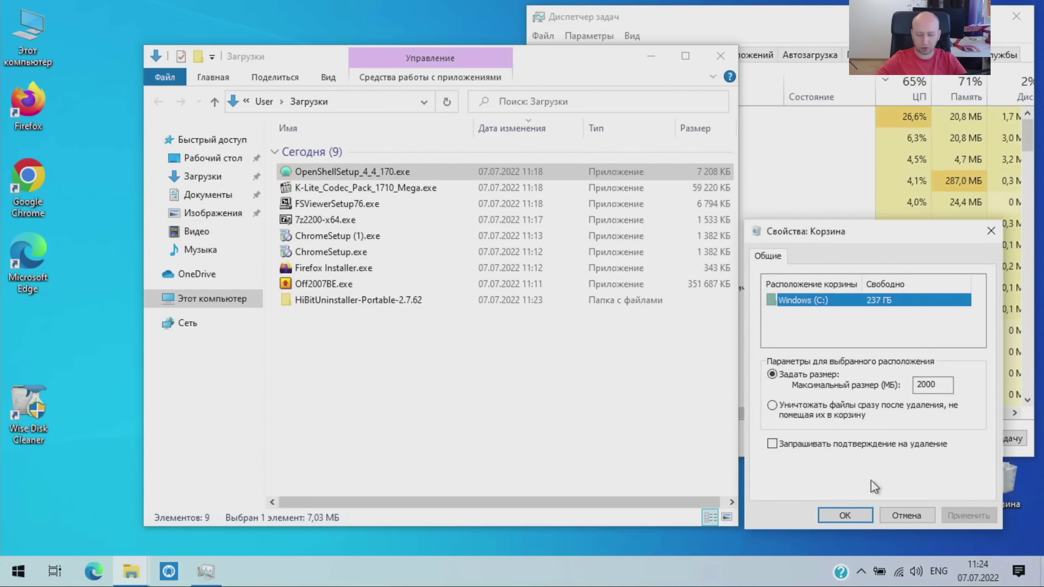
left_click(844, 515)
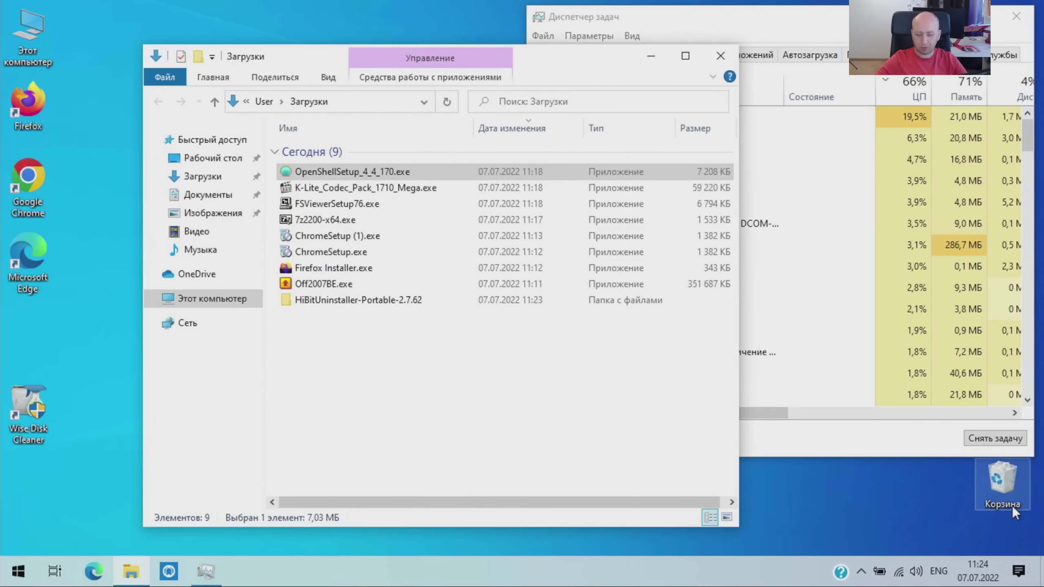
Step: Run K-Lite_Codec_Pack_1710_Mega.exe from Downloads as administrator and allow it to make changes
left_click_drag(554, 60, 618, 73)
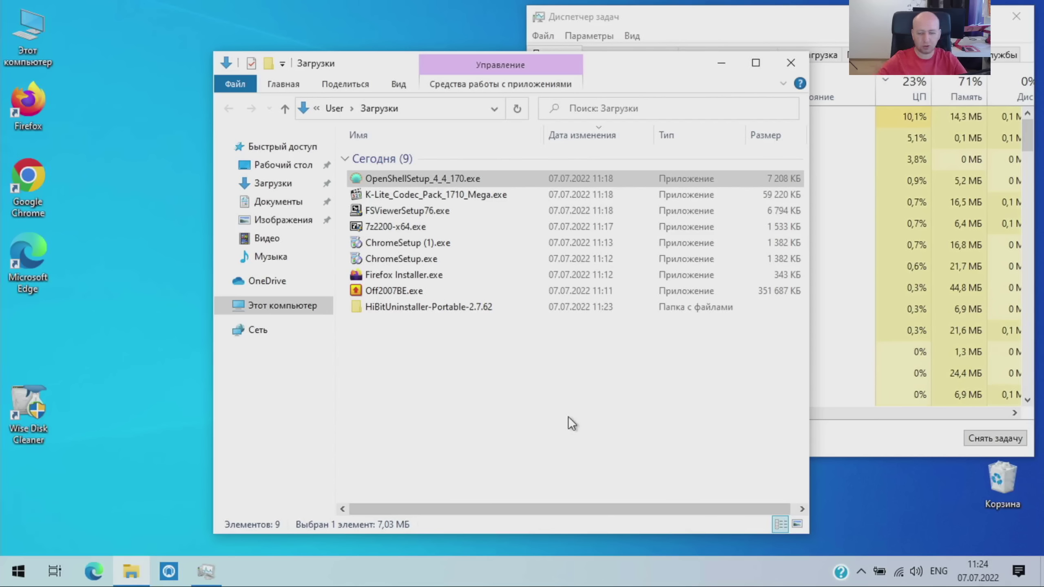
left_click(423, 194)
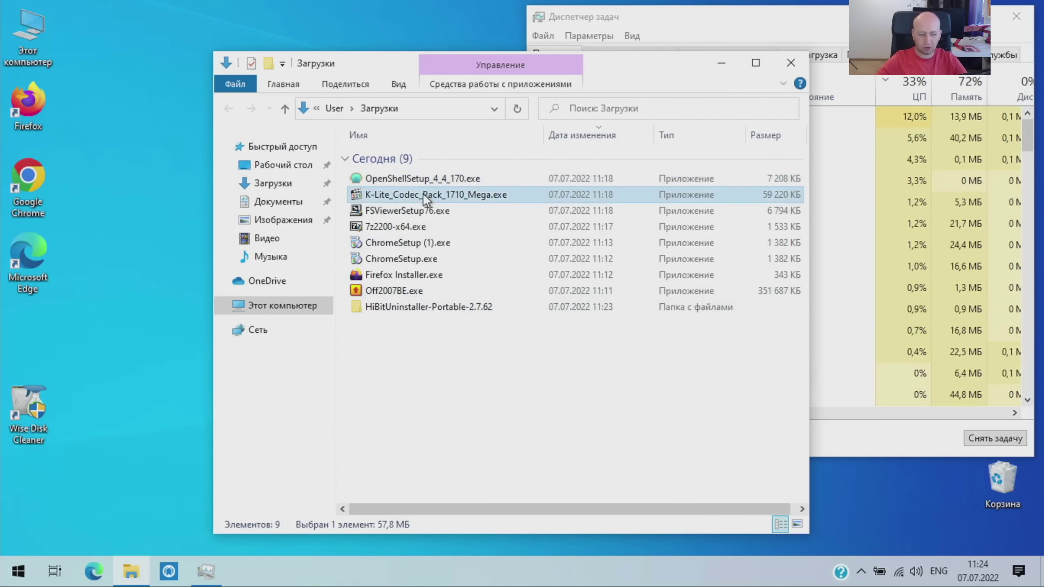
right_click(430, 193)
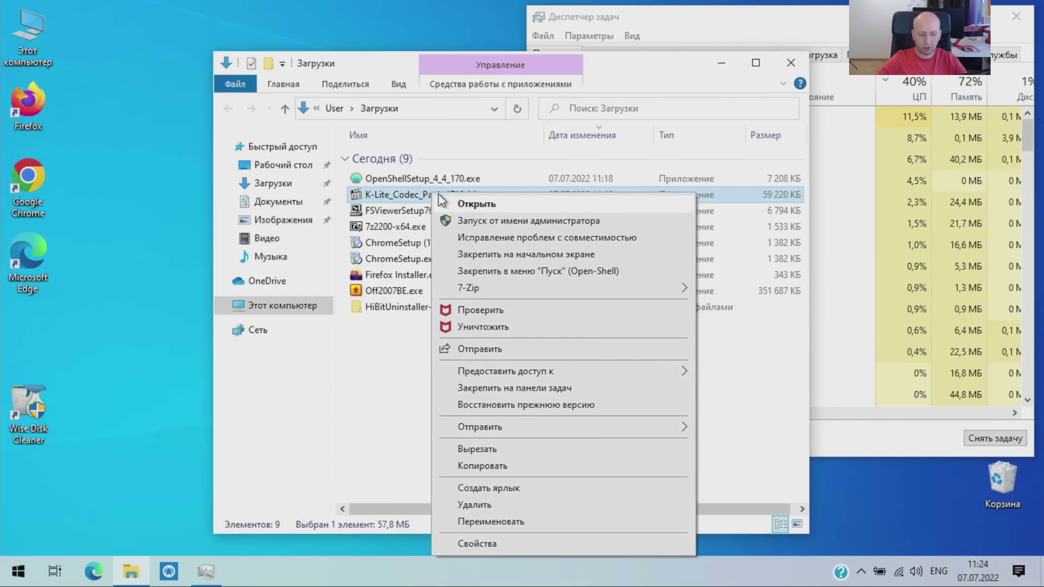
left_click(465, 220)
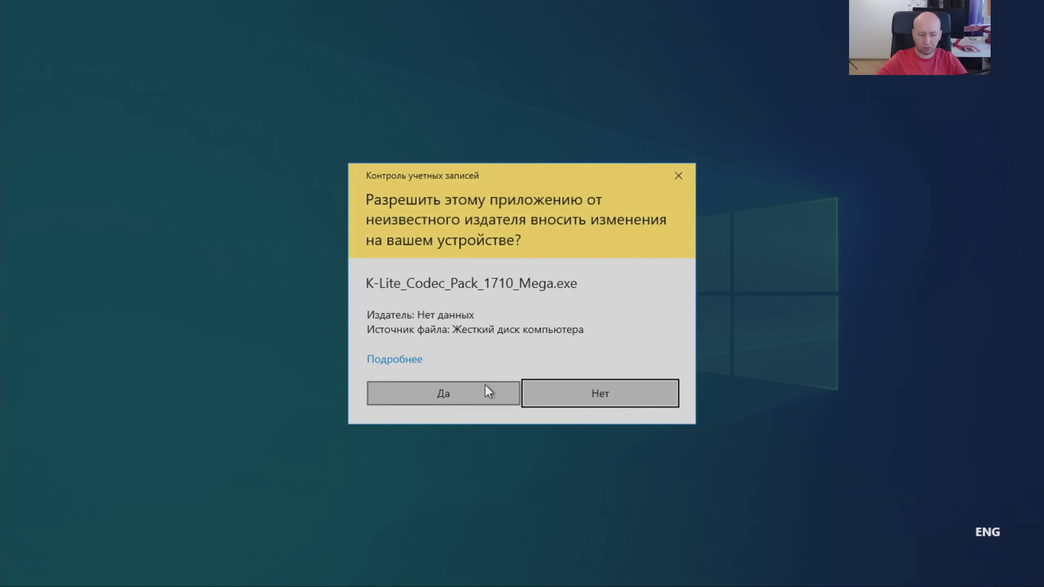
left_click(477, 393)
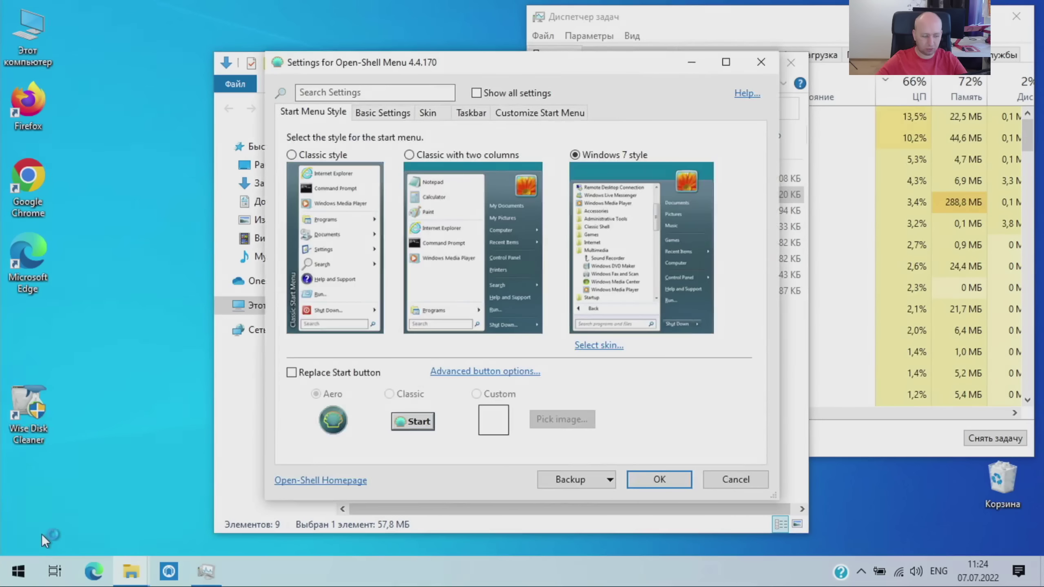
Step: Review the Open-Shell Menu taskbar and skin settings and save them with the Windows 7 start menu style
left_click(471, 113)
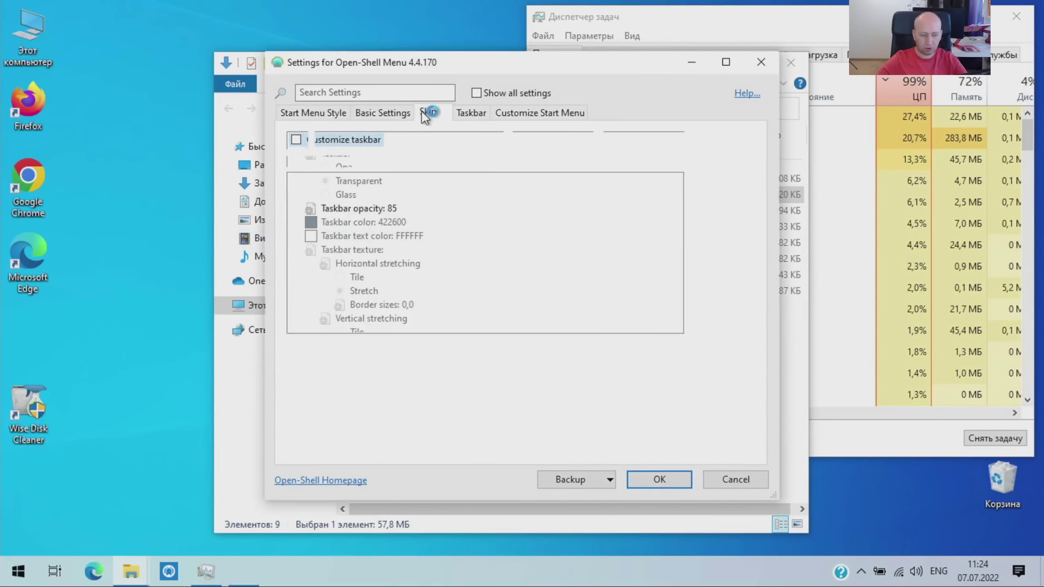
left_click(427, 112)
left_click(317, 239)
left_click(660, 479)
Step: Open the new Start menu, look through the full list of programs, and close it
left_click(18, 571)
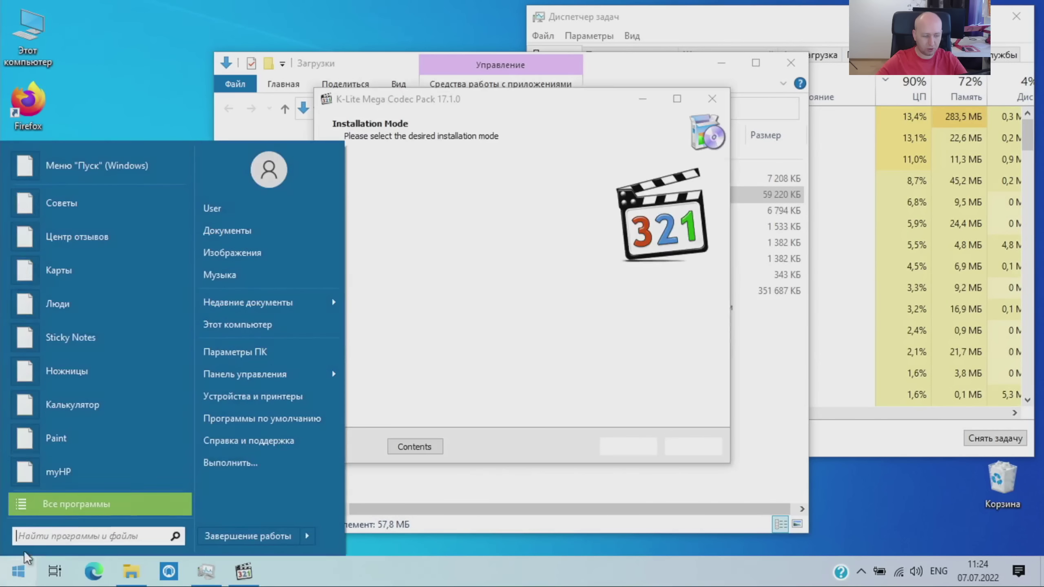
left_click(82, 511)
scroll(103, 382, "down", 2)
scroll(103, 382, "up", 2)
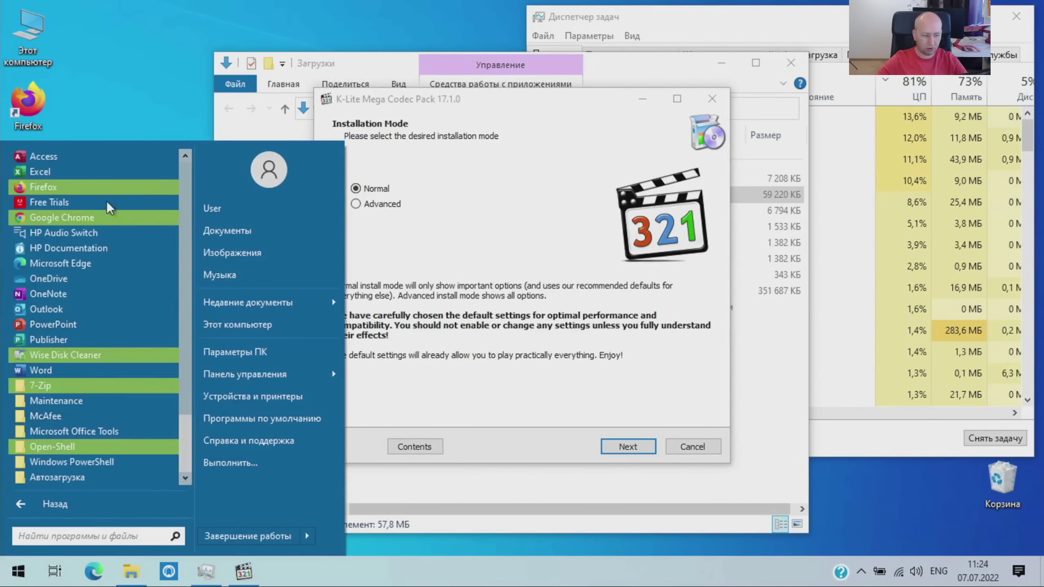
left_click(111, 89)
Step: Install K-Lite Mega Codec Pack in Normal mode with its default options, keeping Russian as primary and English as secondary language
left_click(629, 445)
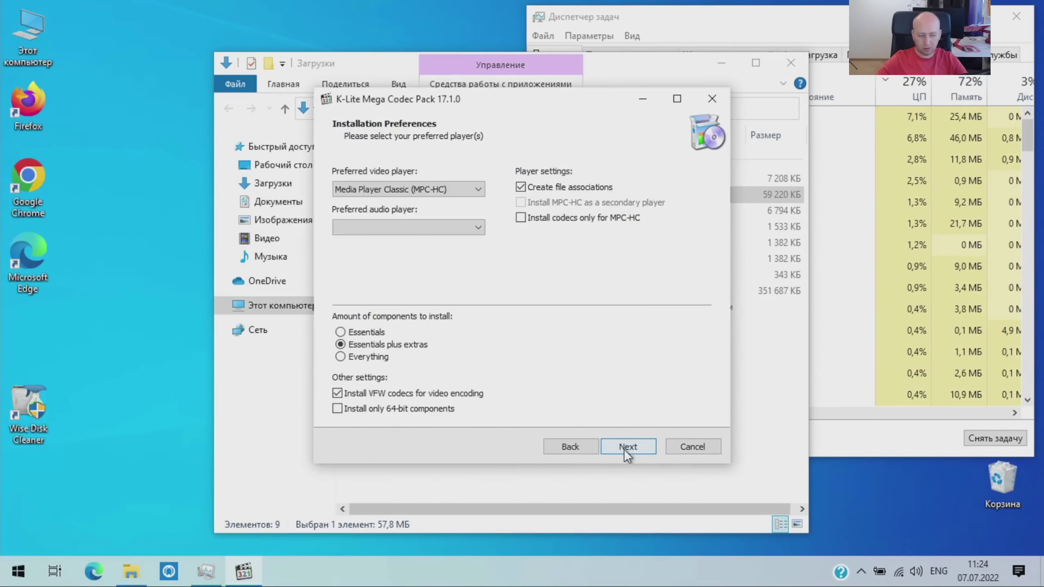
left_click(631, 445)
left_click(631, 445)
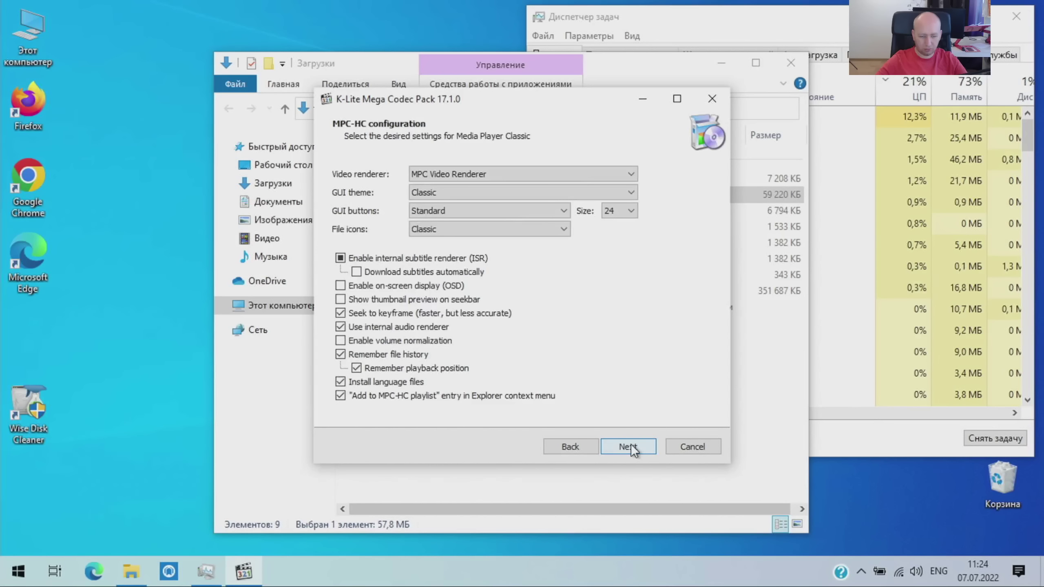
left_click(631, 445)
left_click(633, 444)
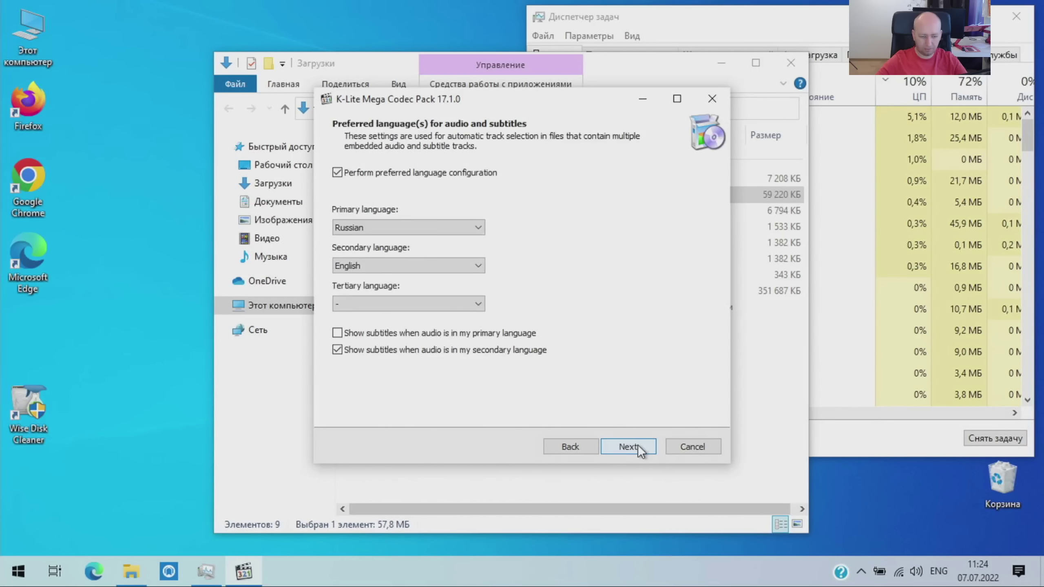
left_click(637, 445)
left_click(640, 445)
left_click(641, 447)
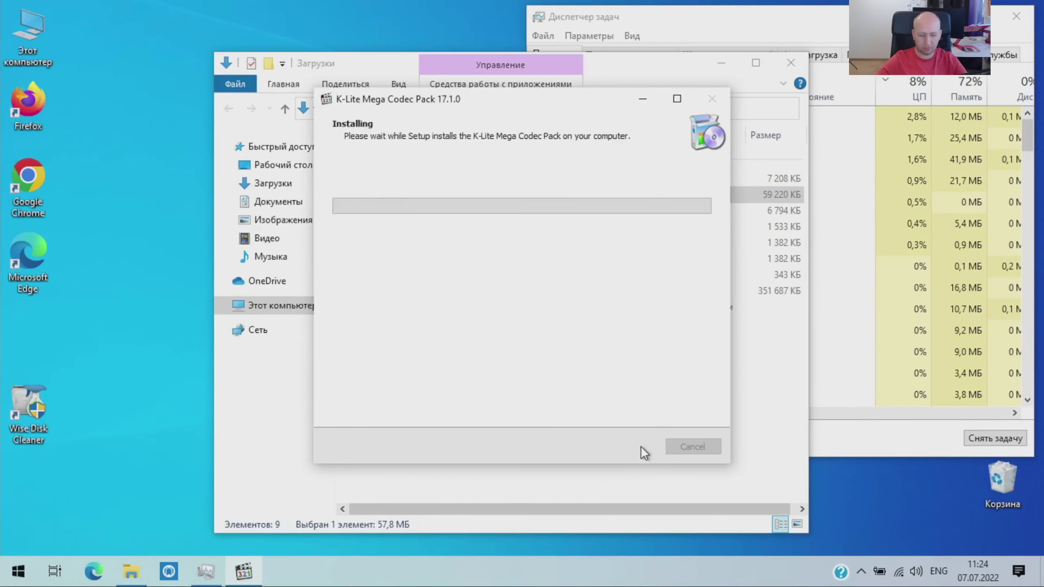
left_click_drag(571, 103, 811, 195)
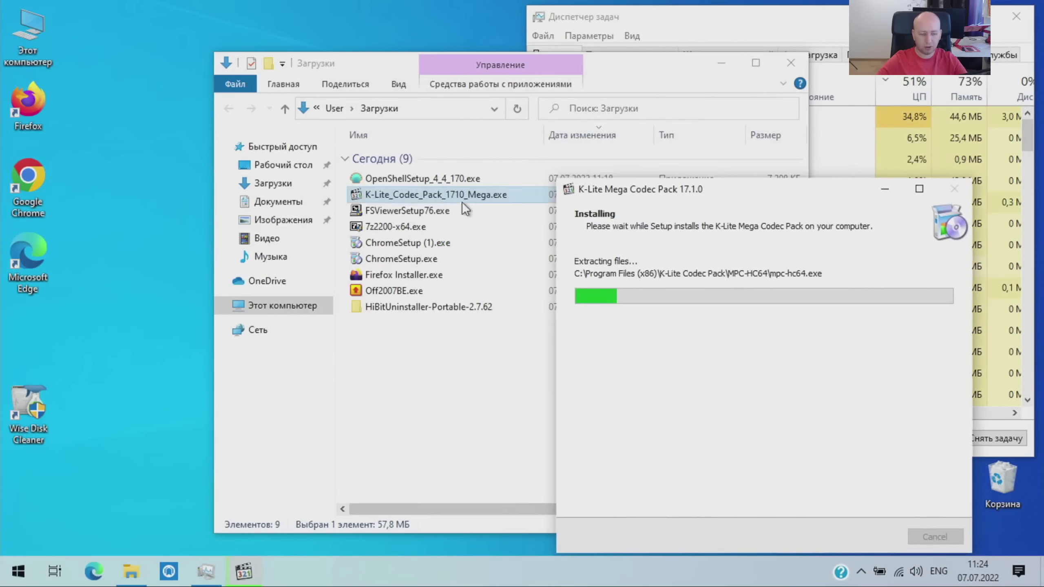
left_click(442, 207)
right_click(442, 207)
left_click(392, 412)
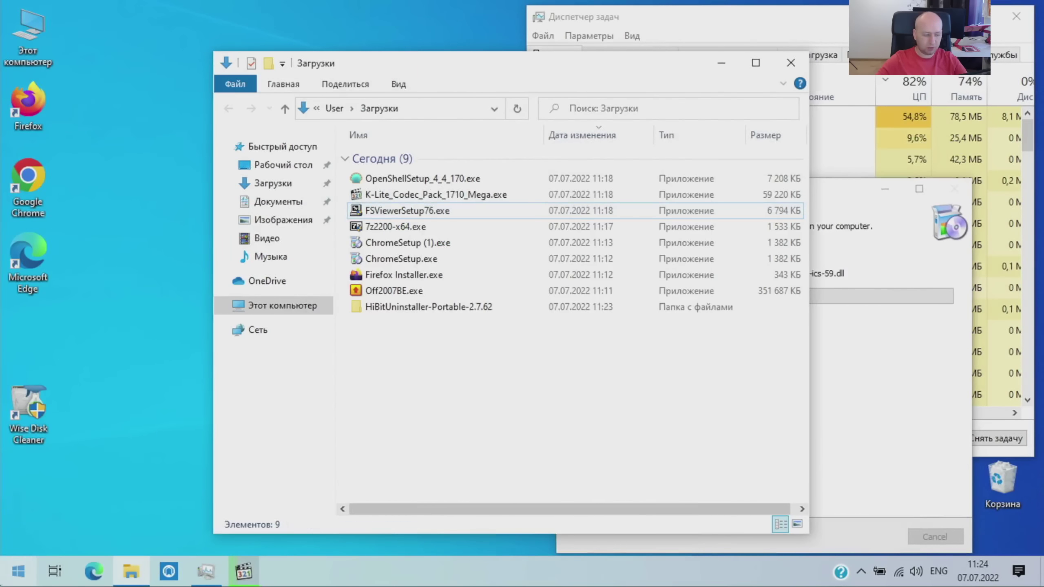
Step: Run the 7-Zip file manager from the Start menu's program list as administrator and allow it to make changes
left_click(18, 571)
left_click(82, 507)
scroll(90, 198, "down", 2)
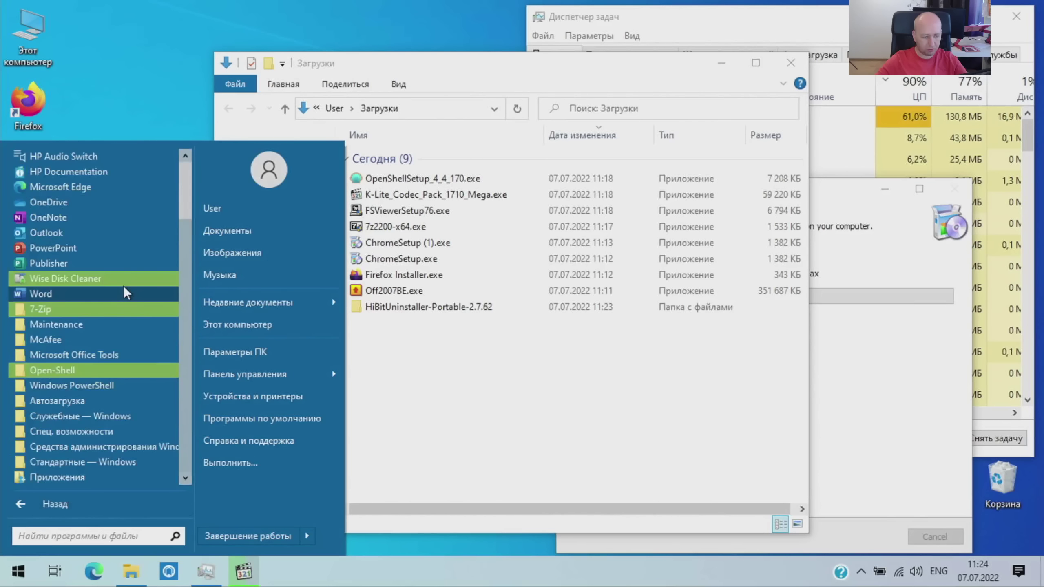
left_click(91, 308)
right_click(97, 326)
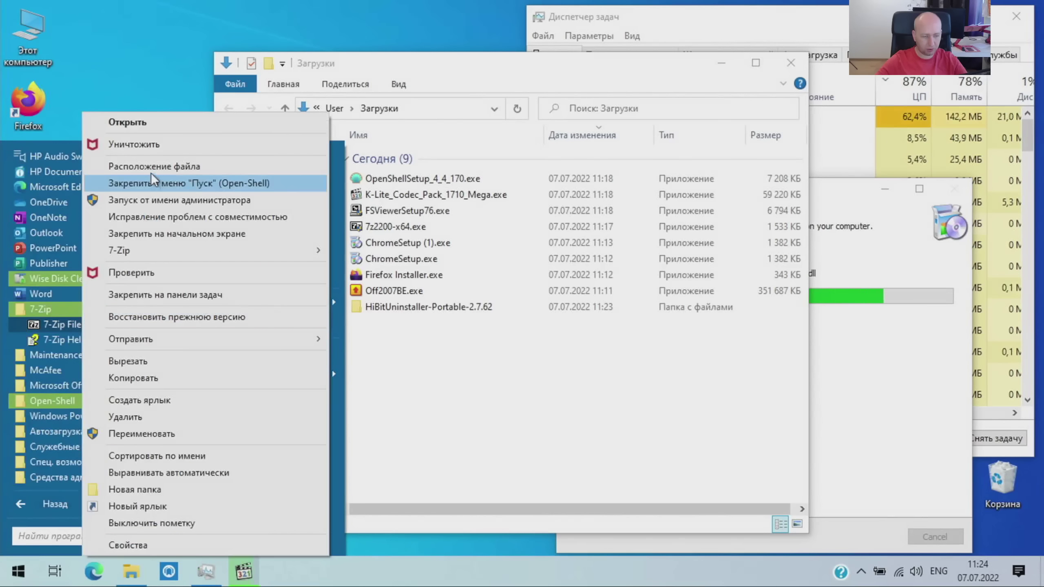
left_click(179, 200)
left_click(447, 397)
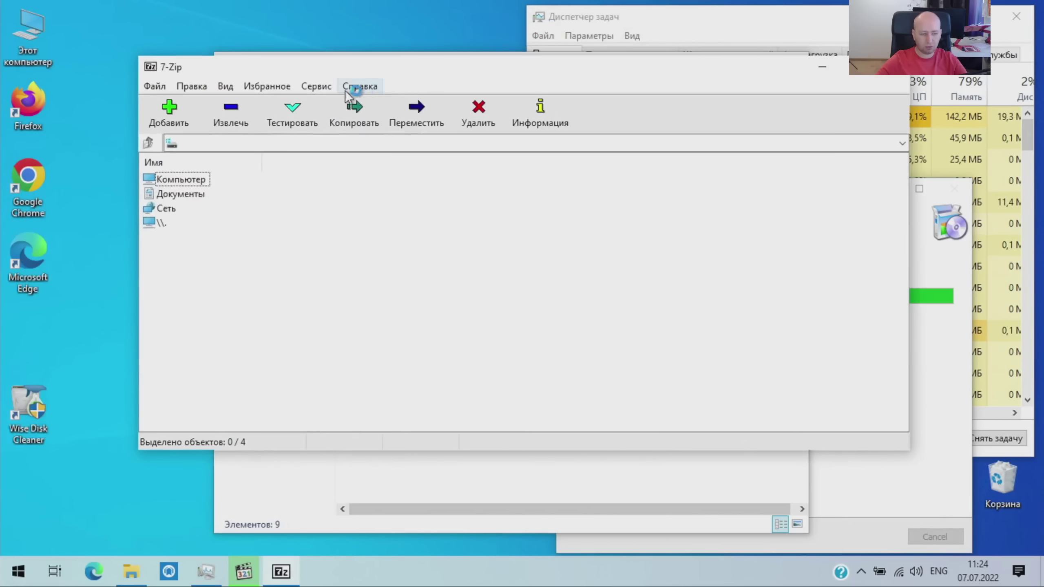
Step: Associate all listed archive types with 7-Zip for the current user and all users, and open its context menu integration settings
left_click(317, 87)
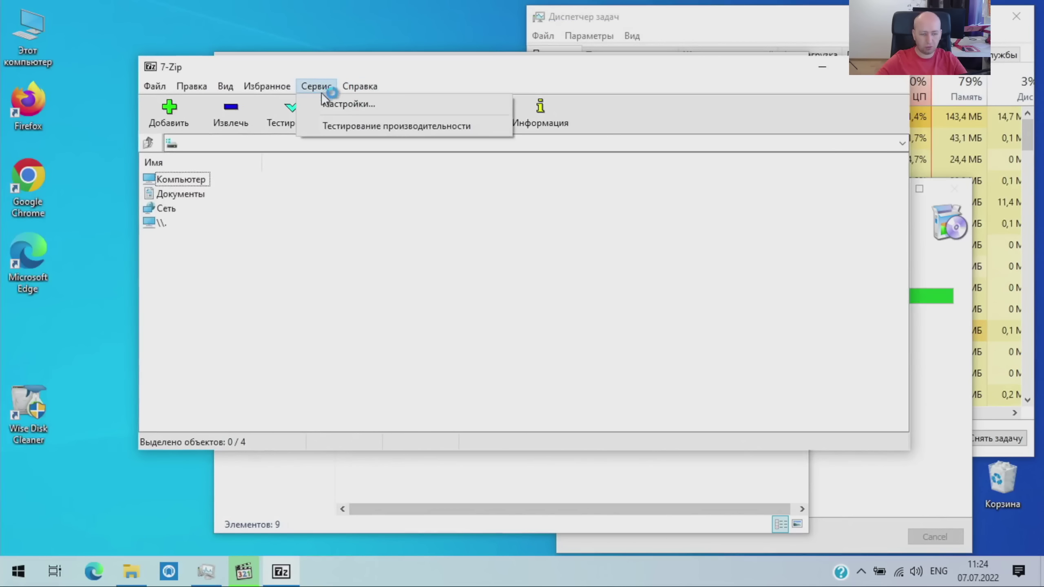
left_click(337, 103)
left_click(271, 142)
left_click(362, 144)
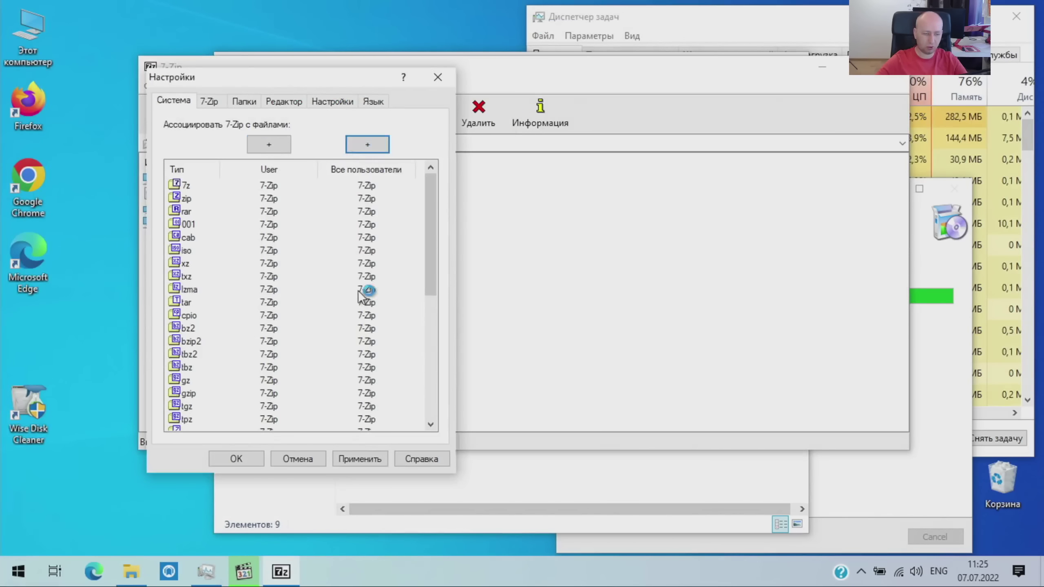
left_click(374, 459)
left_click(209, 101)
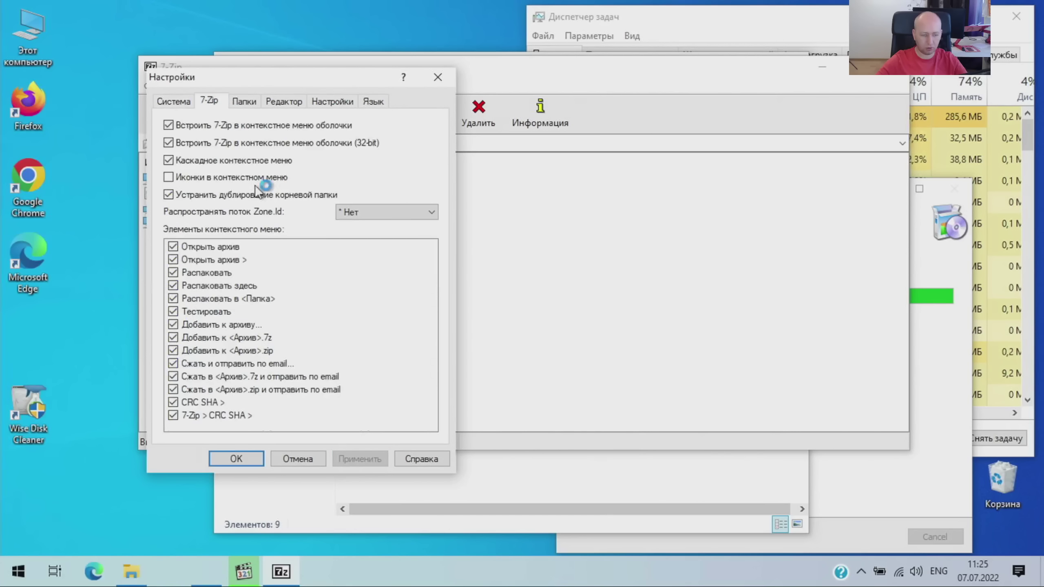
Step: Enable context menu icons in 7-Zip, disable 32-bit integration, and exclude the cascading open, extract here, test, email and CRC SHA items, applying the changes
left_click(168, 177)
left_click(168, 143)
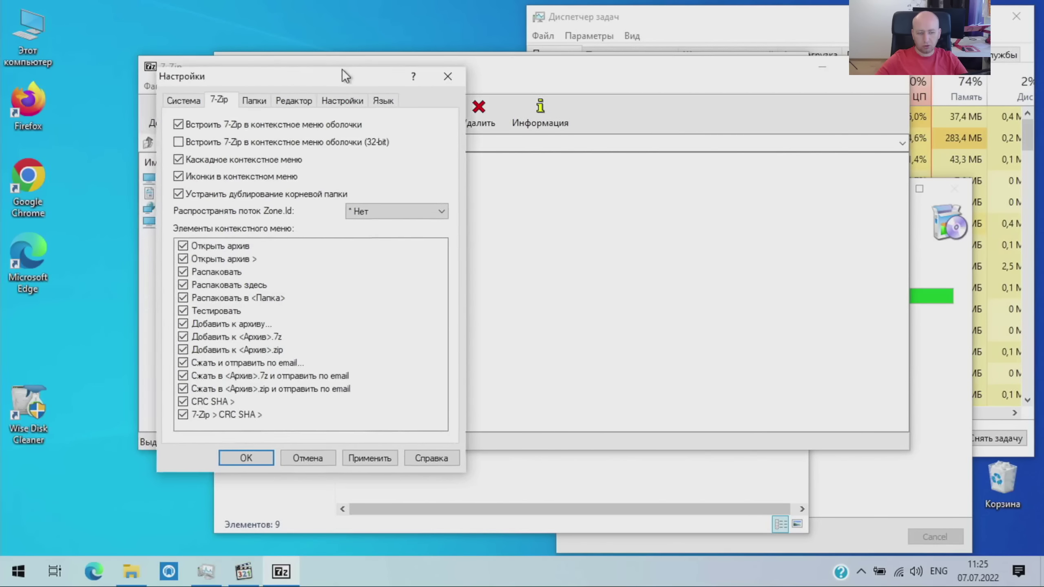
left_click_drag(332, 69, 469, 41)
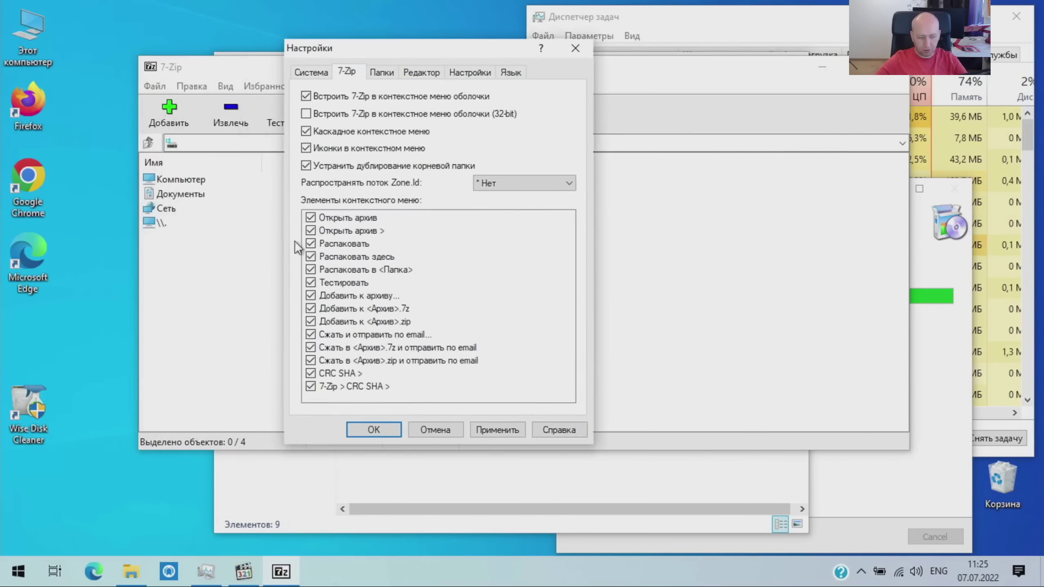
left_click(311, 231)
left_click(311, 257)
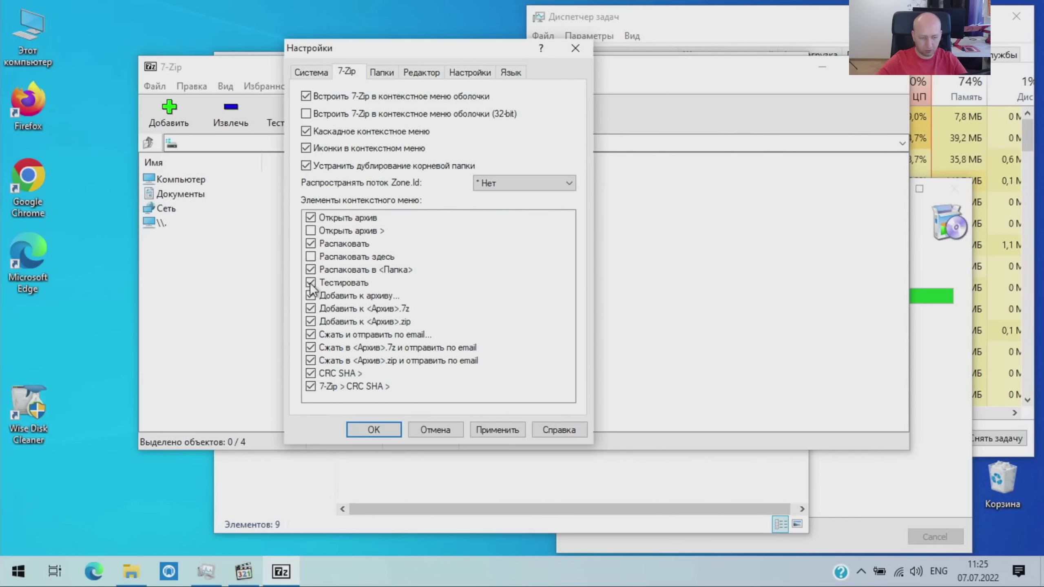
left_click(310, 334)
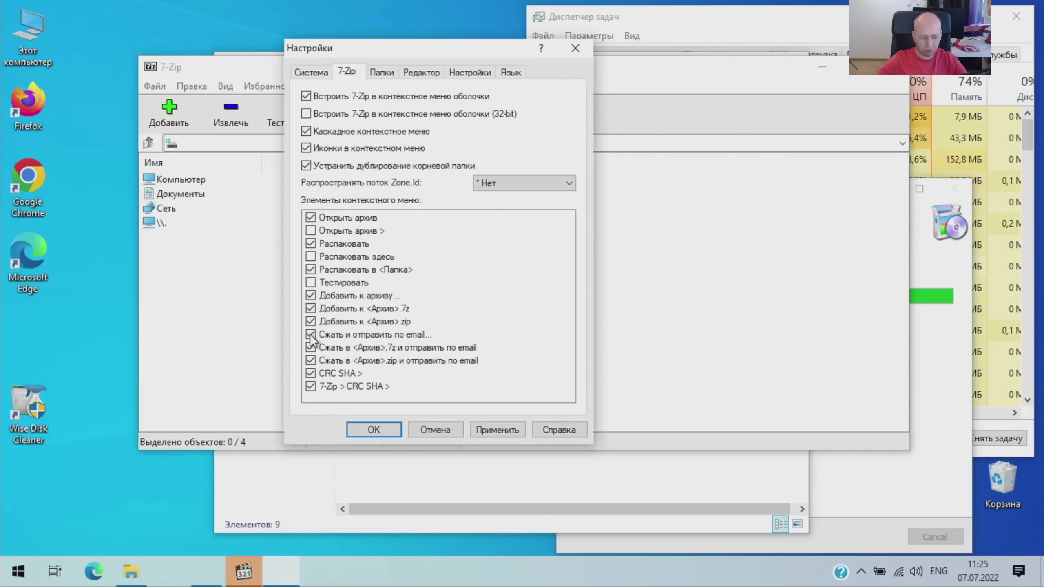
left_click(311, 348)
left_click(487, 425)
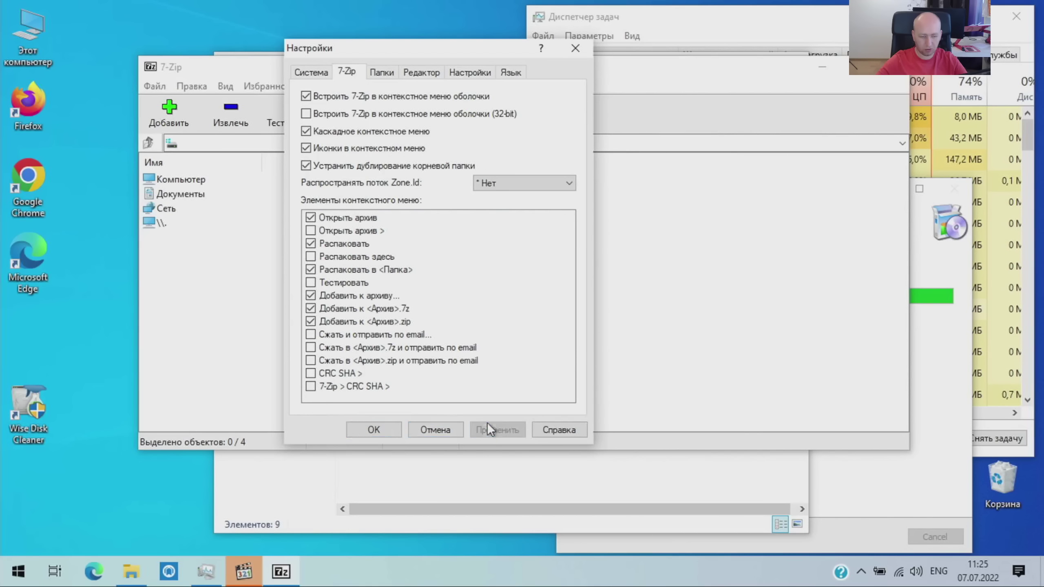
Step: Look through the folders, editor, settings, language and system options of 7-Zip, accept the settings, and close the file manager
left_click(381, 72)
left_click(421, 71)
left_click(469, 72)
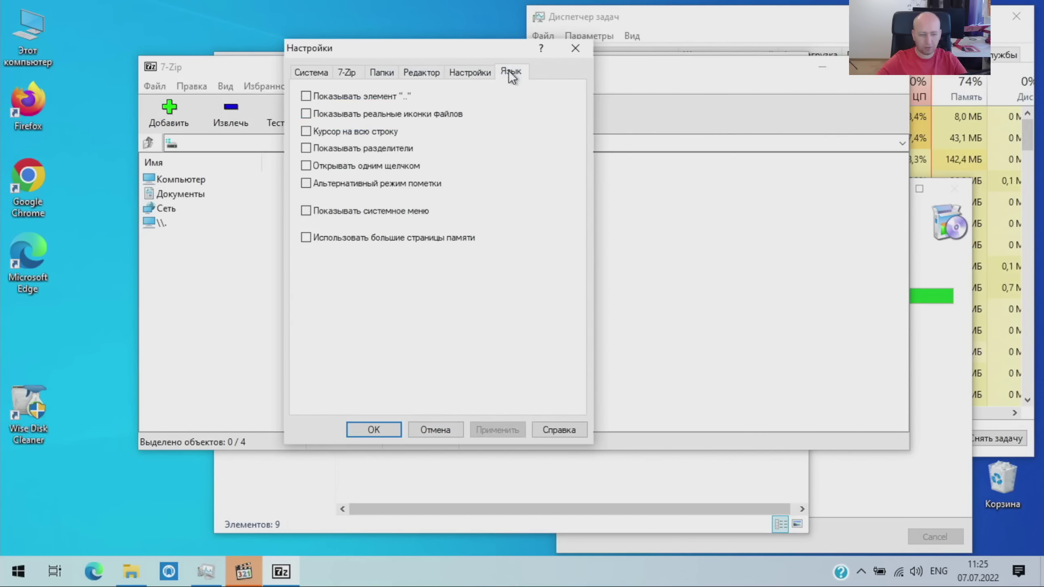
left_click(510, 71)
left_click(305, 67)
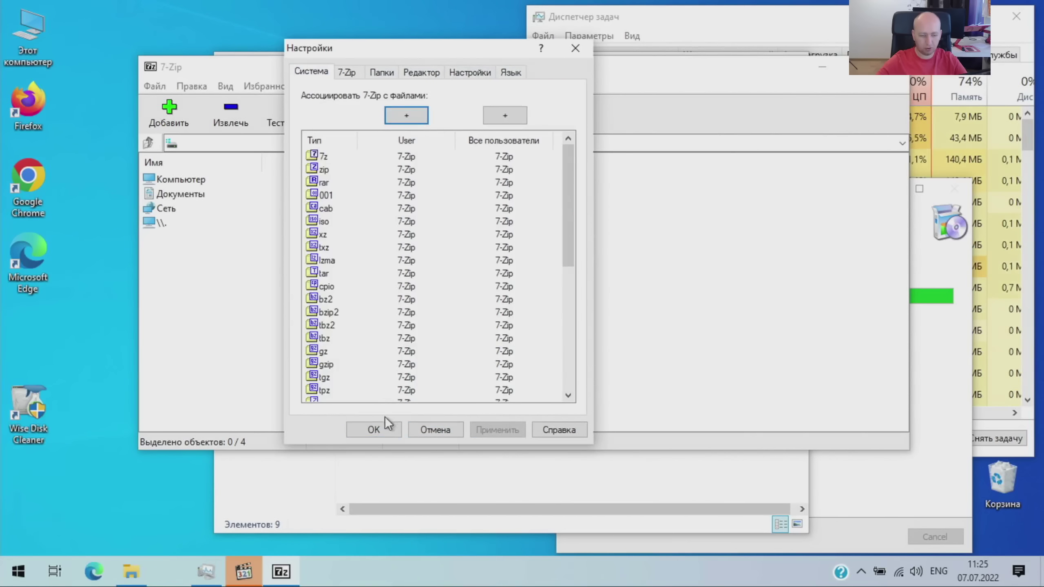
left_click(372, 429)
left_click(896, 66)
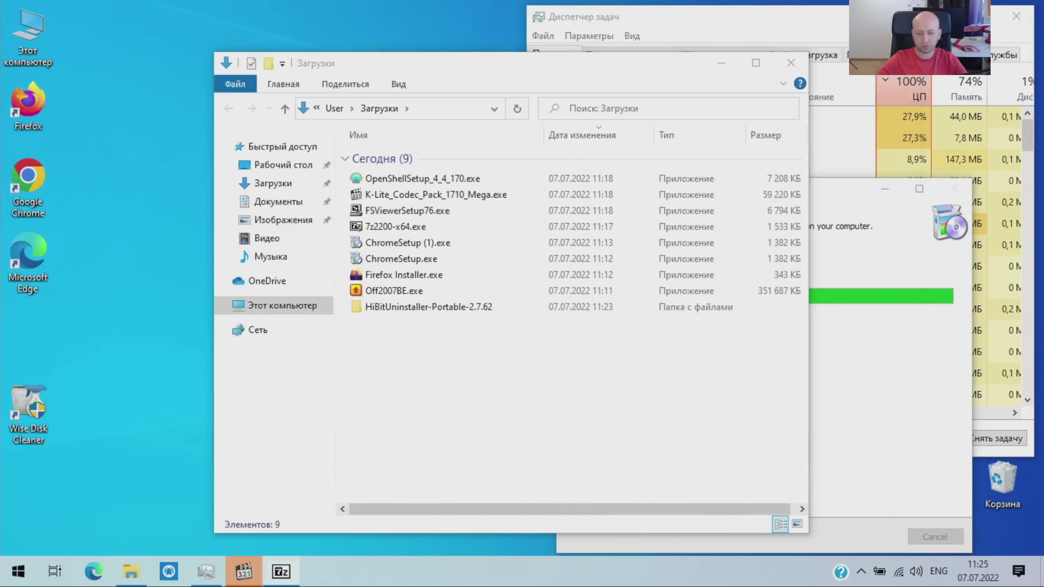
Step: Finish the K-Lite Mega Codec Pack setup with installation of additional DirectX files, and close the browser pages it opens
right_click(415, 210)
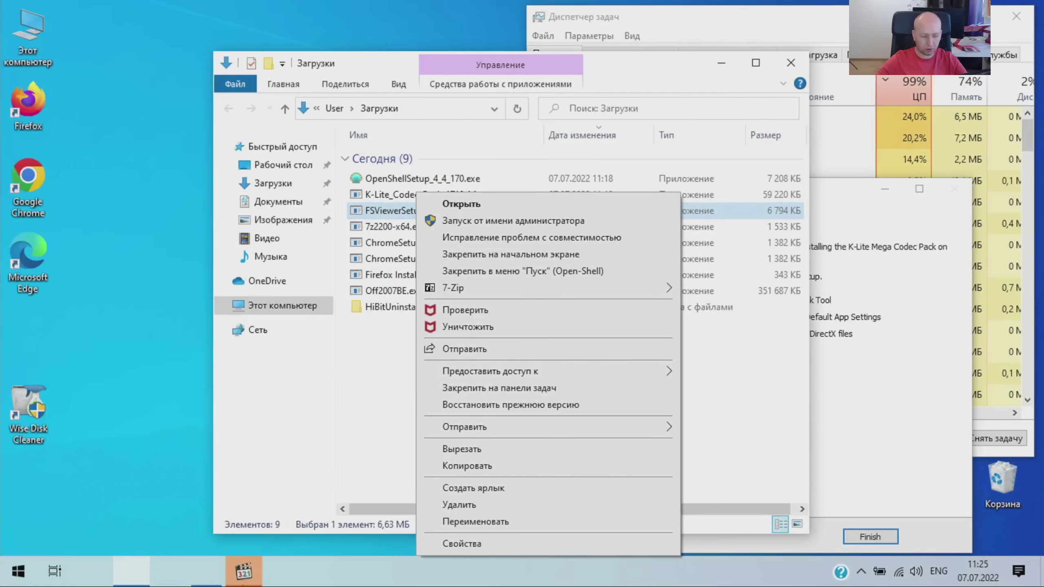
left_click(432, 238)
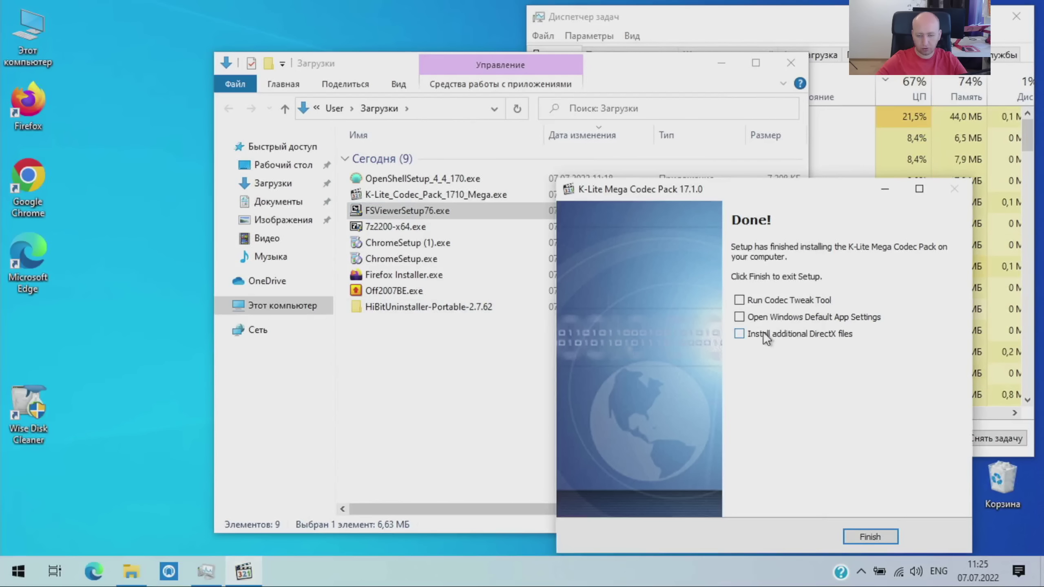
left_click(874, 531)
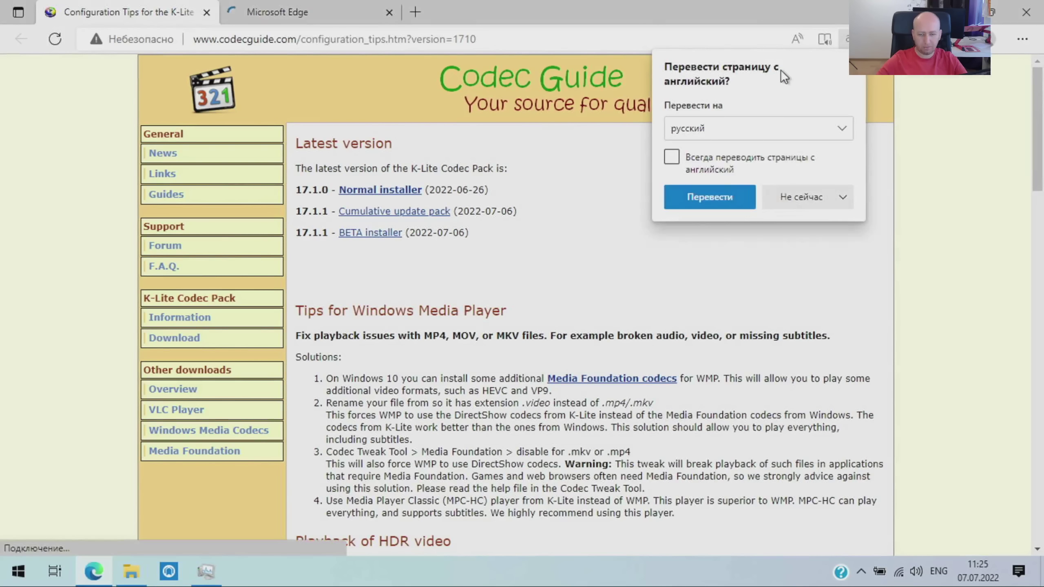
left_click(311, 8)
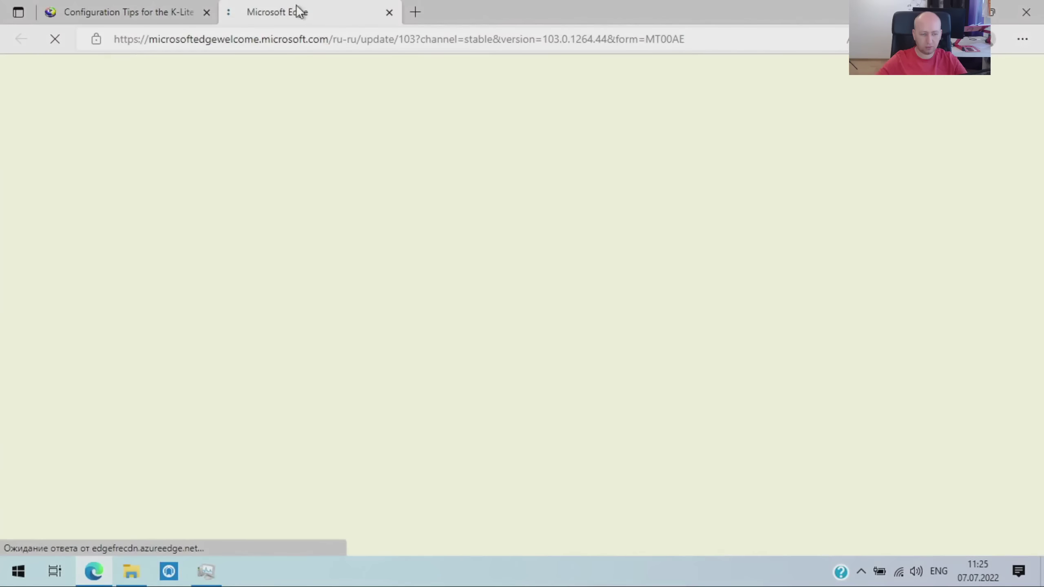
key("ctrl+w")
key("ctrl+w")
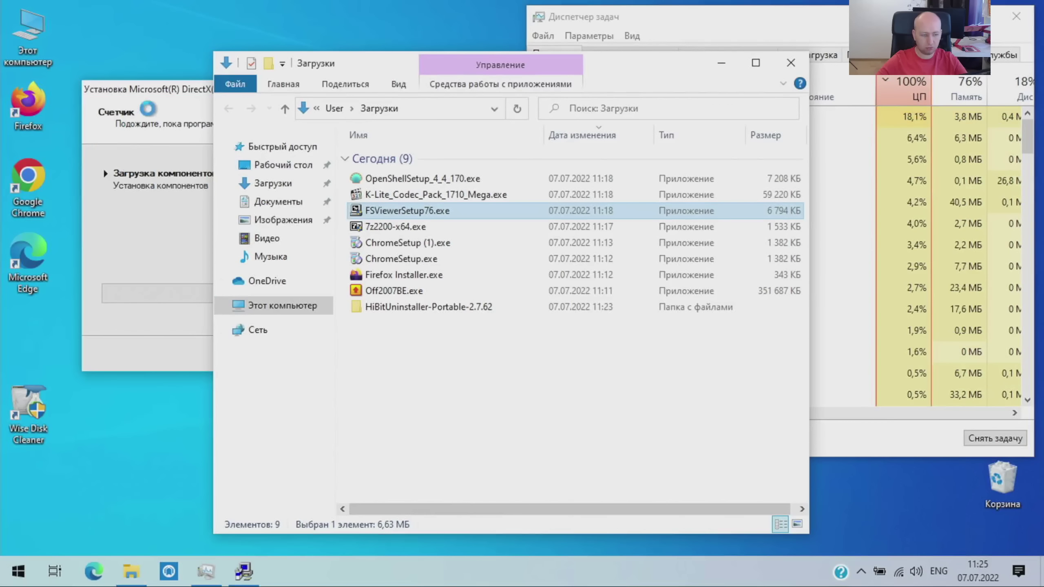
Step: Install FastStone Image Viewer 7.6 by running FSViewerSetup76.exe as administrator, accepting the license agreement and keeping the default options
left_click_drag(450, 63, 491, 52)
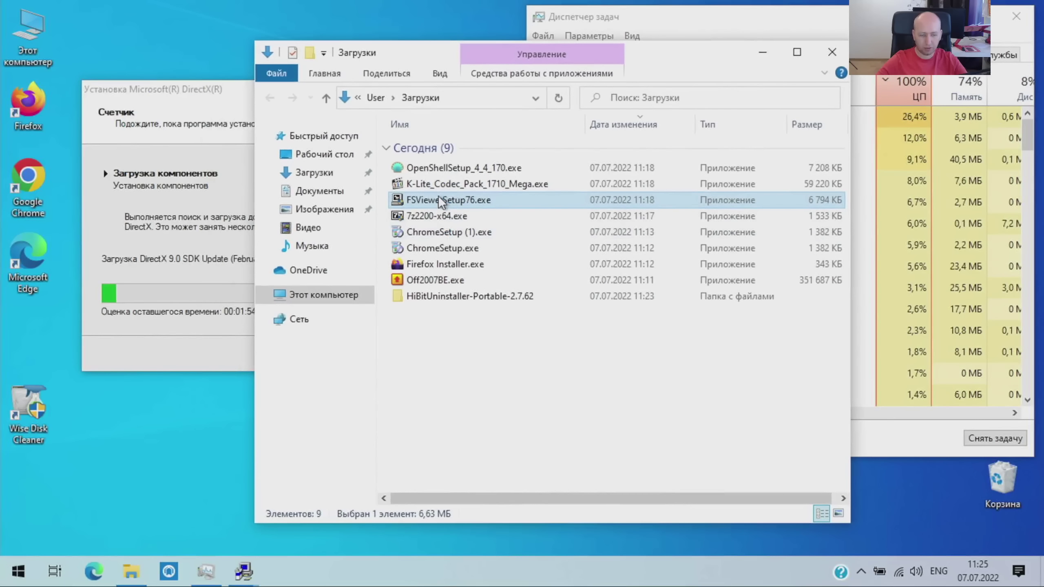
right_click(438, 196)
left_click(461, 219)
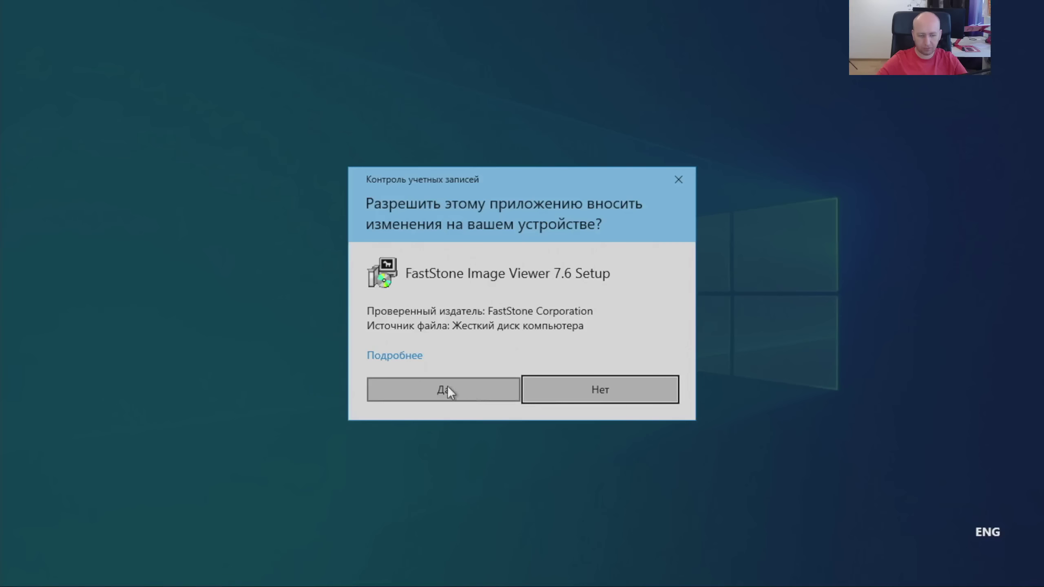
left_click(447, 389)
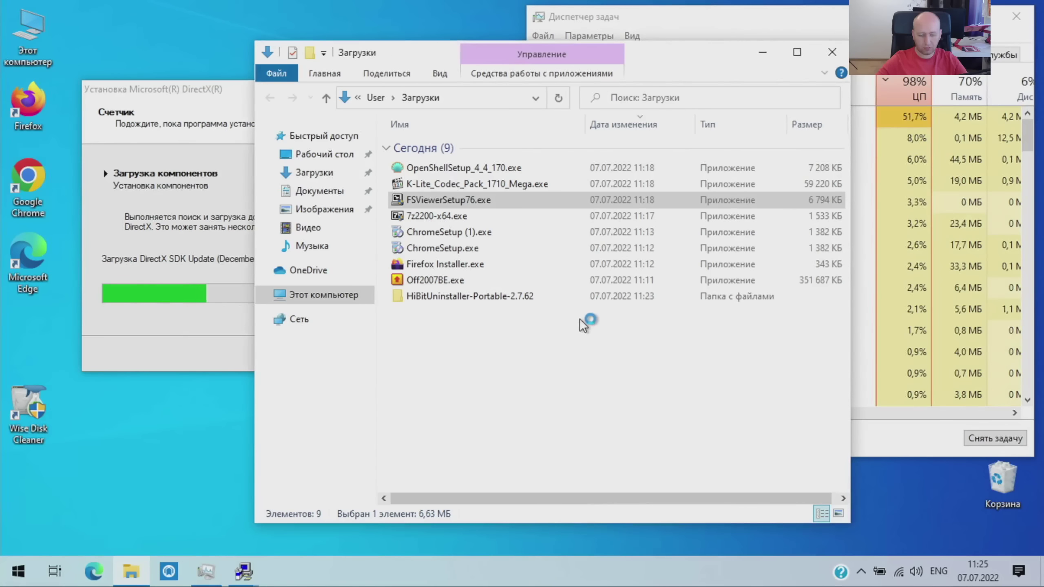
left_click(607, 408)
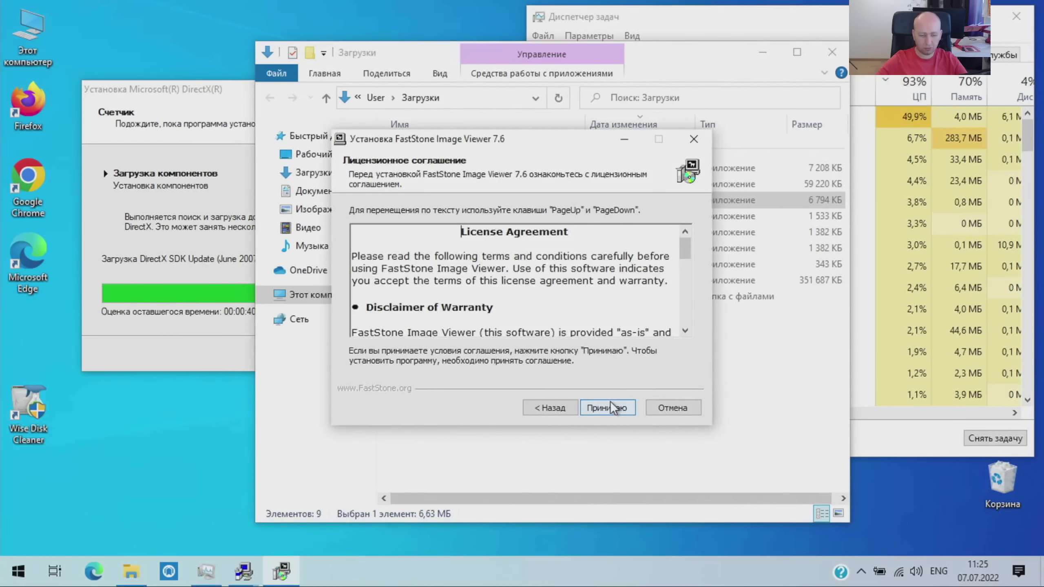
left_click(610, 407)
left_click(608, 407)
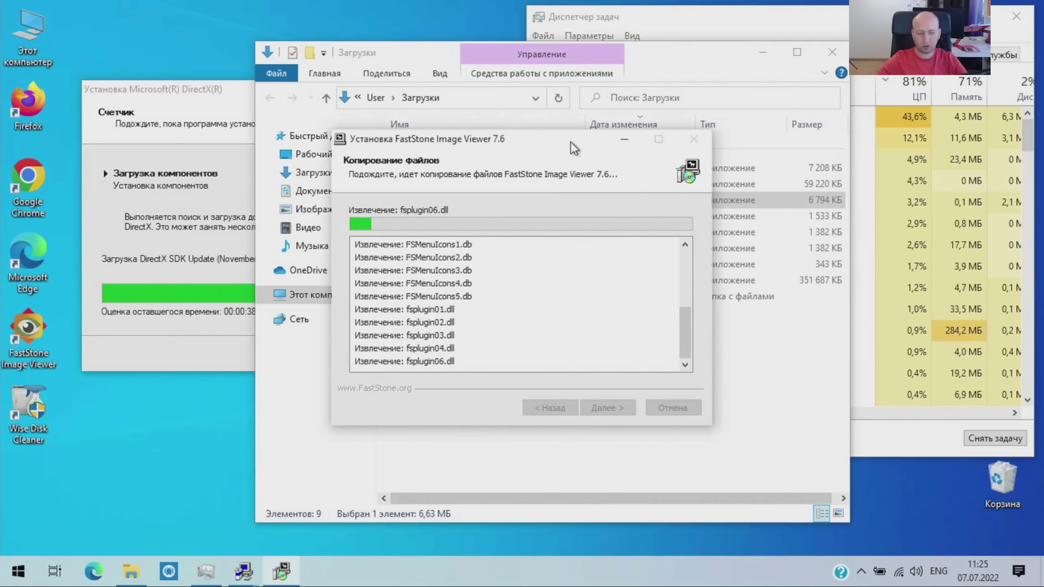
left_click_drag(570, 141, 814, 260)
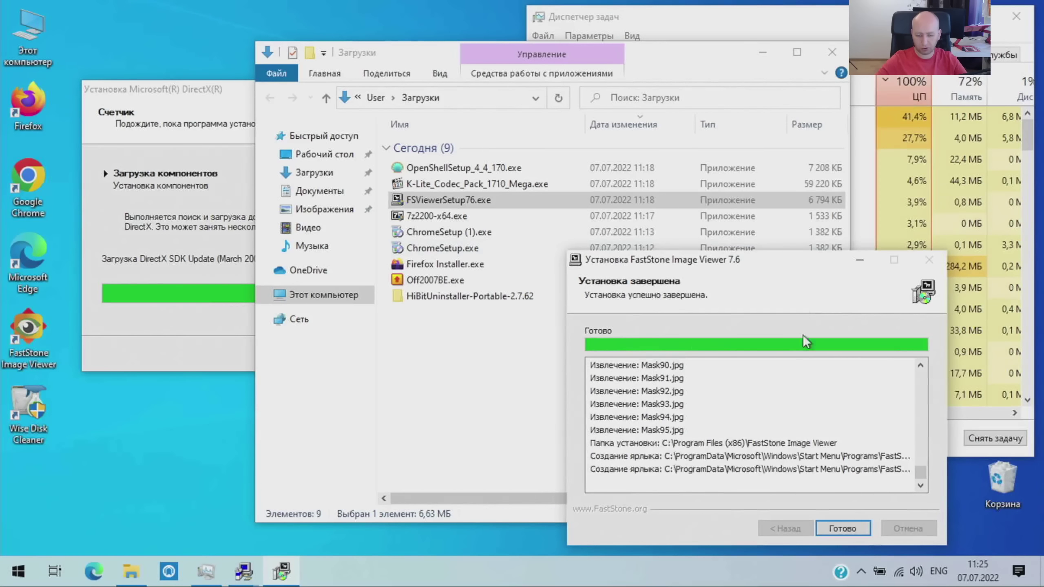
left_click(842, 528)
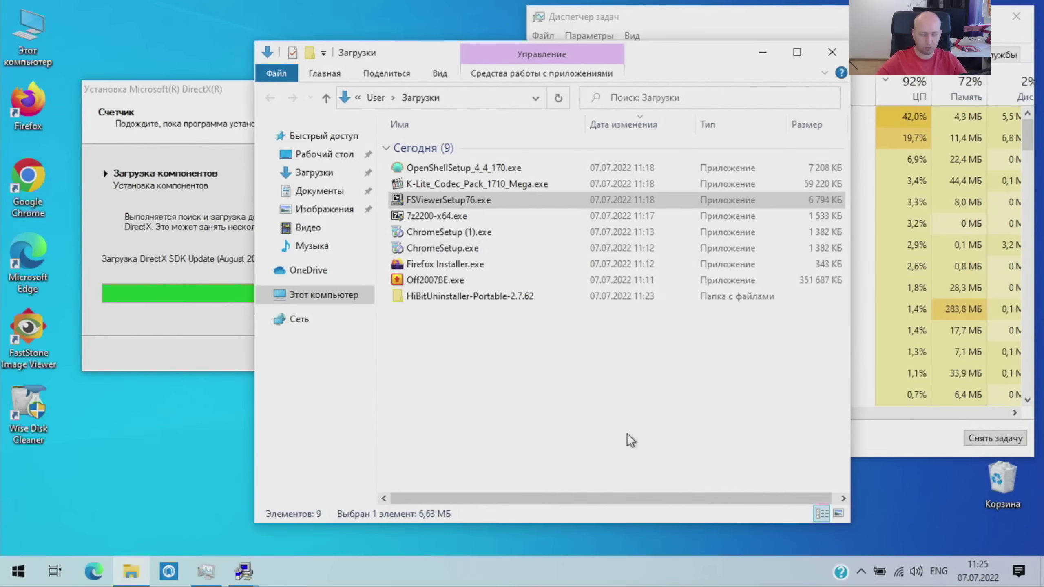
Step: Run FastStone Image Viewer from its desktop shortcut as administrator and allow it to make changes
left_click(1011, 17)
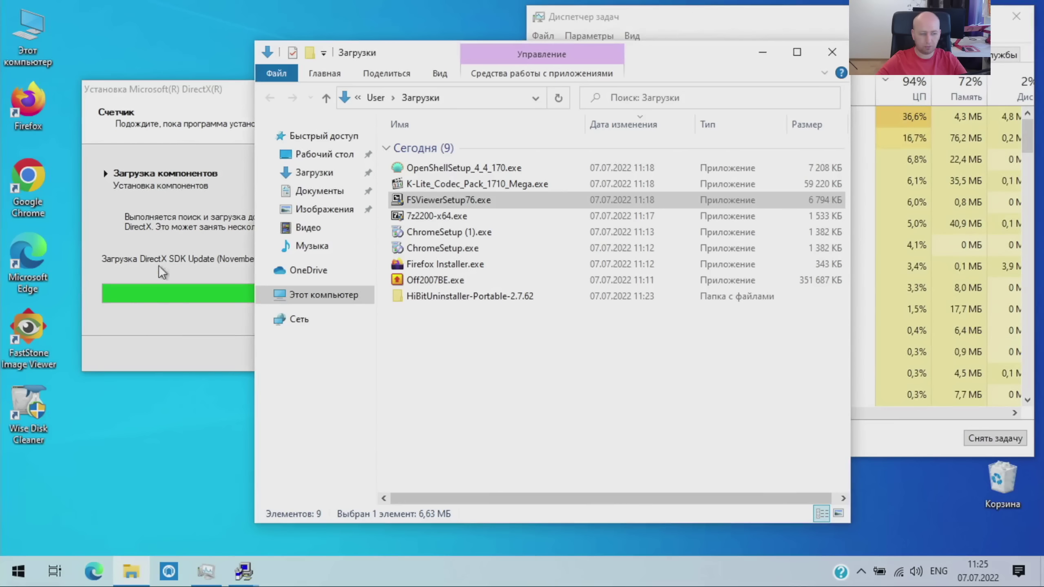
right_click(31, 327)
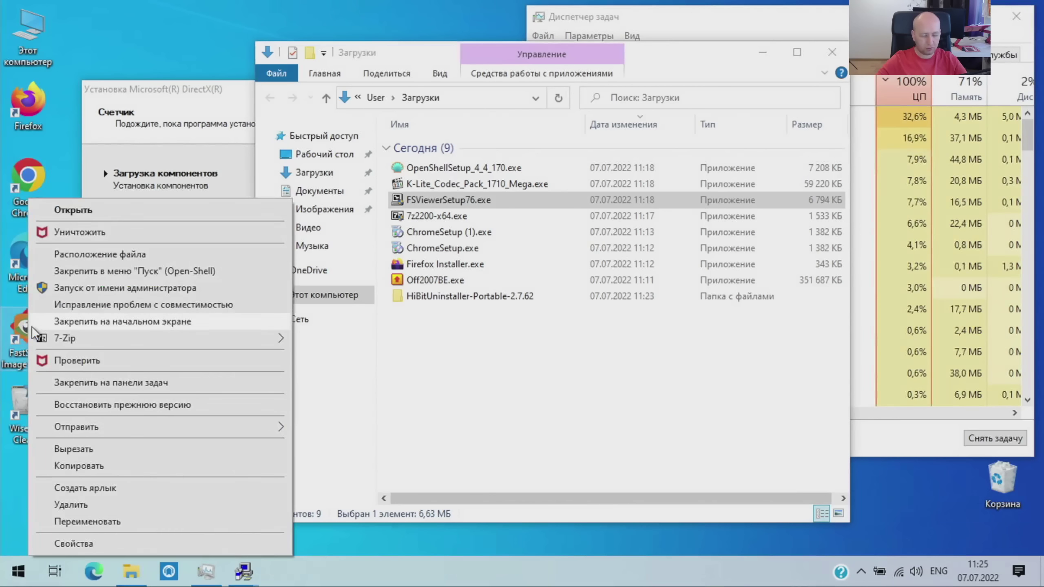
left_click(76, 261)
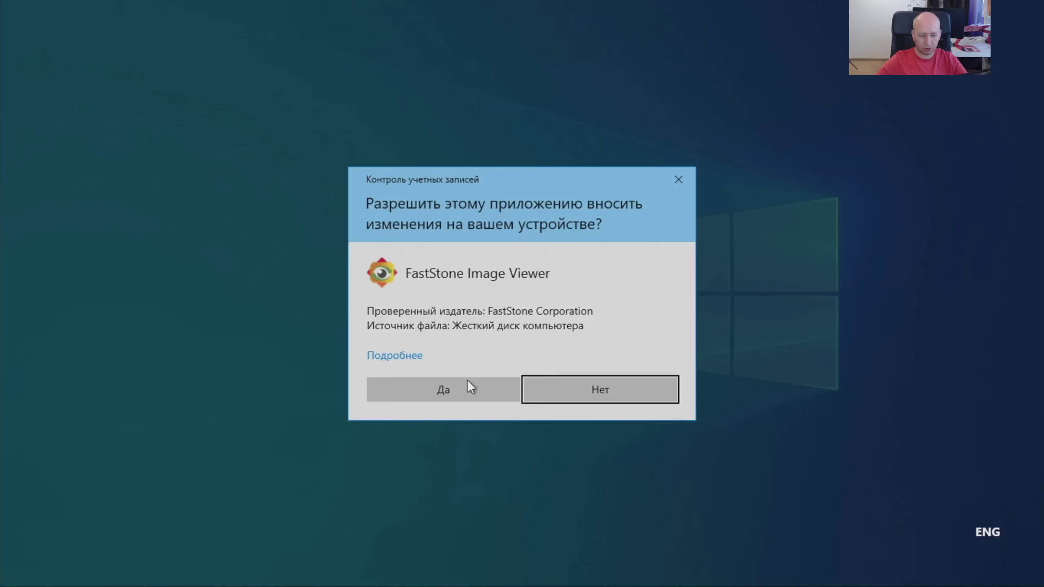
left_click(466, 386)
Step: Open the apps section of the Windows PC settings from the Start menu
key("super")
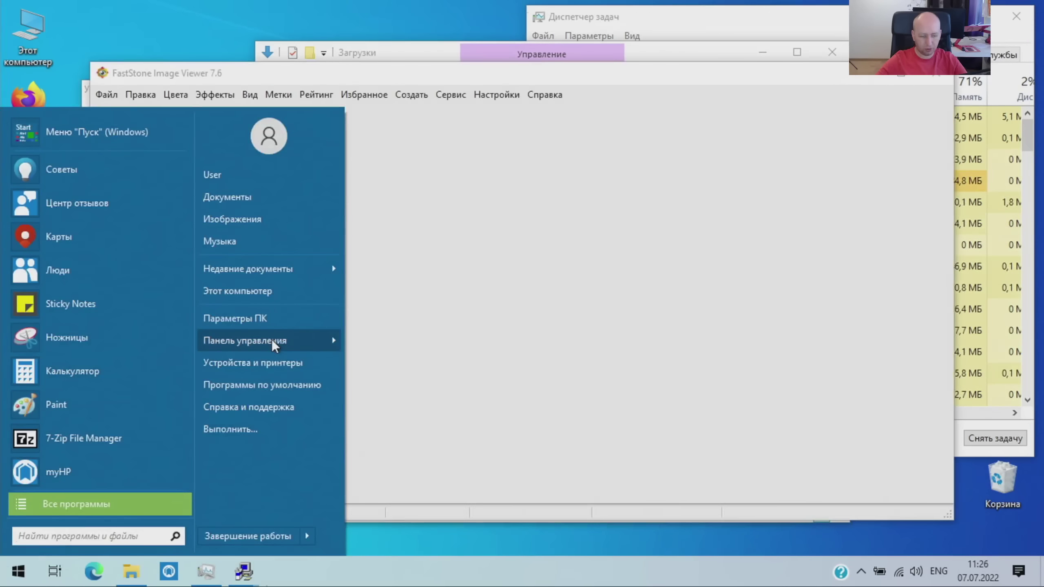
left_click(284, 316)
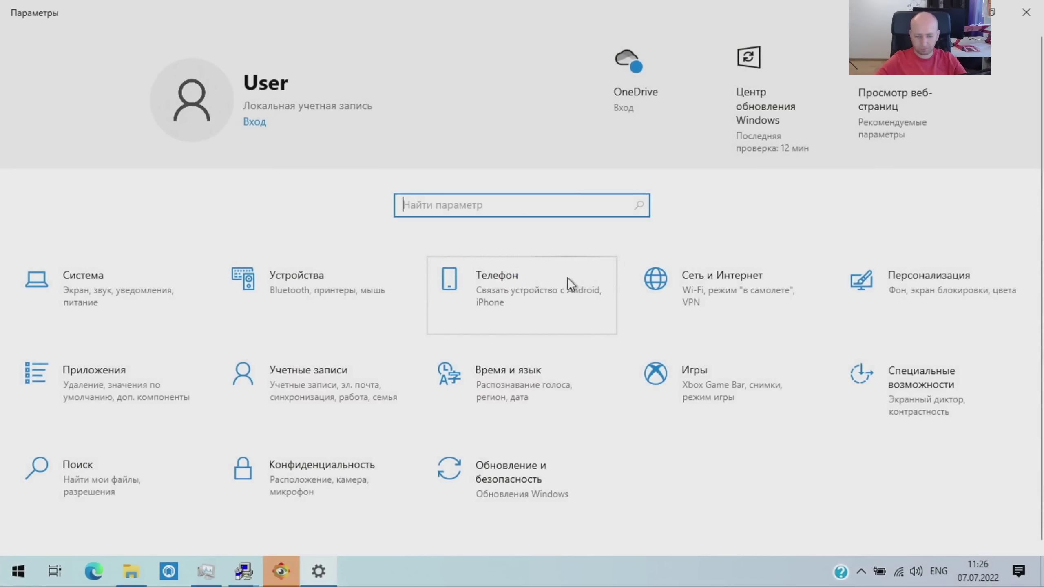
left_click(141, 372)
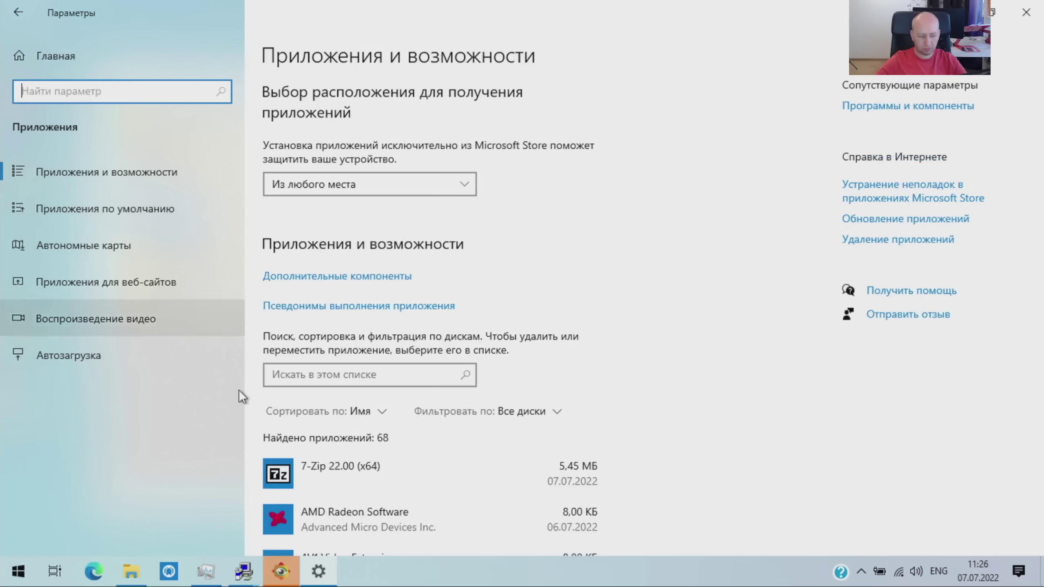
Step: Switch to FastStone Image Viewer and set associated files to open in windowed mode (В оконном режиме) in its viewing settings
left_click(281, 571)
left_click(496, 94)
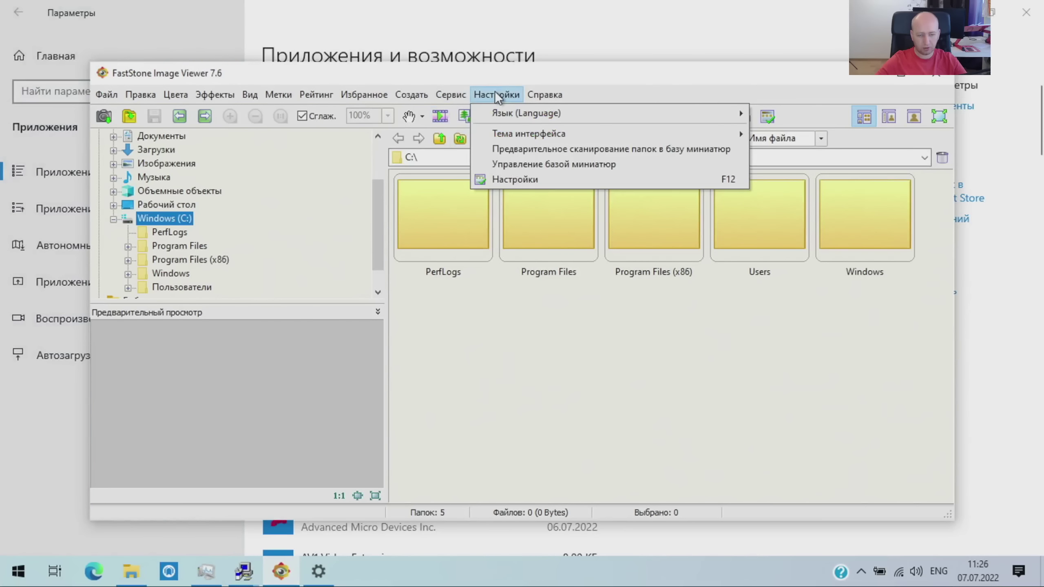
left_click(510, 175)
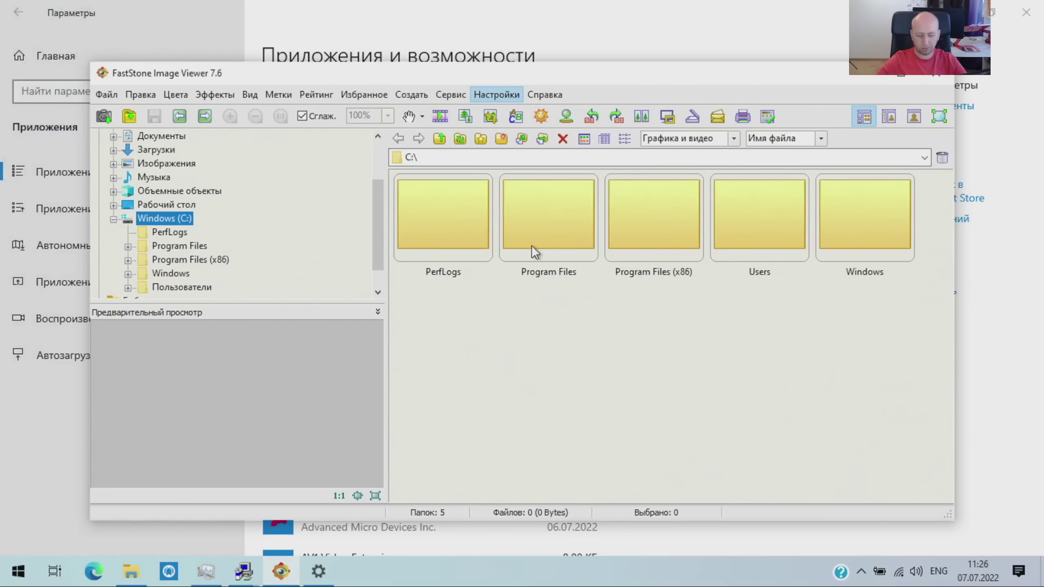
left_click(680, 225)
left_click(673, 240)
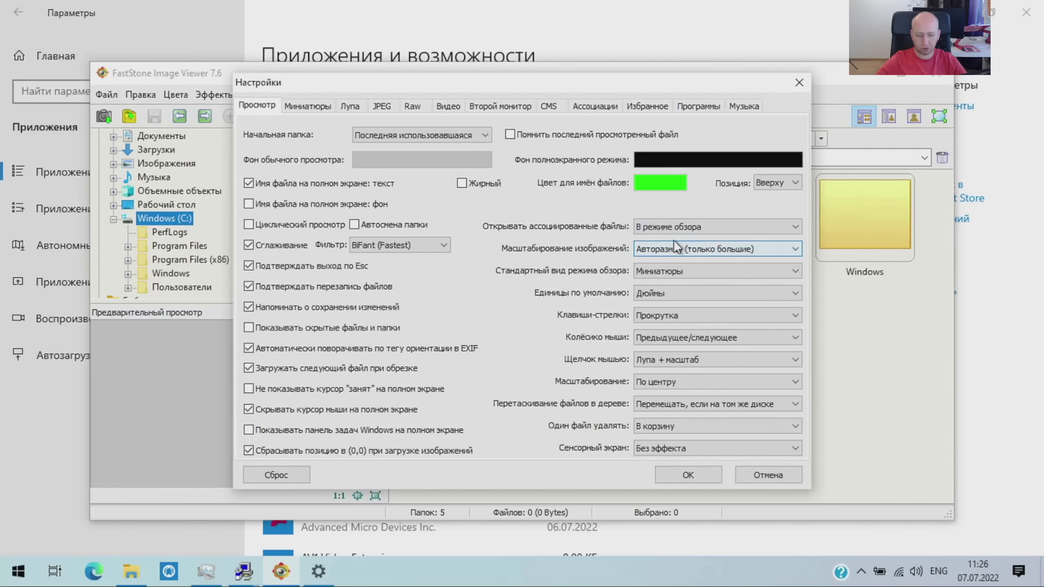
left_click(676, 227)
left_click(671, 260)
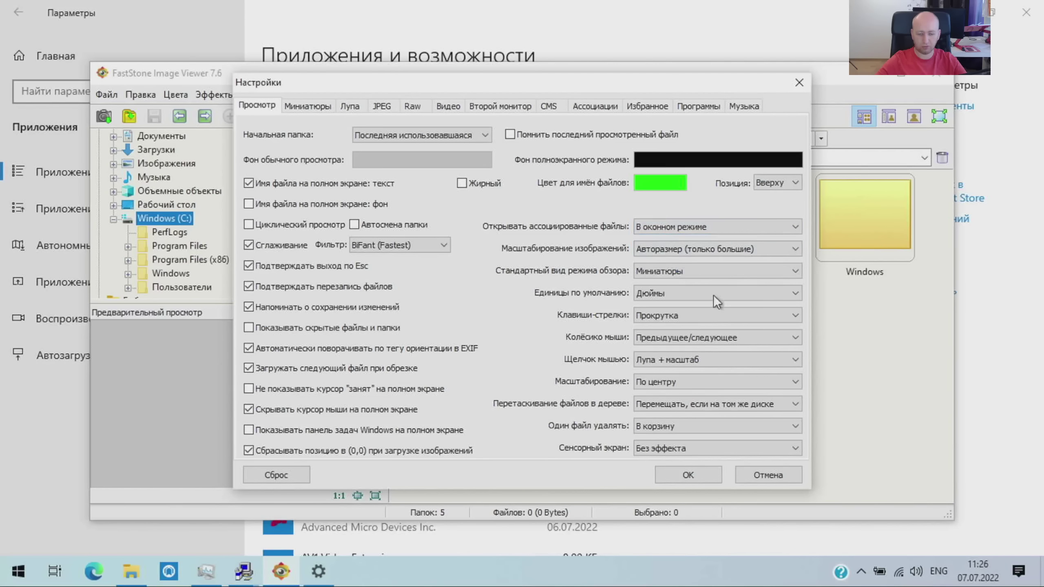
left_click(694, 476)
Step: Disable adding the "Обзор в FastStone" item to the Explorer menu in FastStone's association settings and open the Windows default apps settings
left_click(487, 94)
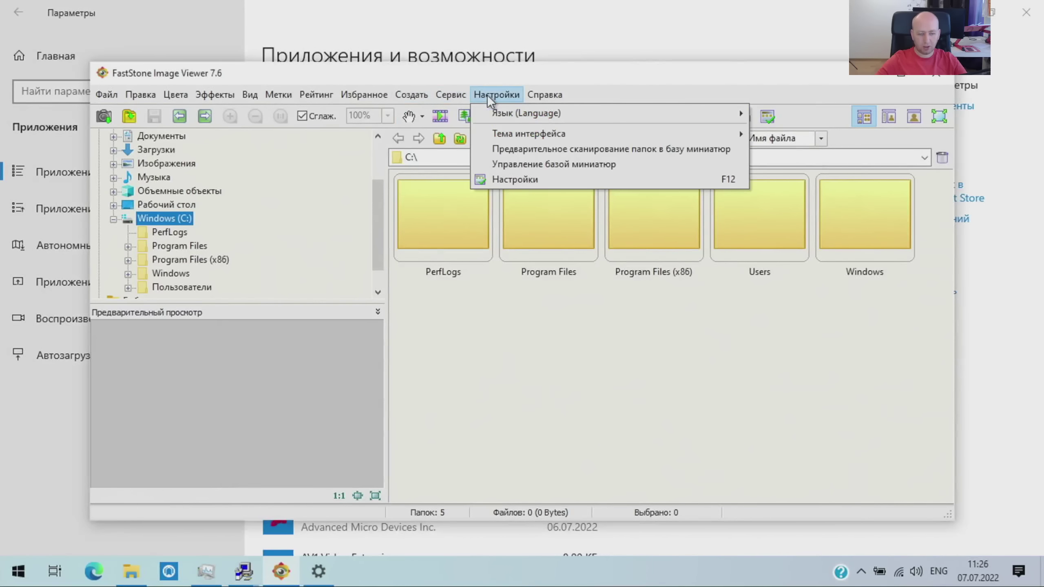
left_click(504, 178)
left_click(614, 106)
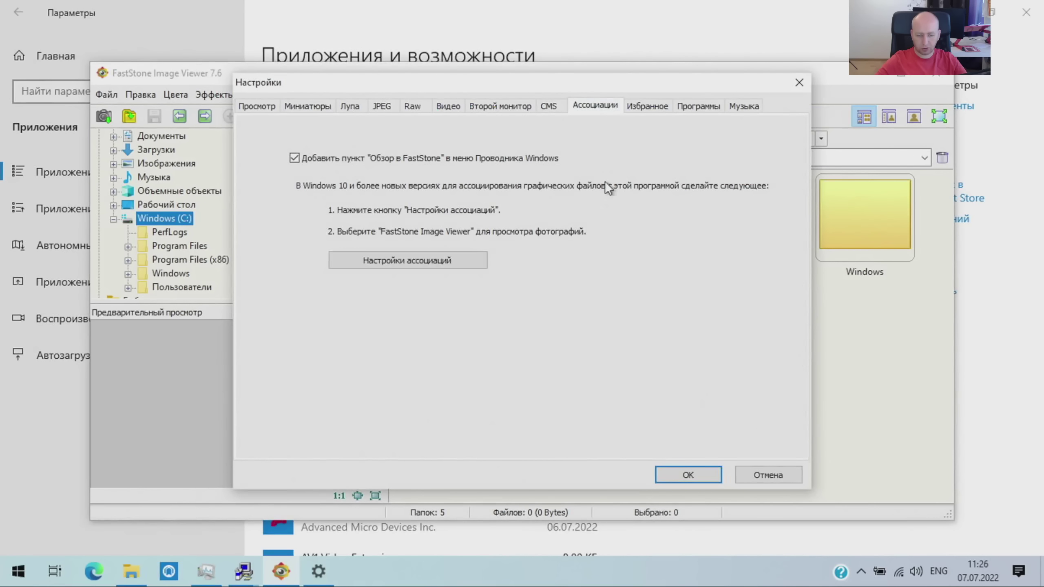
left_click(307, 160)
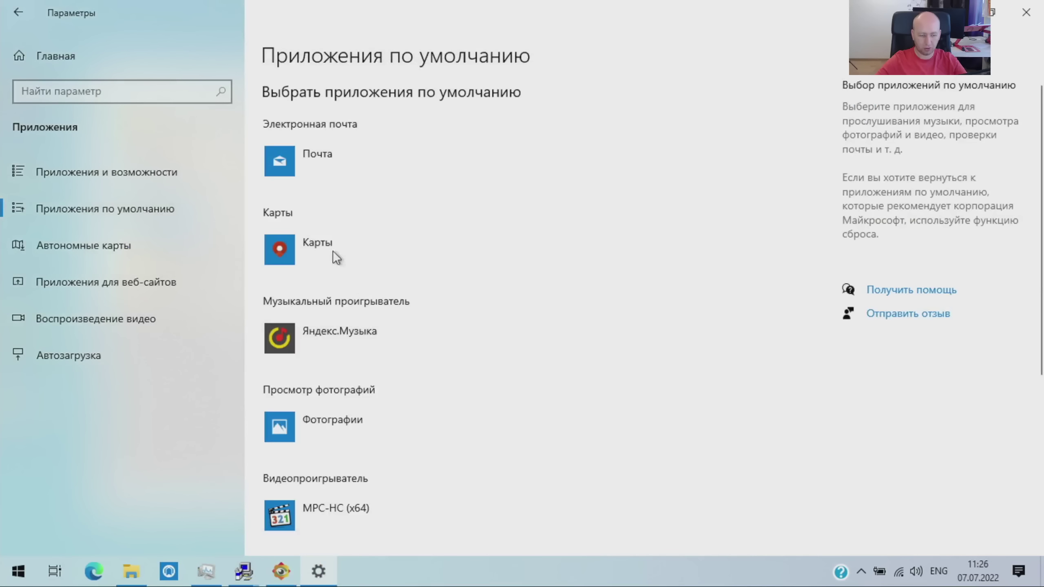
Step: Set FastStone Image Viewer as the default photo viewer and Google Chrome as the default web browser, switching away from Edge anyway
scroll(344, 240, "down", 2)
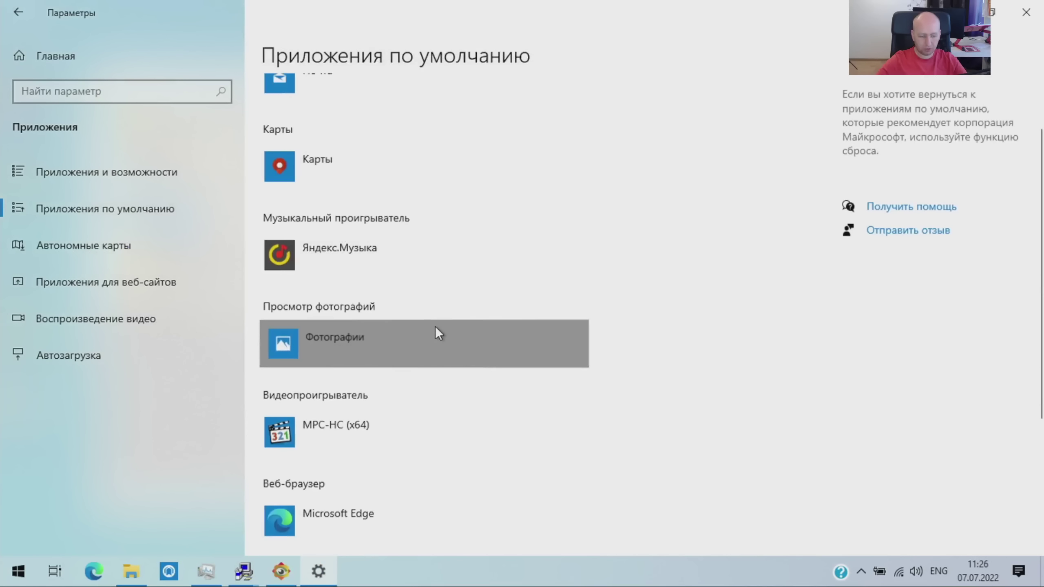
left_click(435, 329)
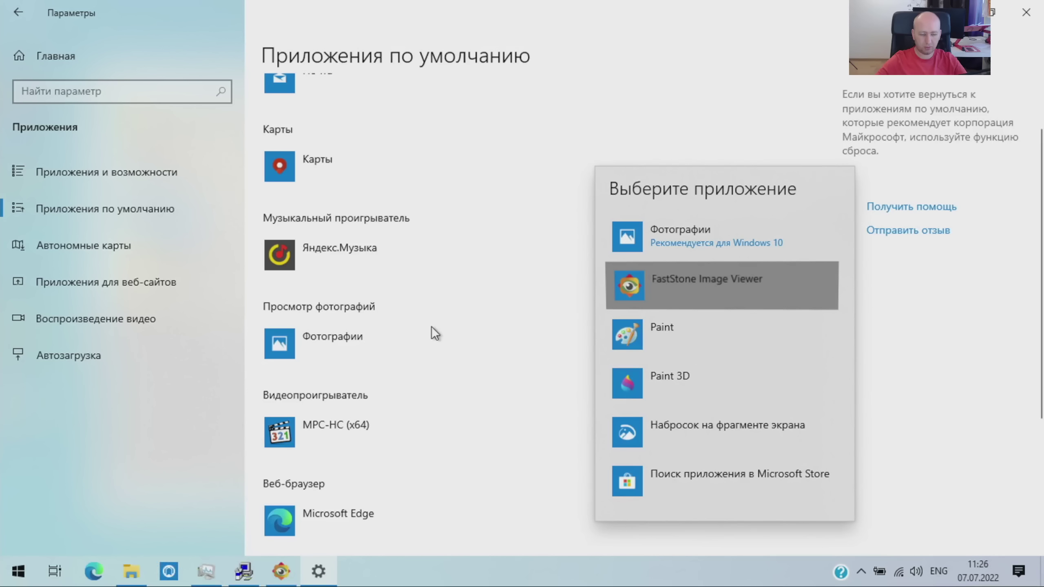
scroll(392, 377, "down", 5)
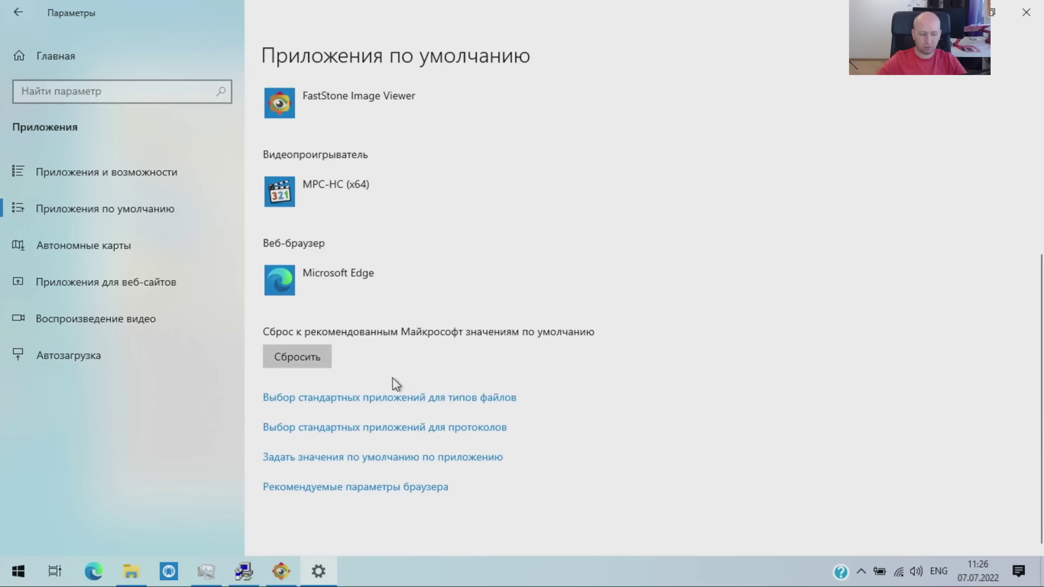
left_click(343, 295)
left_click(721, 283)
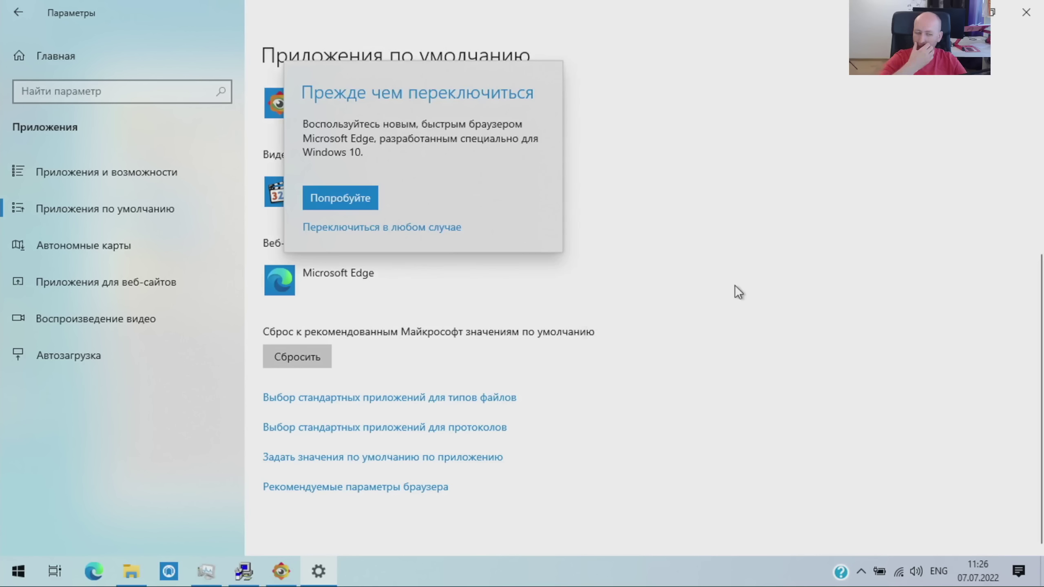
left_click(358, 227)
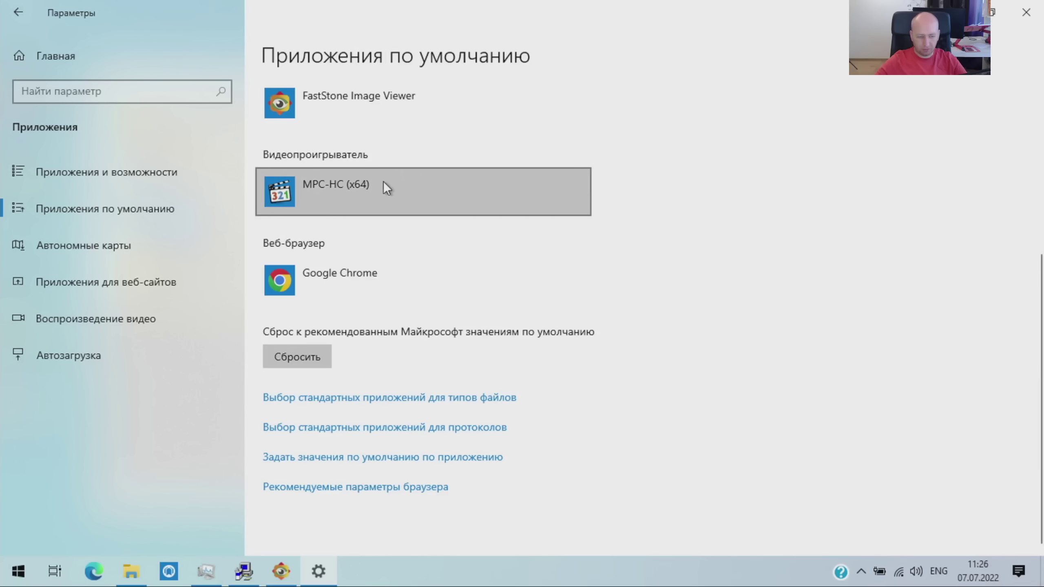
scroll(370, 285, "up", 6)
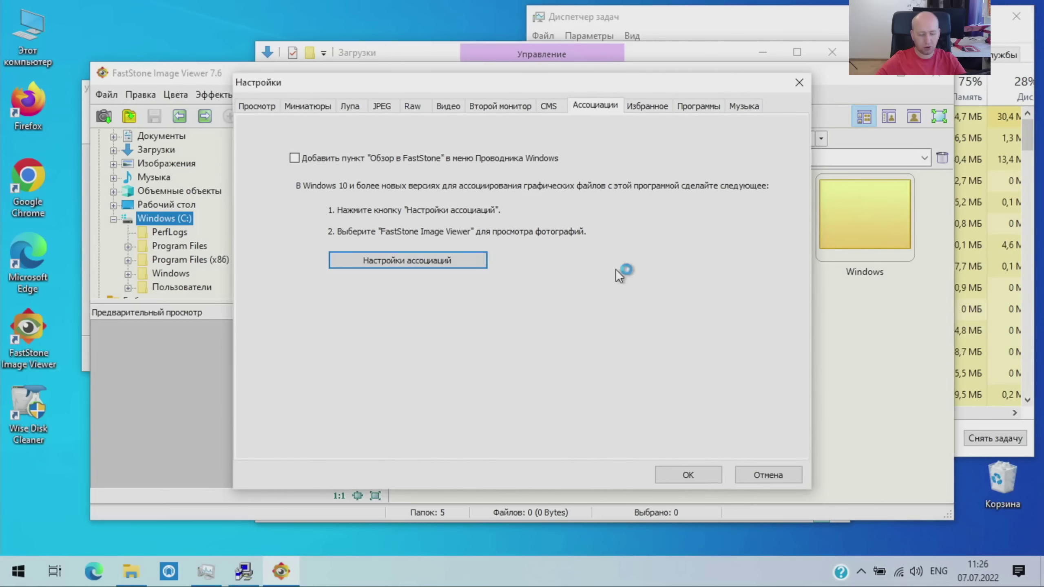
left_click(698, 475)
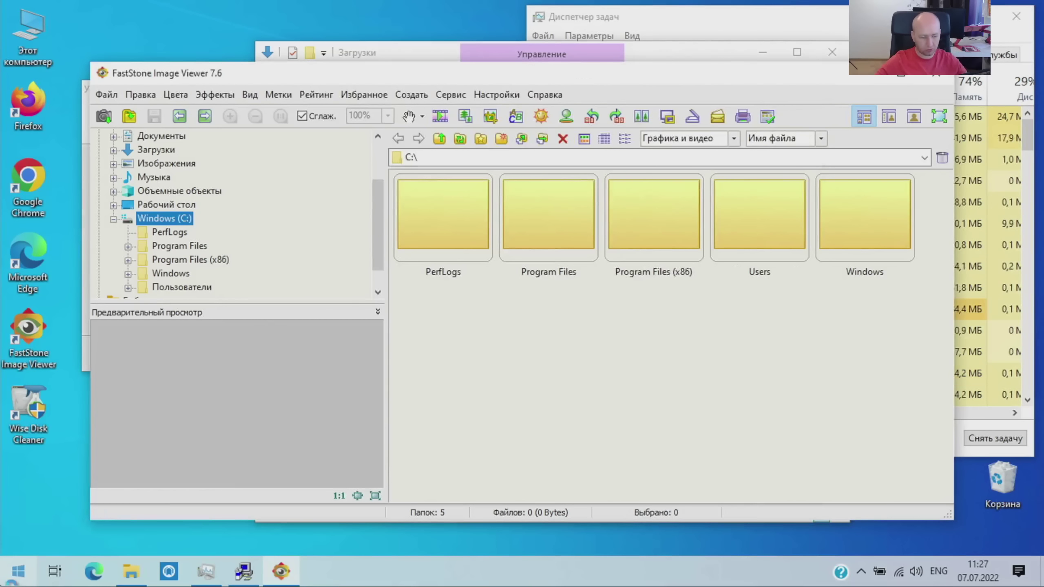
Step: Open the Local Group Policy Editor by searching the Start menu for gpedit, and maximize its window
left_click(18, 572)
type("g")
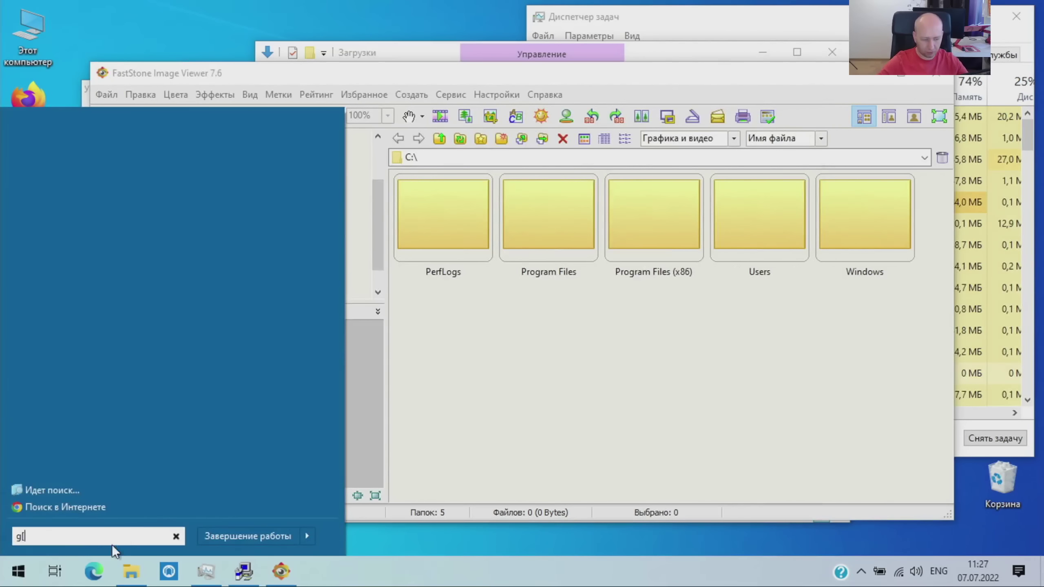
type("pedit")
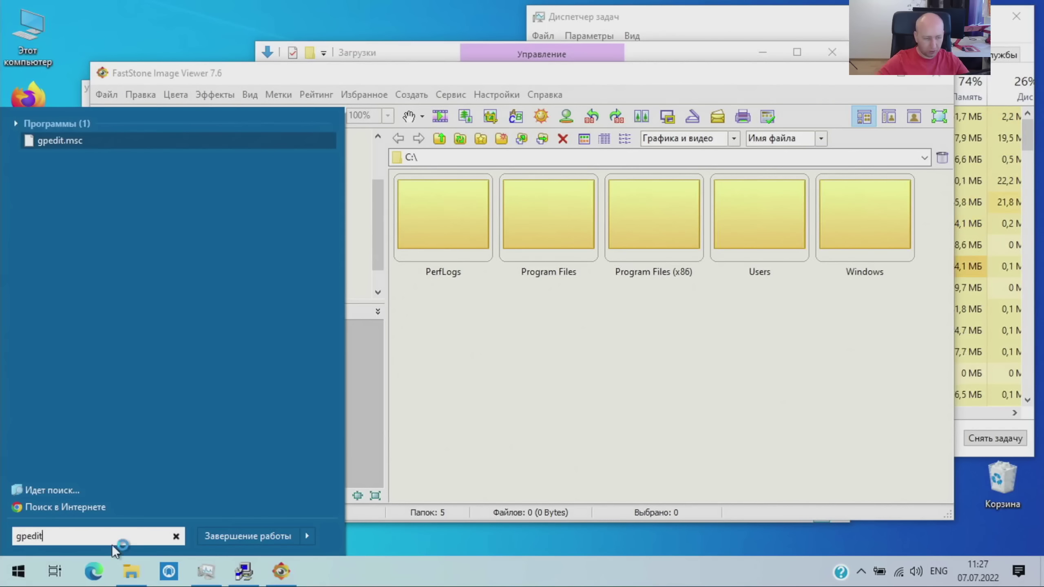
key("Return")
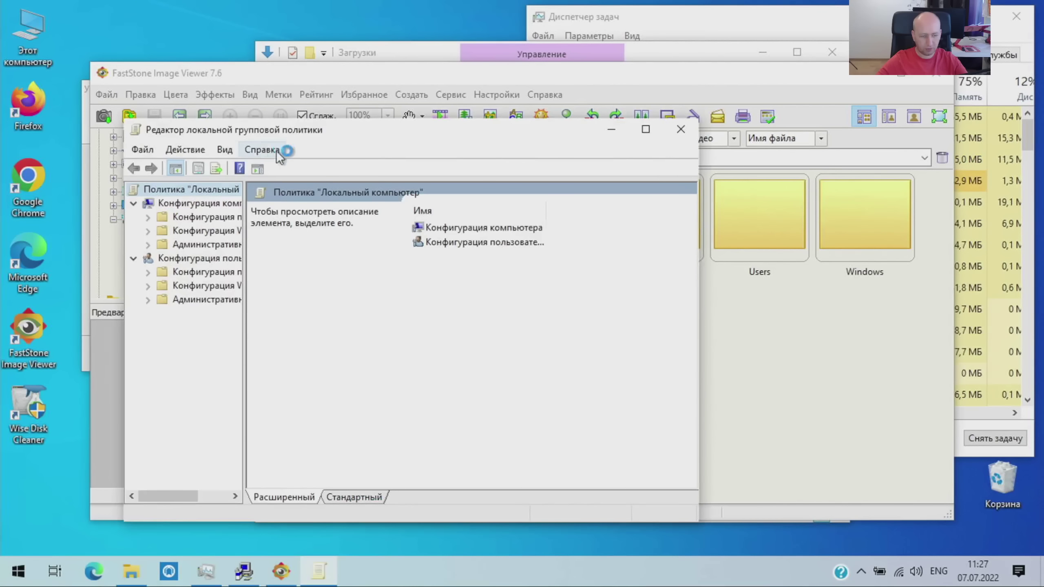
left_click_drag(271, 132, 415, 67)
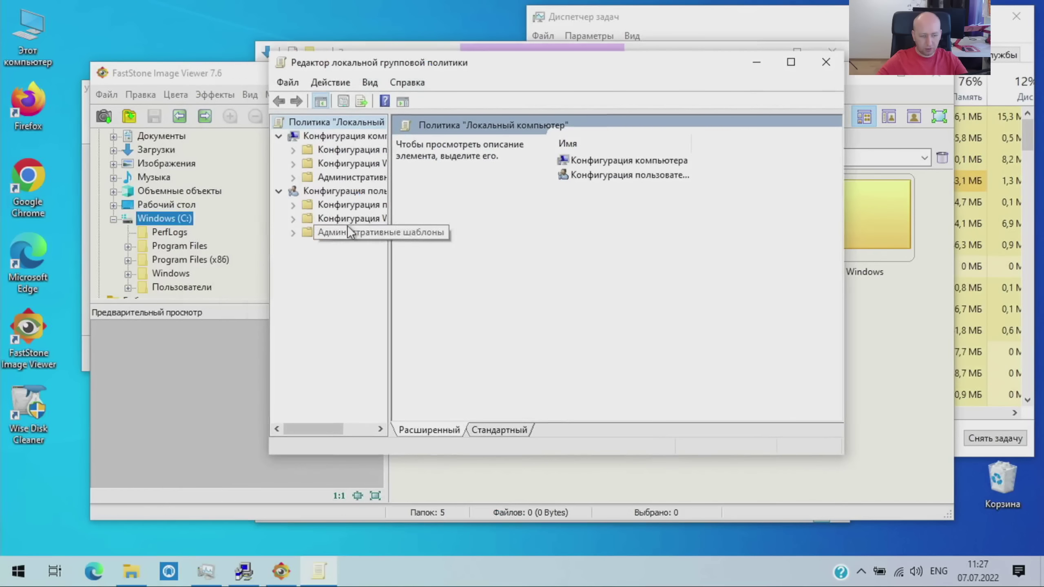
left_click(790, 62)
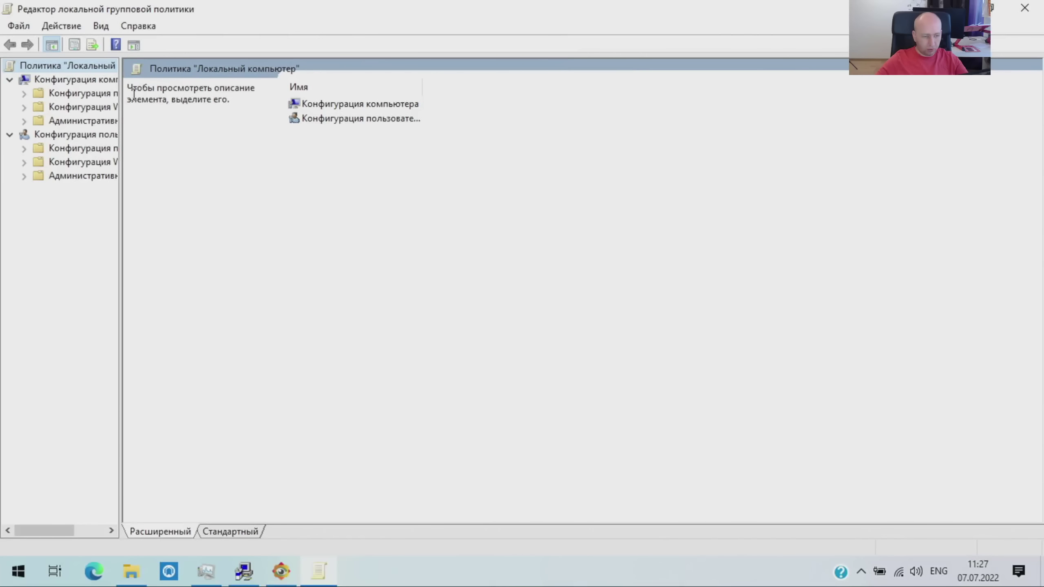
Step: Widen the policy tree and show the Microsoft Edge policies under the computer configuration's administrative templates, in Компоненты Windows
left_click_drag(119, 96, 319, 98)
left_click(24, 120)
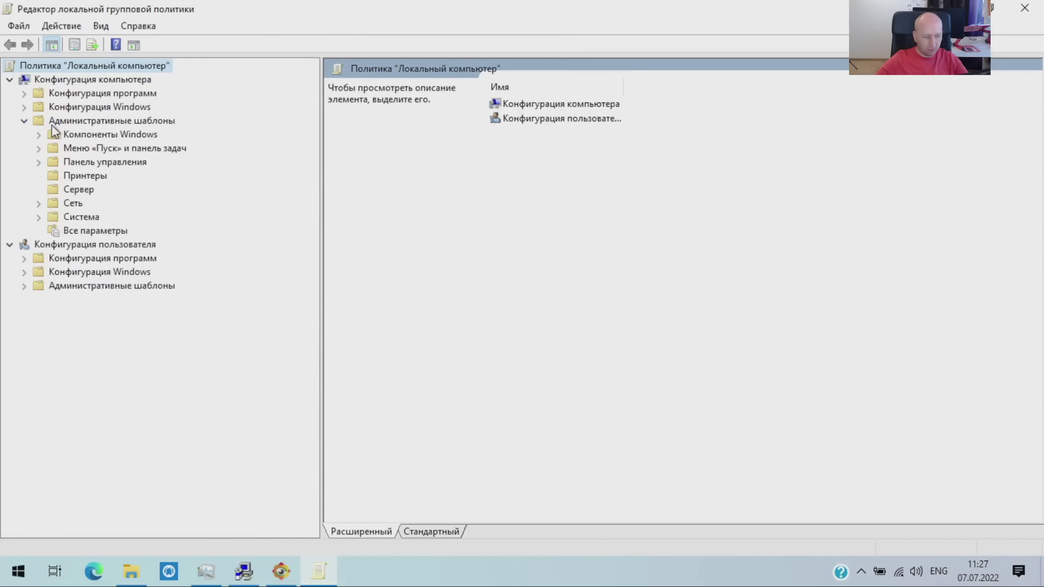
left_click(41, 133)
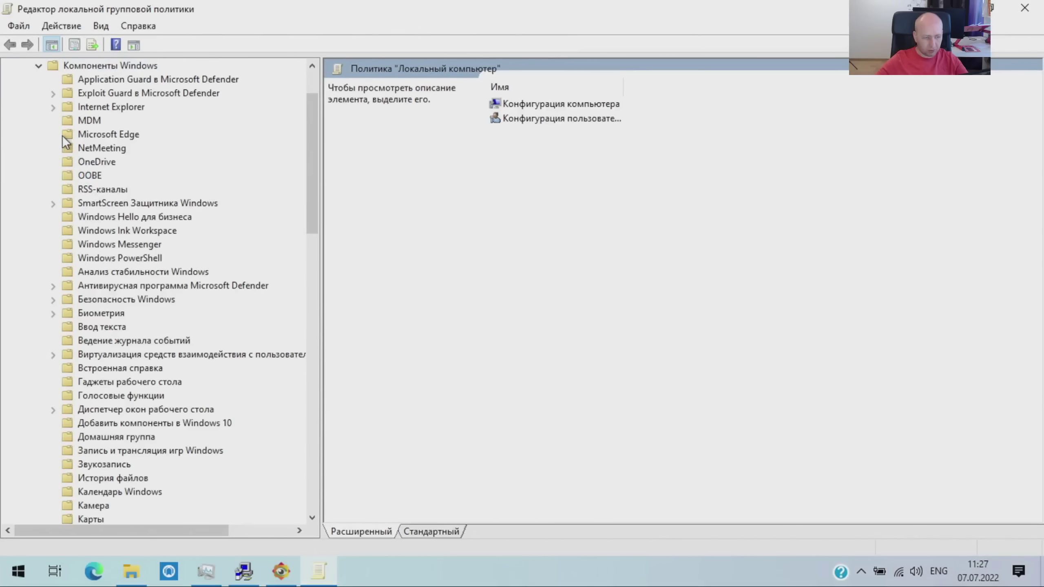
left_click(99, 138)
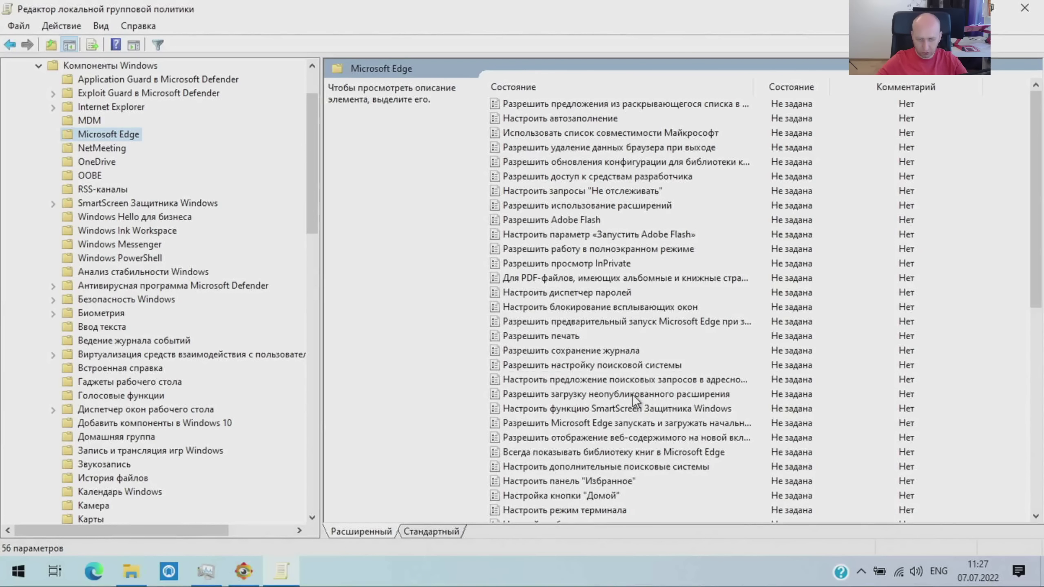
Step: Set the policy on Microsoft Edge launching and preloading the start and new tab pages to Включено
left_click(631, 422)
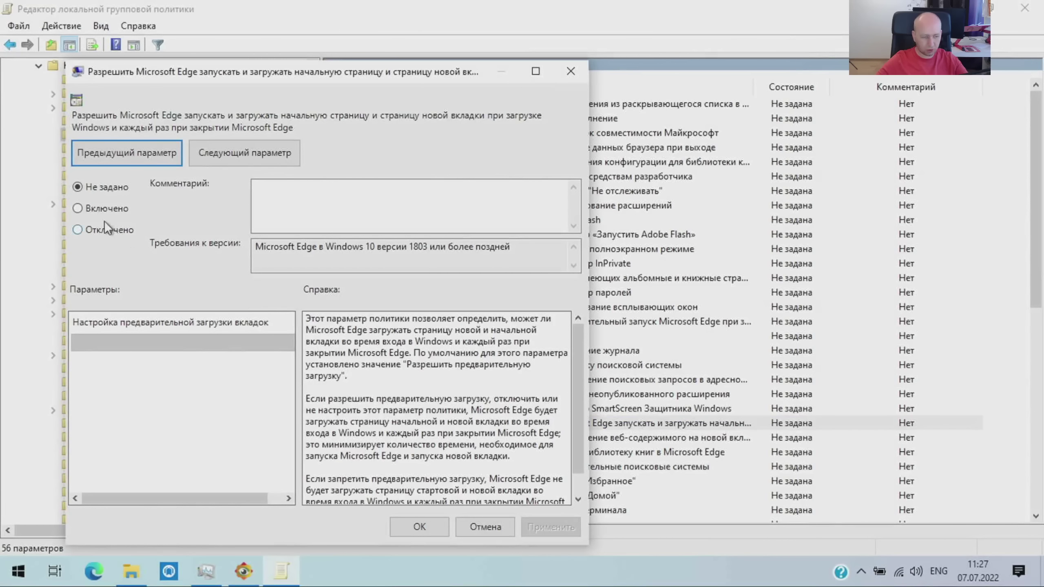
left_click(103, 208)
left_click(419, 527)
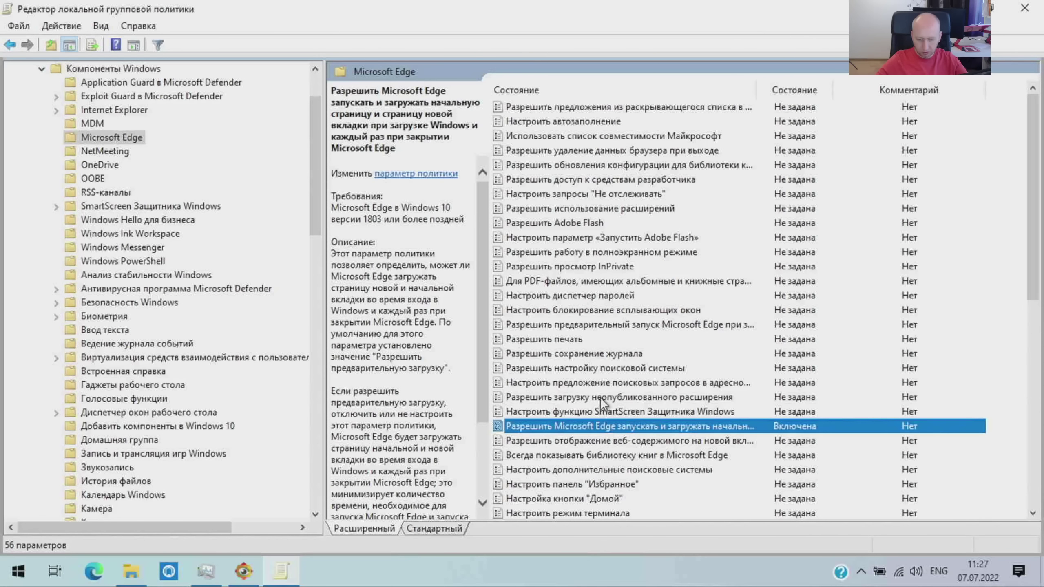
Step: Enable the Microsoft Edge prelaunch policy with the option "Запретить предварительный запуск", and close the policy editor and FastStone Image Viewer
double_click(608, 325)
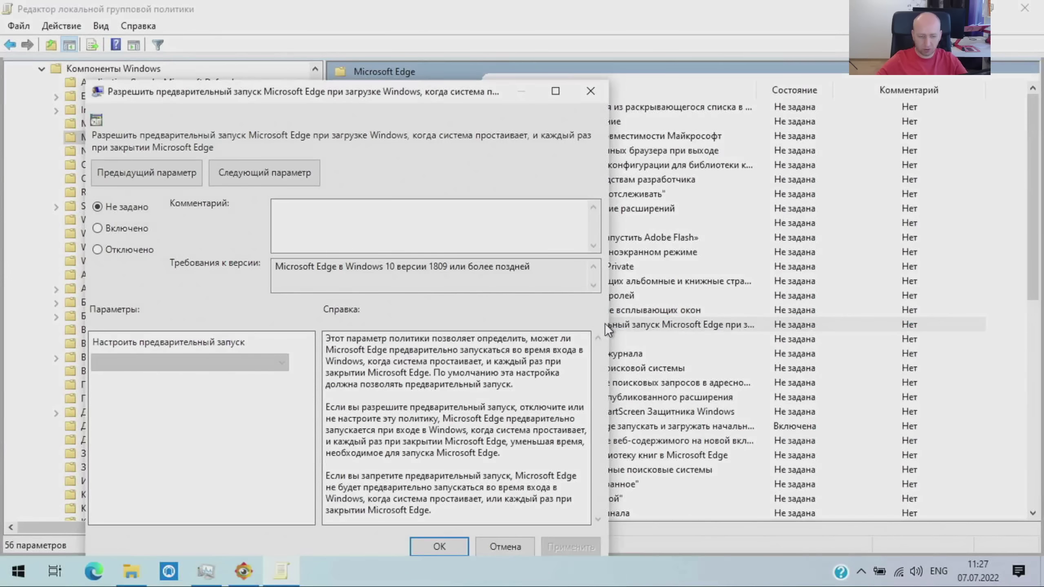
left_click(98, 229)
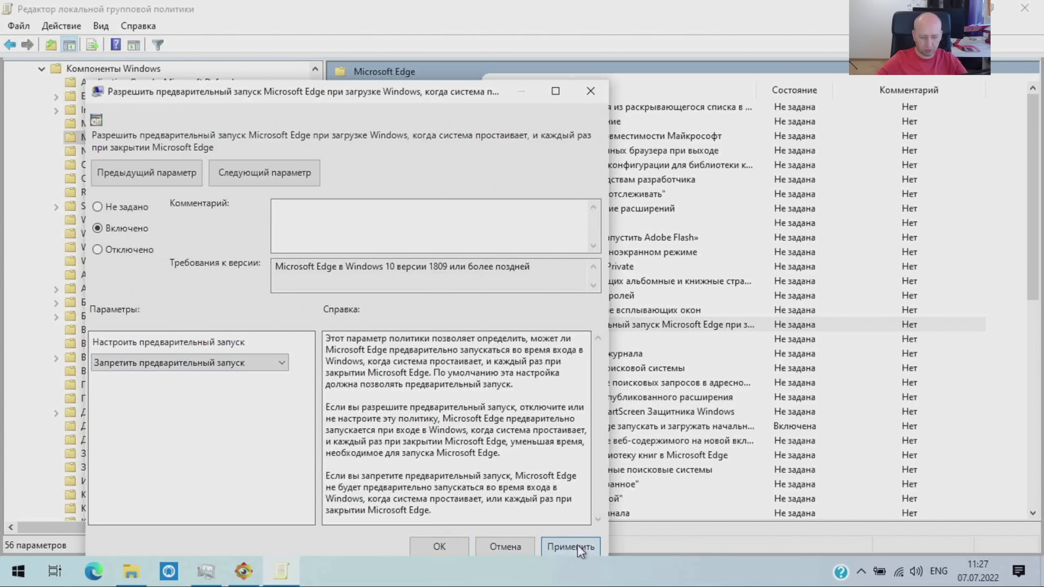
left_click(439, 546)
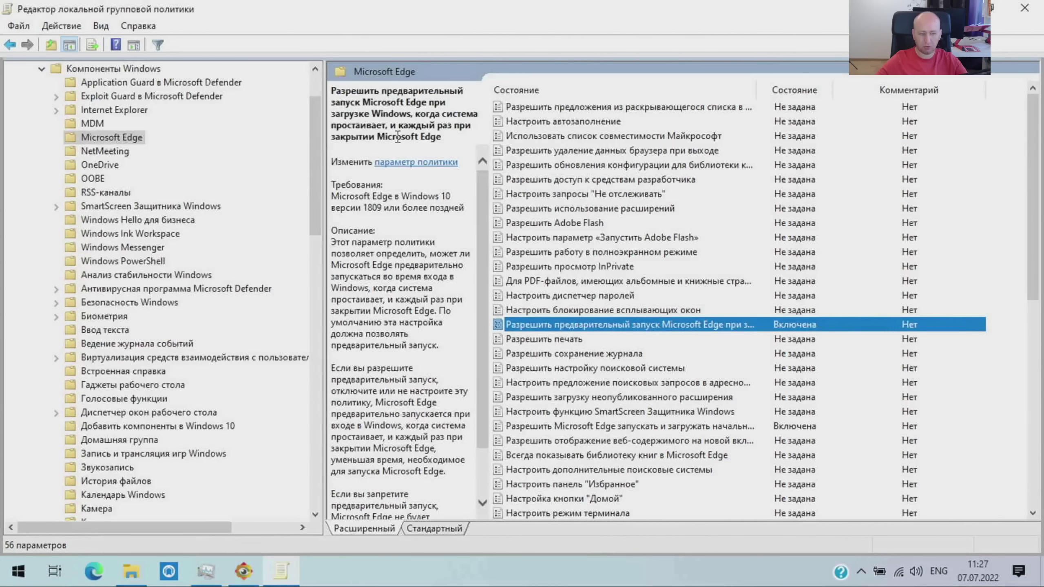
left_click(1023, 8)
left_click(936, 78)
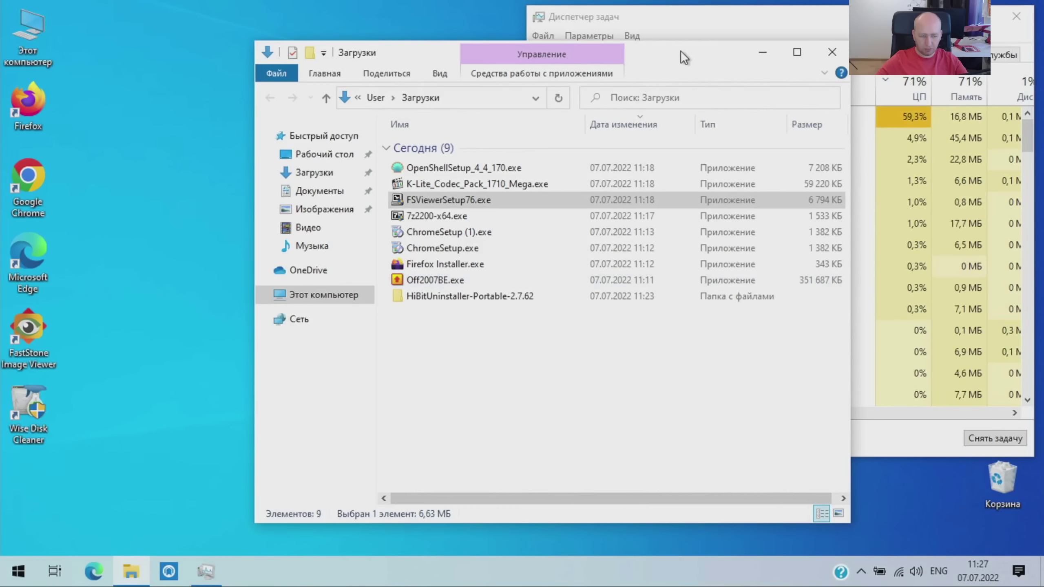
Step: Delete the OpenShell, K-Lite, FSViewer, 7z2200-x64, both ChromeSetup and Firefox installers from the Загрузки folder
left_click_drag(680, 51, 653, 26)
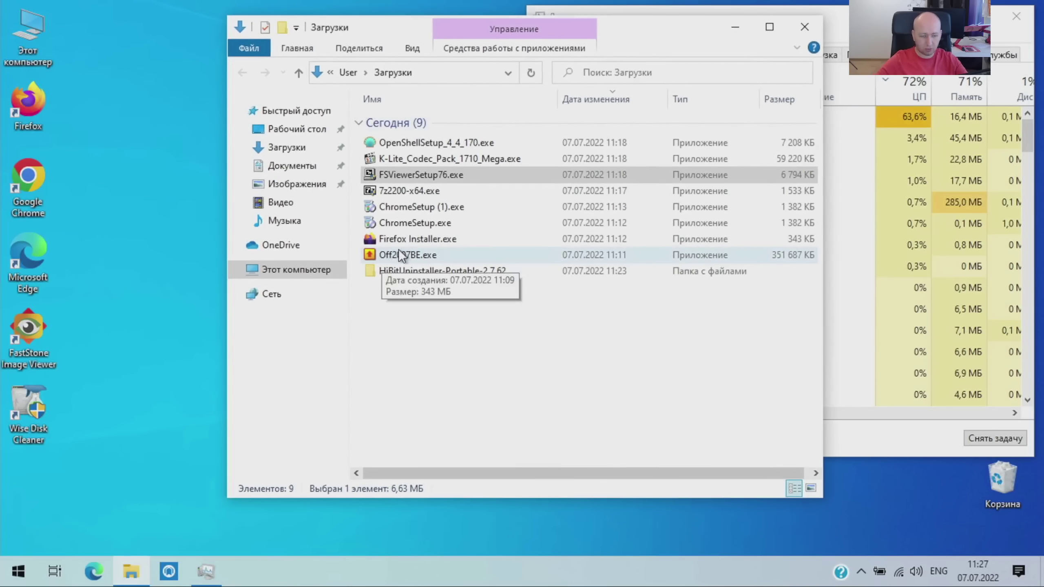
left_click(414, 207)
left_click(412, 223, "ctrl")
left_click(417, 190, "ctrl")
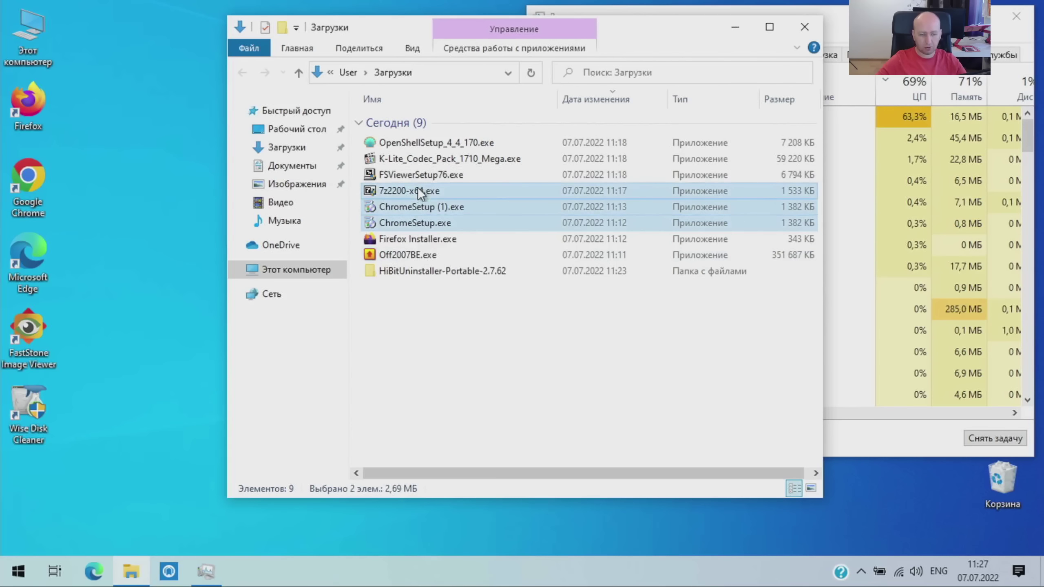
left_click(419, 175, "ctrl")
left_click(423, 144, "ctrl")
left_click(441, 162, "ctrl")
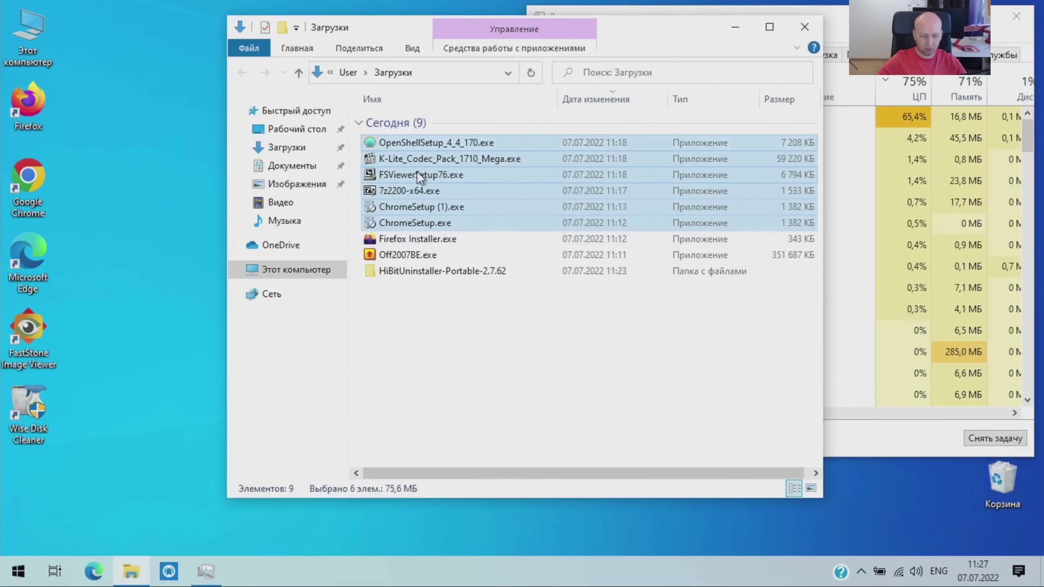
right_click(417, 171)
left_click(448, 395)
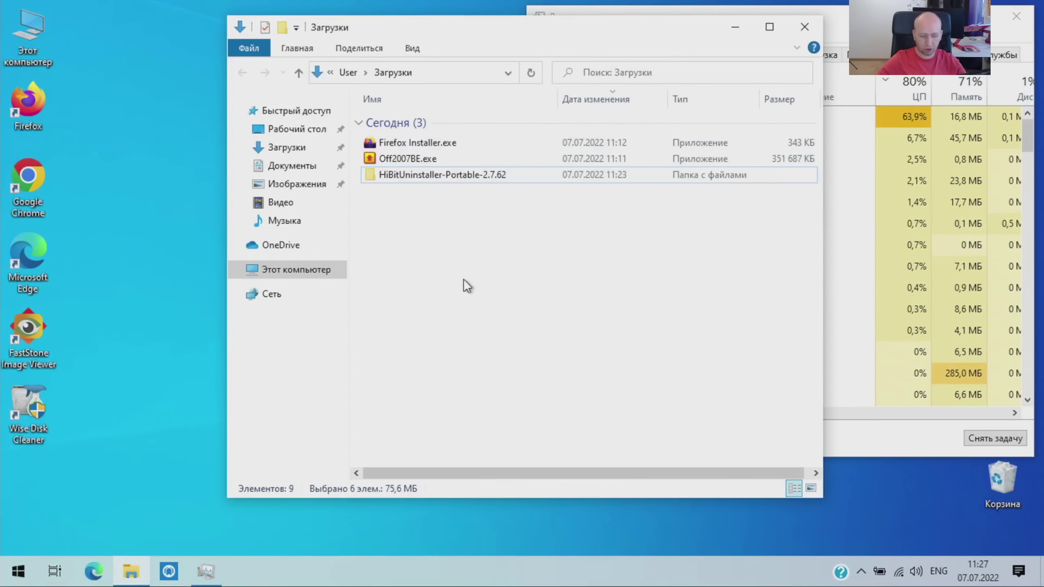
left_click(421, 145)
key("Delete")
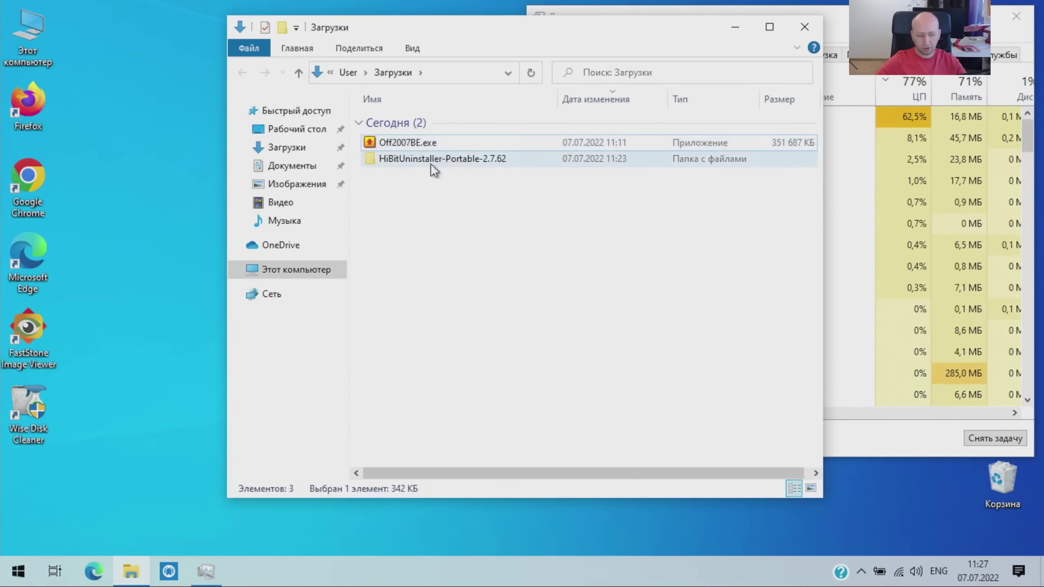
Step: Run Off2007BE.exe from the Загрузки folder as administrator and allow it to make changes to the device
right_click(406, 142)
left_click(429, 172)
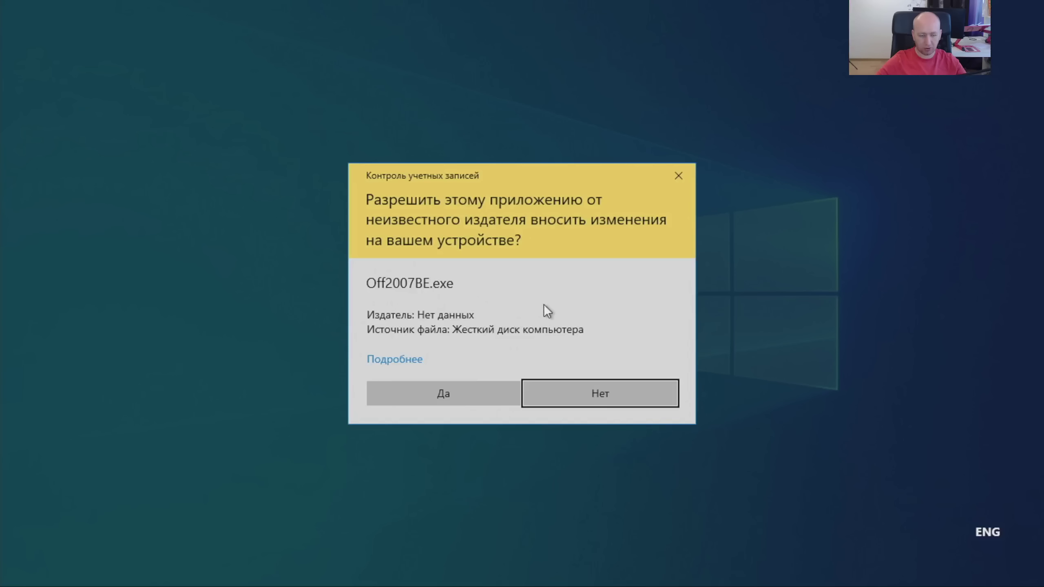
left_click(462, 391)
left_click(494, 340)
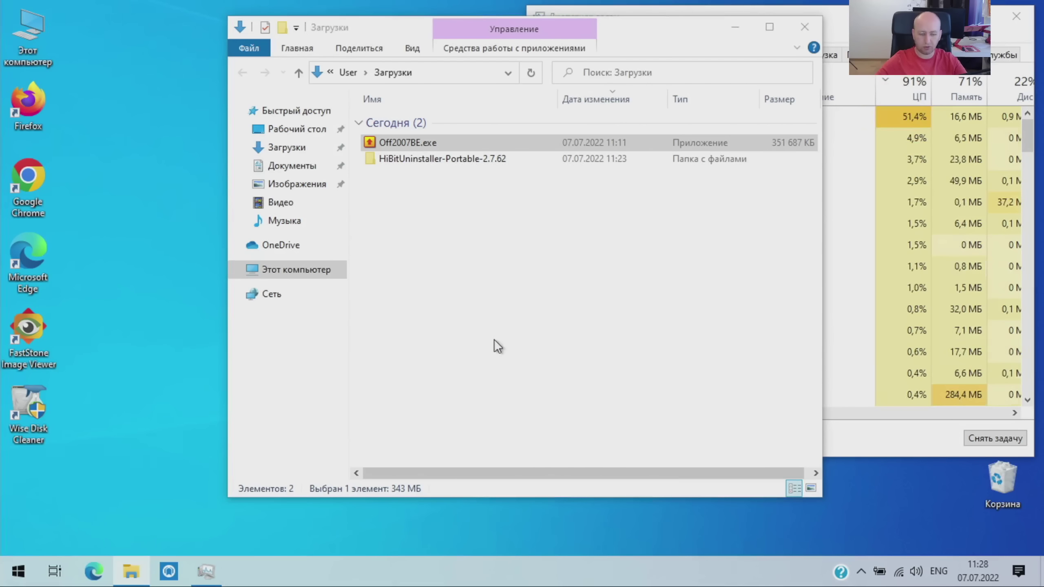
Step: Arrange the Загрузки and Task Manager windows side by side, making the Загрузки window smaller
left_click_drag(671, 33, 535, 81)
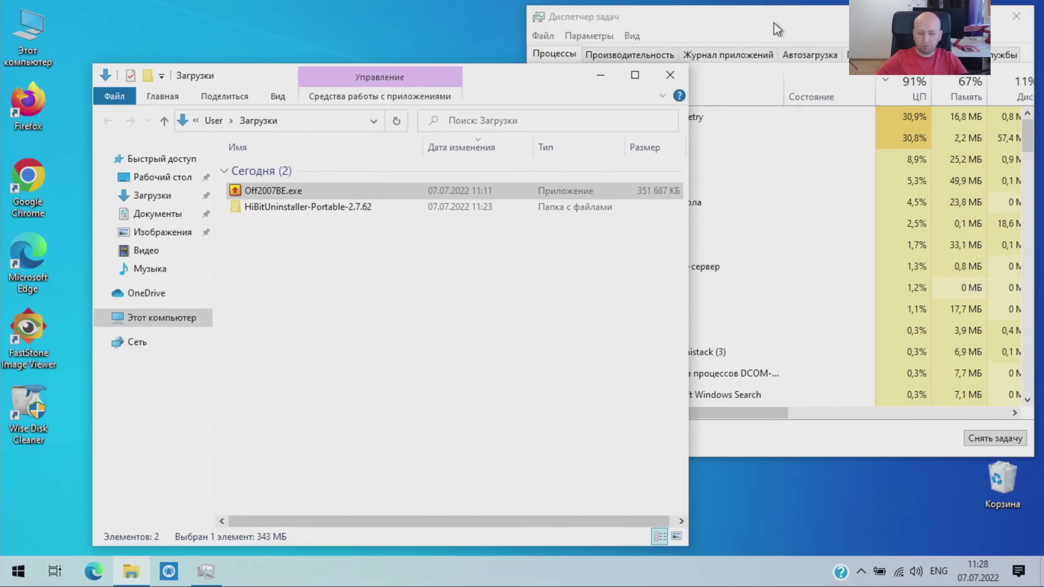
left_click_drag(773, 22, 626, 30)
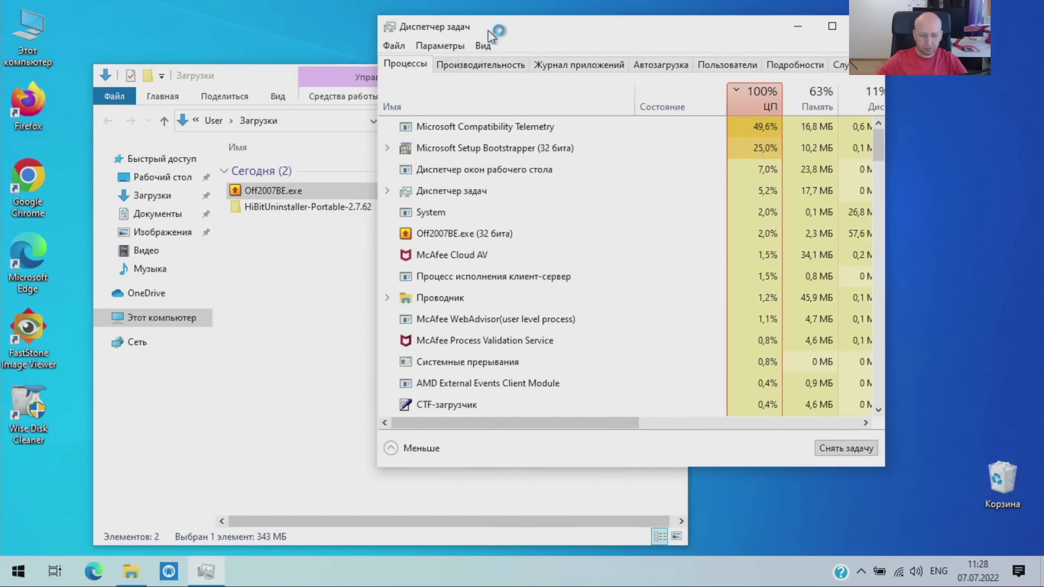
left_click_drag(494, 22, 779, 66)
left_click_drag(426, 70, 473, 26)
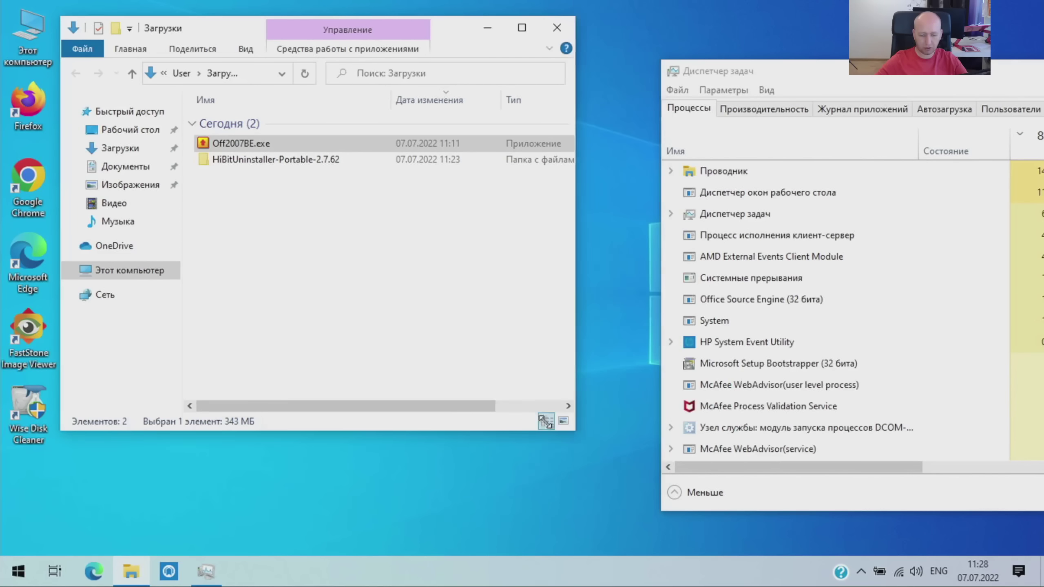
left_click_drag(656, 498, 514, 424)
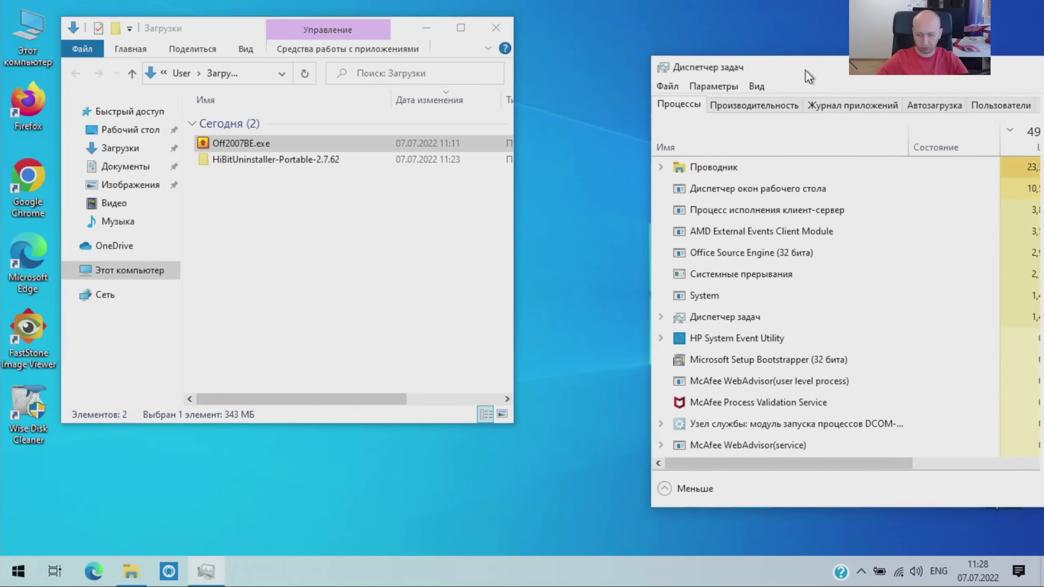
Step: Place the Task Manager window beside the Загрузки window and empty the Recycle Bin, confirming the permanent deletion
left_click_drag(805, 69, 681, 20)
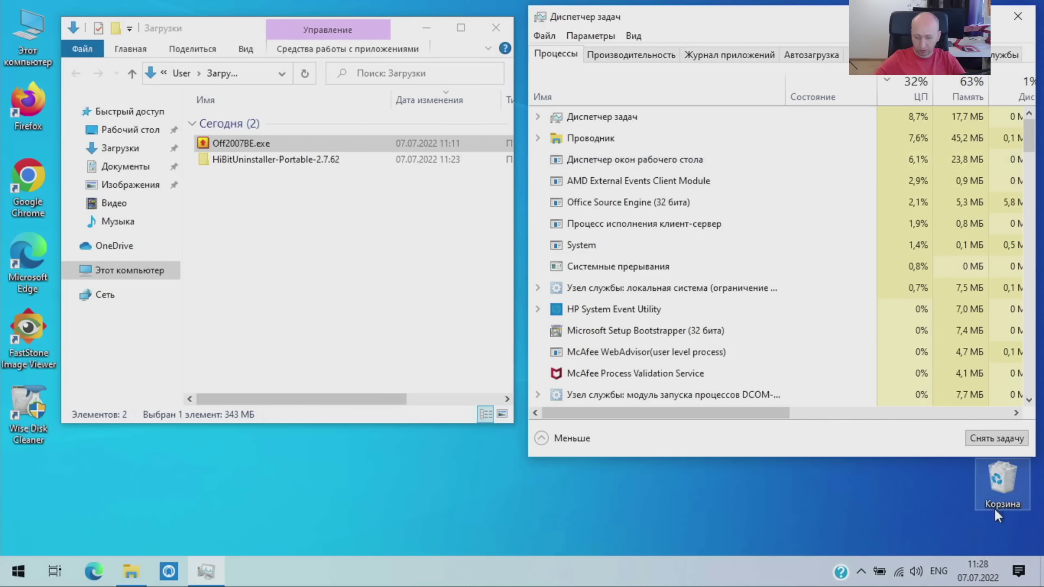
right_click(1005, 476)
left_click(854, 357)
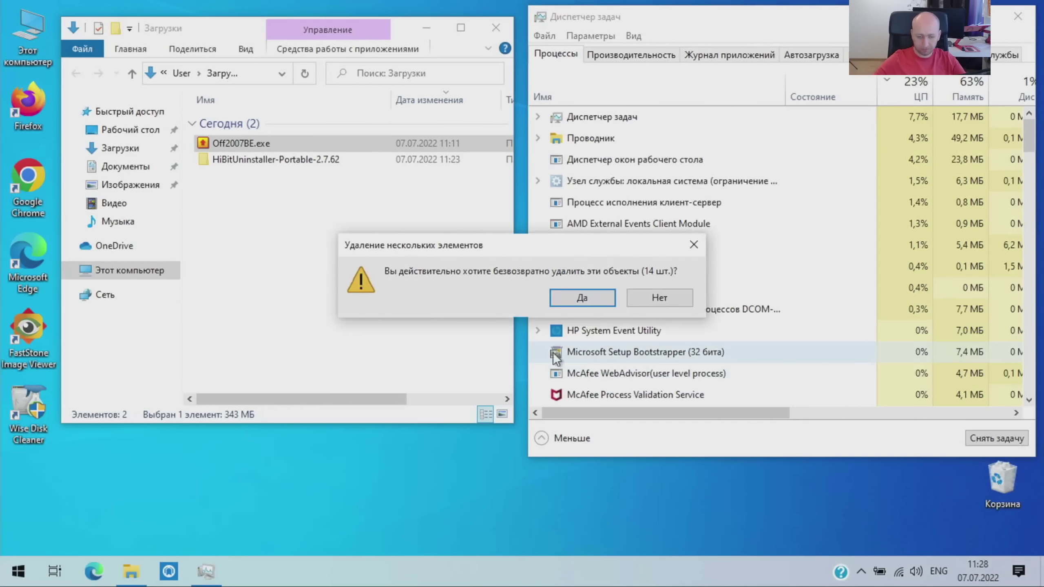
left_click(570, 296)
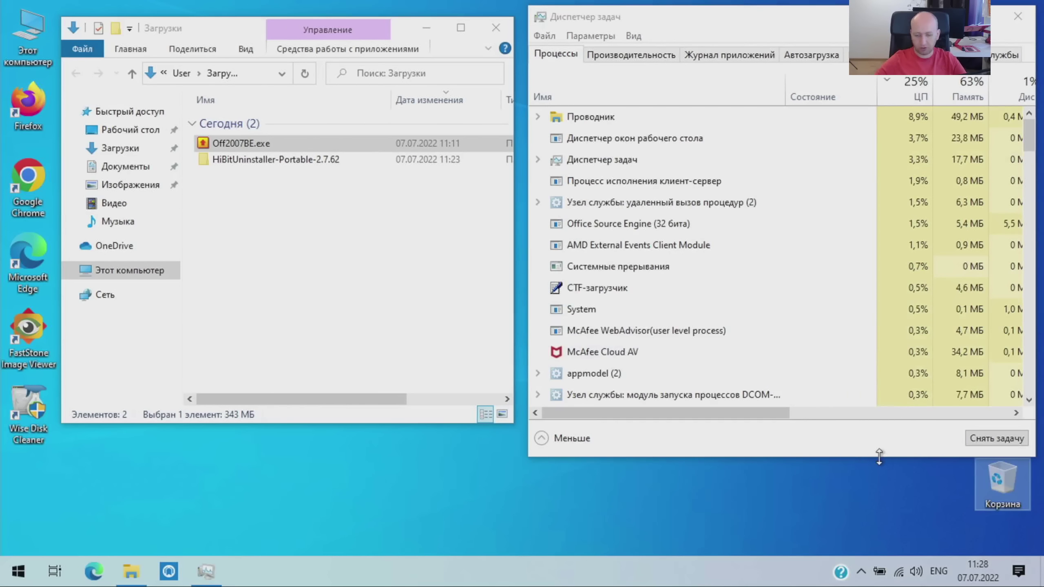
Step: Reduce the height of the Task Manager and Загрузки windows and line them up side by side
left_click_drag(879, 456, 878, 396)
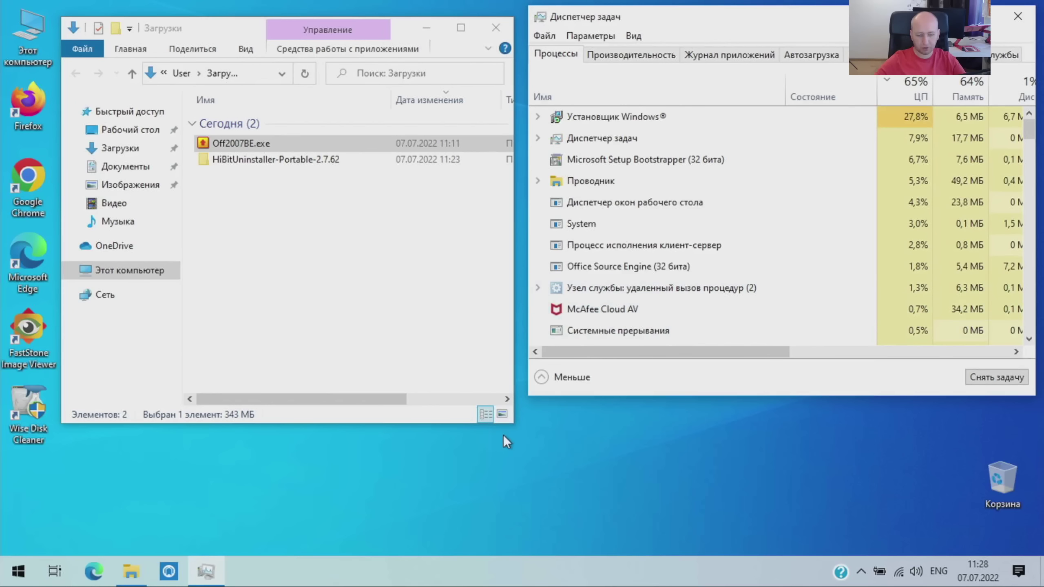
left_click_drag(496, 423, 495, 398)
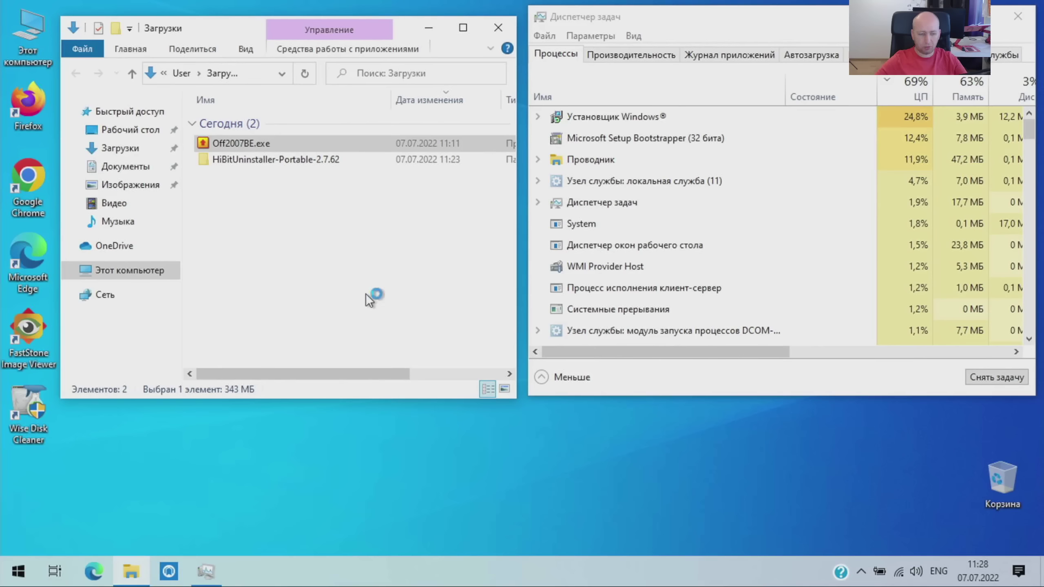
left_click_drag(215, 28, 219, 28)
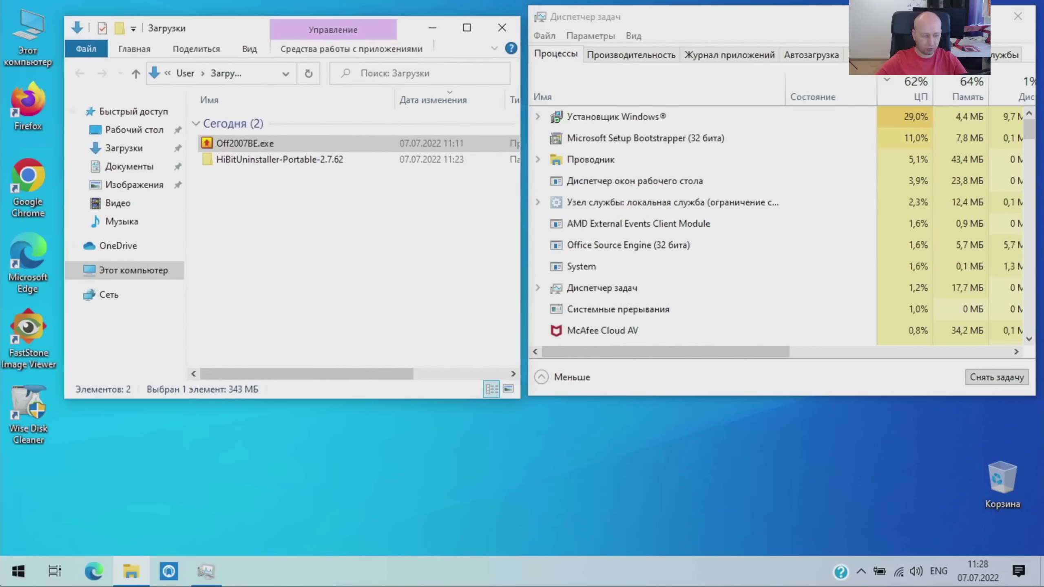
left_click(628, 120)
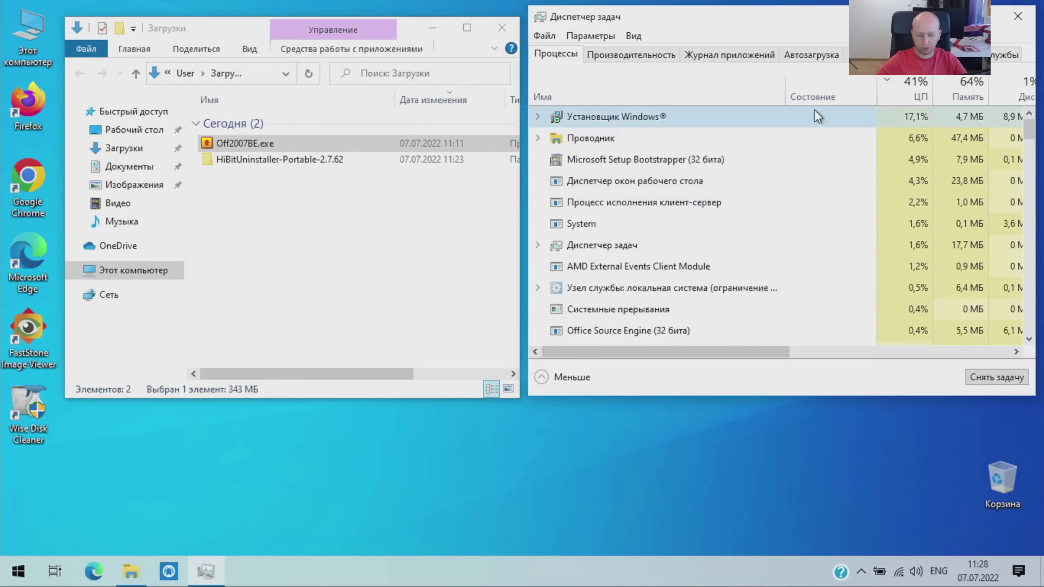
mouse_move(236, 30)
left_mouse_down()
mouse_move(238, 161)
mouse_move(230, 23)
left_mouse_up()
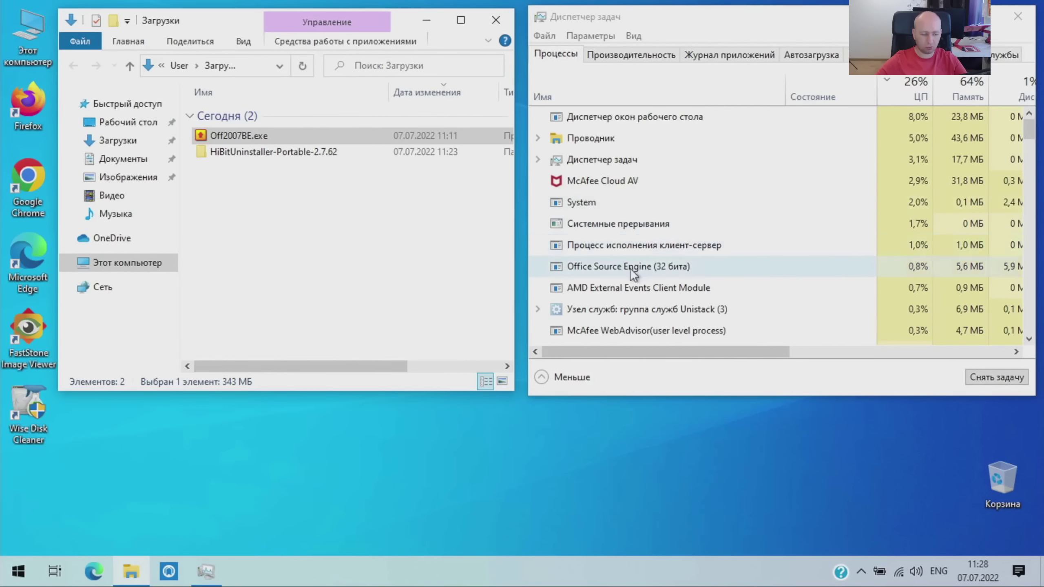
Step: Run HiBitUninstaller-Portable.exe from the HiBitUninstaller-Portable-2.7.62 folder as administrator and allow it to make changes to the device
double_click(34, 33)
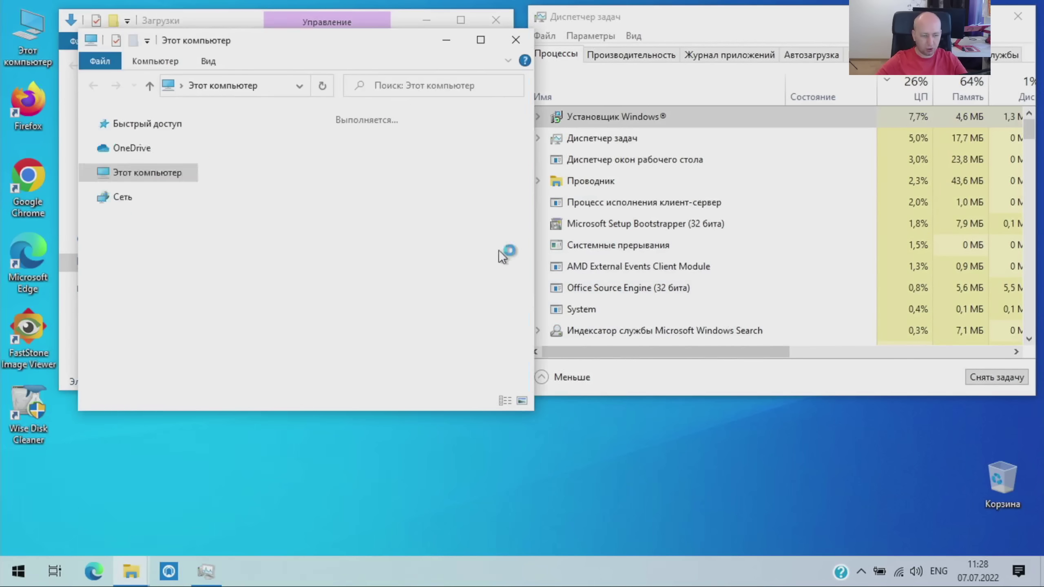
left_click(515, 40)
double_click(270, 150)
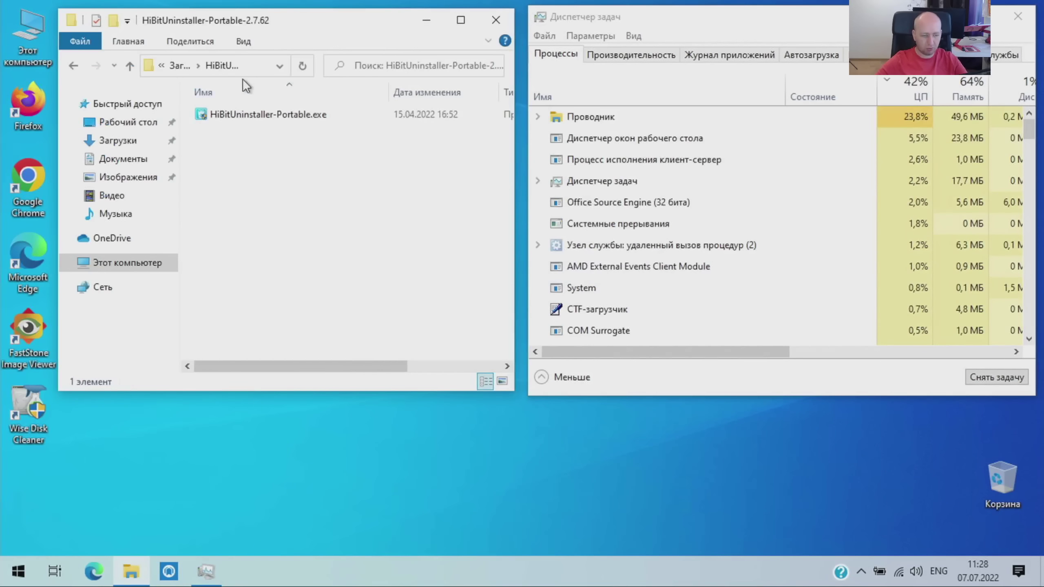
left_click(229, 114)
right_click(230, 114)
left_click(263, 143)
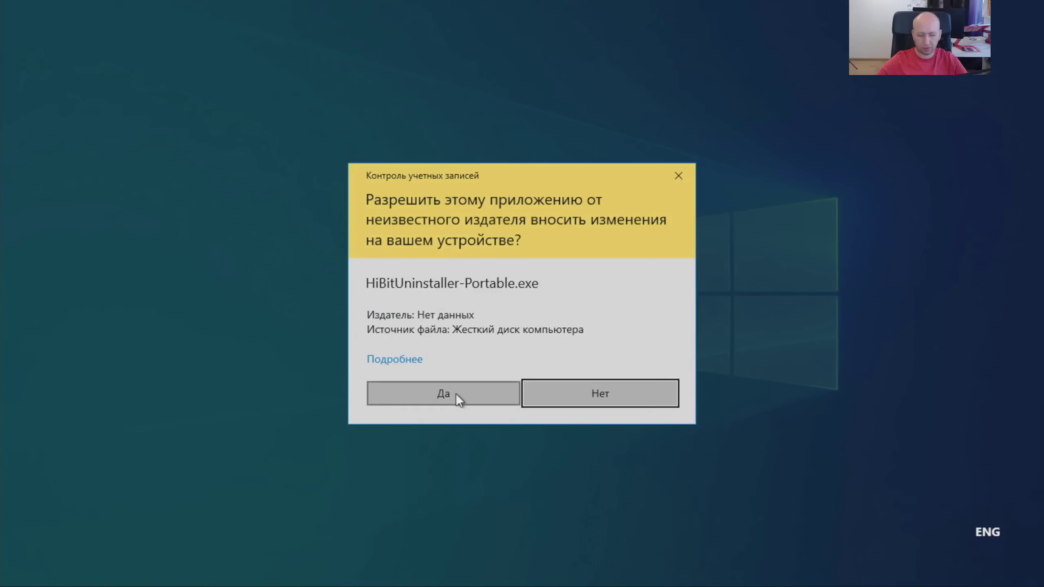
left_click(455, 393)
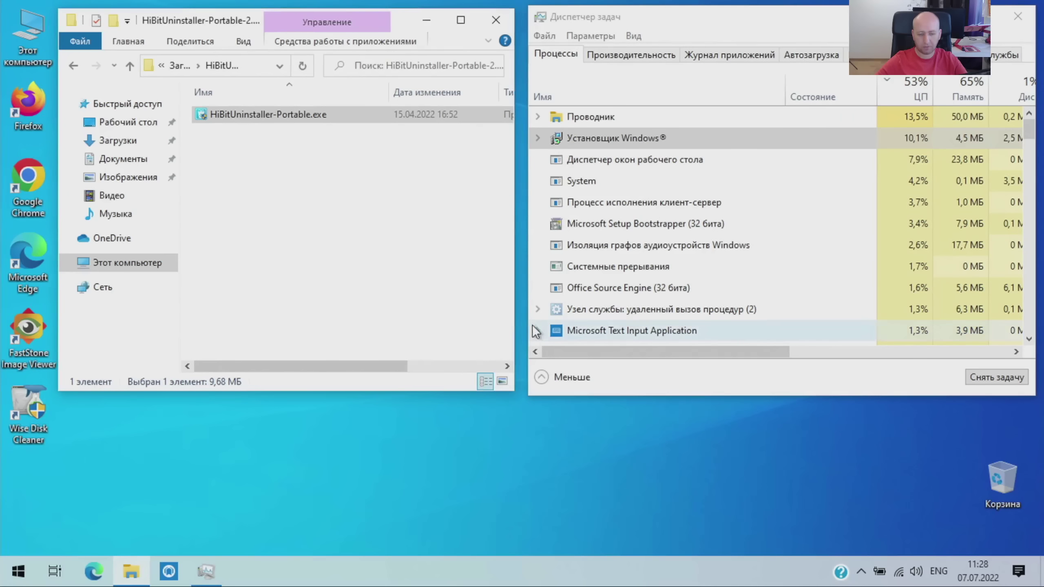
left_click(486, 317)
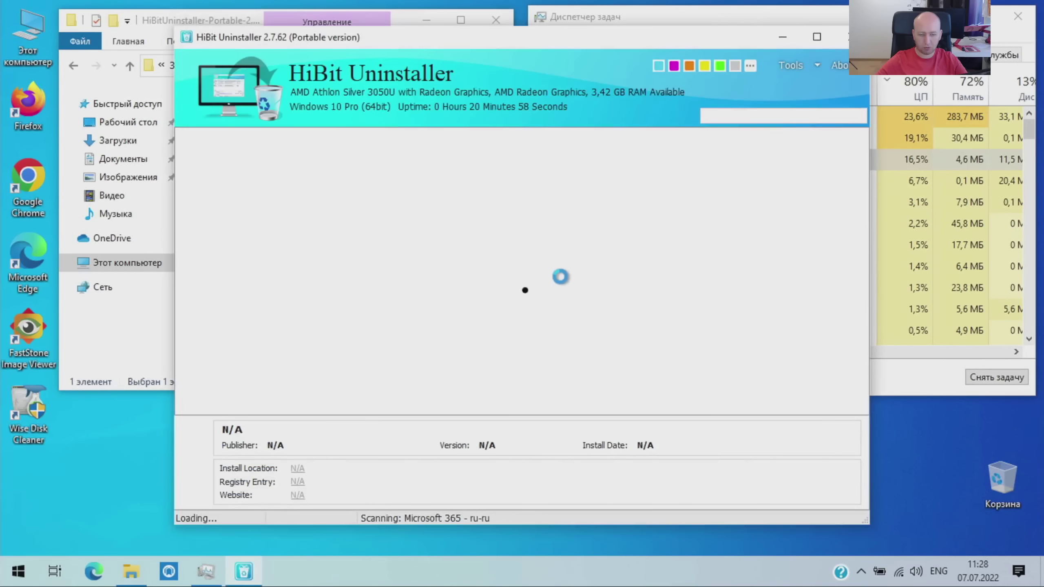
Step: Open the Windows Store Apps Manager tool of HiBit Uninstaller and move its window higher on the desktop
left_click_drag(625, 37, 596, 40)
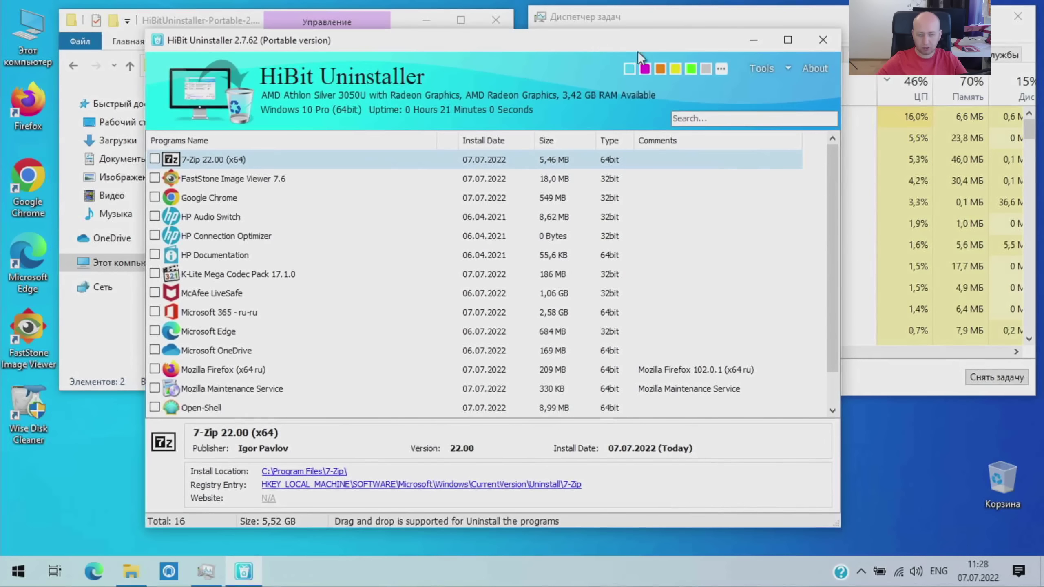
left_click(760, 63)
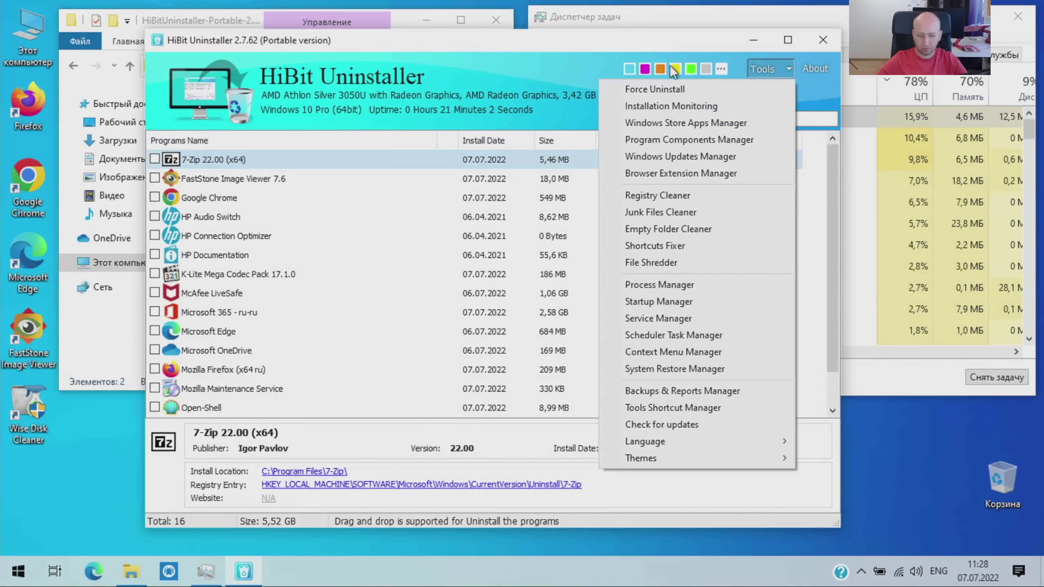
left_click(649, 123)
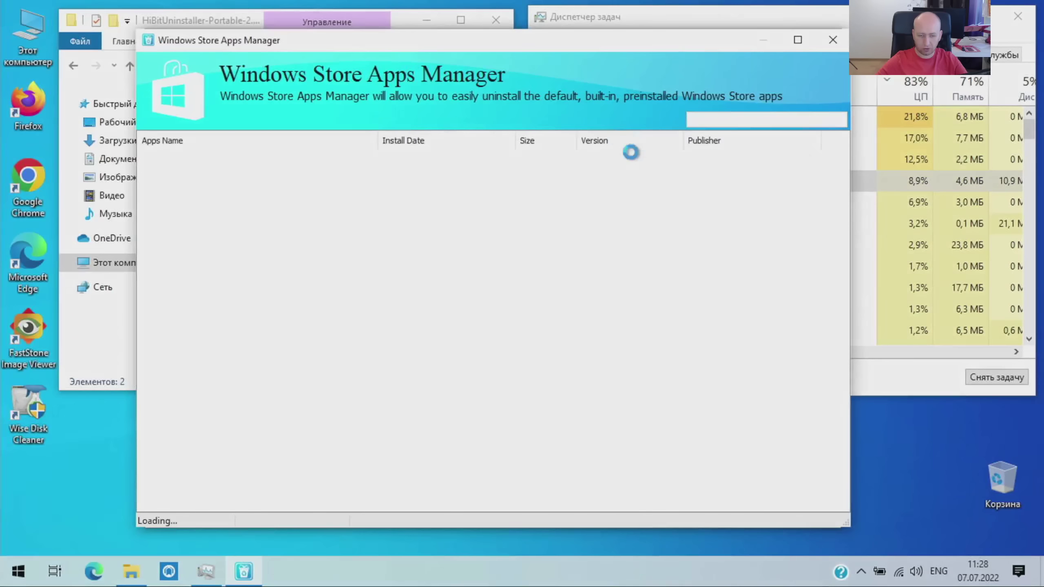
left_click_drag(432, 47, 421, 20)
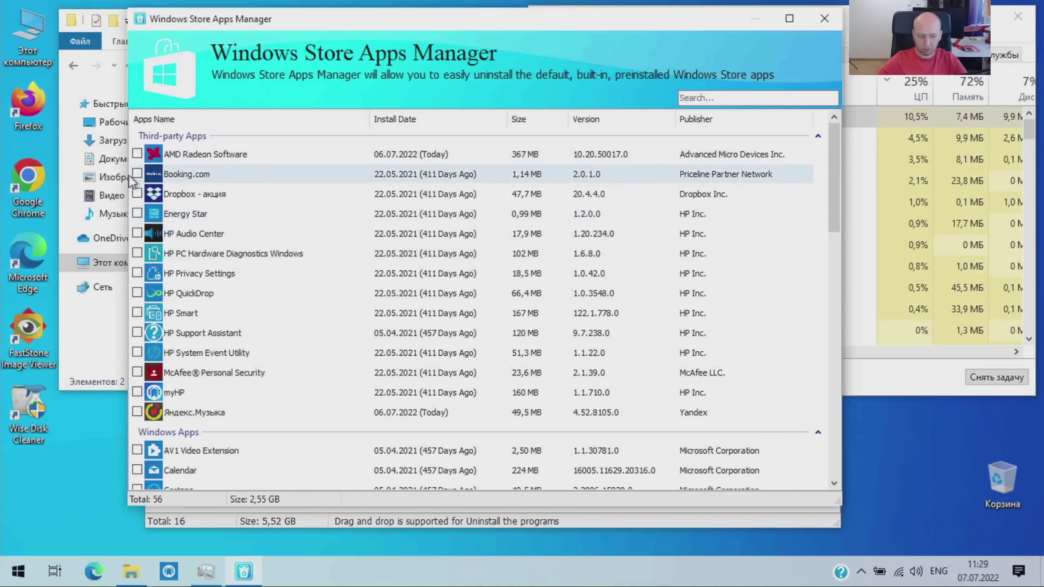
left_click(25, 35)
right_click(25, 34)
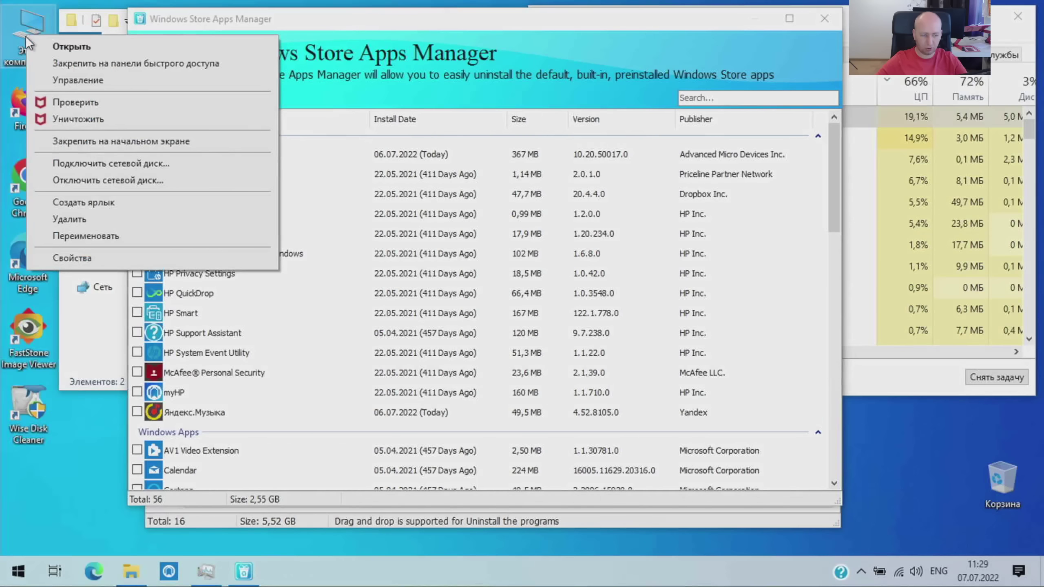
left_click(270, 16)
Step: Mark the third-party apps Booking.com, Dropbox - акция, HP Smart, HP Support Assistant, McAfee® Personal Security, myHP and Яндекс.Музыка for uninstalling
left_click(137, 174)
left_click(137, 193)
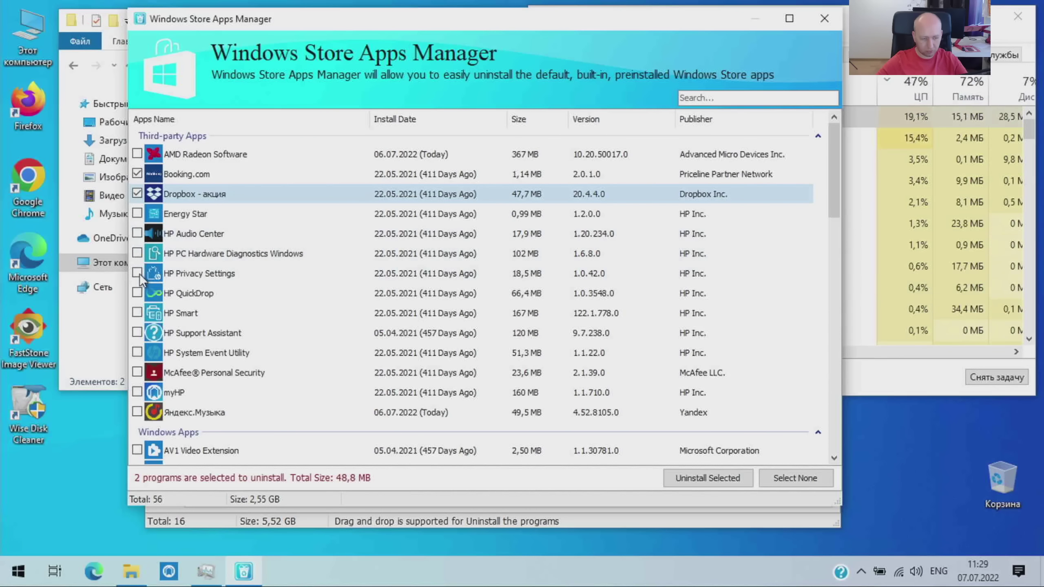
left_click(137, 313)
left_click(137, 333)
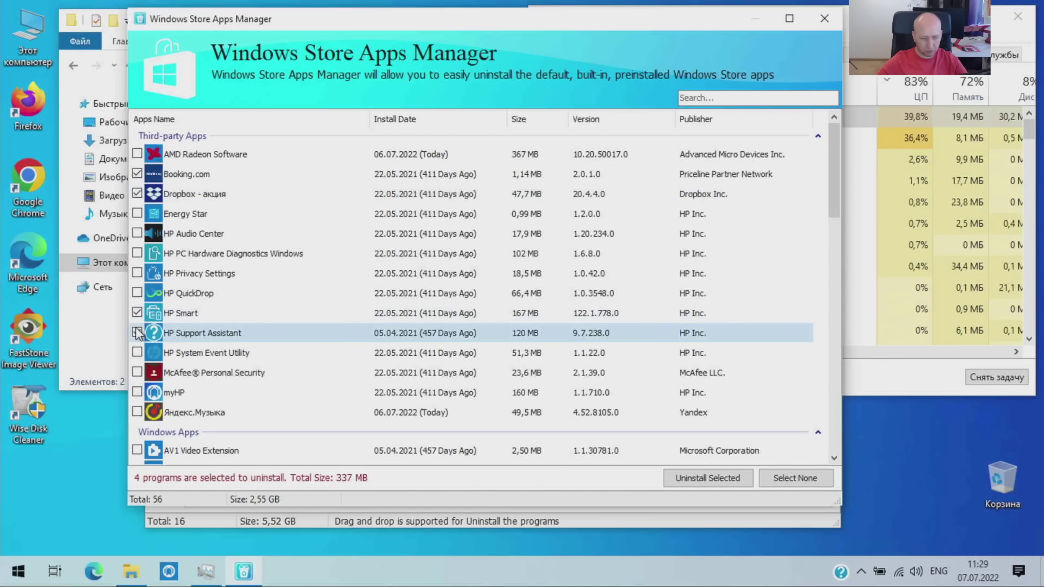
left_click(138, 372)
left_click(137, 392)
left_click(137, 411)
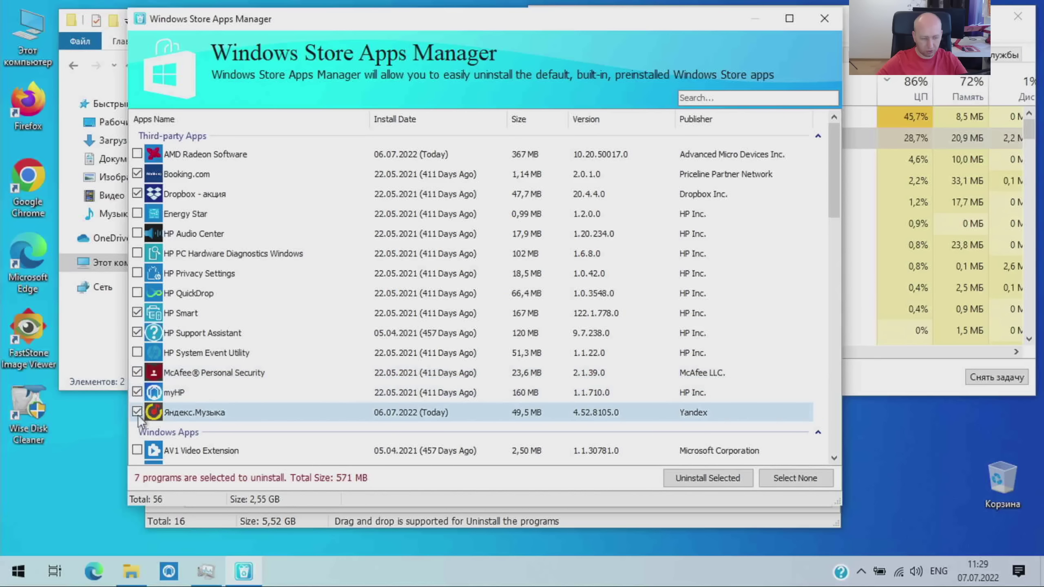
Step: Add HP PC Hardware Diagnostics Windows, HP Privacy Settings and HP QuickDrop to the apps selected for uninstalling
left_click(137, 253)
left_click(137, 274)
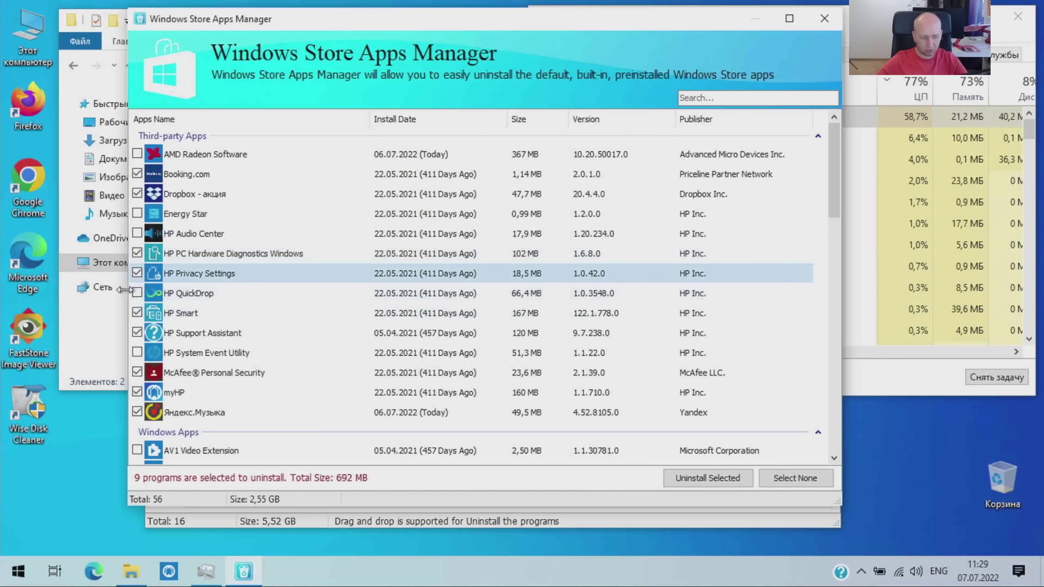
left_click(137, 293)
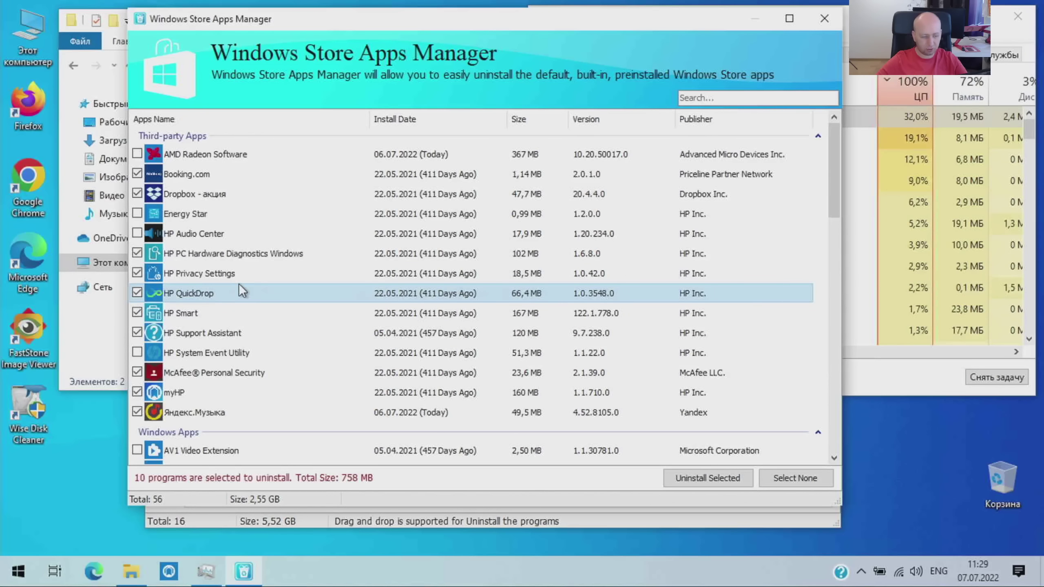
Step: Select Cortana and Mobile Plans among the Windows Apps for uninstalling
scroll(245, 273, "down", 4)
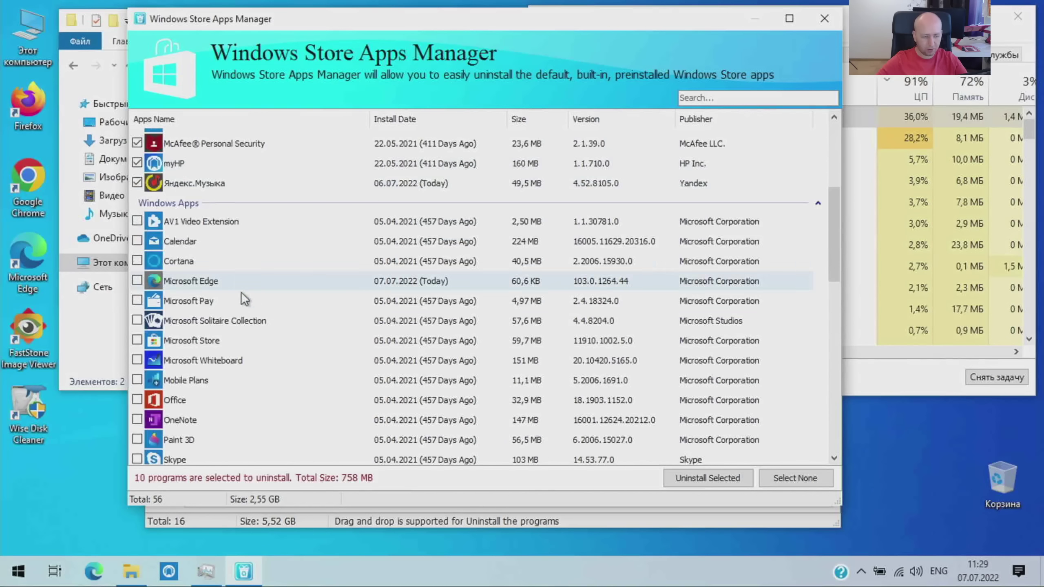
left_click(137, 261)
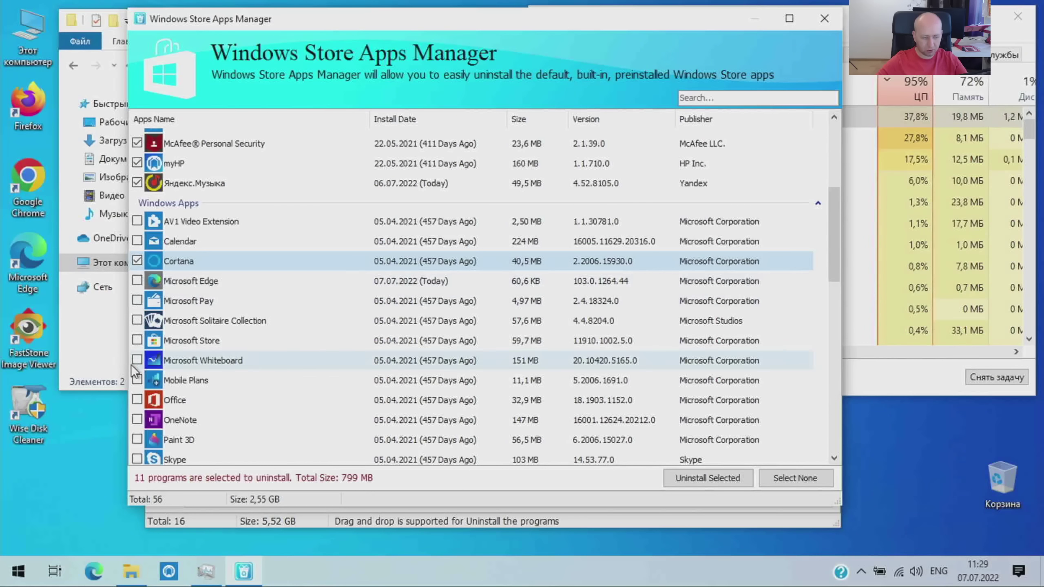
scroll(137, 366, "down", 1)
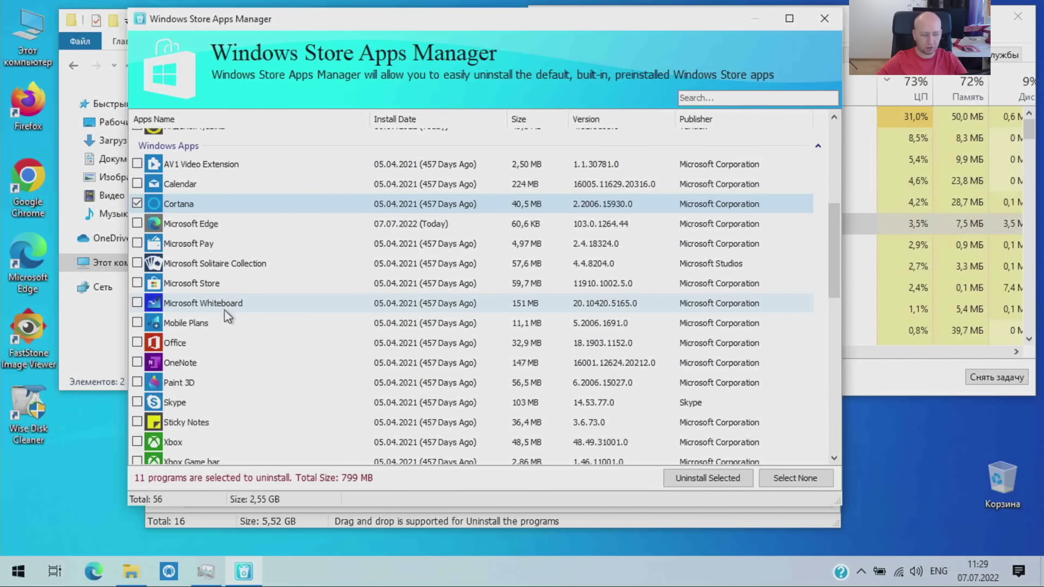
left_click(137, 324)
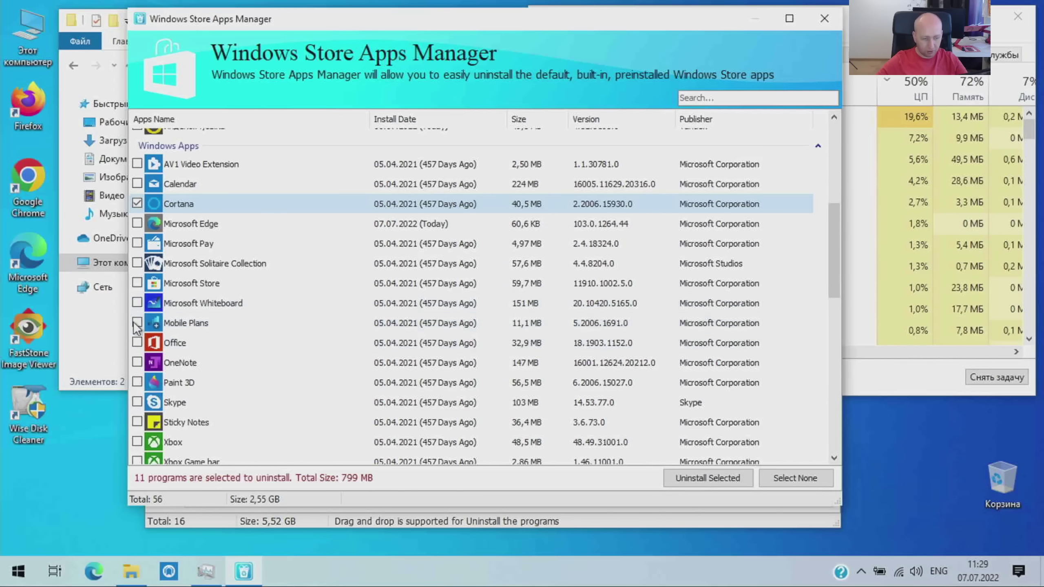
Step: Mark Mobile Plans, Office, Skype, Xbox, both Xbox Game Bar entries, Xbox Game Speech Window and Xbox Live for uninstalling
left_click(137, 343)
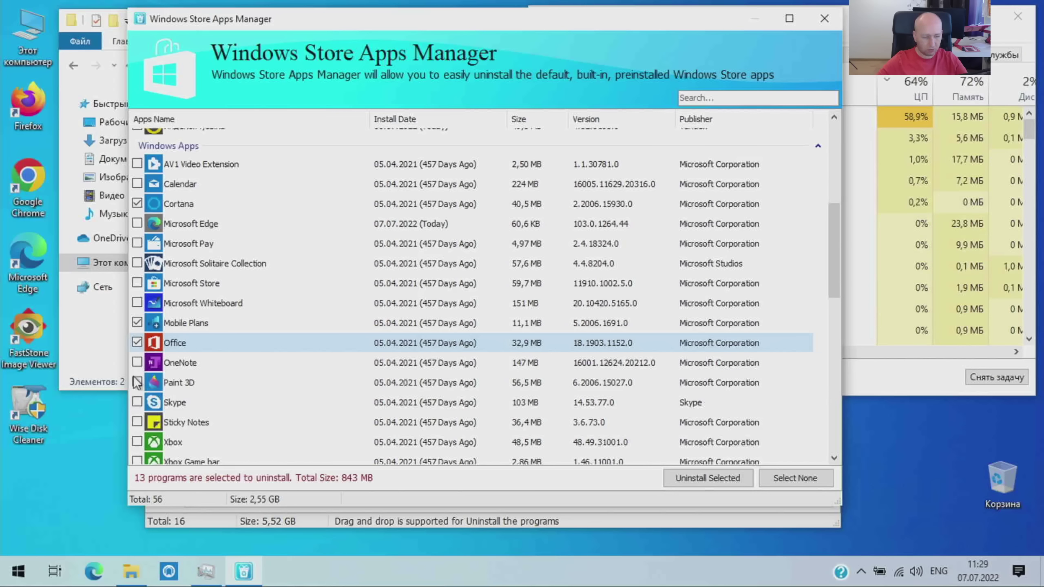
left_click(137, 401)
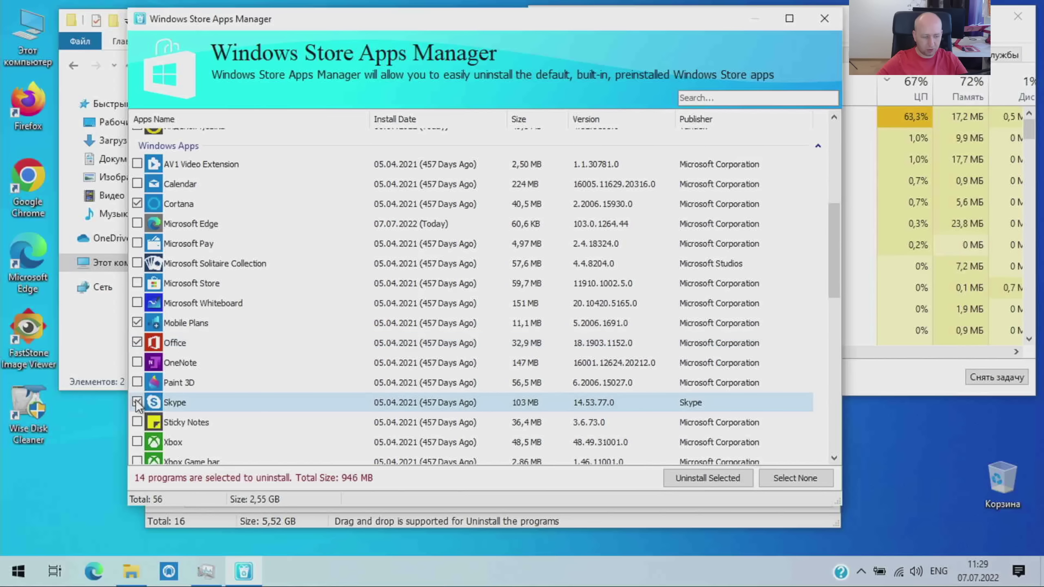
scroll(214, 411, "down", 2)
left_click(137, 327)
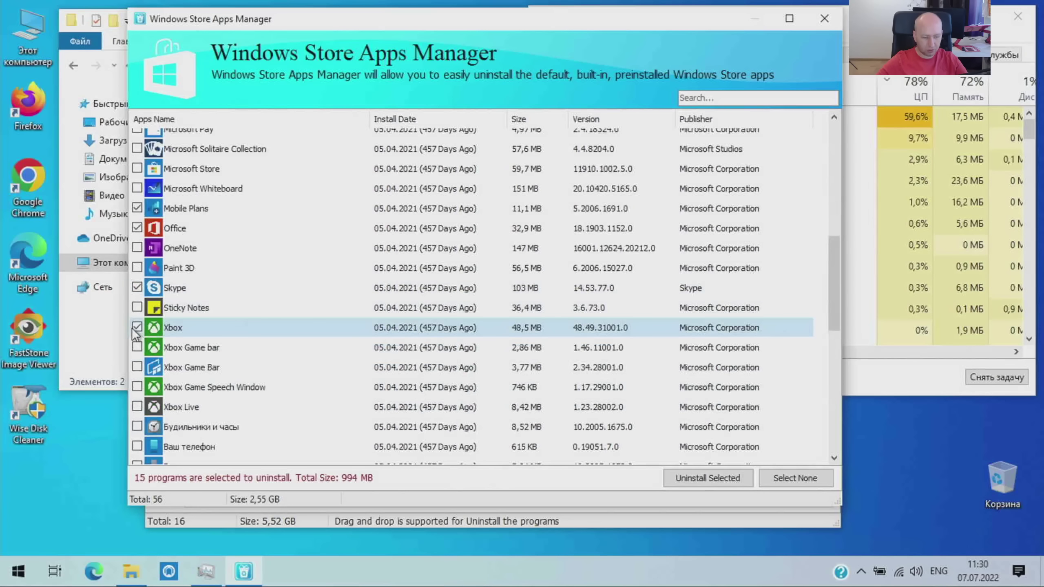
left_click(137, 347)
left_click(137, 367)
left_click(137, 387)
left_click(137, 406)
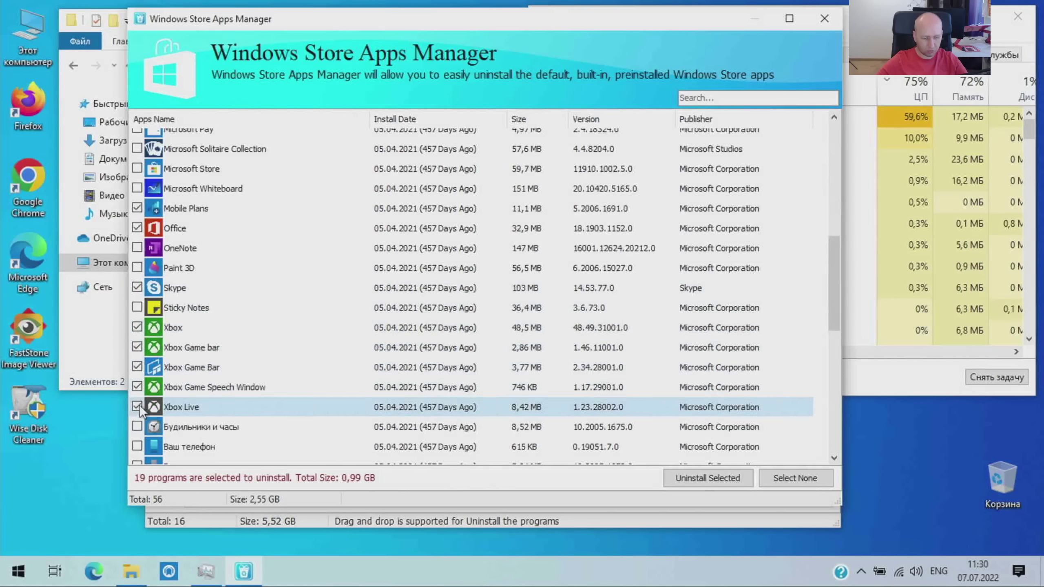
Step: Mark Ваш телефон, Кино и ТВ and Люди for uninstalling, leaving Музыка Groove unselected
scroll(247, 395, "down", 2)
left_click(137, 332)
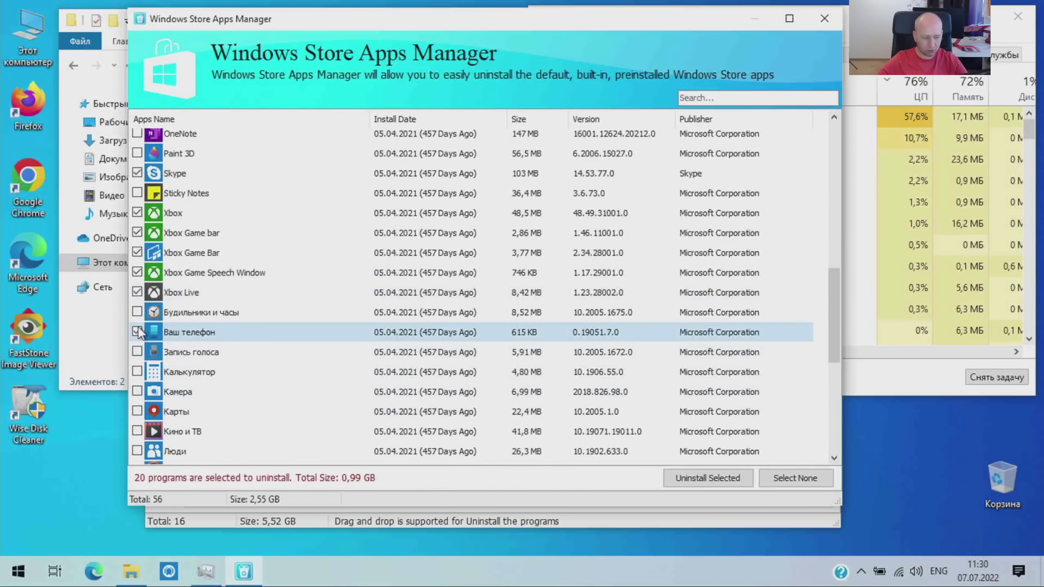
scroll(139, 372, "down", 1)
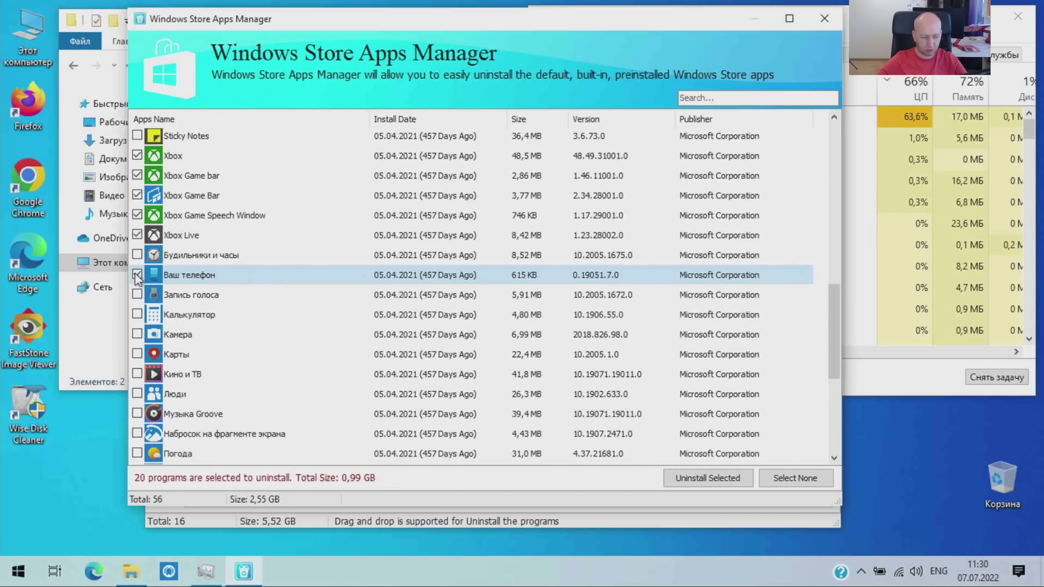
left_click(137, 374)
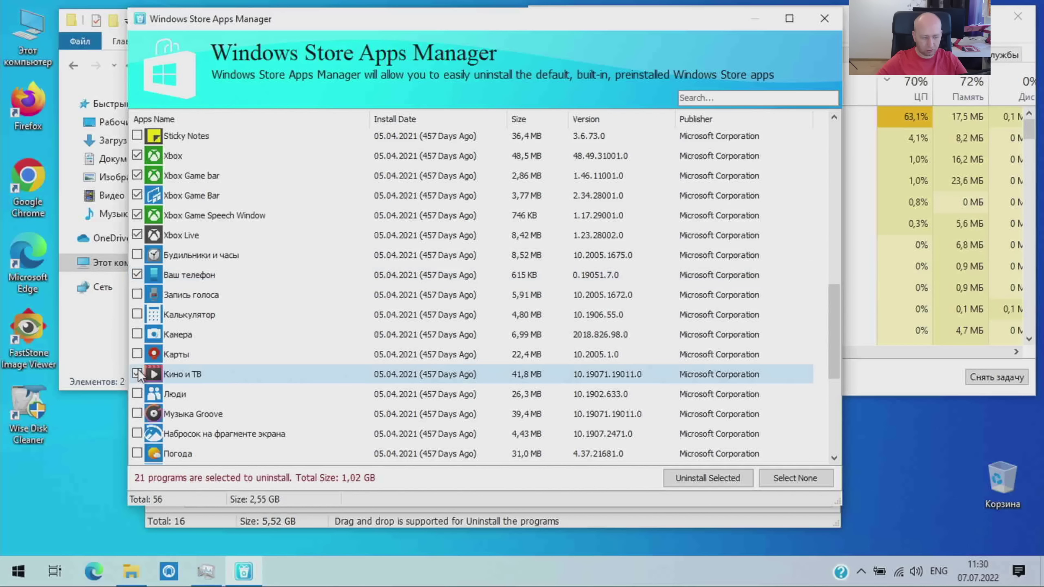
scroll(139, 409, "down", 1)
left_click(136, 337)
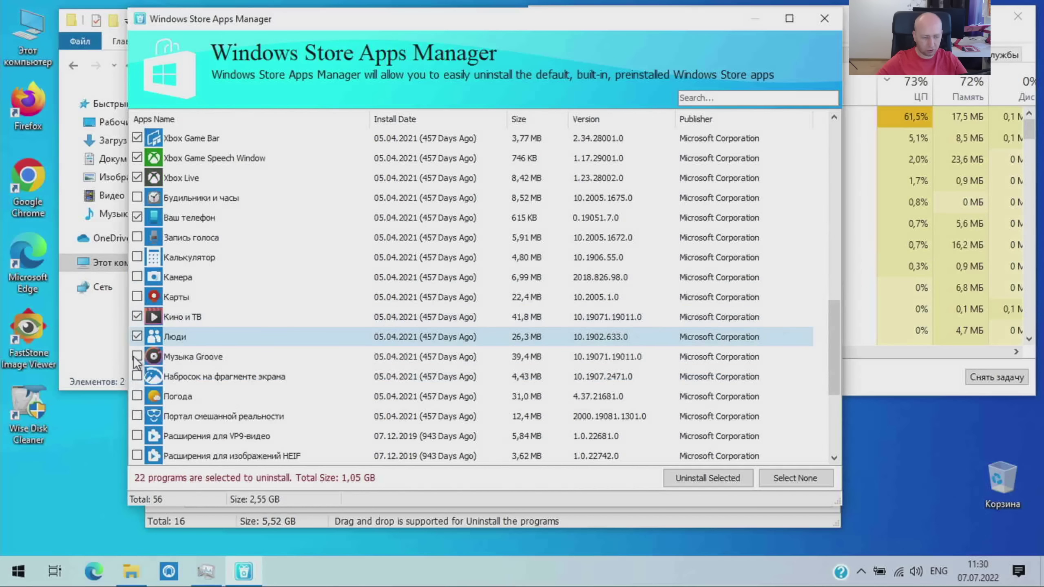
left_click(137, 356)
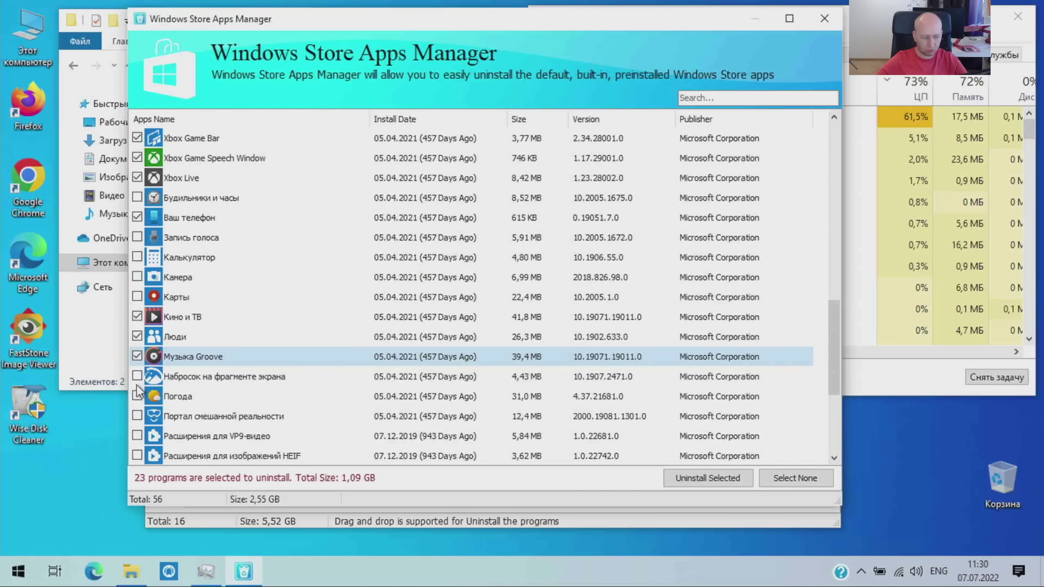
left_click(137, 356)
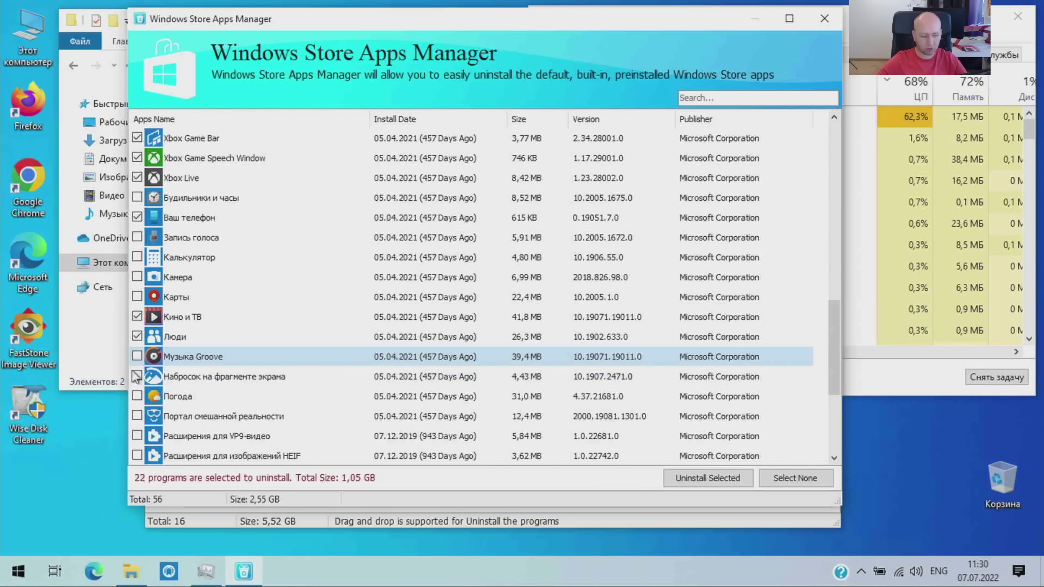
Step: Mark Советы, Техническая поддержка and Центр отзывов near the end of the app list for uninstalling
scroll(137, 401, "down", 2)
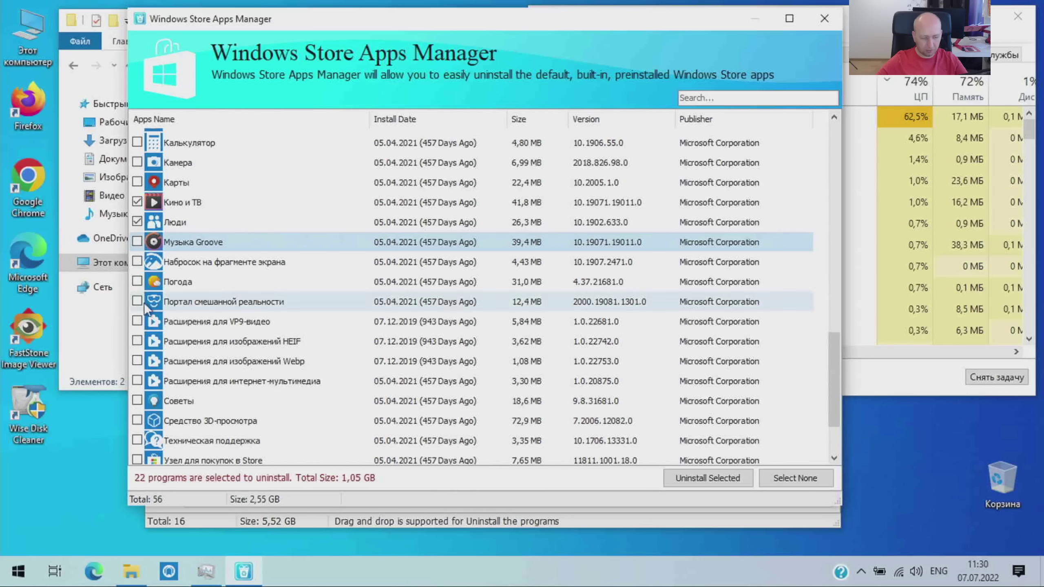
scroll(137, 364, "down", 1)
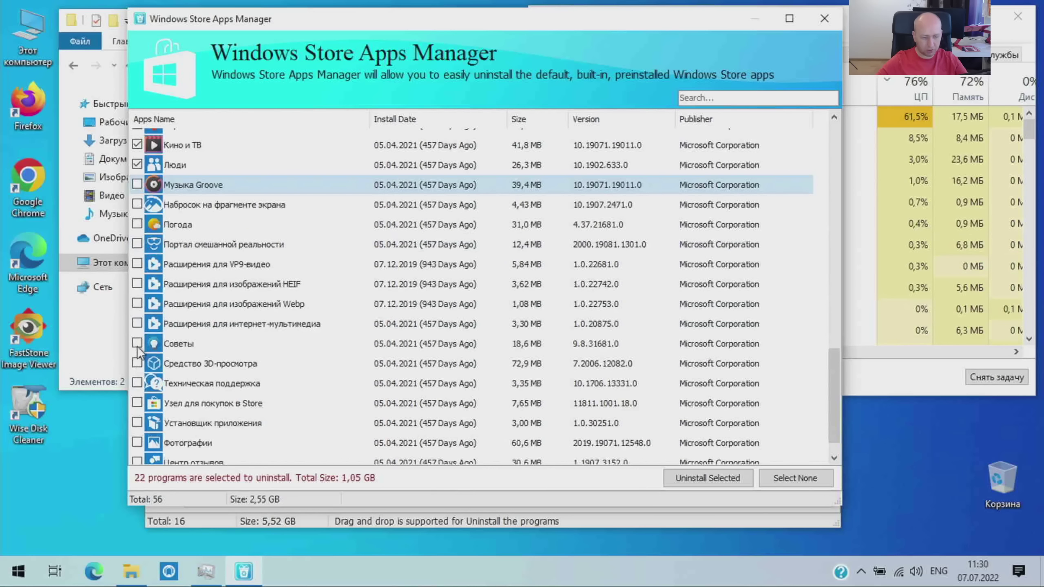
left_click(138, 345)
left_click(136, 383)
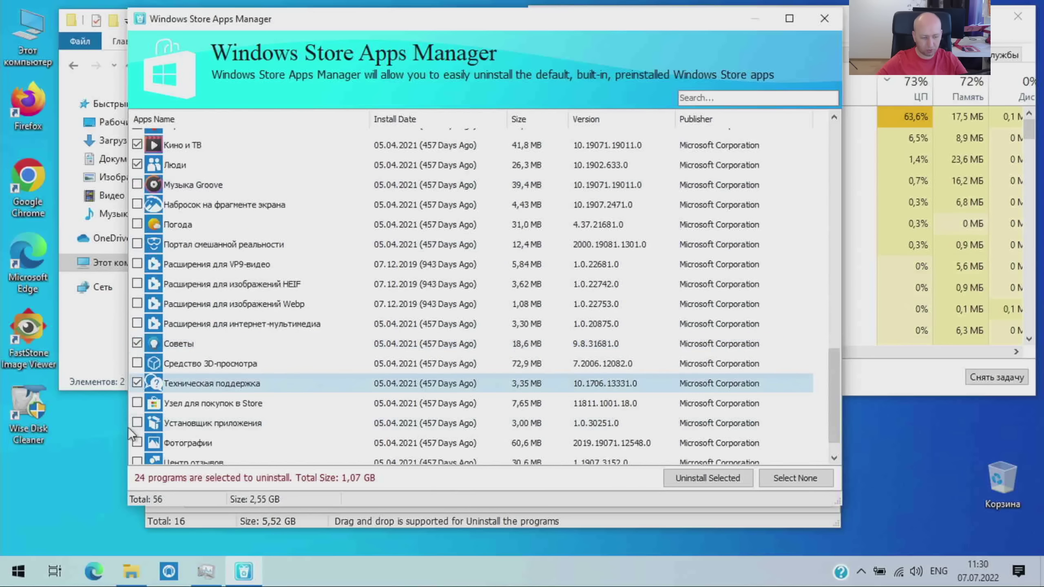
scroll(130, 436, "down", 1)
left_click(137, 434)
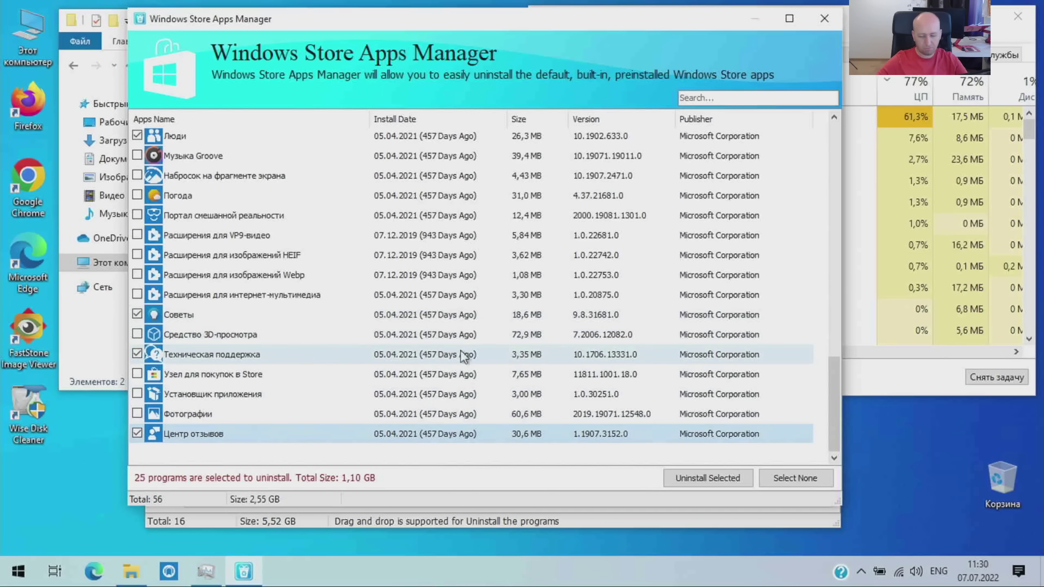
Step: Shift the apps manager window aside and launch Microsoft Office Word 2007 from the installed programs
left_click_drag(587, 18, 631, 40)
left_click(18, 571)
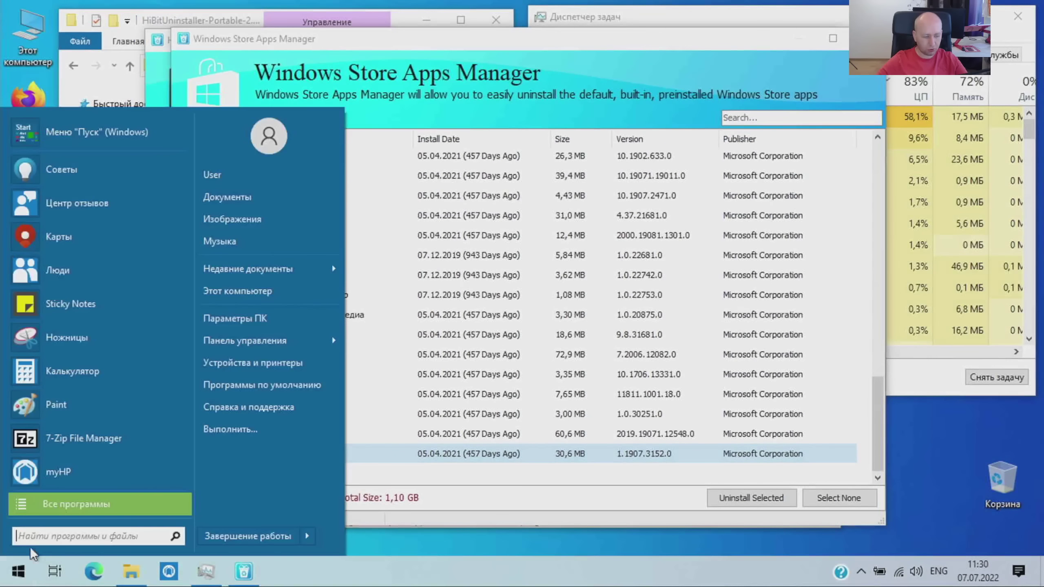
left_click(54, 504)
scroll(129, 304, "down", 1)
left_click(111, 337)
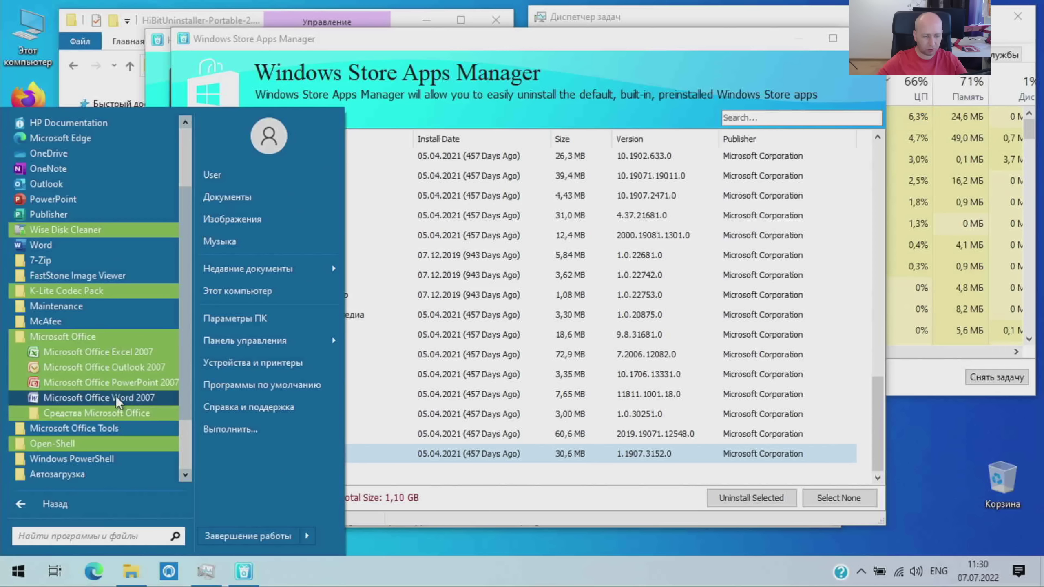
left_click(99, 398)
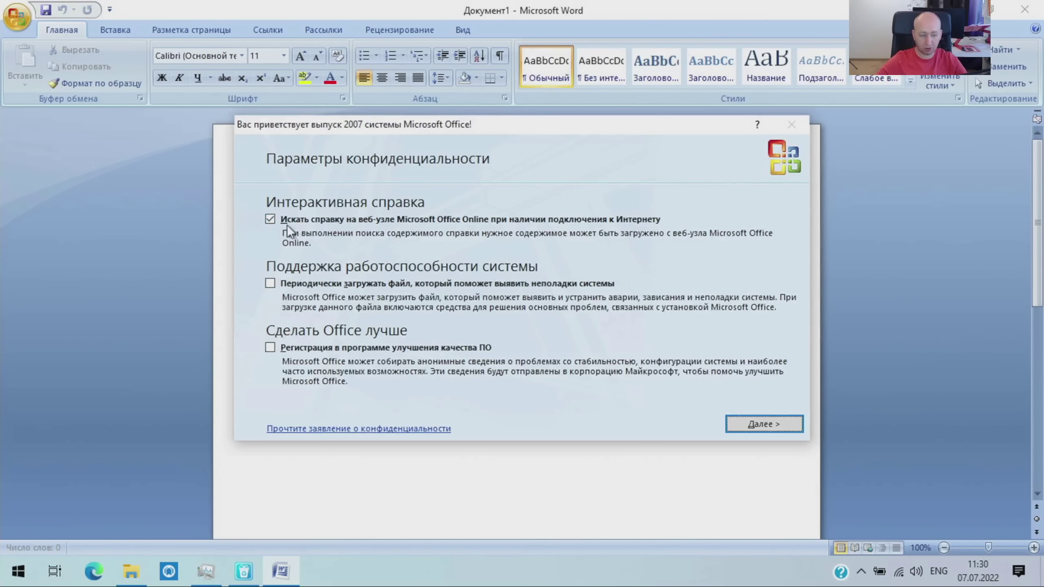
Step: Complete Office 2007's welcome setup with online help search disabled and Microsoft Update declined, and close Word
left_click(270, 219)
left_click(764, 424)
left_click(322, 312)
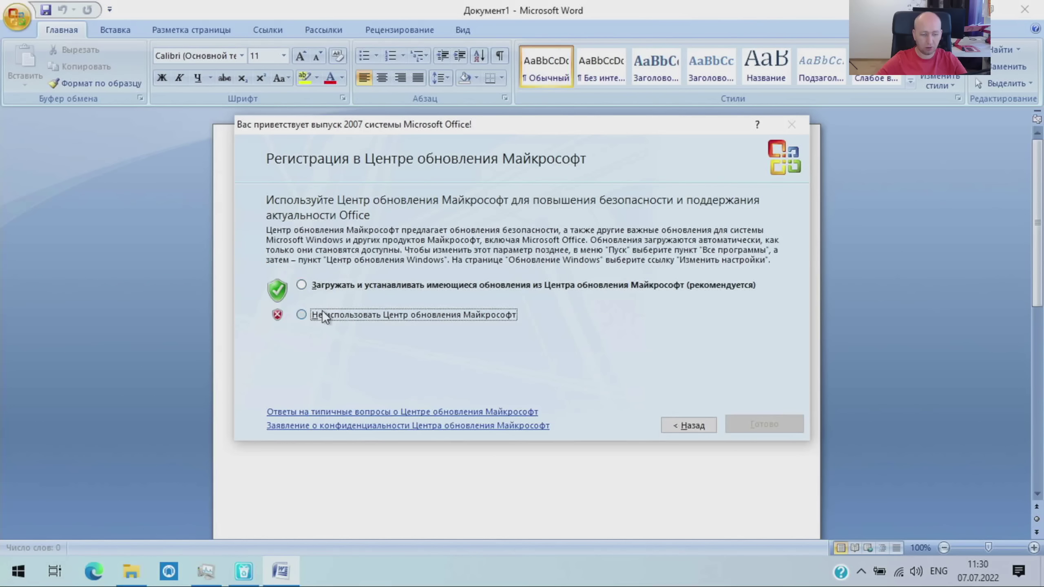
left_click(755, 430)
left_click(1011, 13)
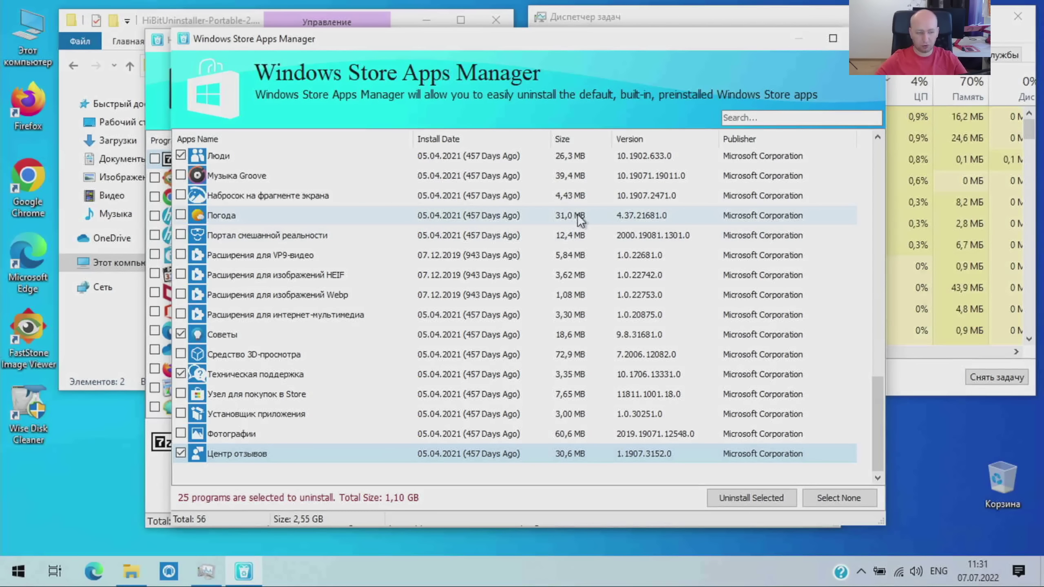
Step: Open the computer's properties and highlight the installed memory amount in the device specifications
right_click(29, 29)
left_click(94, 254)
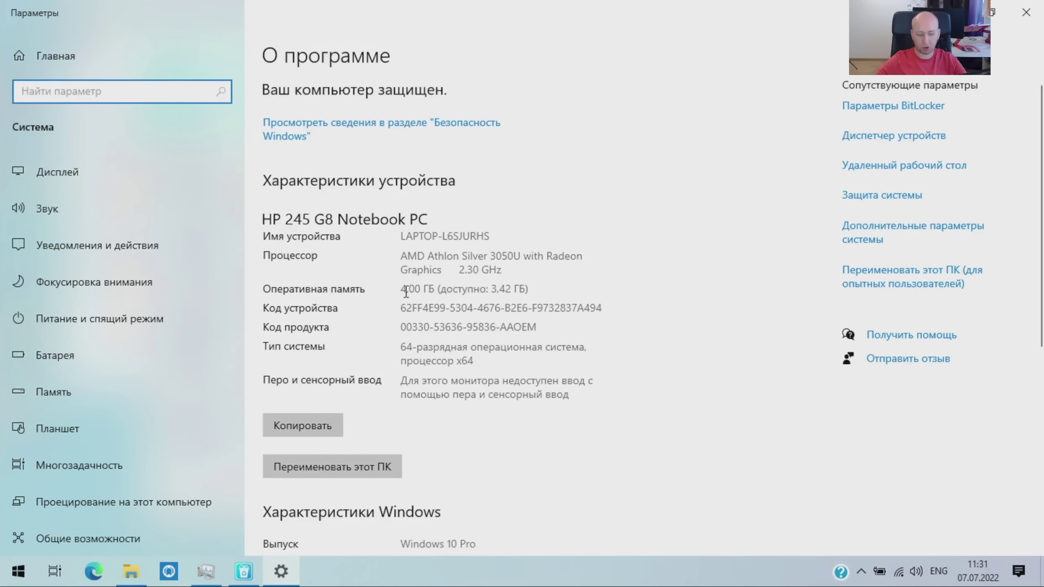
left_click_drag(406, 292, 553, 290)
Step: Open Task Manager's performance view over the system information and enlarge its window
right_click(592, 559)
left_click(679, 494)
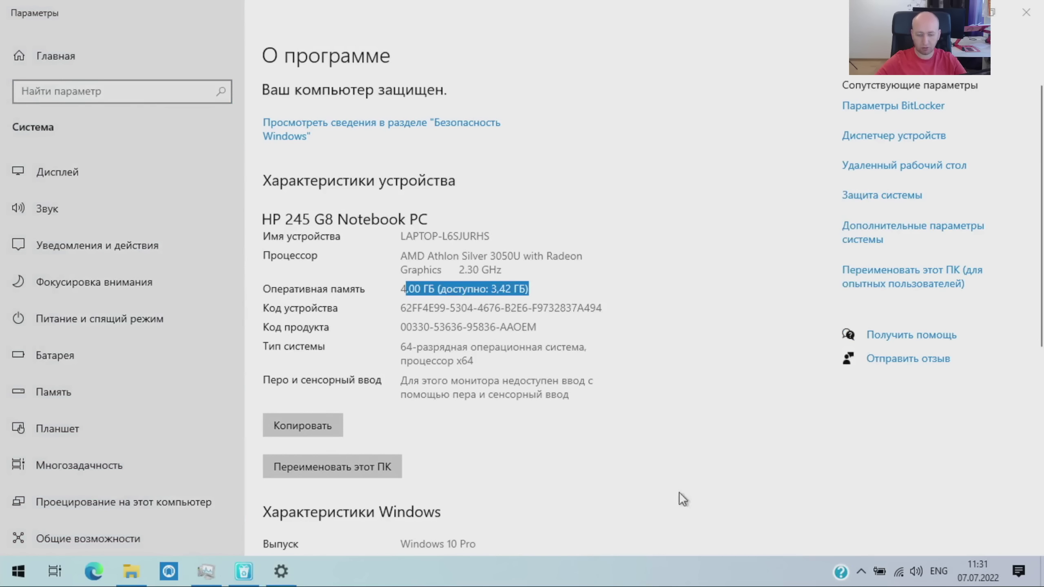
left_click(619, 53)
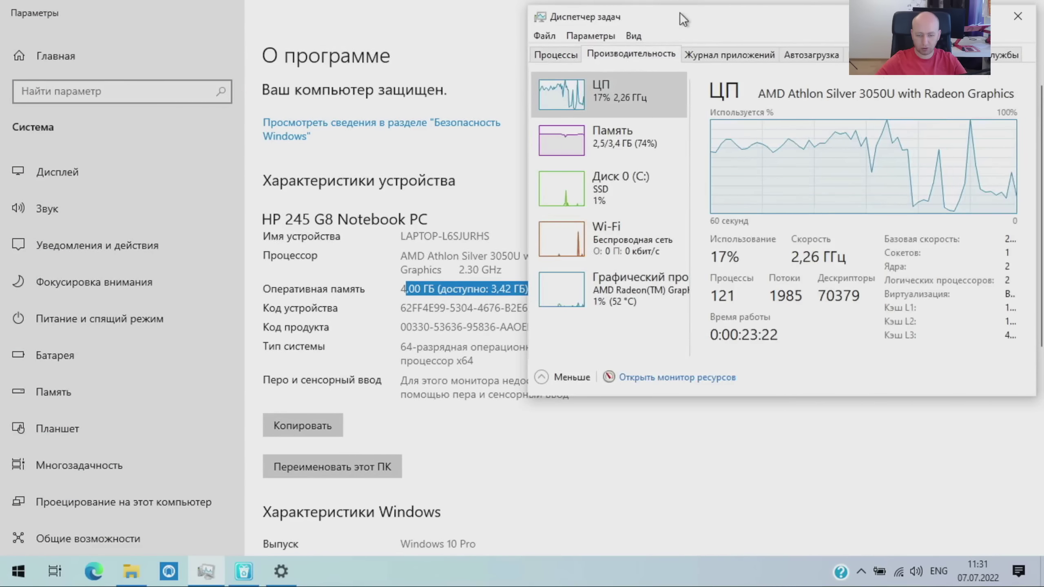
left_click_drag(681, 12, 378, 32)
left_click_drag(733, 414, 974, 547)
Step: Change the CPU usage graph to show logical processors
right_click(643, 265)
mouse_move(700, 274)
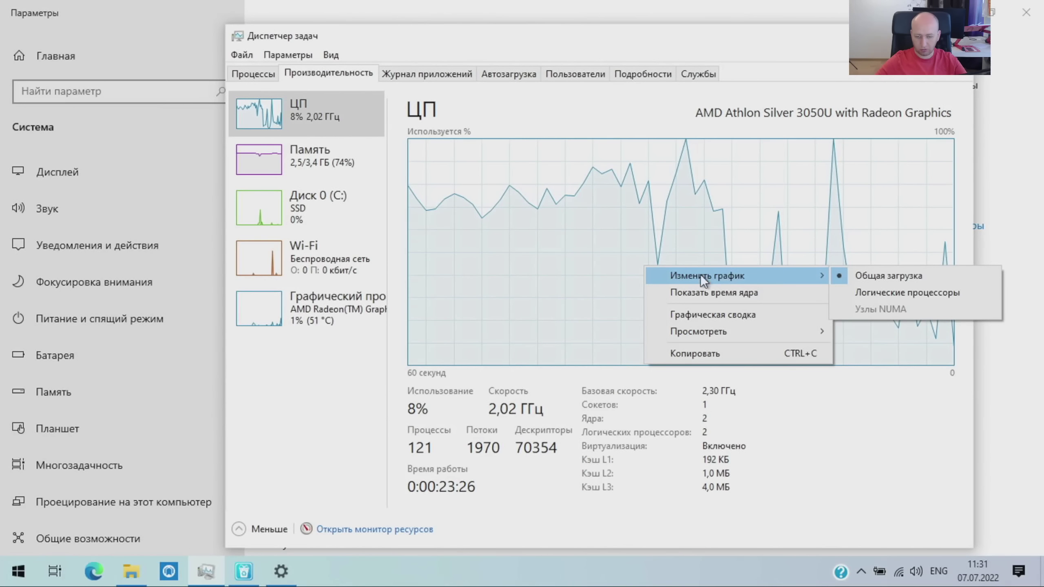
left_click(904, 297)
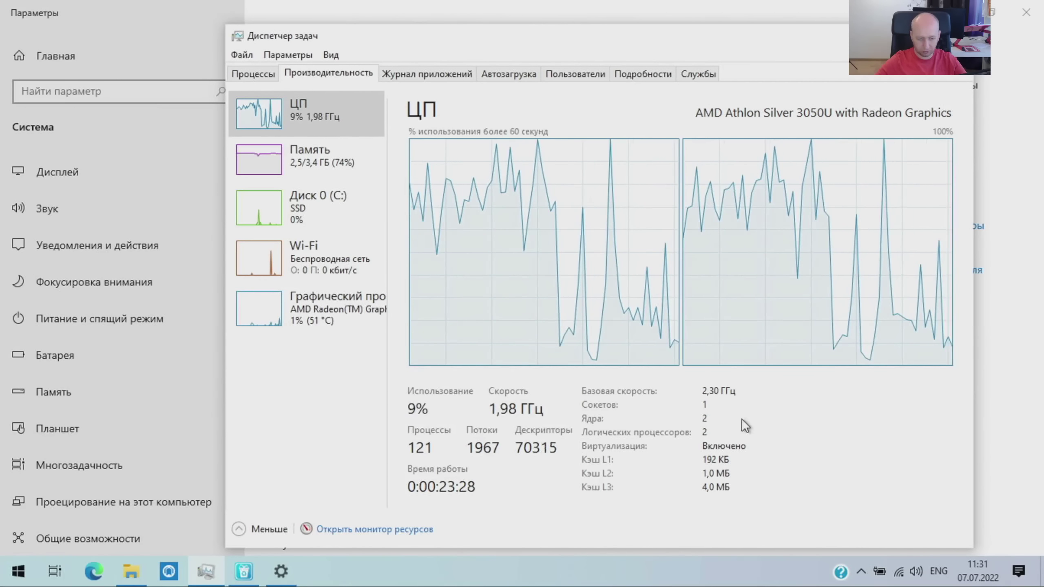
Step: Examine the memory usage graph, memory composition and slot details in Task Manager
left_click(308, 158)
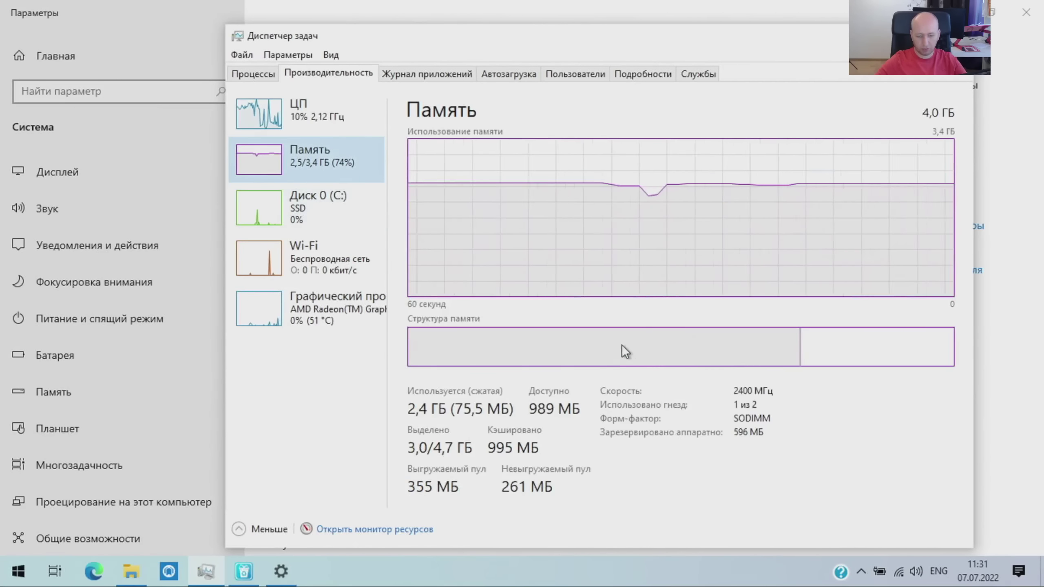
mouse_move(887, 351)
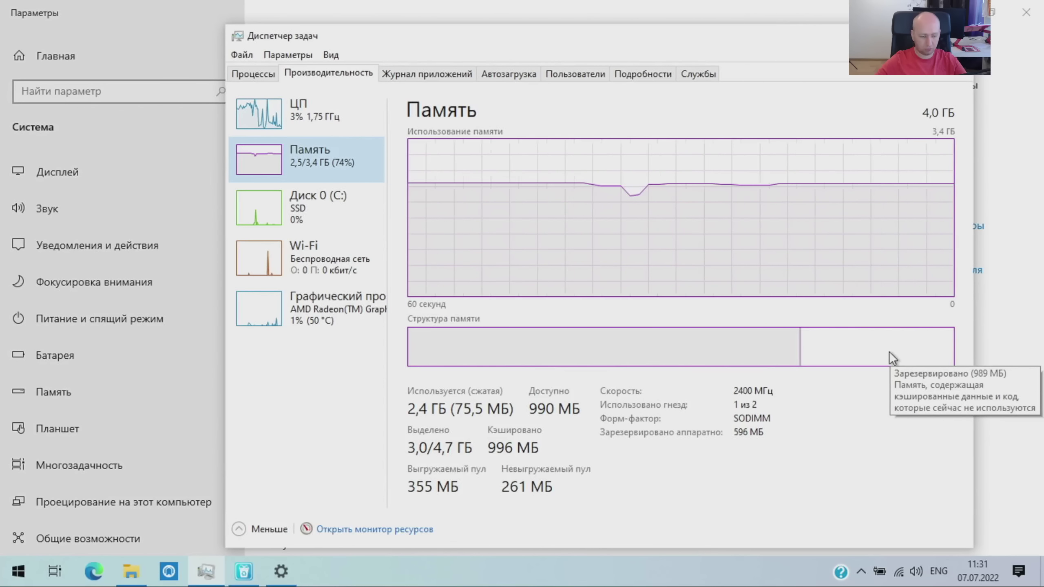
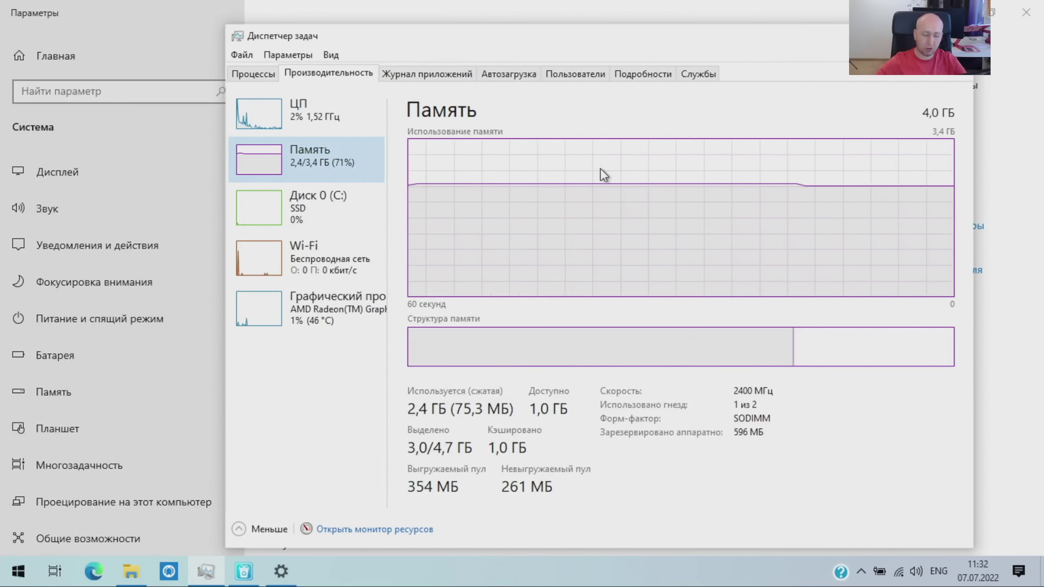
left_click_drag(657, 39, 601, 31)
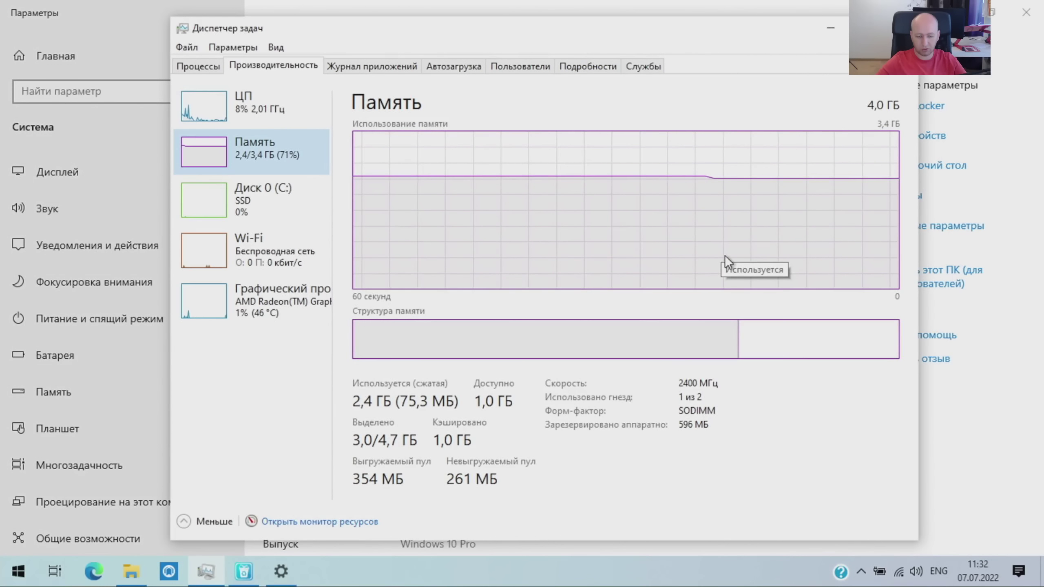
left_click_drag(750, 30, 734, 28)
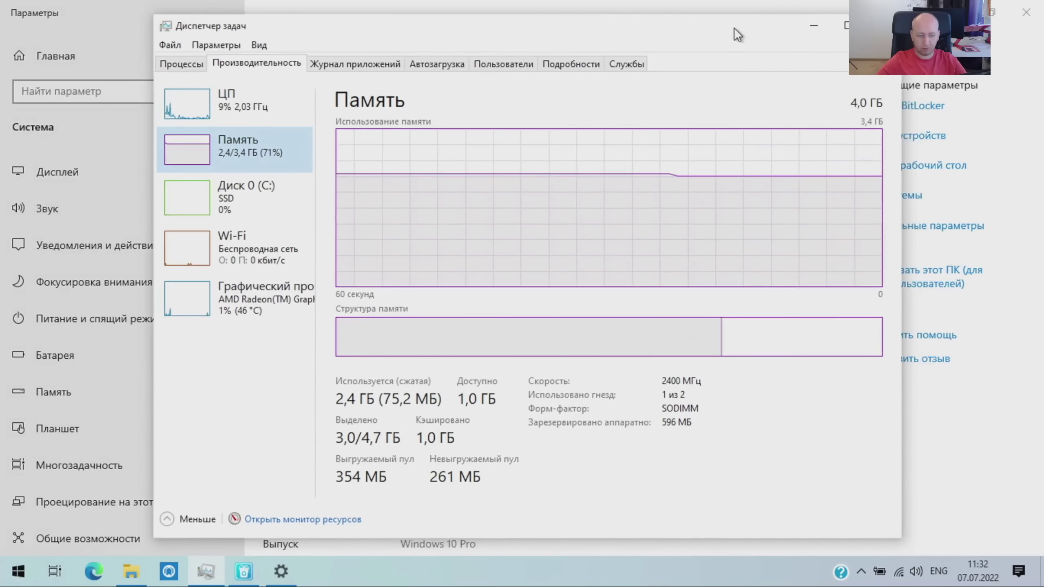
Step: Review the performance details of disk 0 (C:), Wi-Fi and the GPU, and close Task Manager
left_click(253, 197)
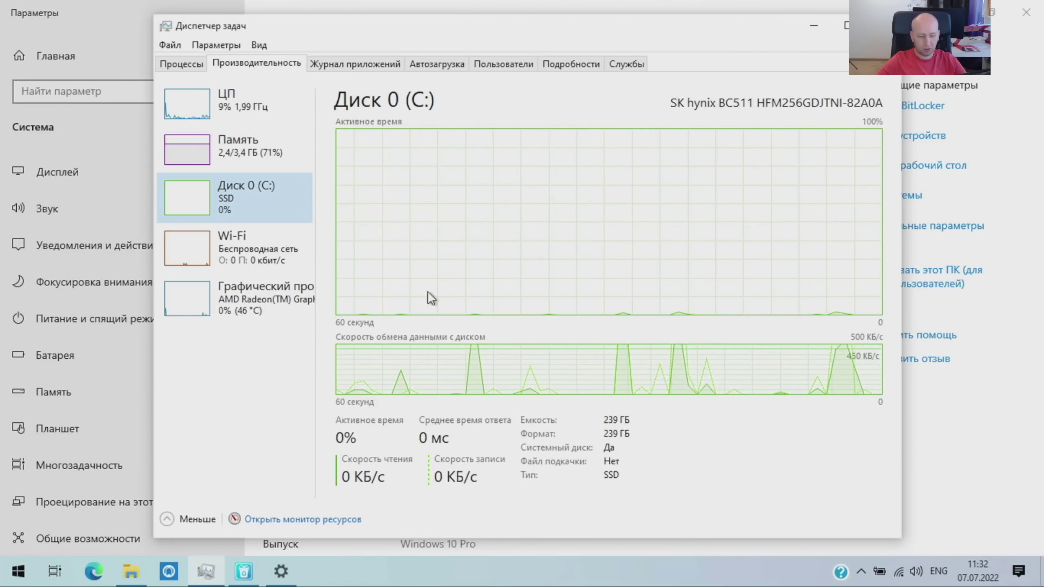
left_click(302, 238)
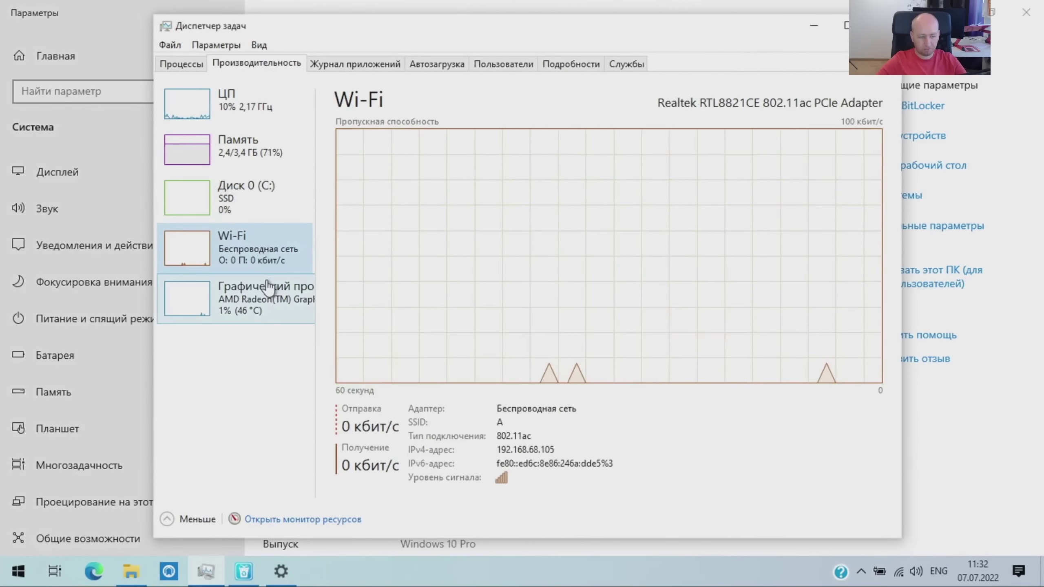
left_click(273, 298)
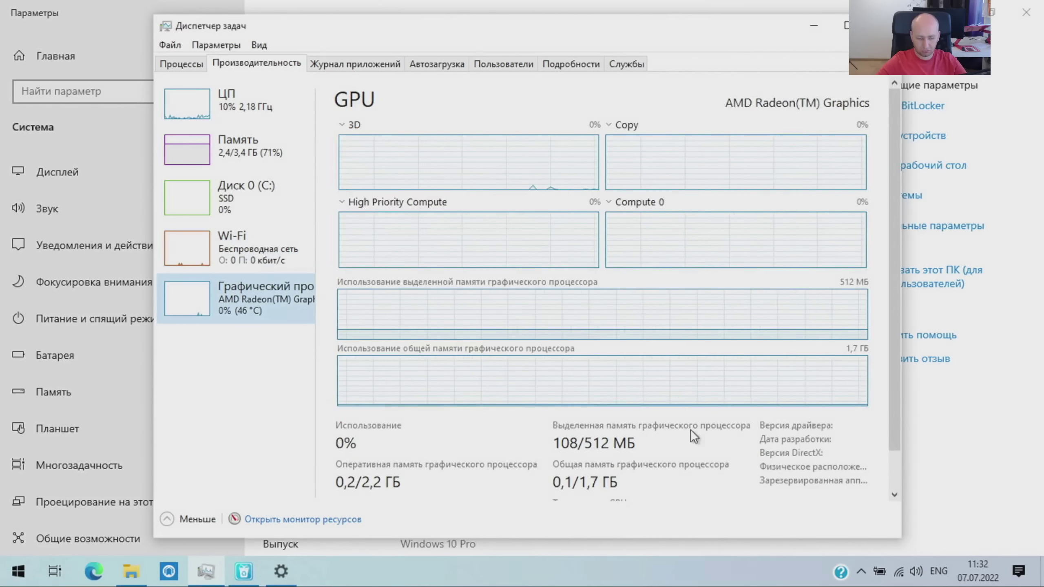
left_click(888, 26)
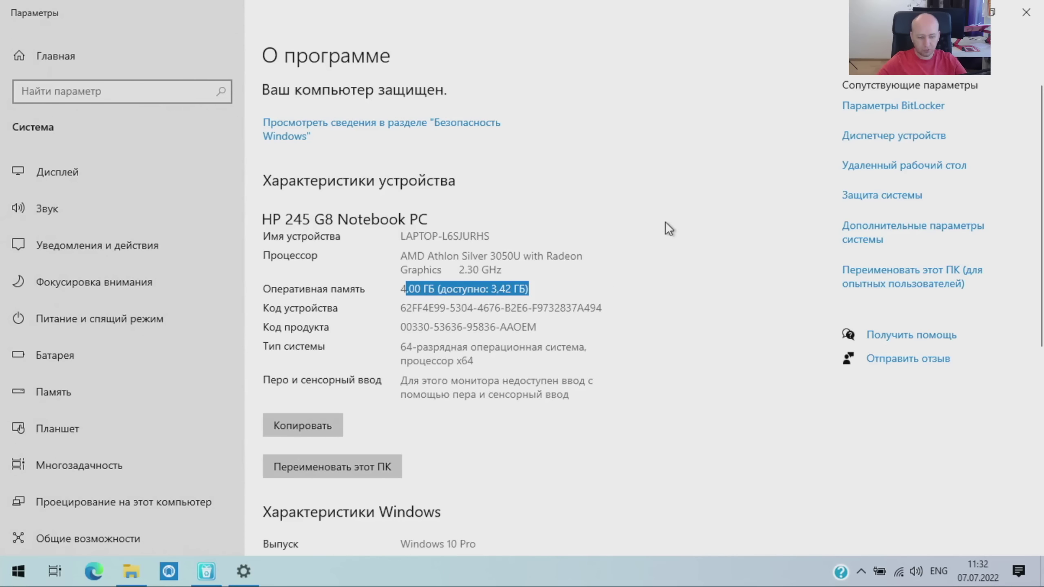
Step: Look through the rest of the device and Windows specifications and close the Settings window
scroll(762, 332, "down", 8)
scroll(723, 327, "up", 8)
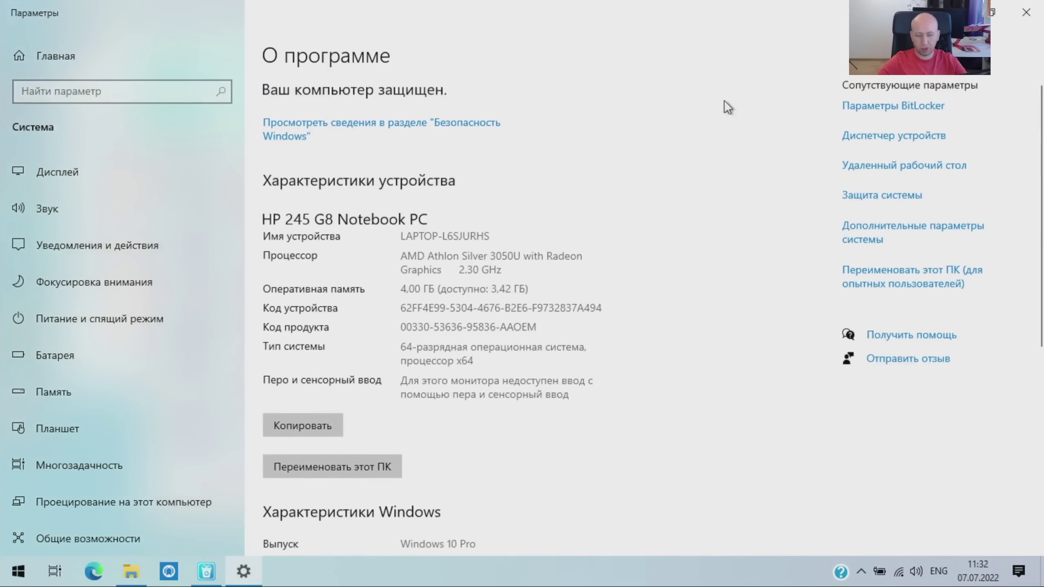
left_click(1026, 13)
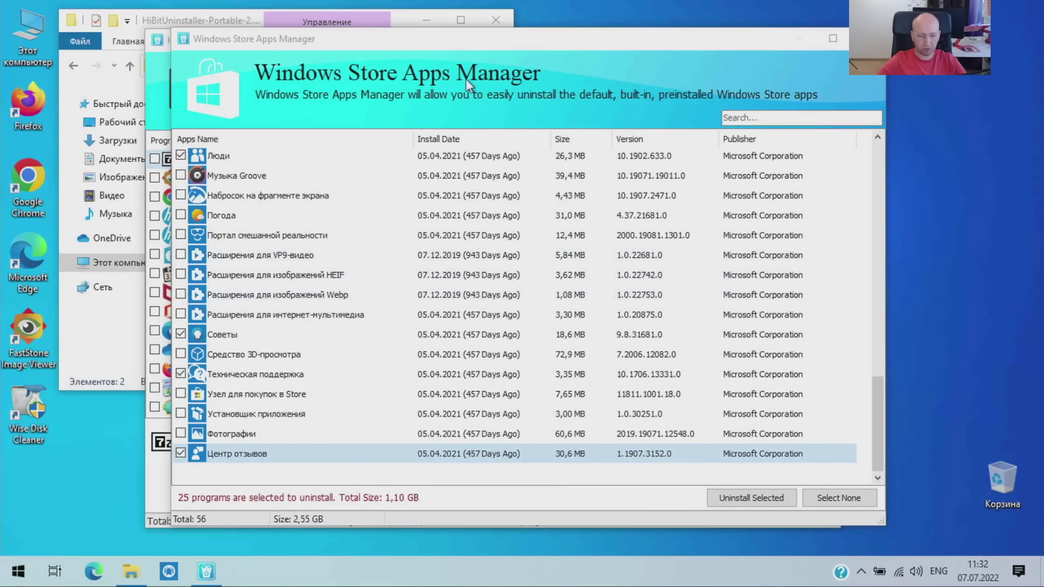
Step: Uninstall the selected Store apps without creating a restore point, and move the progress window aside
left_click_drag(482, 36, 546, 20)
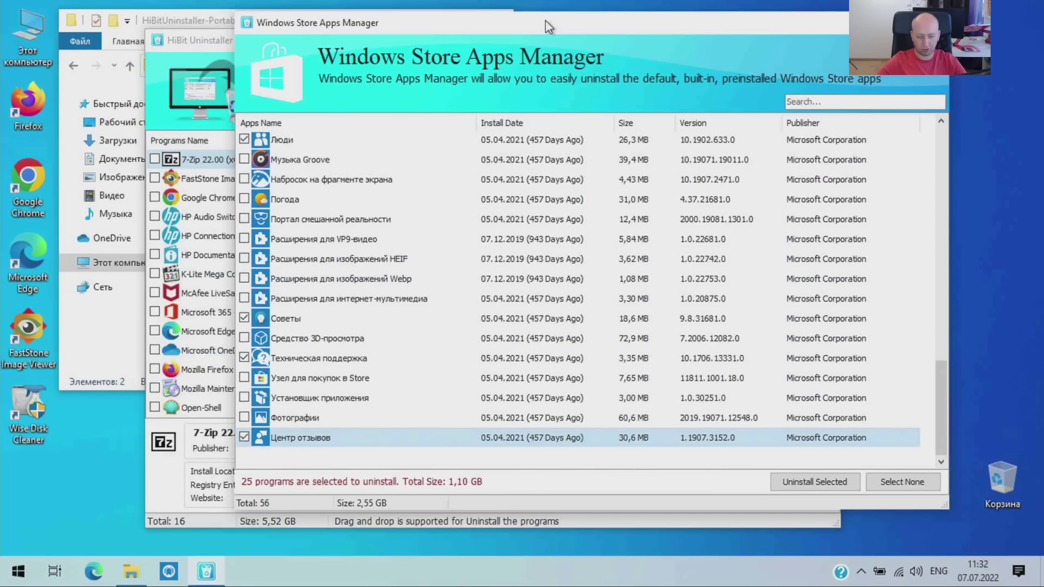
left_click(814, 482)
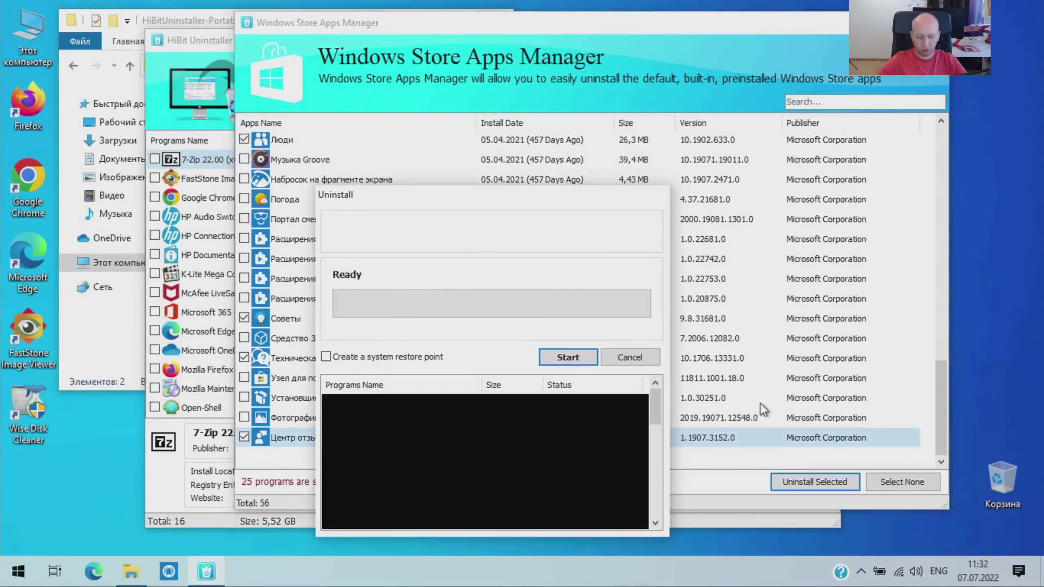
left_click(568, 357)
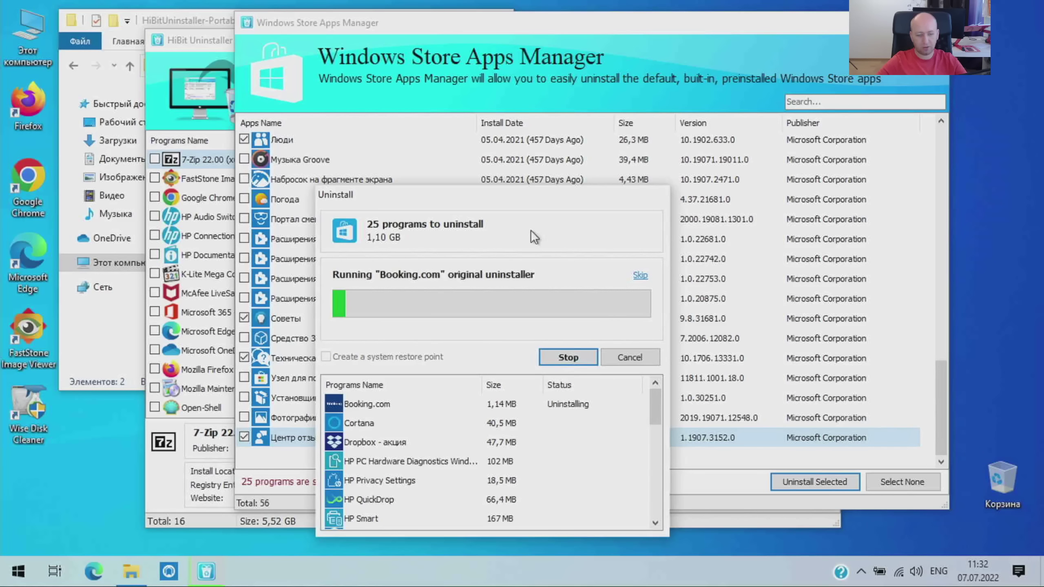
left_click_drag(517, 187, 634, 80)
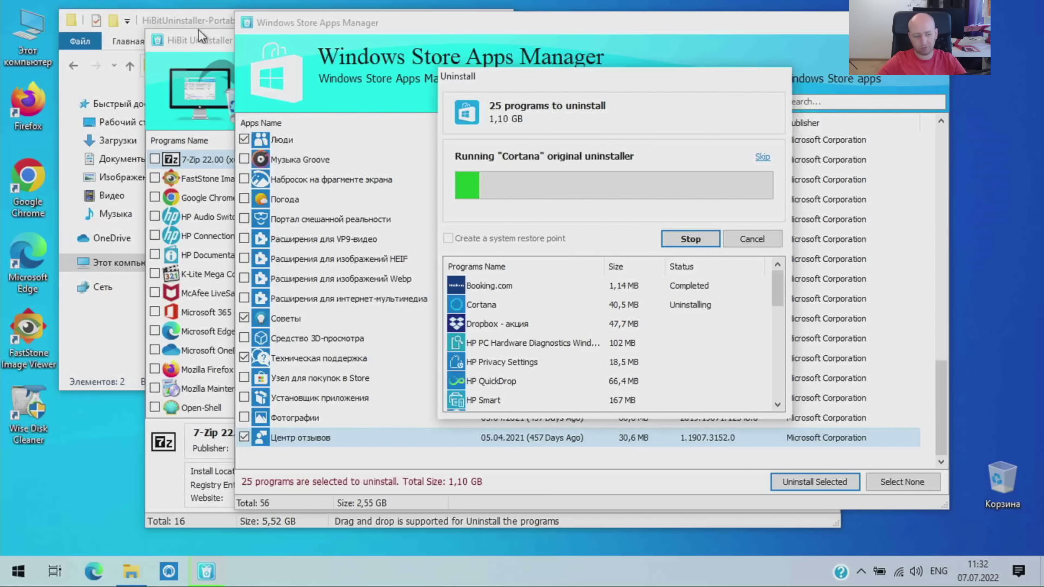
left_click_drag(591, 87, 736, 89)
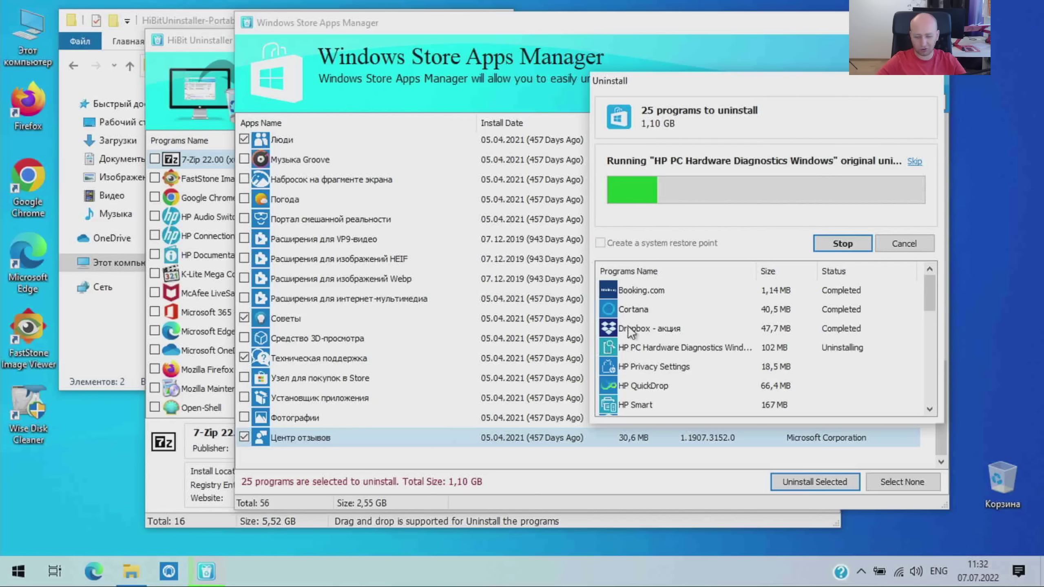
Step: Raise the system speaker volume to 81
left_click(912, 570)
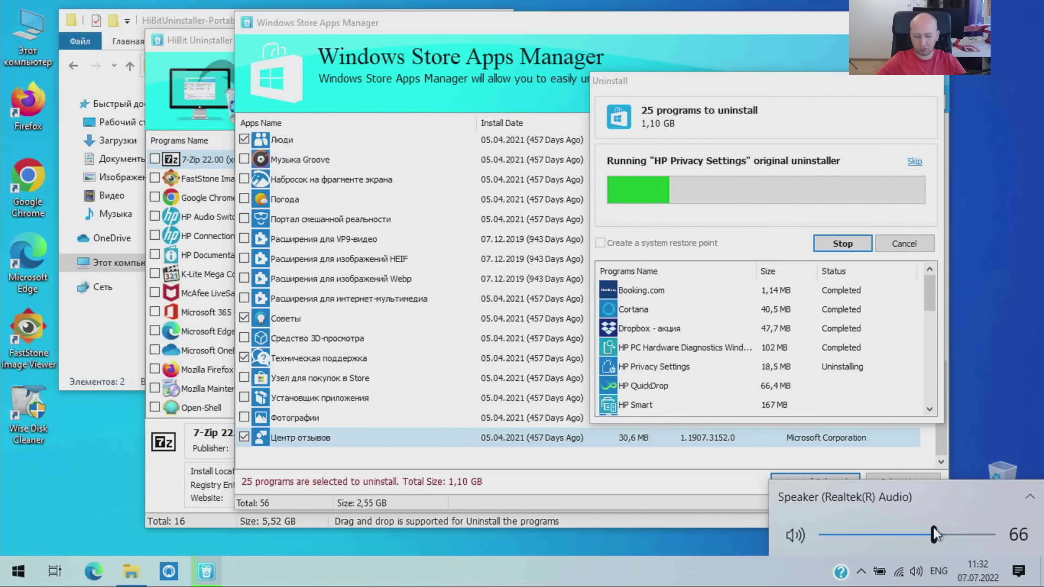
left_click(950, 535)
left_click(990, 362)
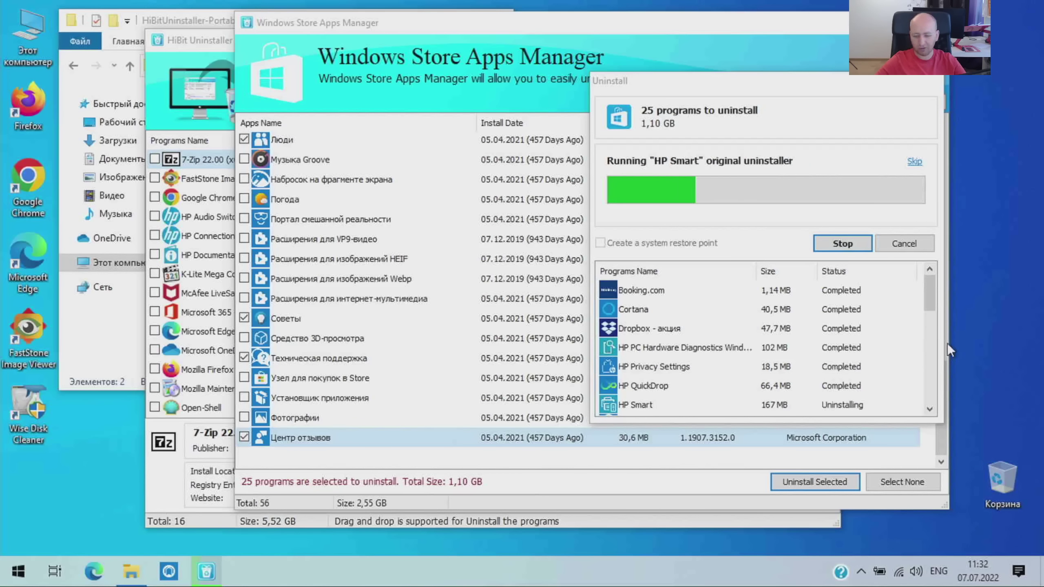
left_click(916, 571)
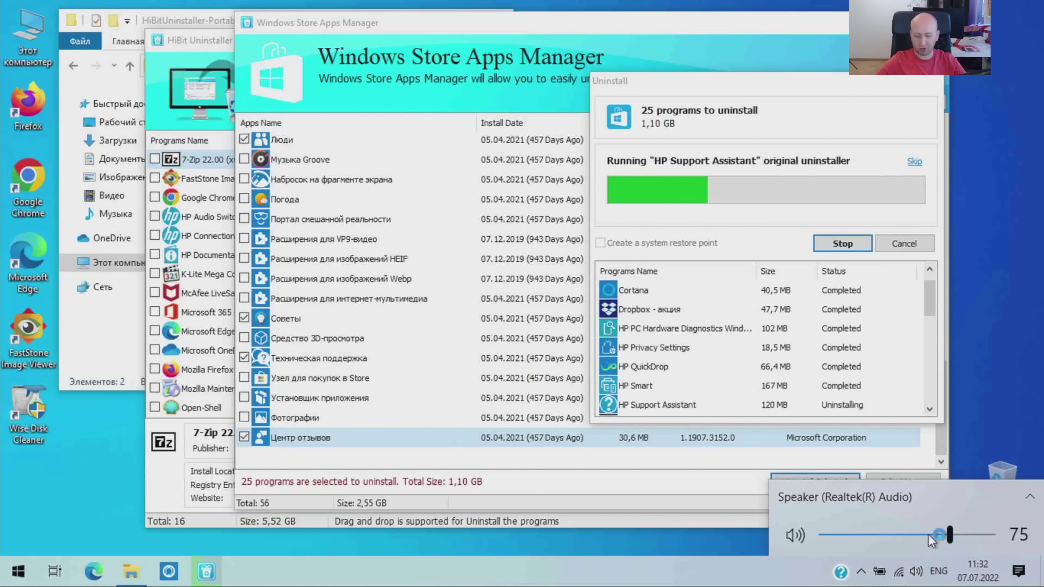
left_click(923, 536)
left_click_drag(923, 535, 960, 537)
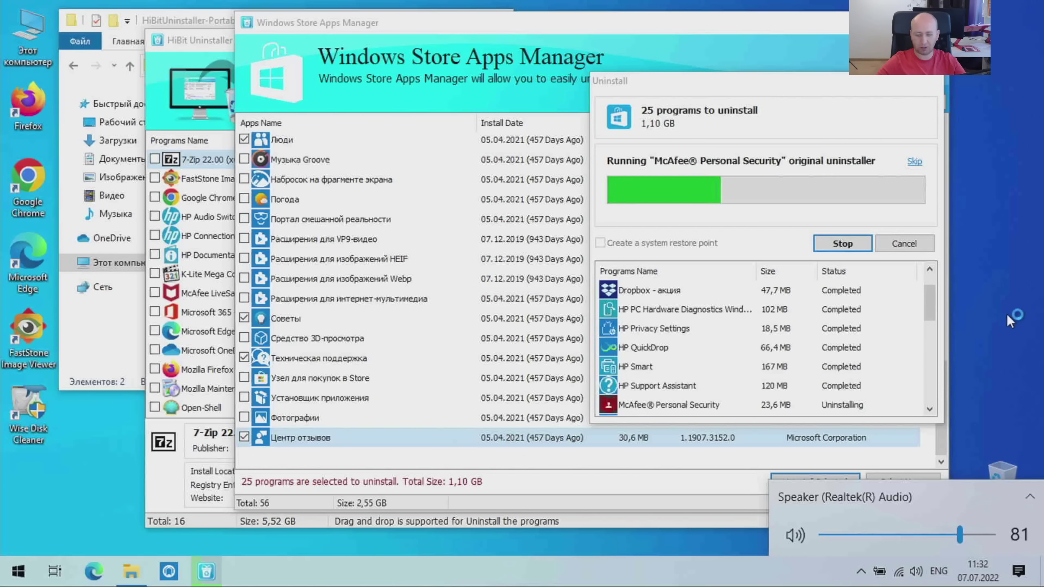
left_click(1006, 294)
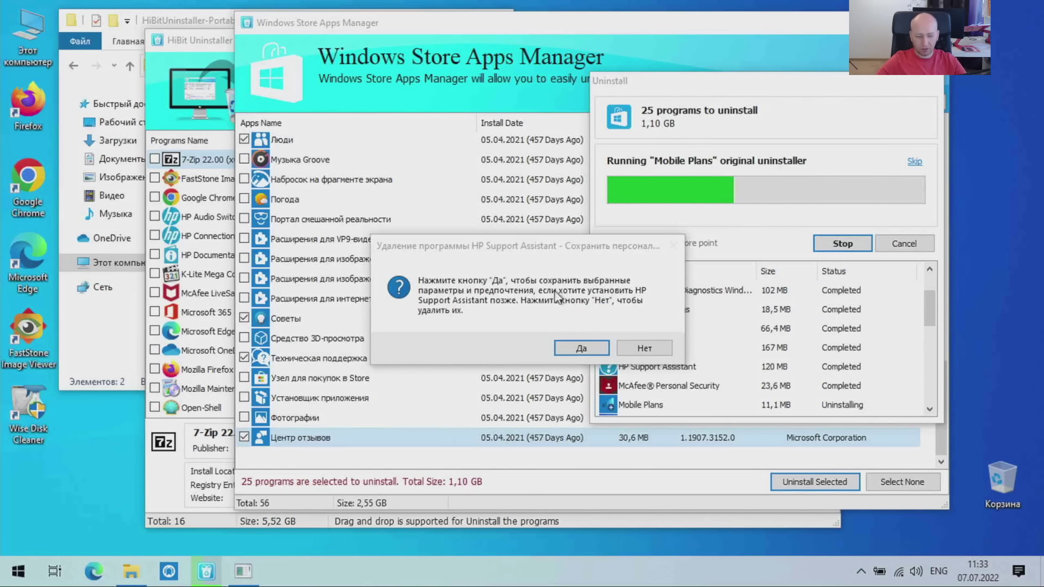
Step: Decline to keep the HP Support Assistant preferences and choose Google Chrome as the app always used to open its web page
left_click(643, 348)
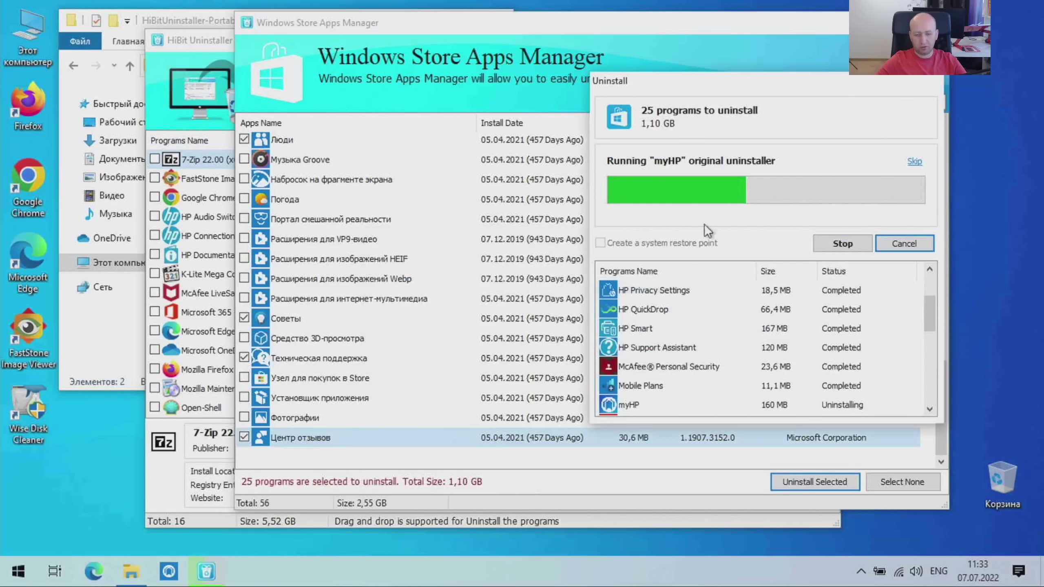
left_click_drag(761, 81, 558, 39)
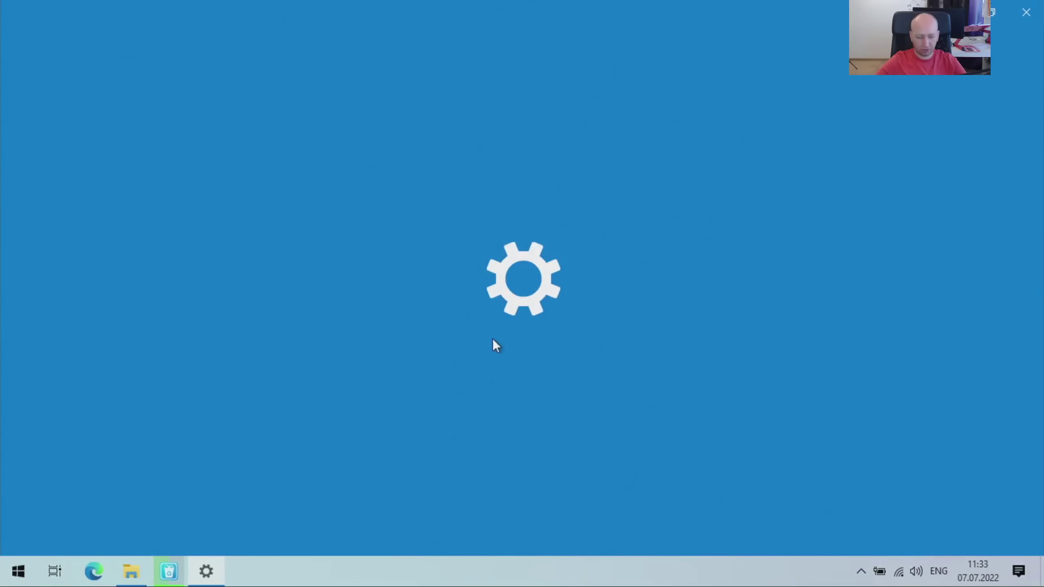
scroll(464, 265, "down", 5)
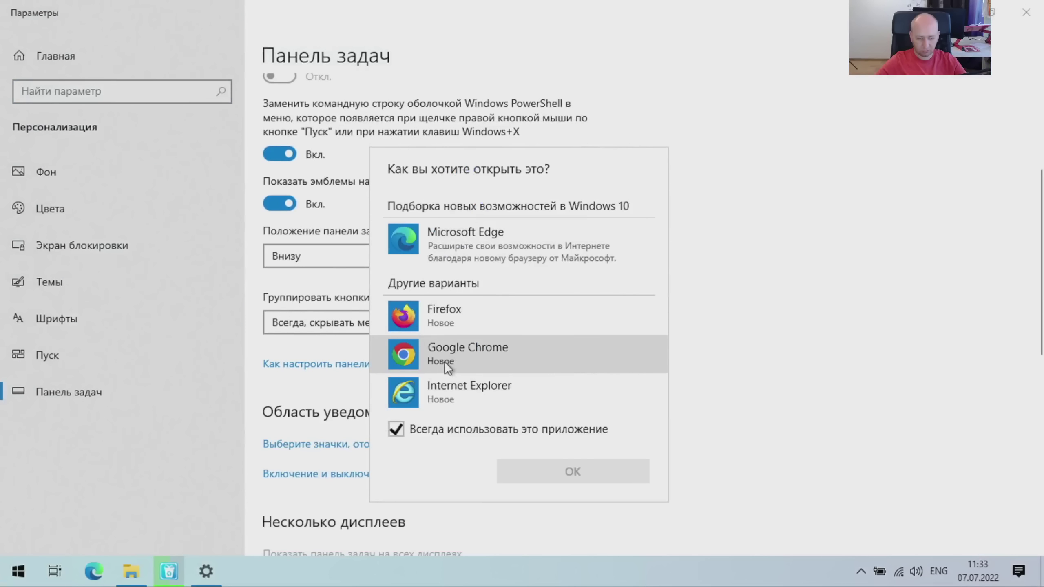
left_click(446, 350)
left_click(586, 475)
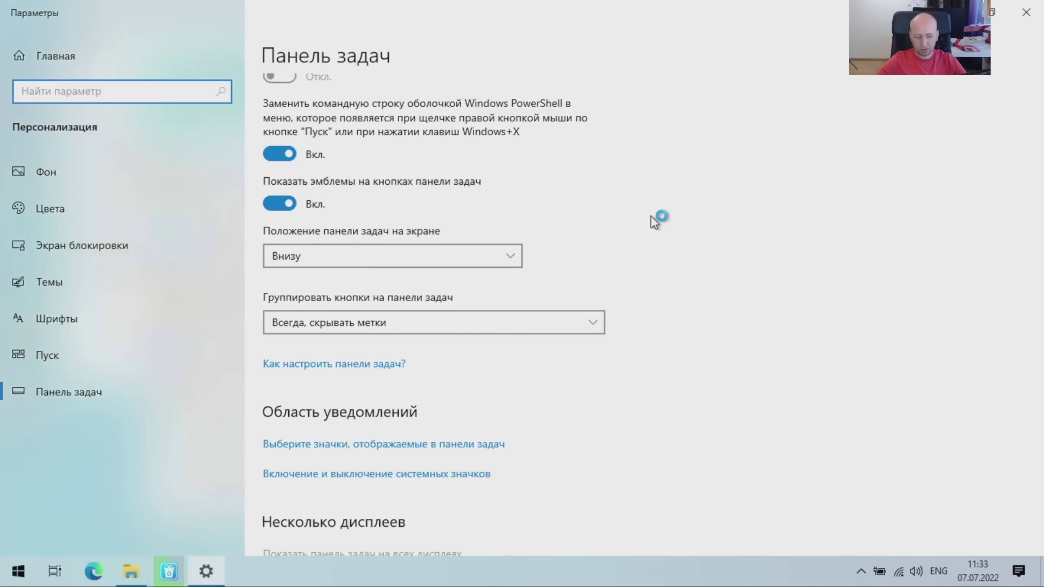
Step: Close the HP survey page and set the taskbar notification area to always display all icons, leaving Settings when finished
left_click(418, 443)
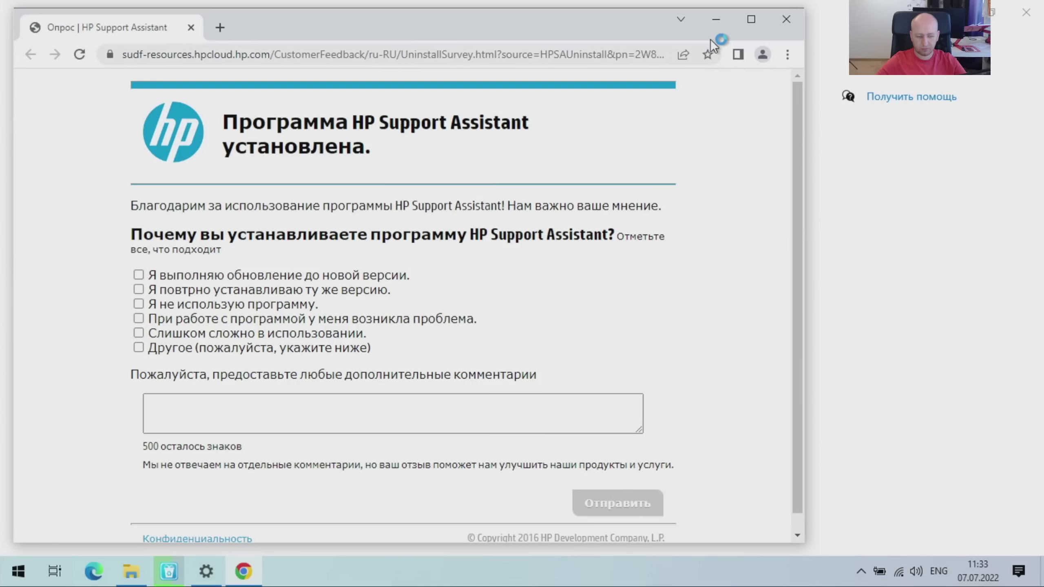
left_click(786, 19)
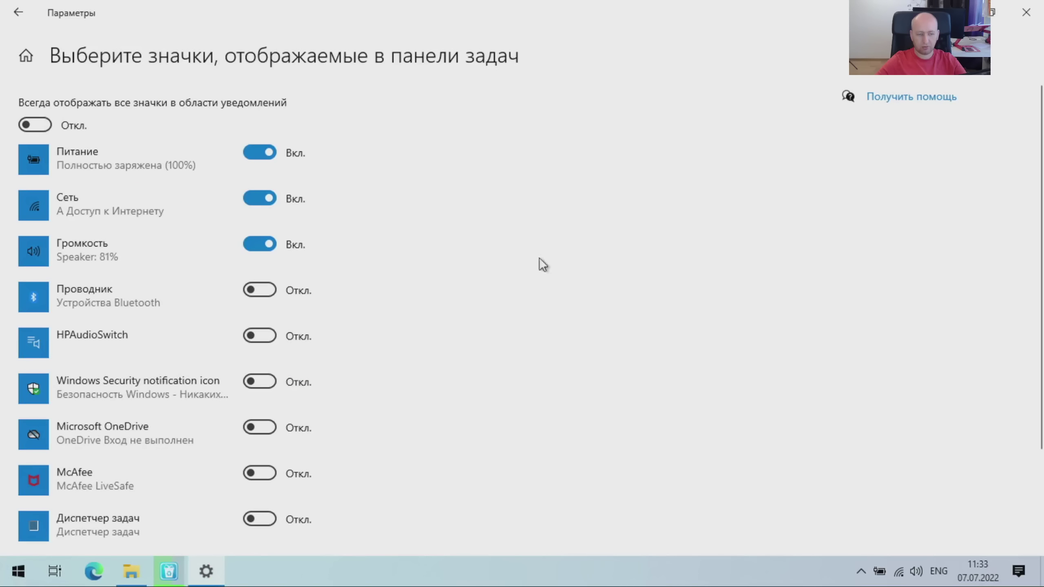
left_click(44, 126)
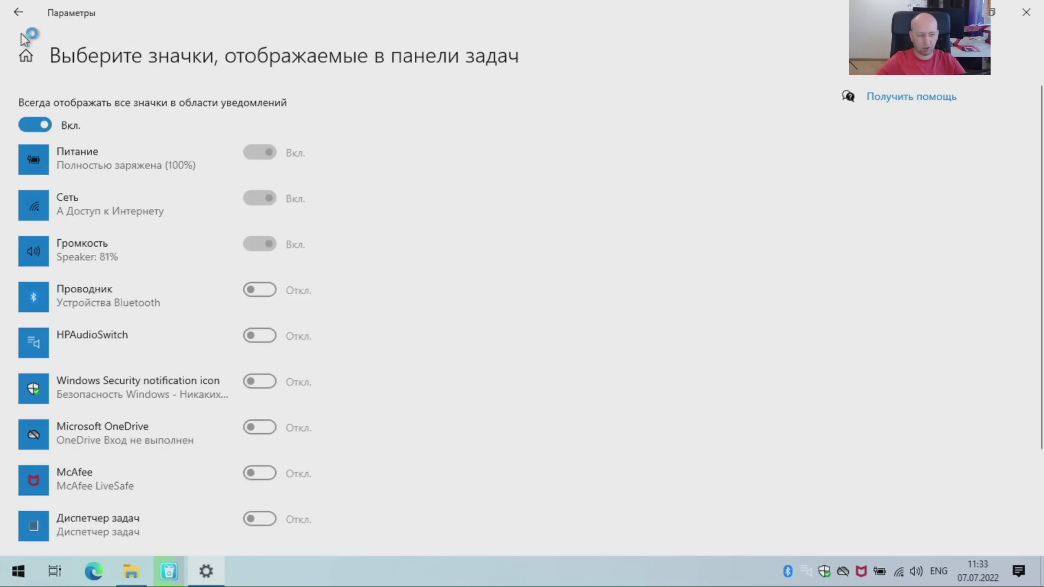
left_click(18, 11)
scroll(564, 299, "down", 12)
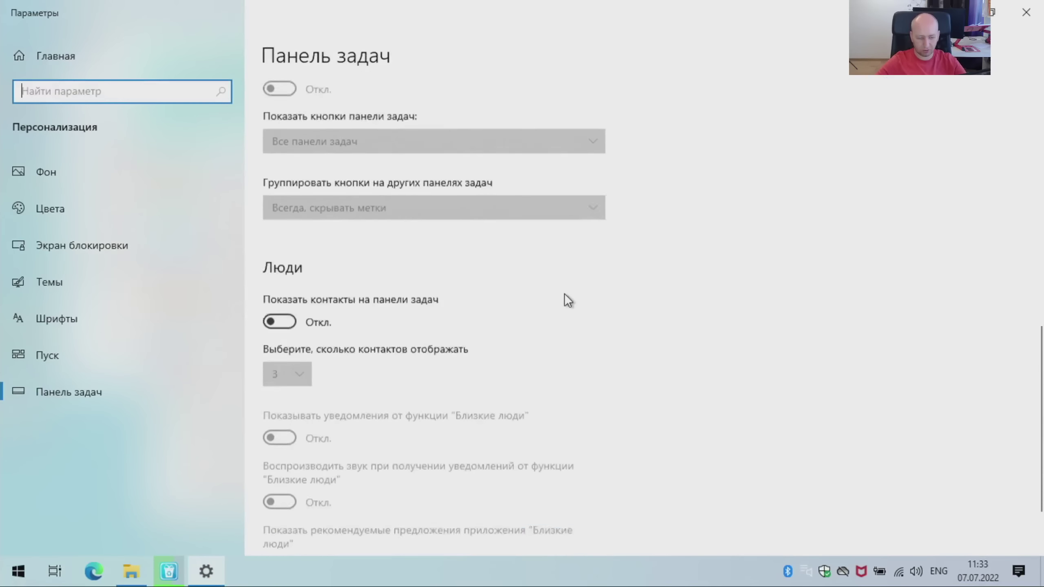
scroll(678, 305, "up", 8)
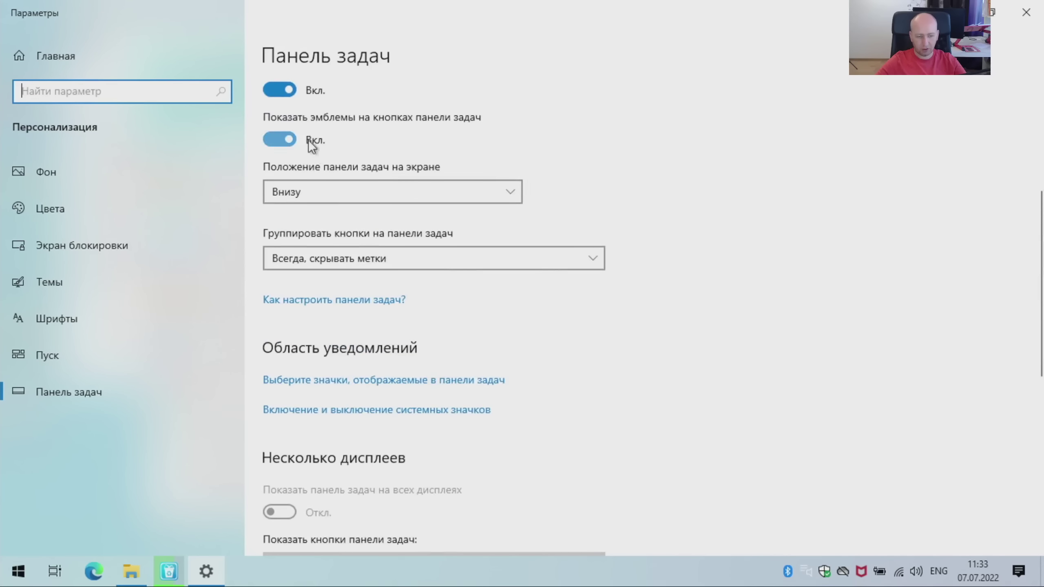
scroll(512, 348, "up", 6)
left_click(1026, 12)
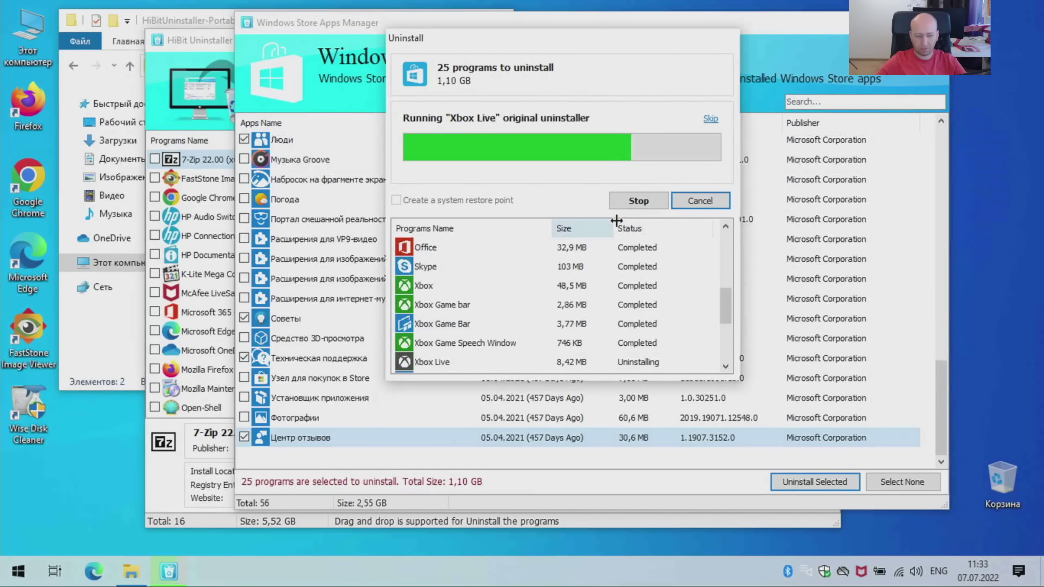
Step: Reposition the uninstall progress window and move the Wise Disk Cleaner desktop shortcut above the Recycle Bin
left_click_drag(562, 39, 522, 132)
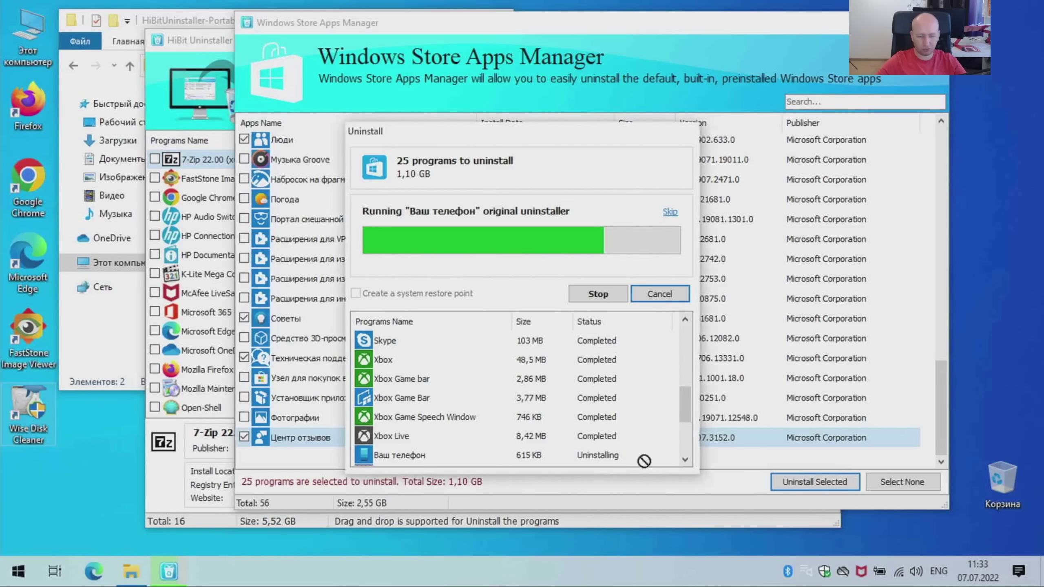
right_click(27, 325)
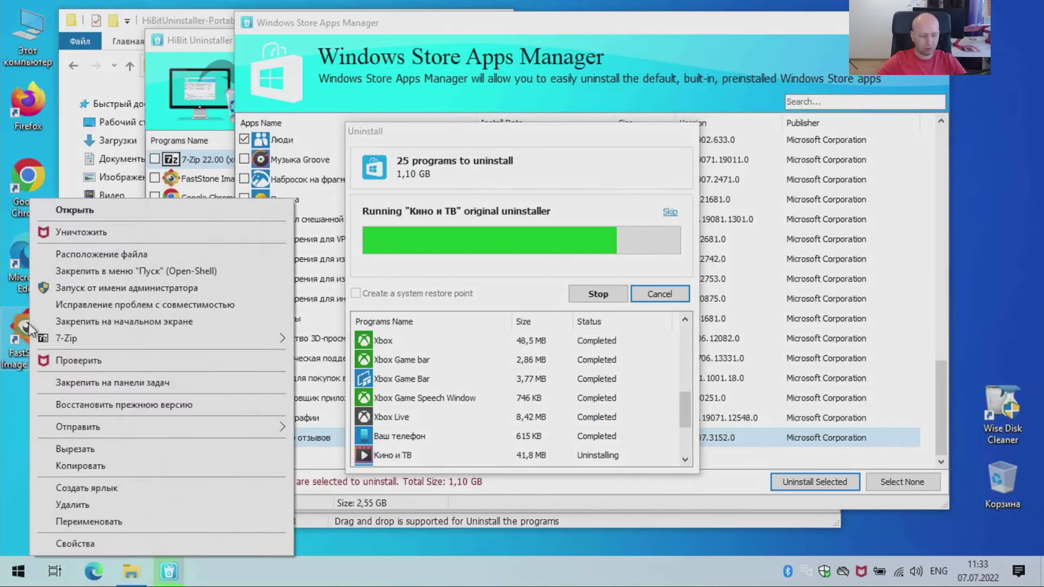
key("Escape")
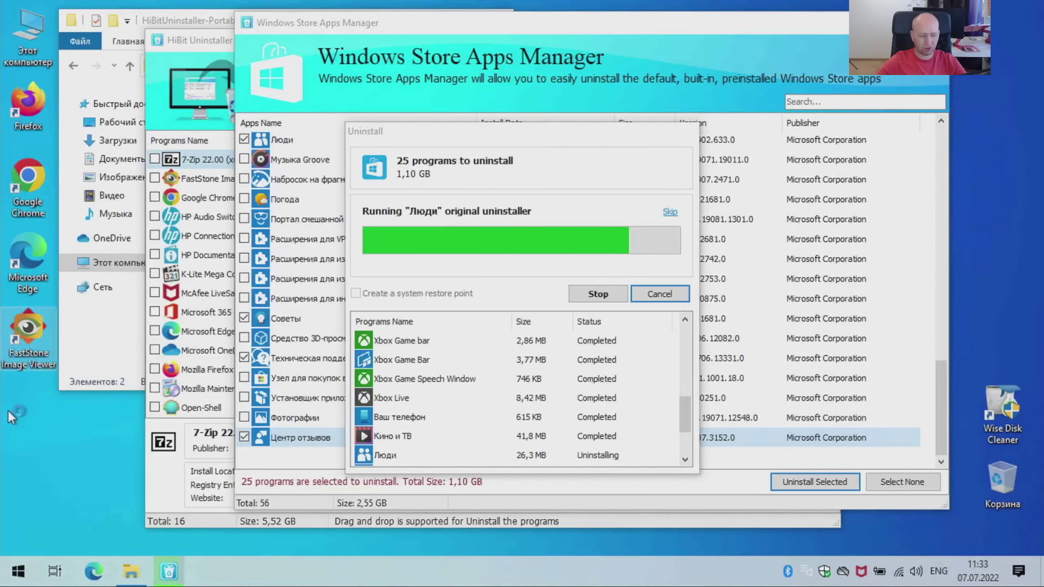
Step: Open the Microsoft Office program group from the Start menu as a folder in File Explorer
left_click(18, 571)
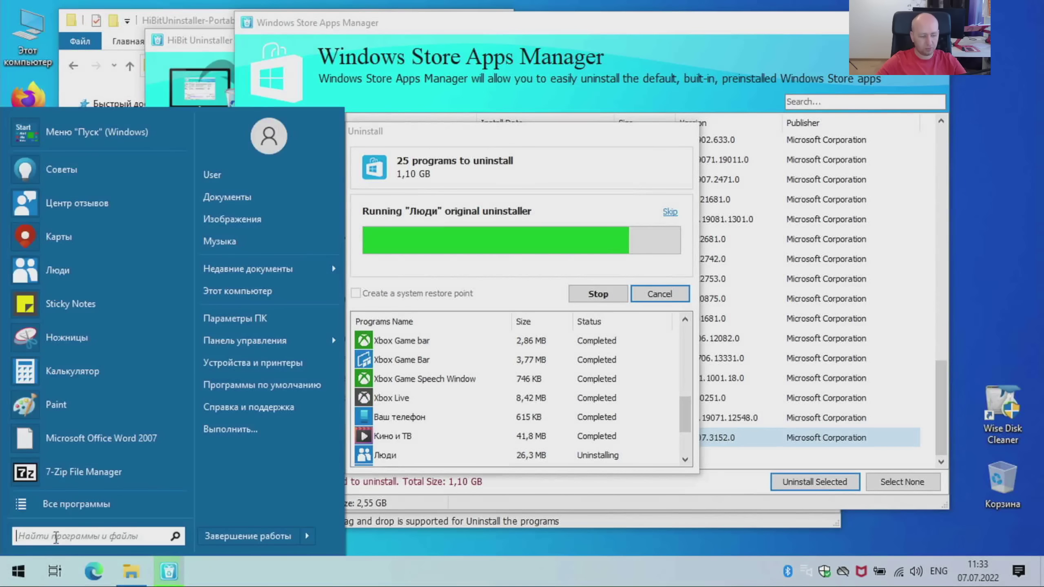
left_click(65, 505)
left_click(90, 338)
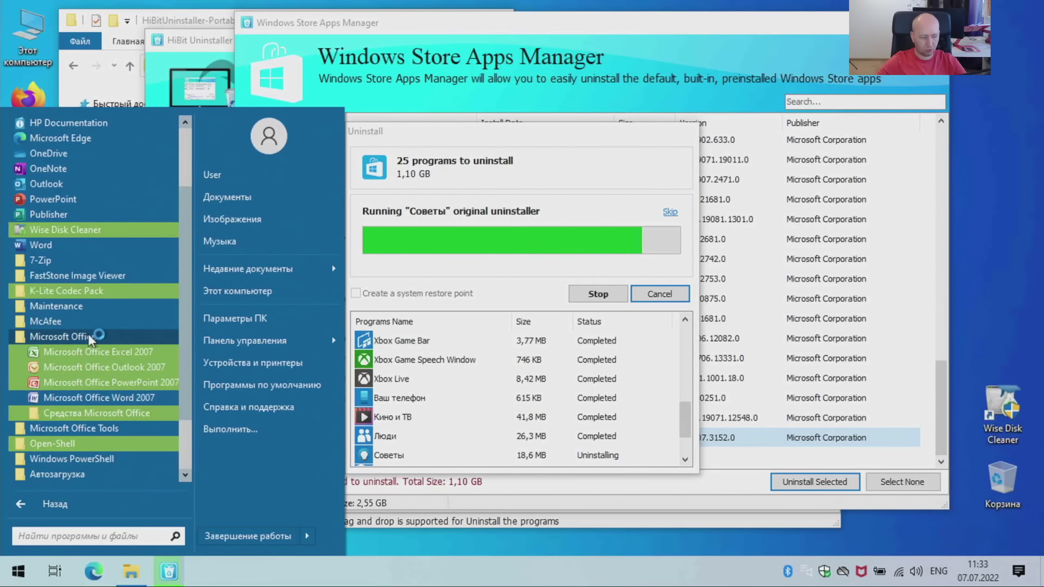
right_click(91, 338)
left_click(123, 117)
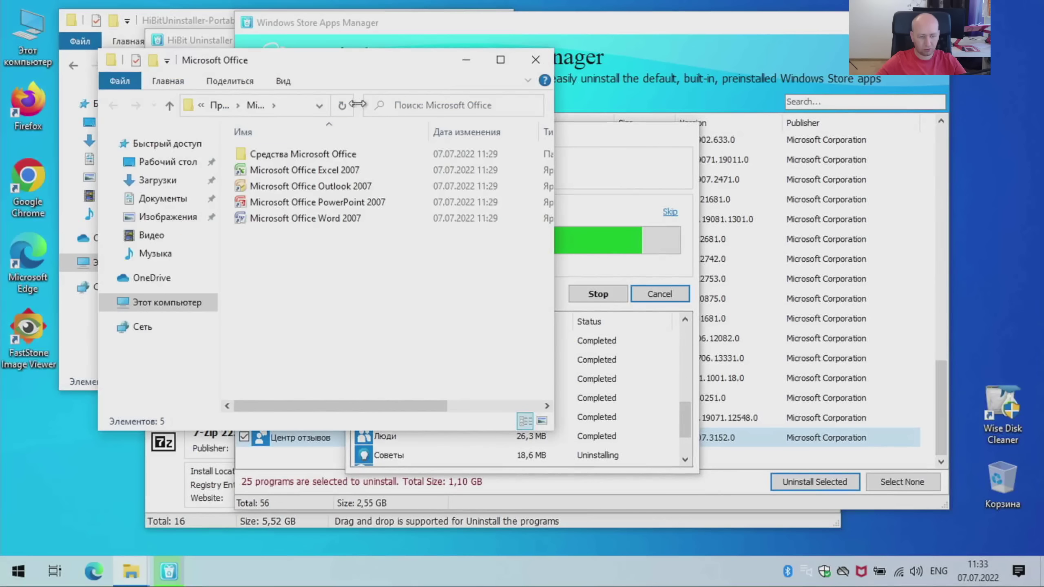
Step: Copy the Microsoft Office Excel 2007 and Word 2007 shortcuts to the desktop
left_click(324, 280)
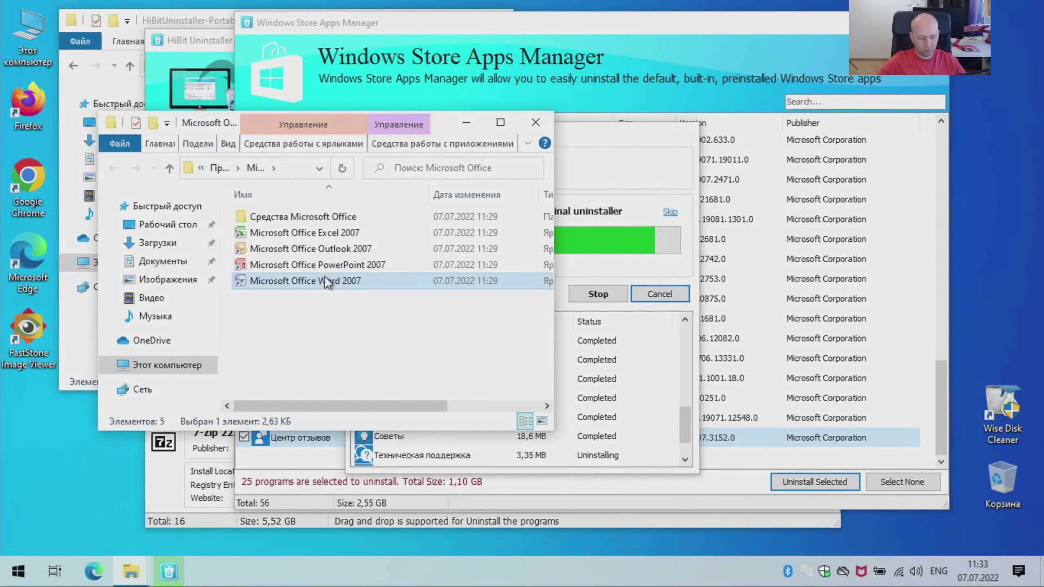
left_click(328, 232, "ctrl")
left_click_drag(329, 232, 50, 473)
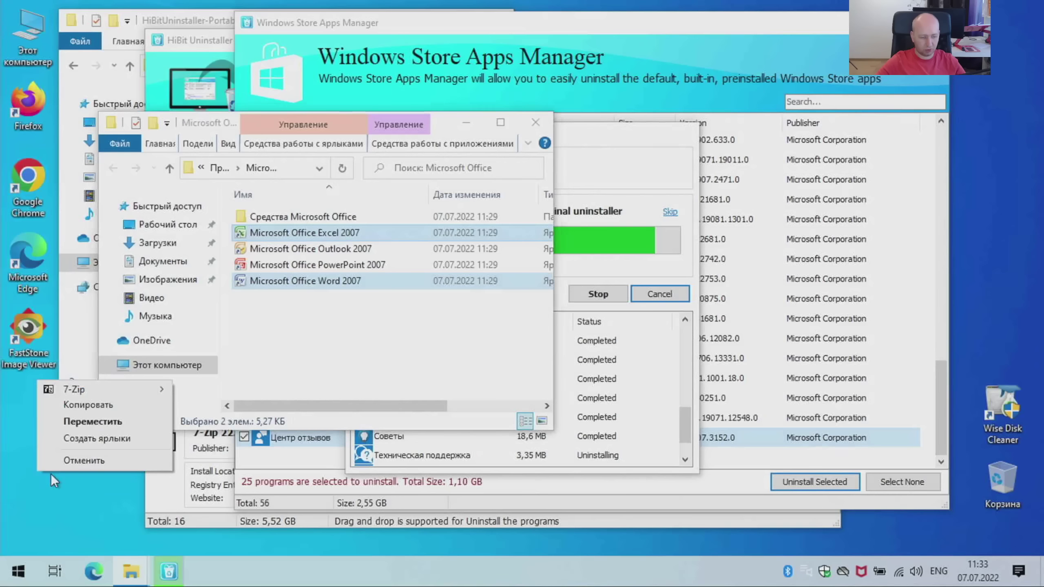
left_click(76, 409)
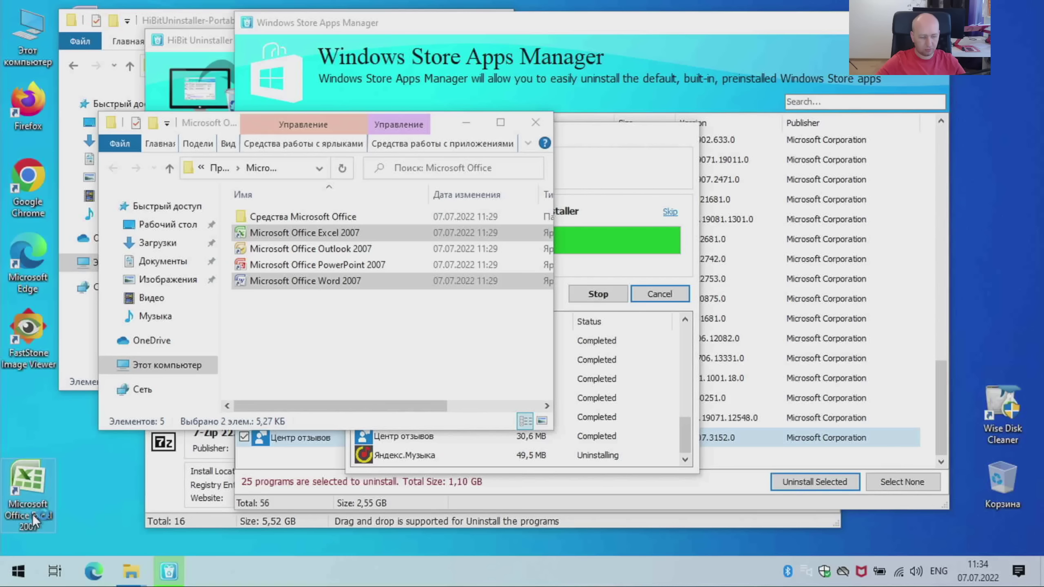
Step: Rename the Excel 2007 desktop shortcut as Excel
left_click(32, 514)
left_click_drag(33, 517, 2, 486)
key("Delete")
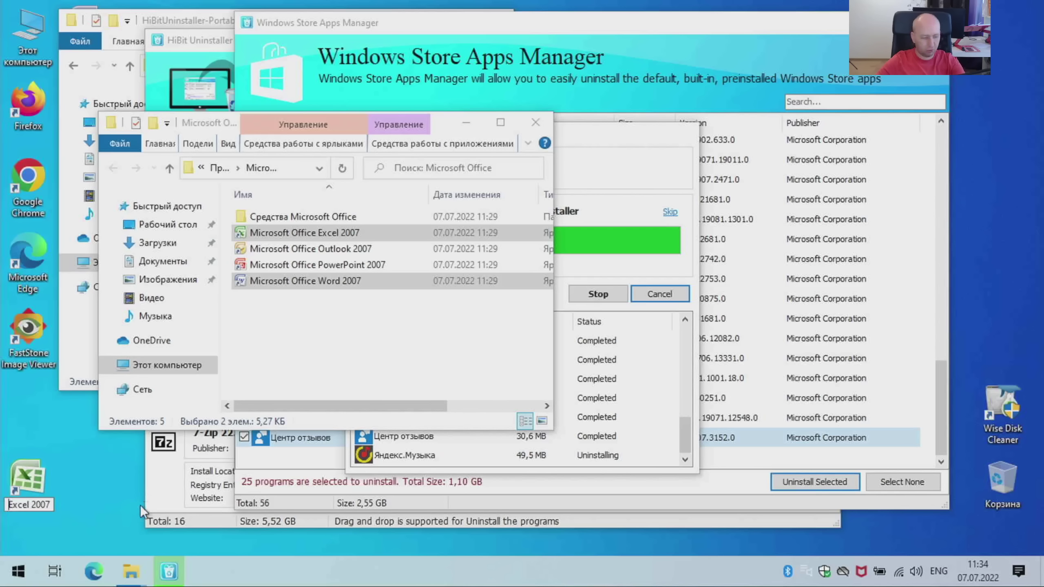
key("Delete")
key("Delete")
key("Delete")
key("Delete")
key("Return")
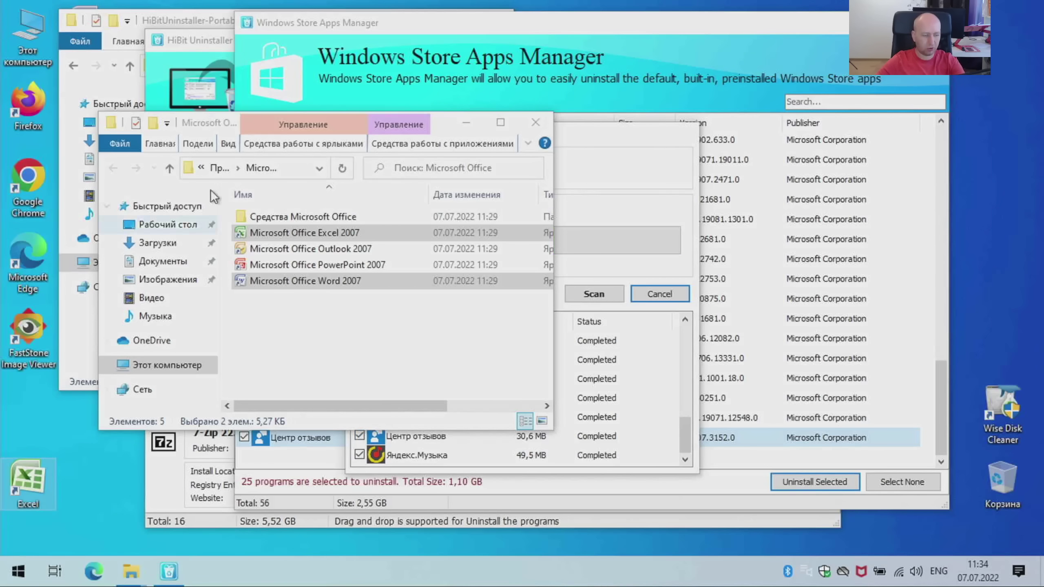
Step: Uncover the Word 2007 desktop shortcut, rename it as Word and place it above the Excel shortcut
left_click_drag(159, 16, 441, 33)
left_click(59, 65)
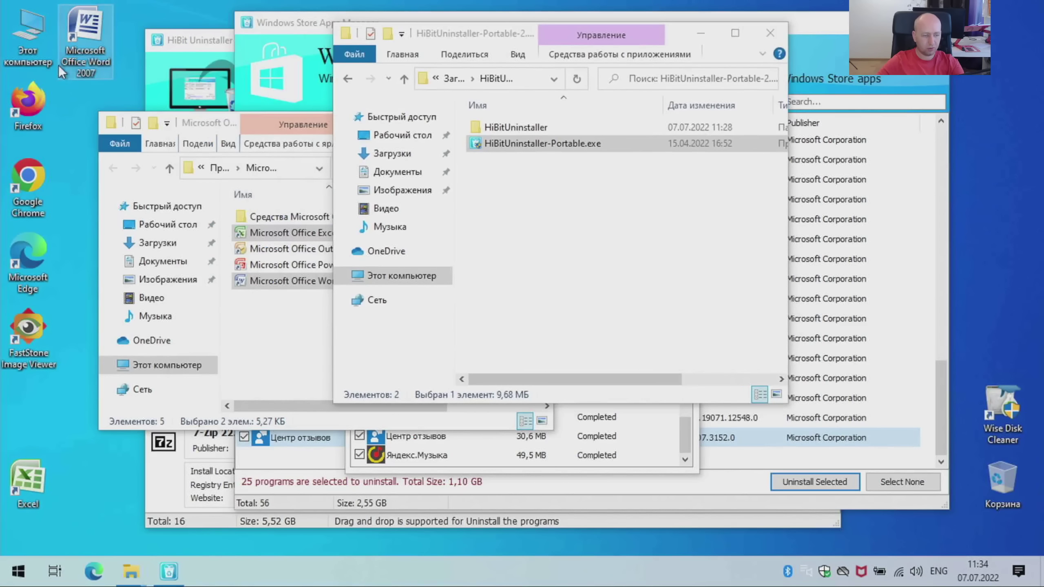
left_click(88, 62)
key("Home")
key("ctrl+shift+Right")
key("ctrl+shift+Right")
key("Delete")
left_click_drag(95, 51, 124, 55)
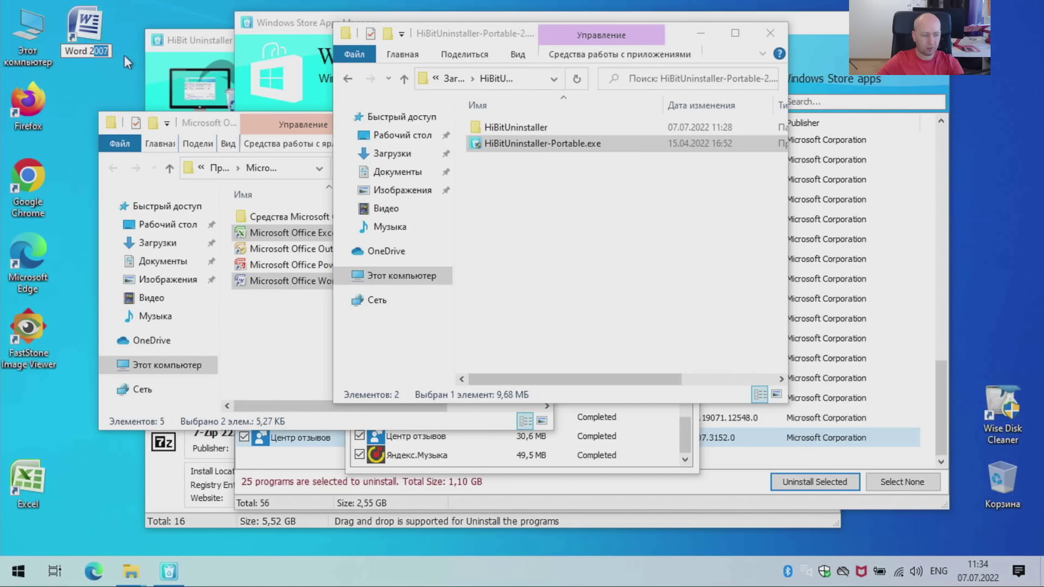
key("Delete")
left_click(97, 68)
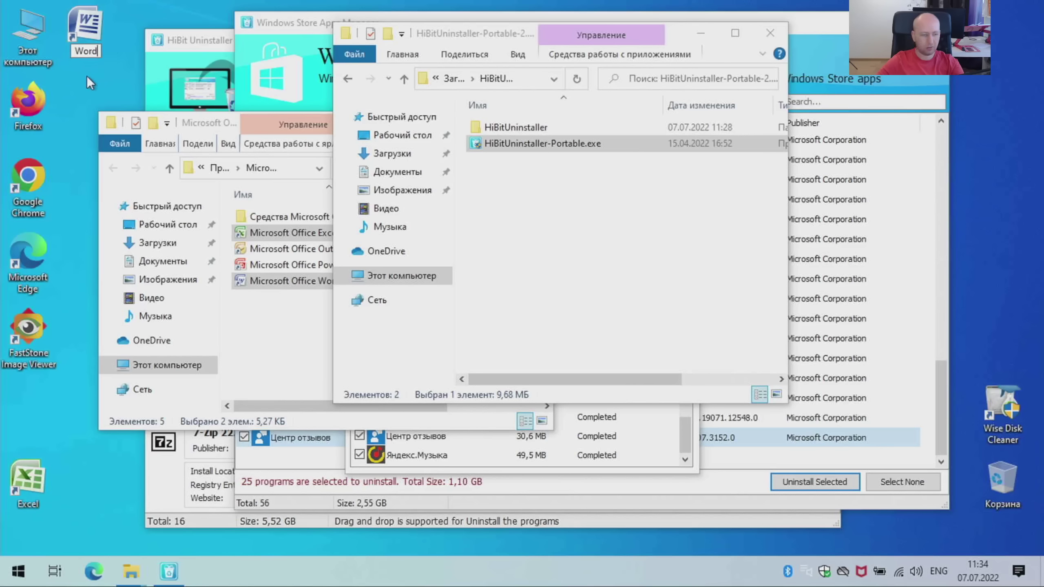
left_click_drag(90, 42, 33, 405)
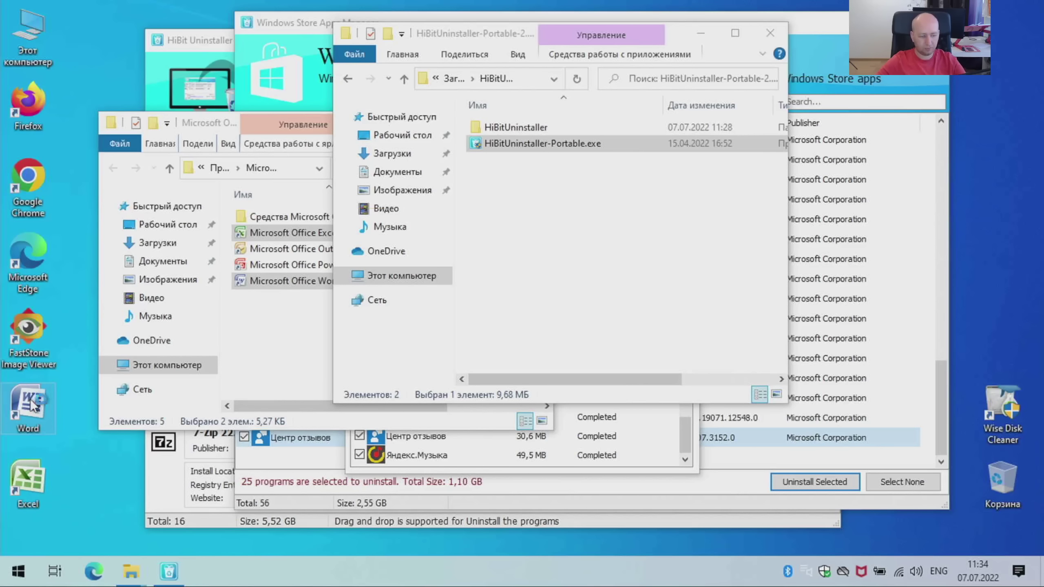
Step: Test the Word and Excel desktop shortcuts by launching each program and closing it again
double_click(32, 405)
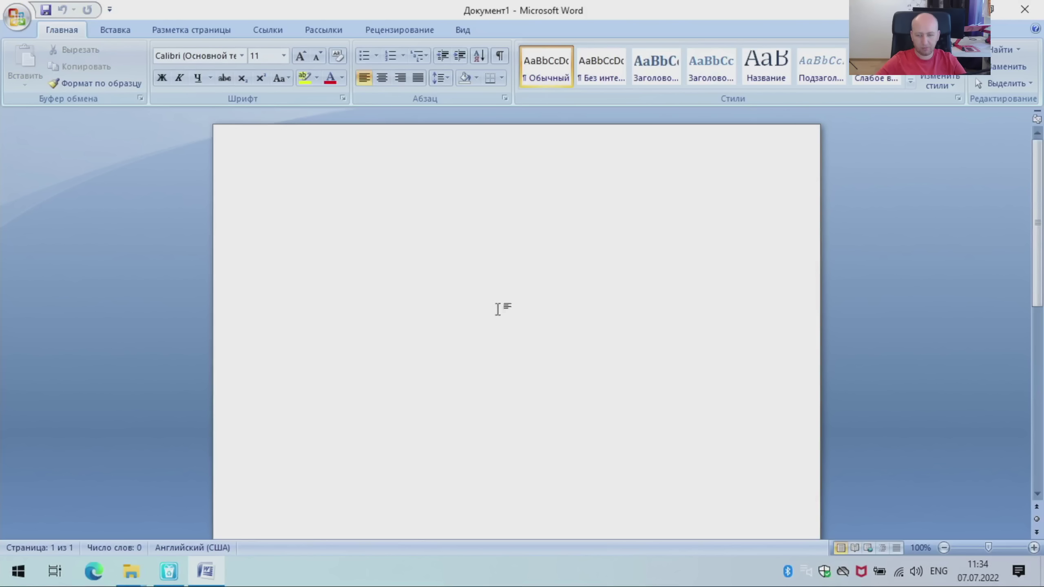
left_click(1025, 9)
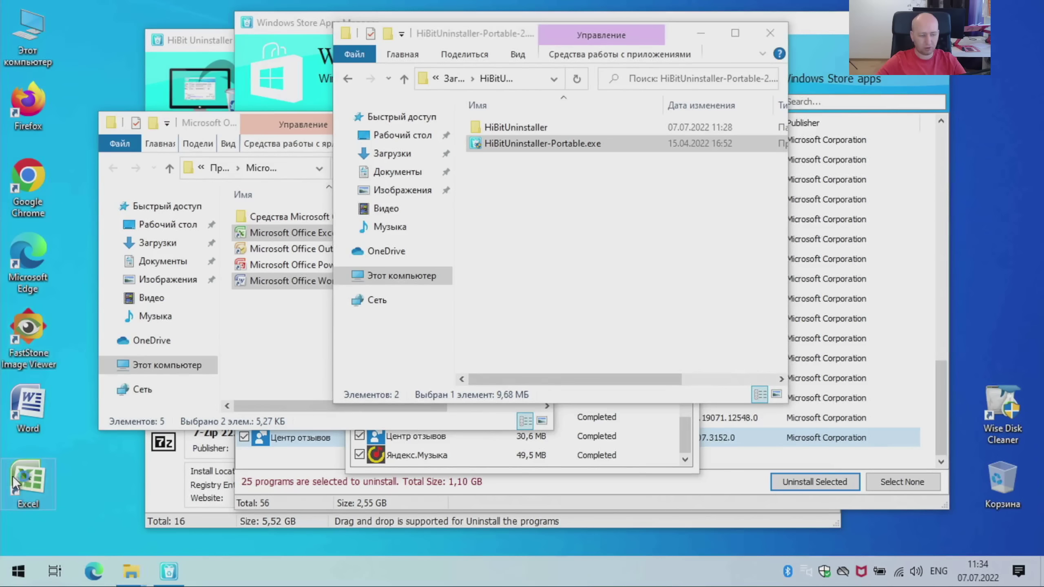
double_click(26, 480)
key("alt+F4")
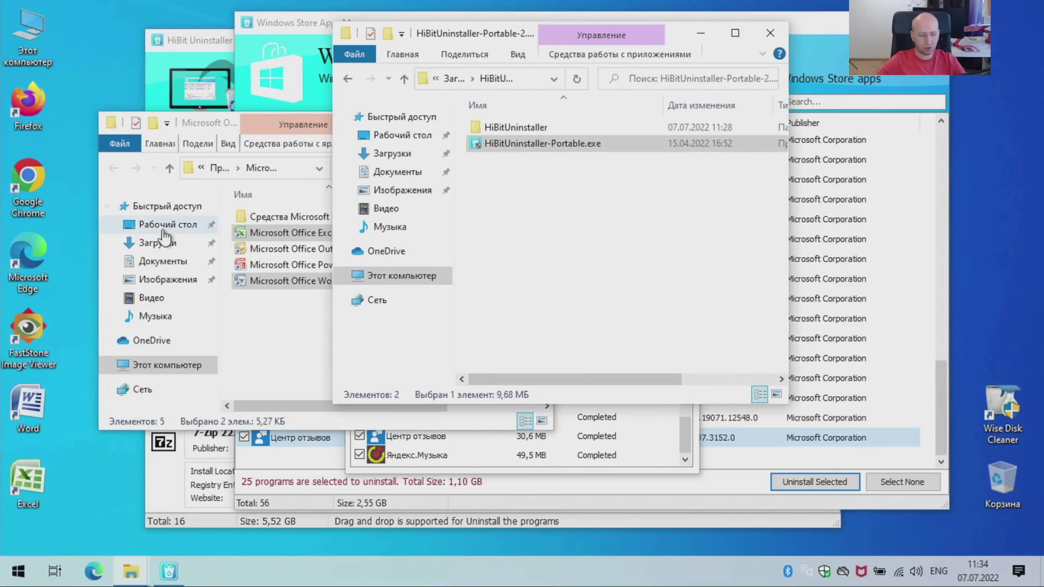
double_click(28, 407)
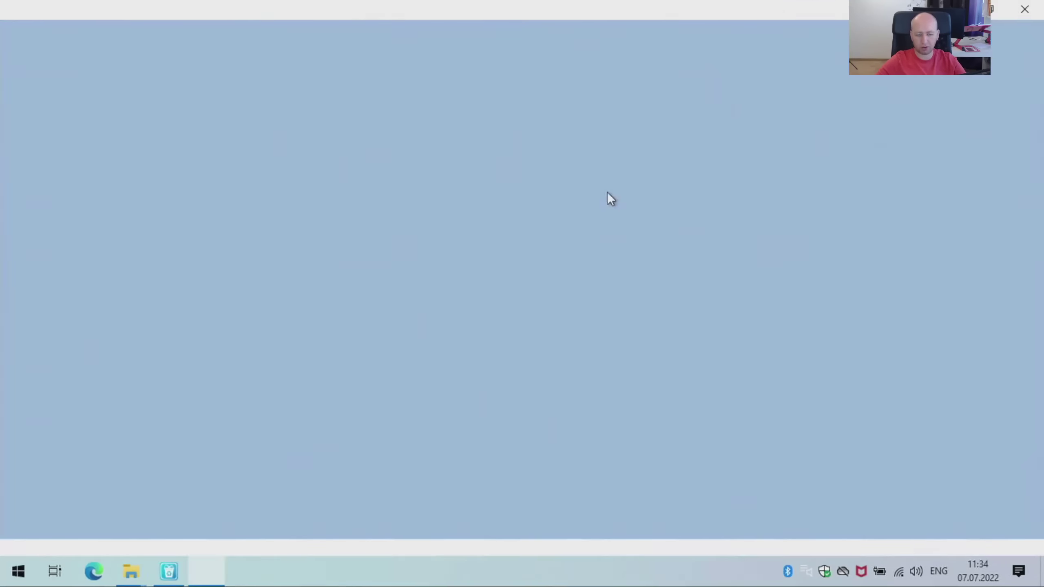
left_click(1024, 9)
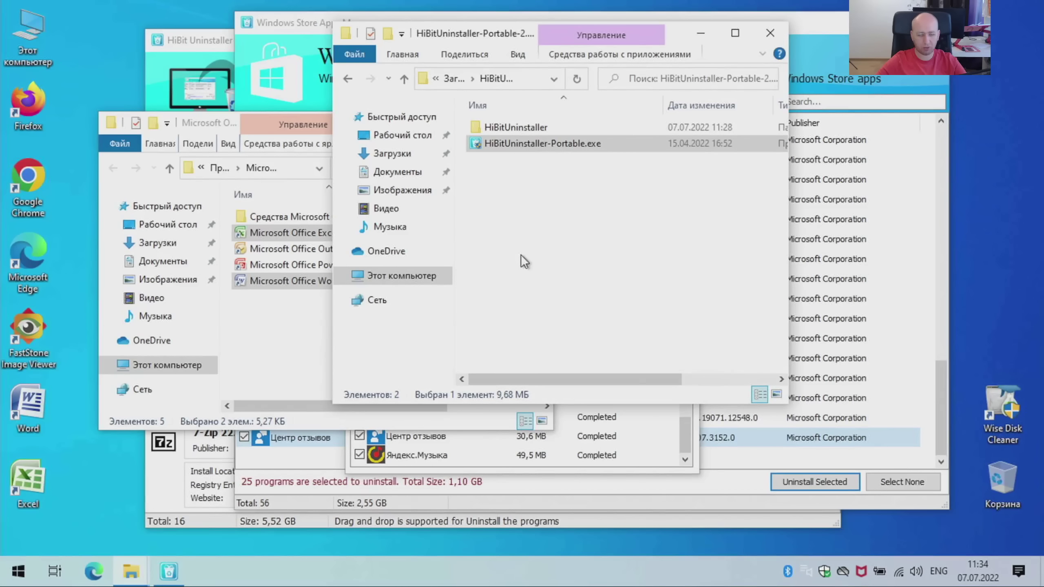
double_click(27, 480)
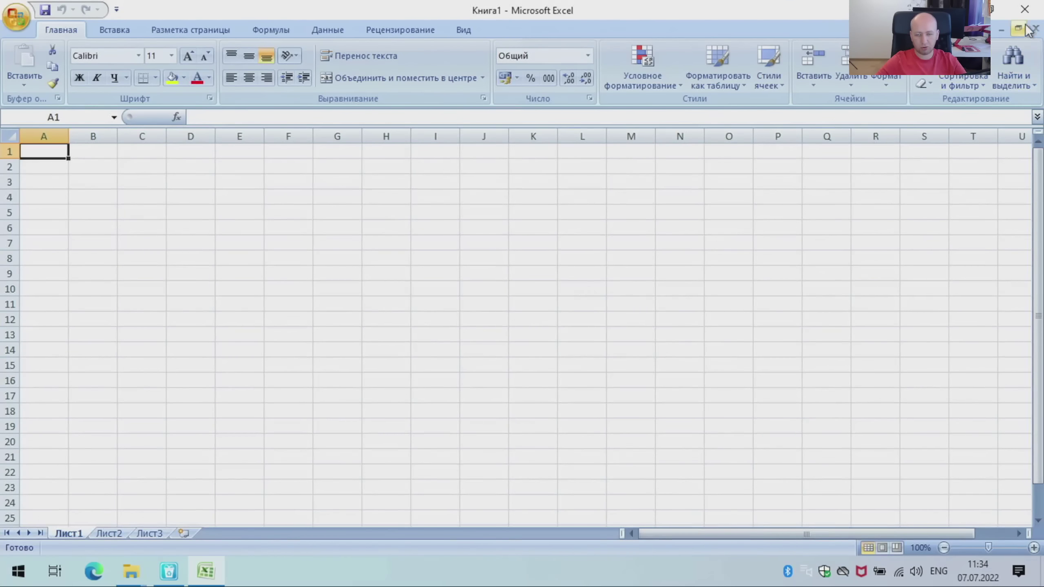
left_click(1024, 9)
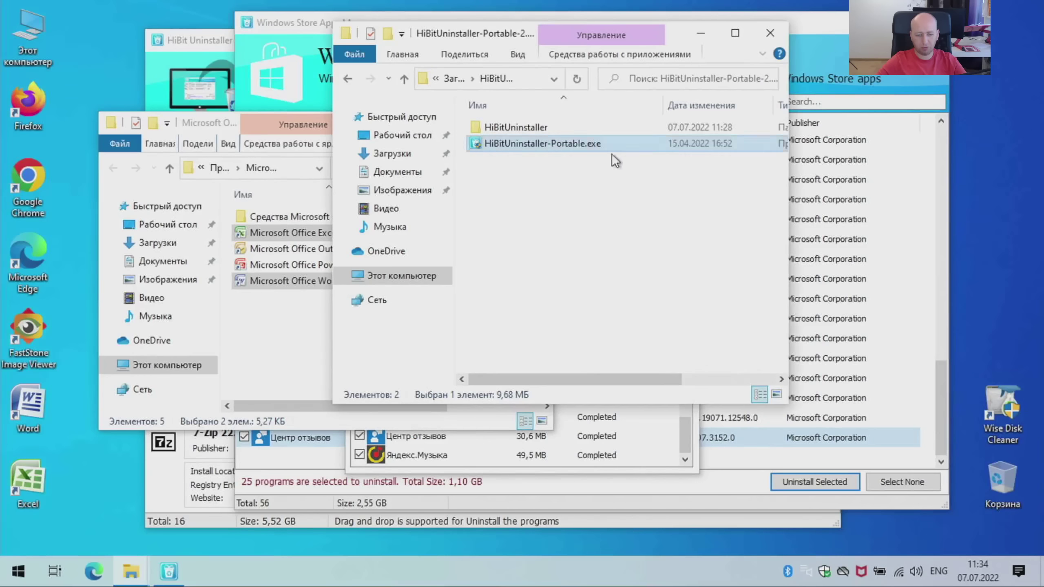
Step: Minimize the HiBitUninstaller folder window and scan for leftovers of the uninstalled Store apps with automatic clean-up enabled
left_click_drag(519, 29, 703, 91)
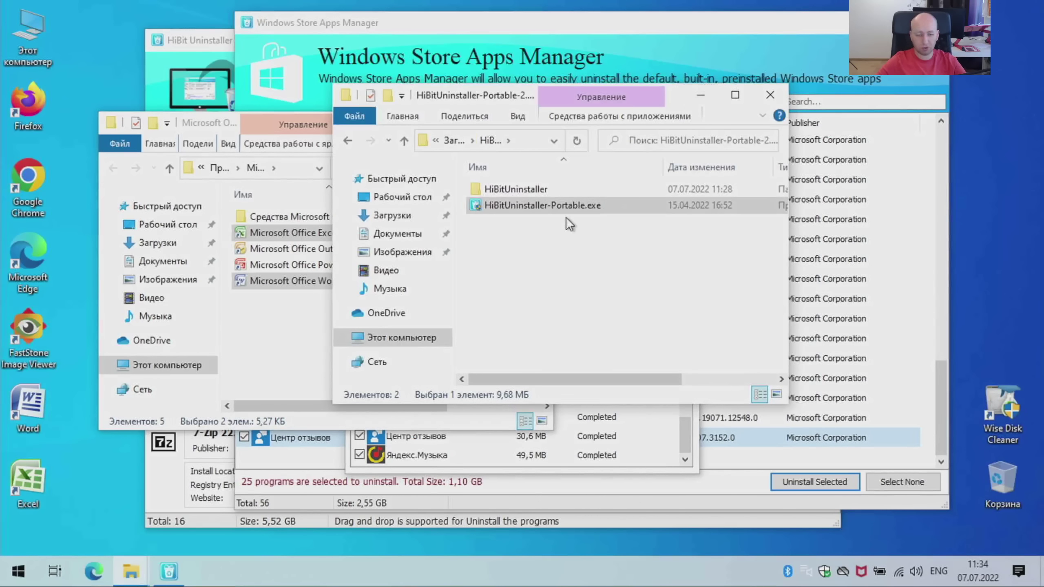
left_click_drag(504, 88, 630, 211)
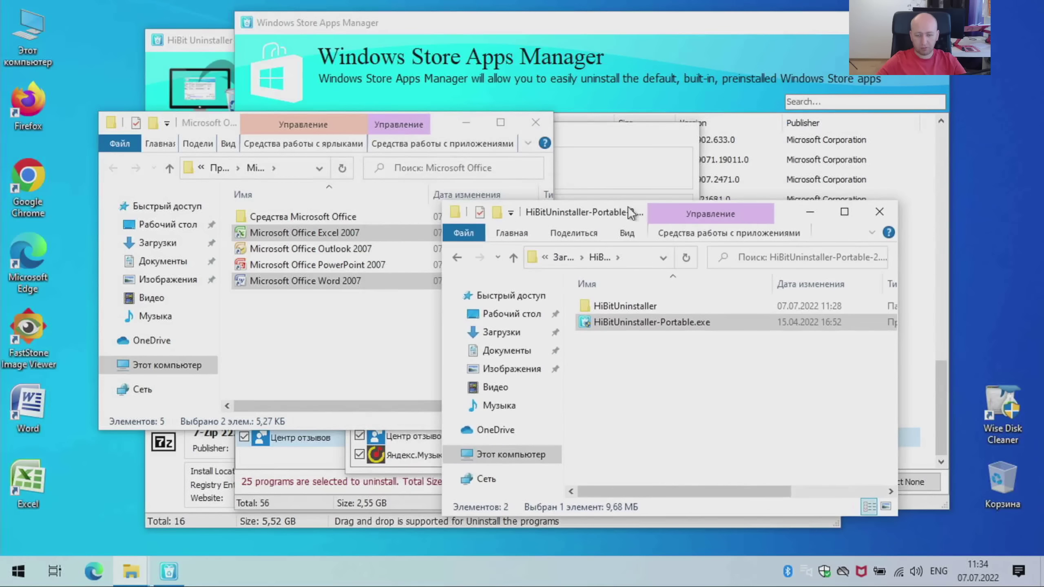
left_click(810, 212)
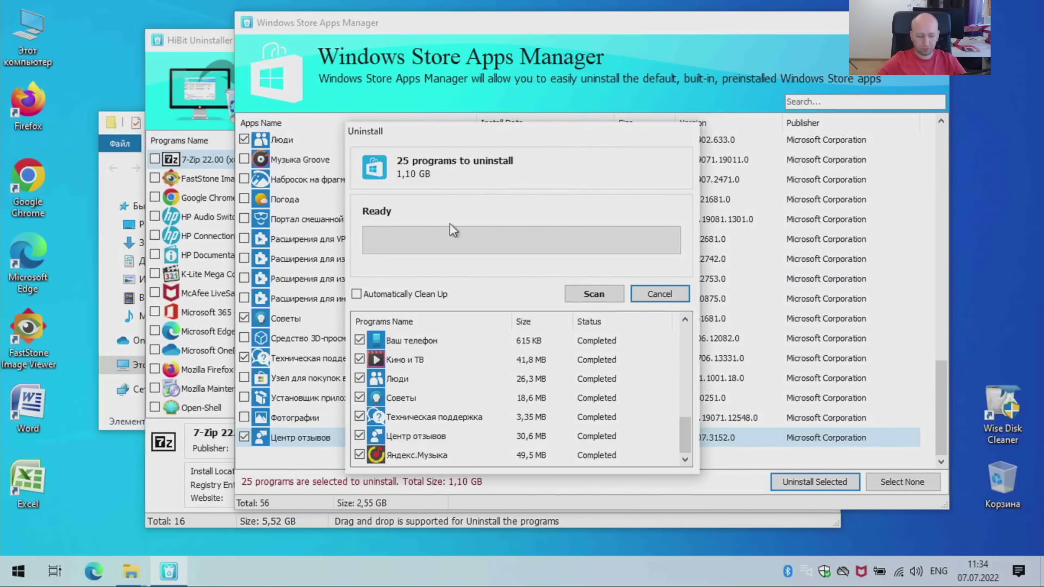
left_click(394, 293)
left_click(595, 293)
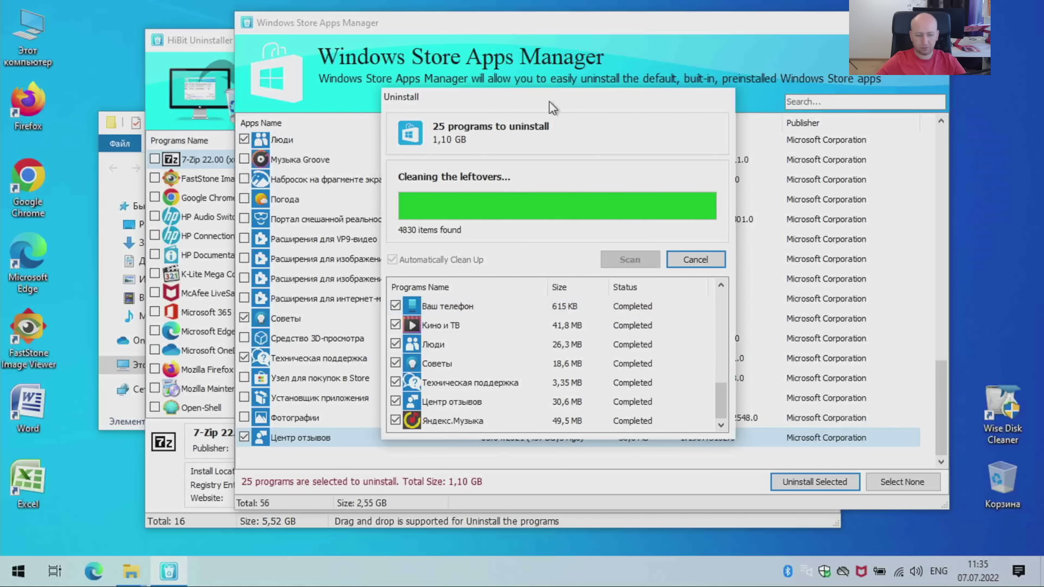
left_click_drag(549, 101, 496, 155)
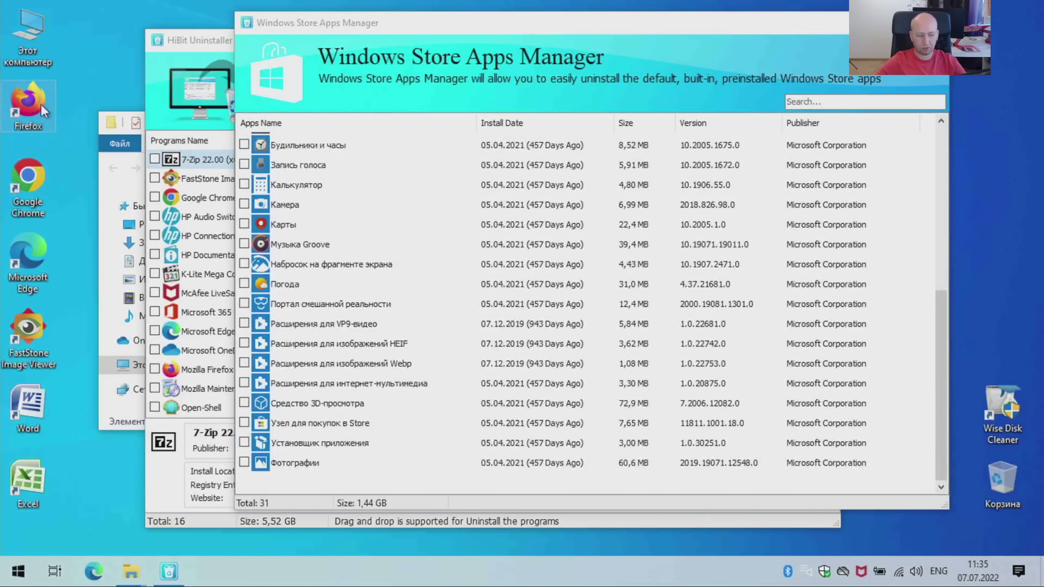
Step: Look over the remaining Store apps from the start of the list and close Windows Store Apps Manager
left_click_drag(533, 26, 507, 27)
scroll(571, 342, "up", 5)
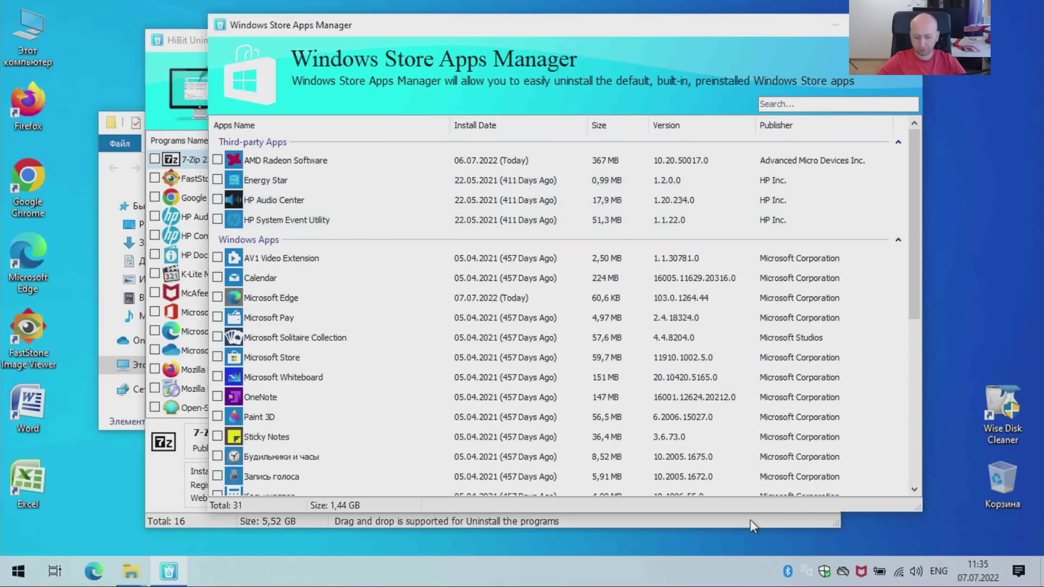
left_click(904, 25)
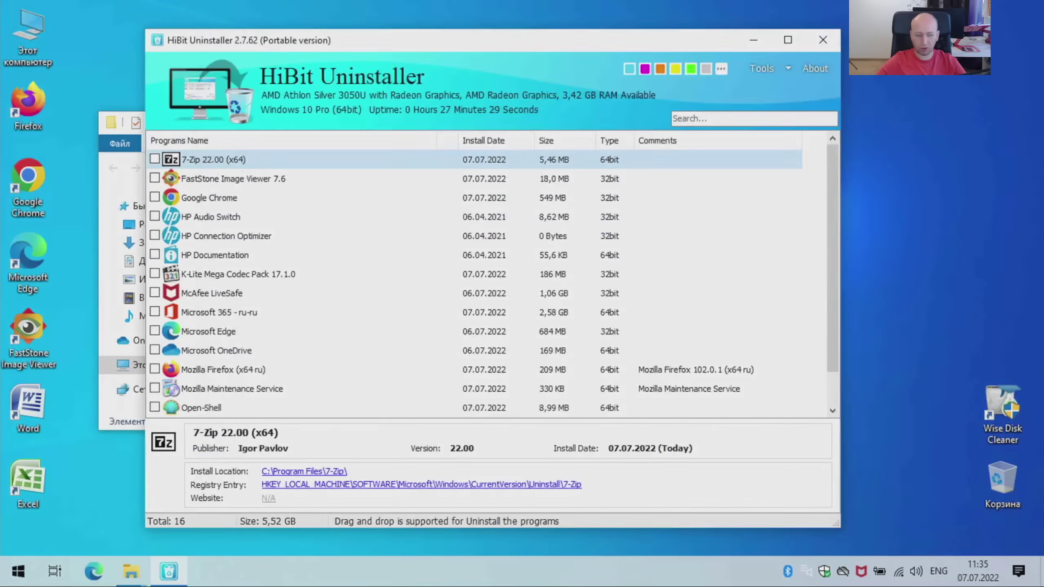
Step: Mark HP Documentation, McAfee LiveSafe, Microsoft 365 - ru-ru, Microsoft OneDrive and WebAdvisor от McAfee for uninstallation
left_click_drag(481, 45, 556, 16)
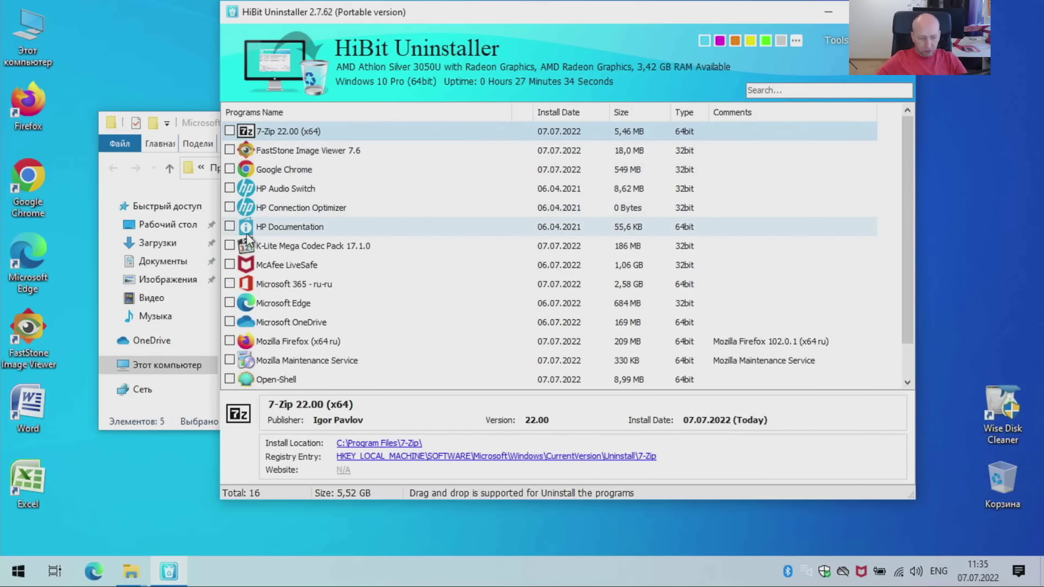
left_click(229, 227)
left_click(300, 208)
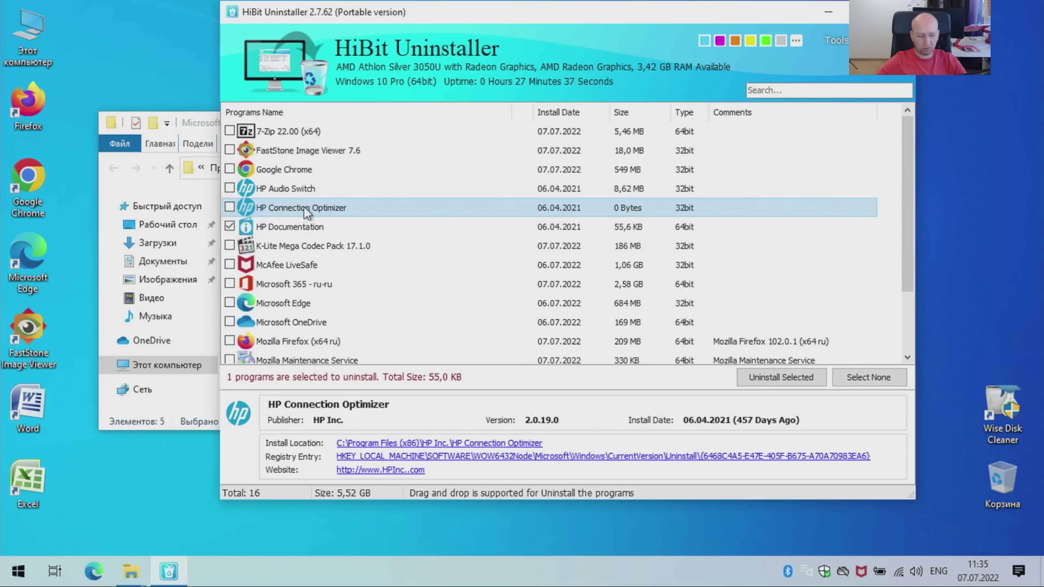
left_click(229, 264)
left_click(230, 284)
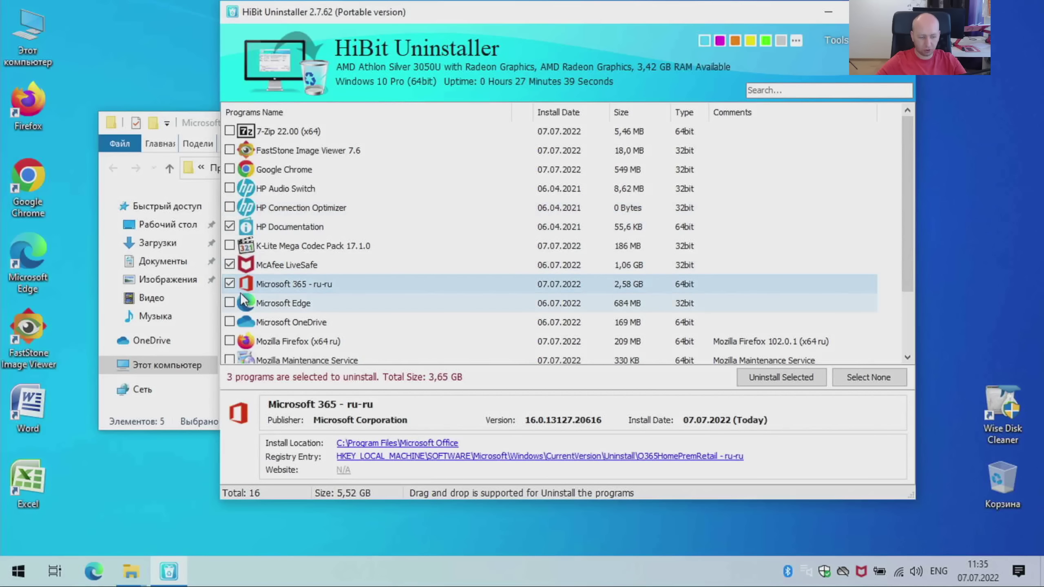
scroll(230, 288, "down", 1)
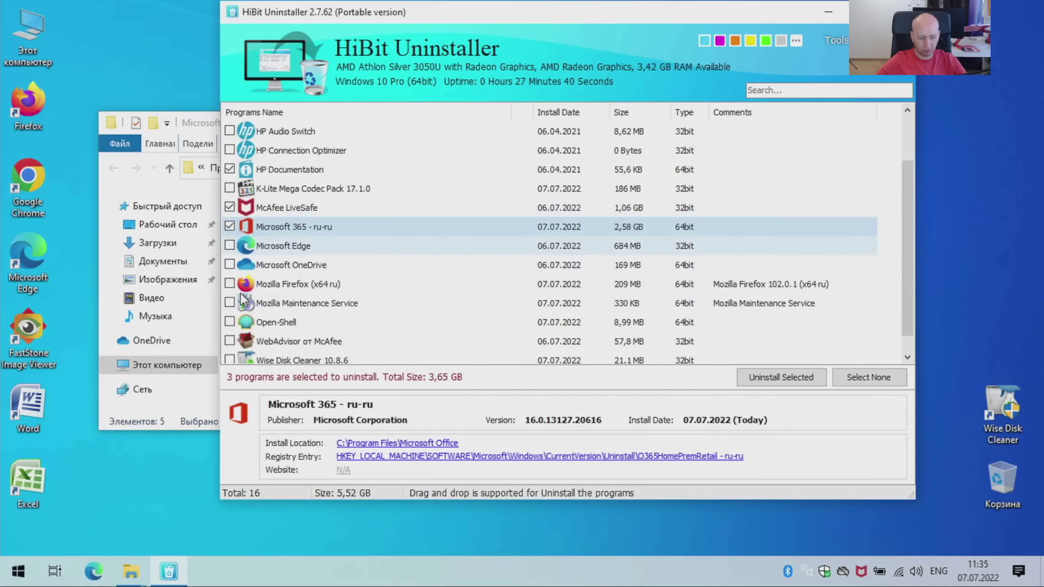
left_click(231, 263)
scroll(319, 291, "down", 1)
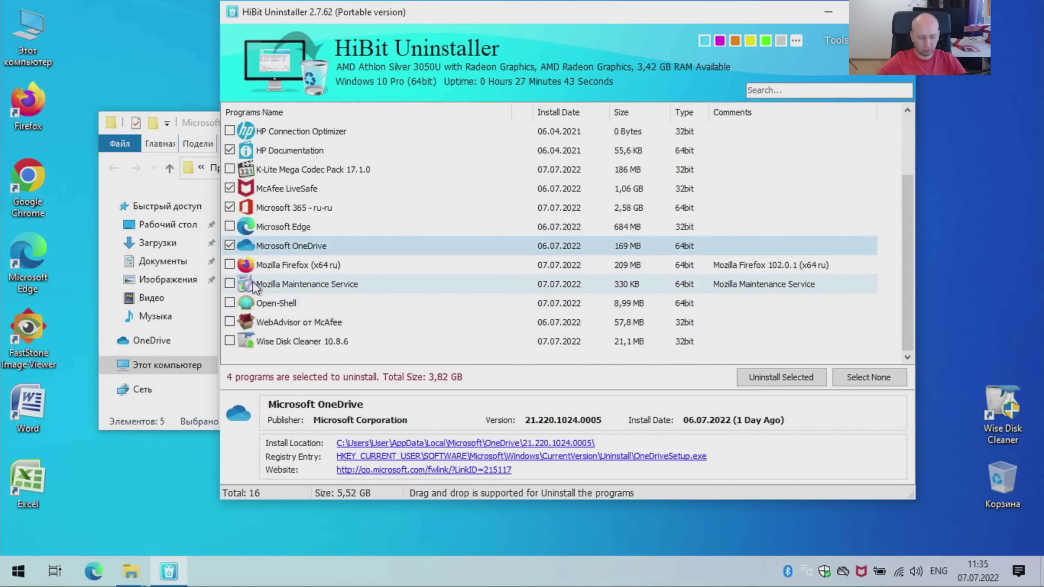
left_click(230, 323)
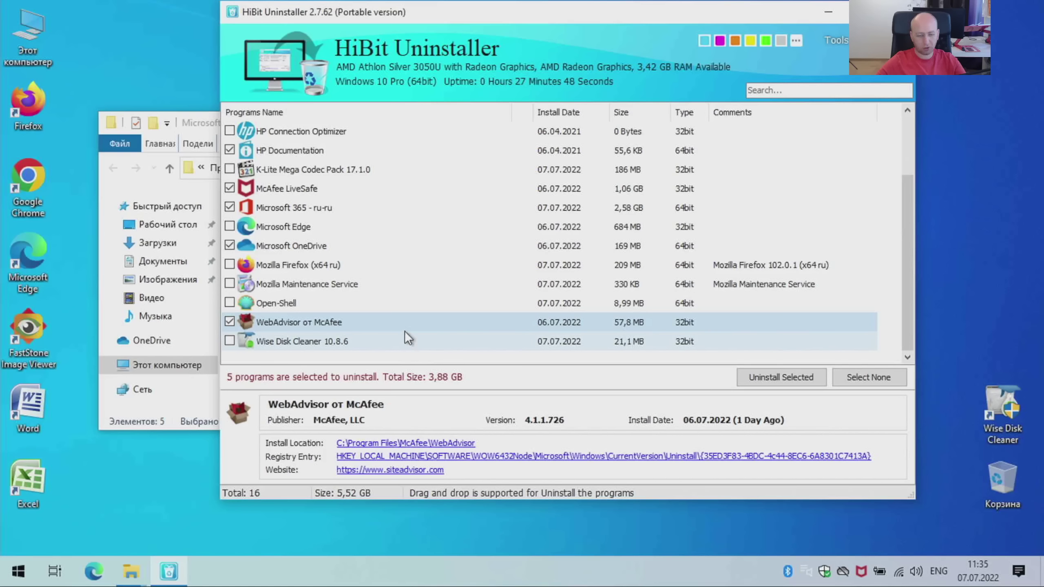
scroll(404, 331, "up", 2)
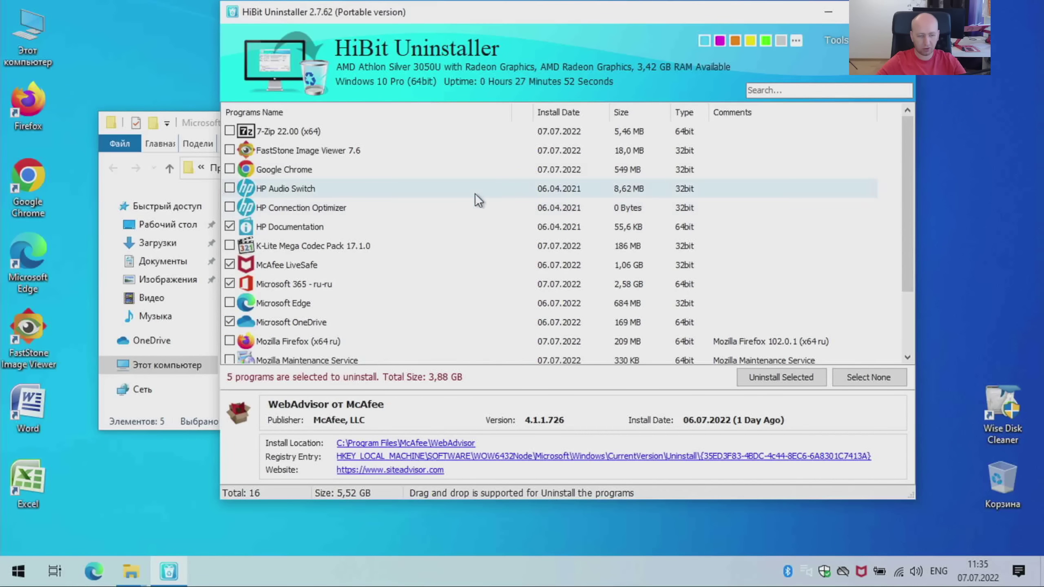
Step: Start uninstalling the marked programs with their original uninstall entries hidden, retry HP Documentation and decline any further attempt
left_click_drag(544, 18, 509, 46)
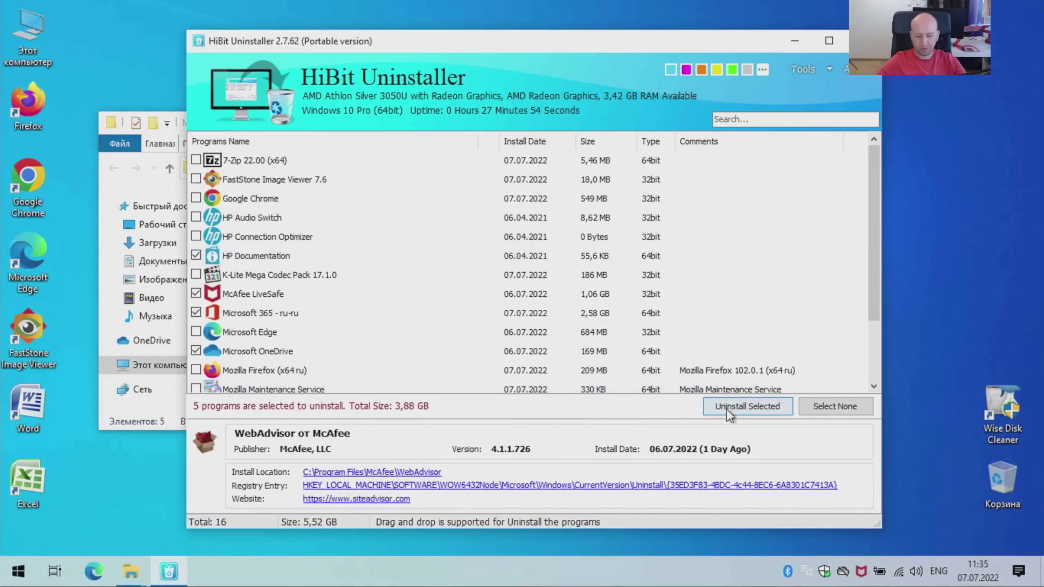
left_click(745, 406)
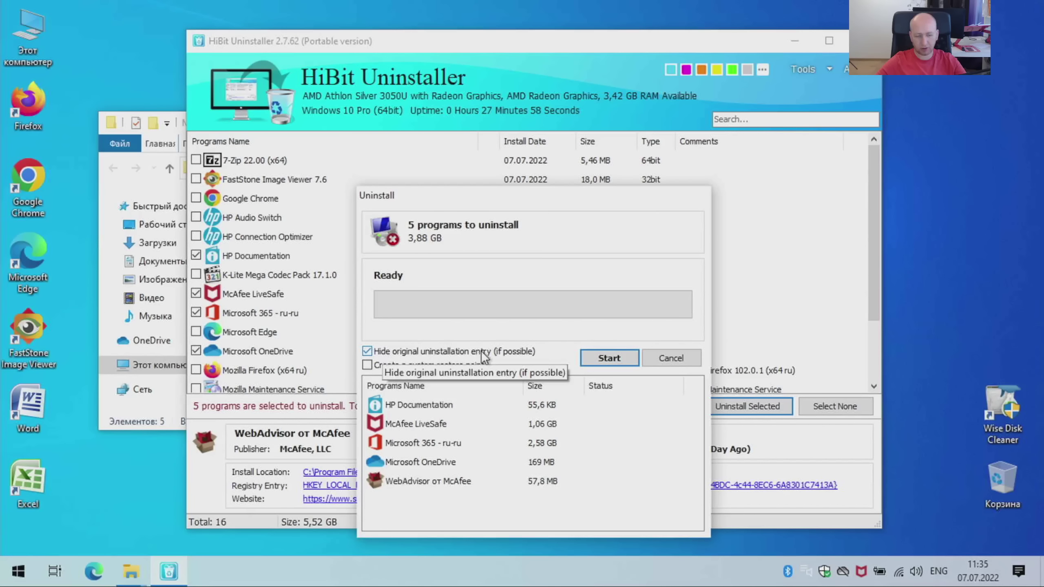
left_click(609, 358)
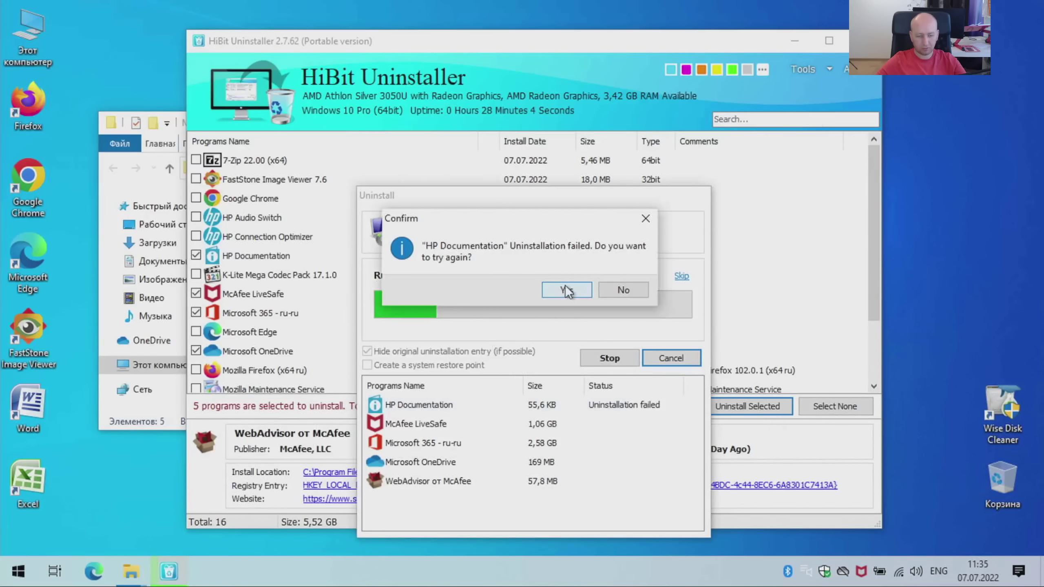
left_click(567, 290)
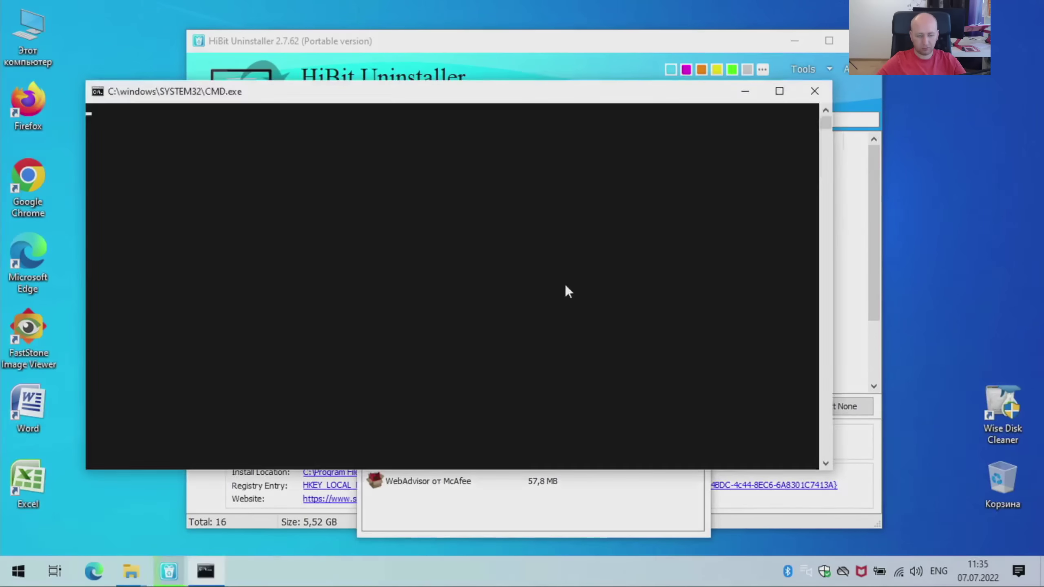
left_click(566, 290)
left_click(623, 290)
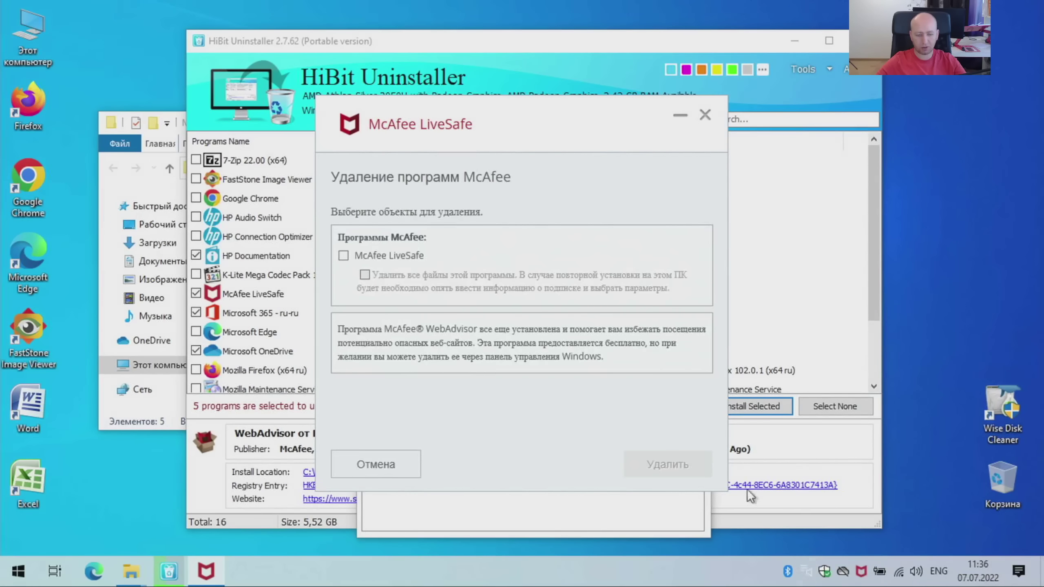
Step: Uninstall McAfee LiveSafe together with all of its program files
left_click(343, 256)
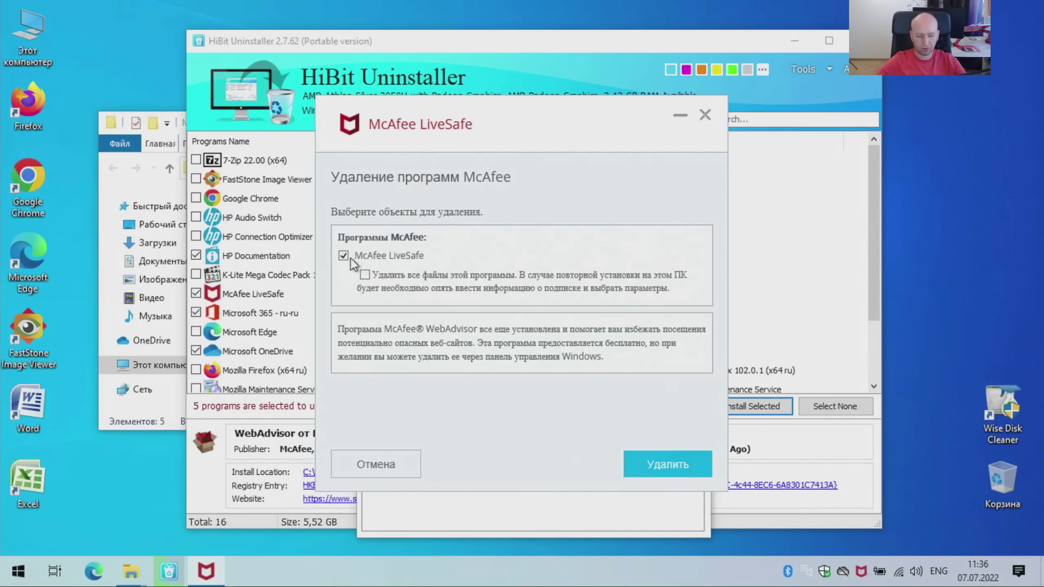
left_click(365, 275)
left_click(667, 469)
left_click(661, 462)
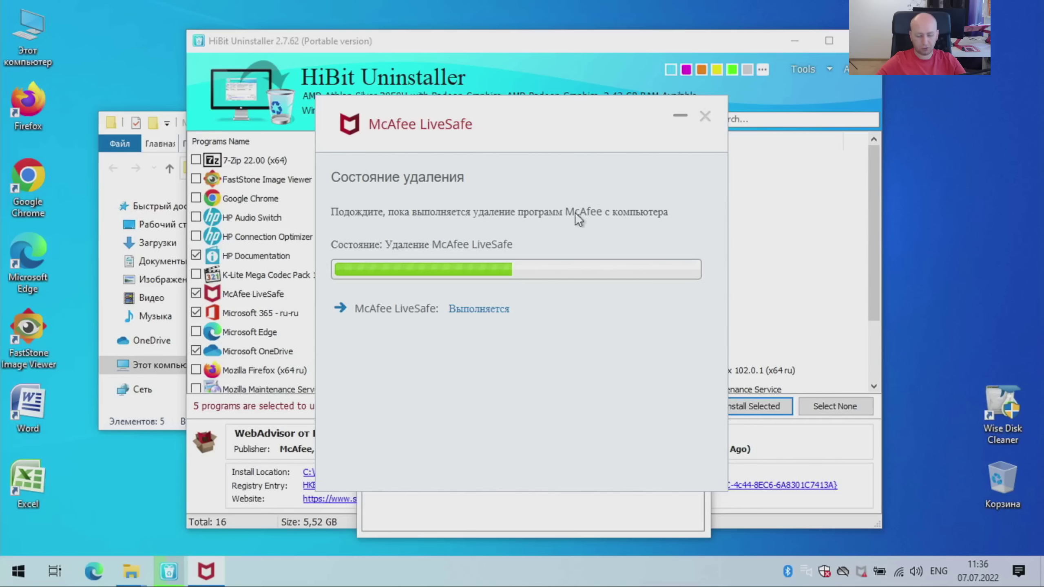
Step: Open Task Manager and position it beside the McAfee window to monitor process load during the removal
right_click(635, 575)
left_click(703, 502)
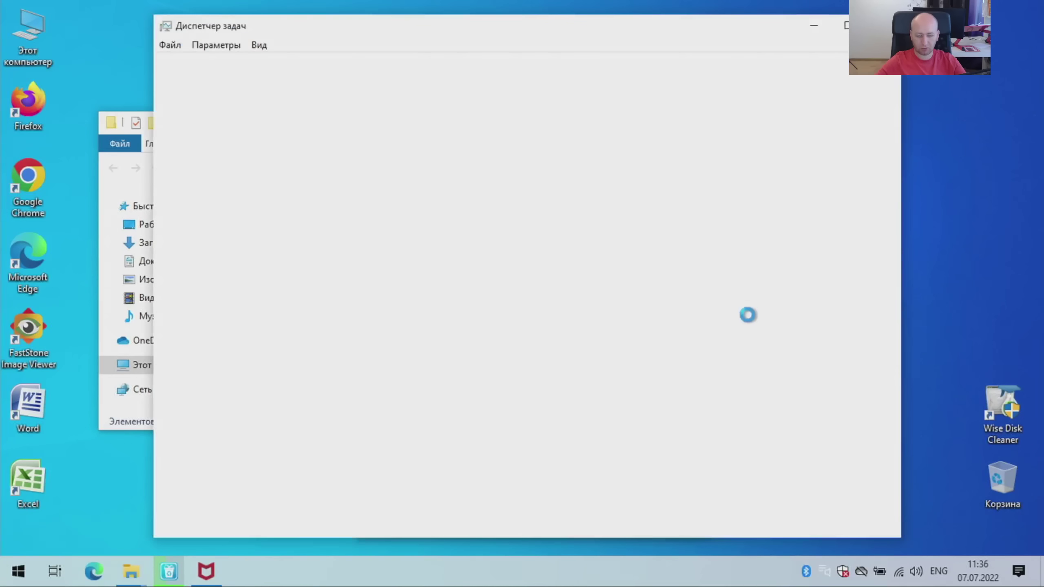
left_click_drag(530, 30, 664, 33)
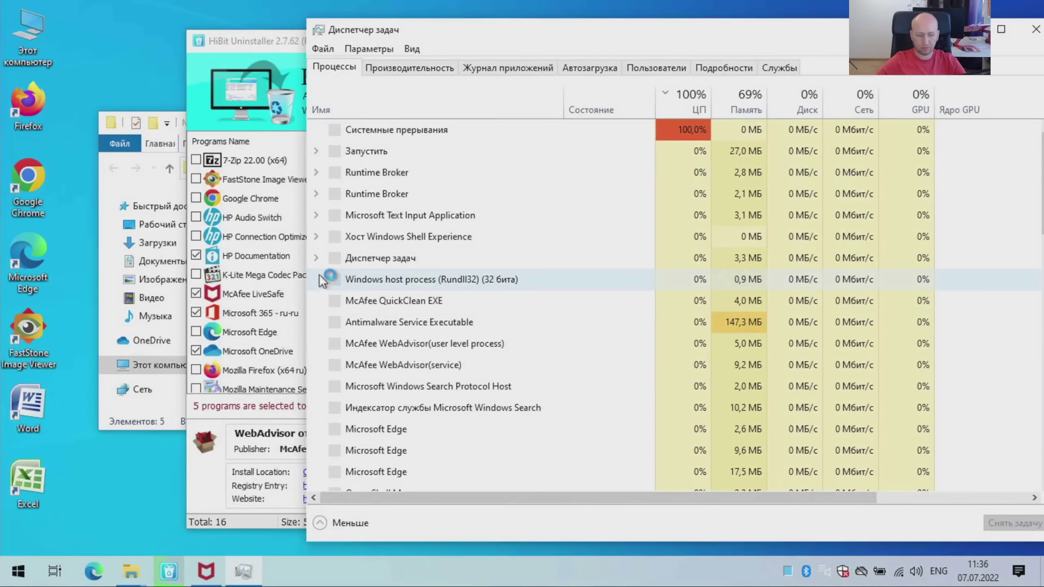
left_click_drag(296, 280, 582, 292)
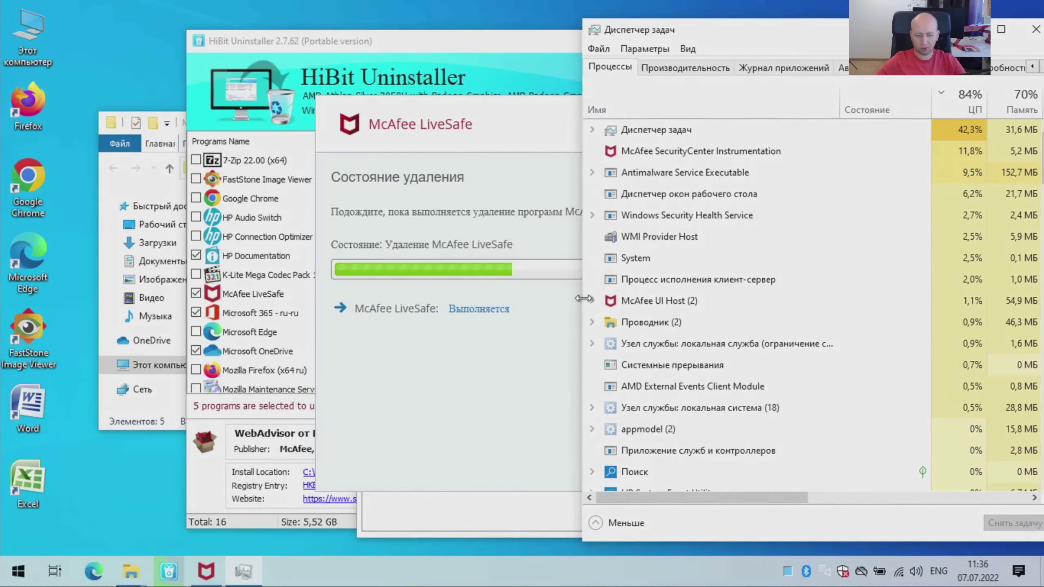
mouse_move(819, 40)
left_mouse_down()
mouse_move(792, 29)
mouse_move(813, 28)
left_mouse_up()
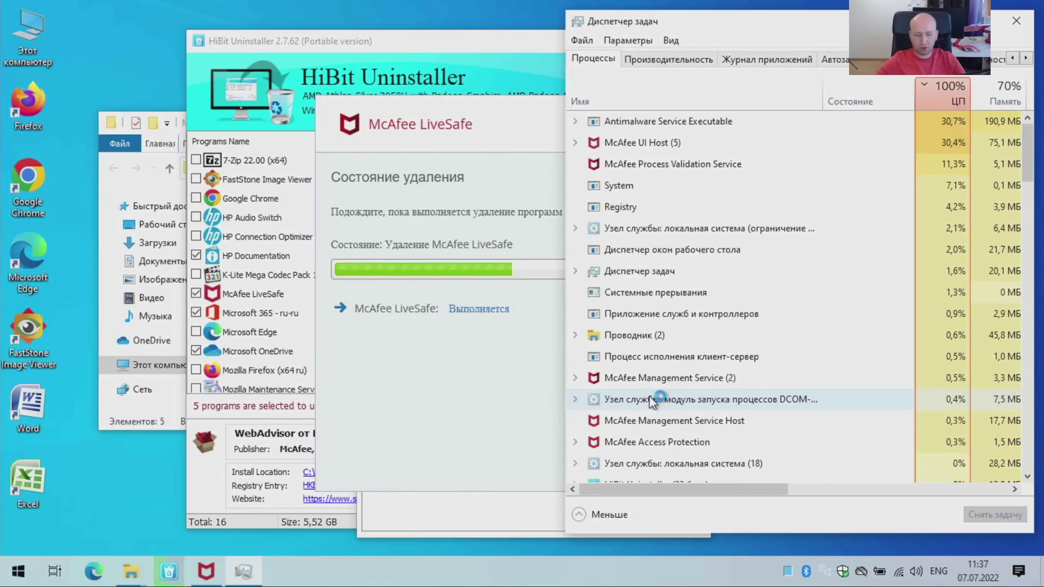
left_click_drag(792, 21, 773, 31)
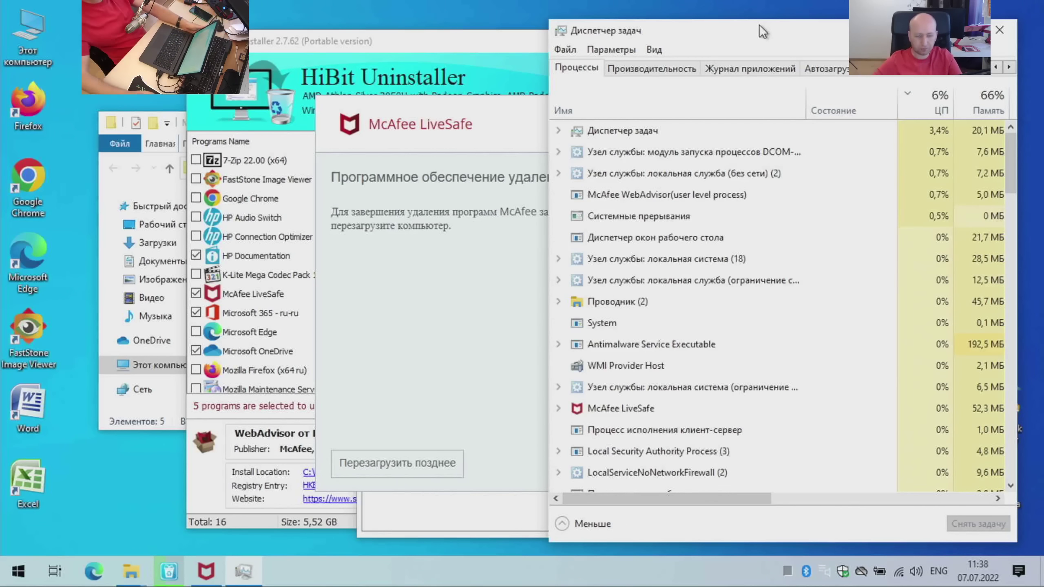
Step: Return to the McAfee LiveSafe uninstaller and postpone the computer restart
left_click(437, 289)
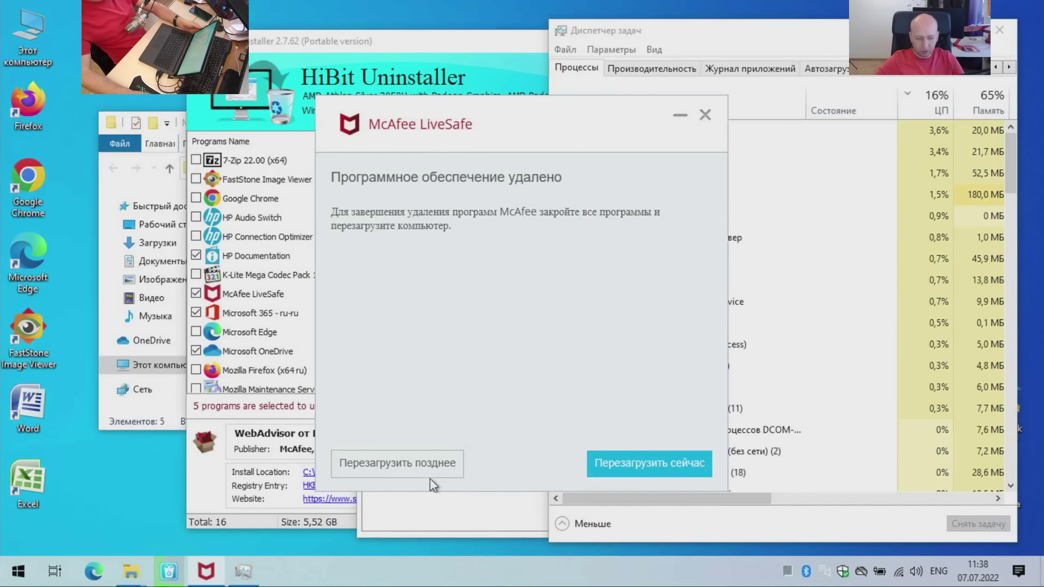
left_click(423, 463)
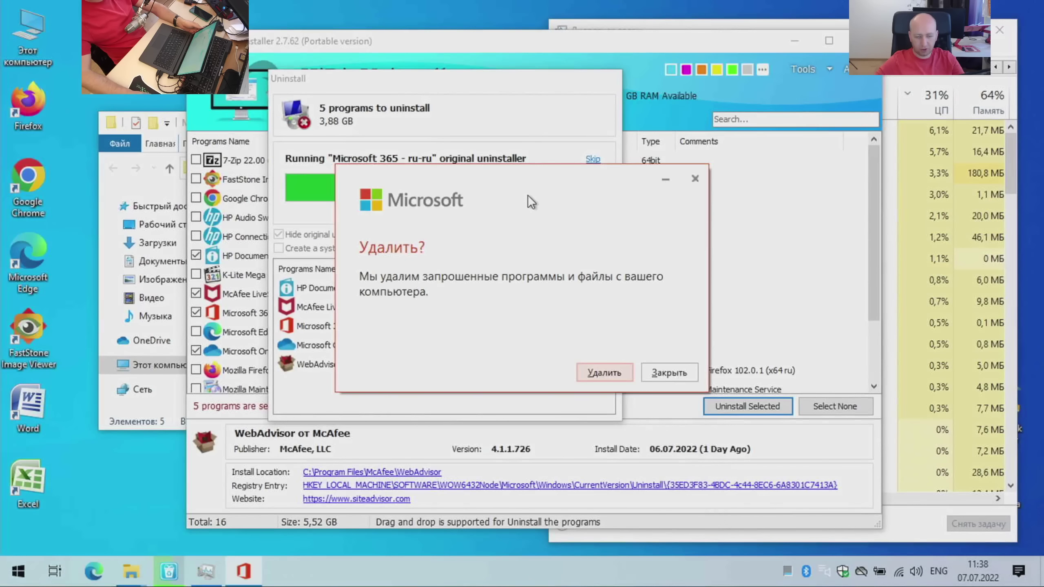
Step: Confirm the removal of Microsoft 365 and widen the Task Manager window to include the disk and network columns
left_click(599, 367)
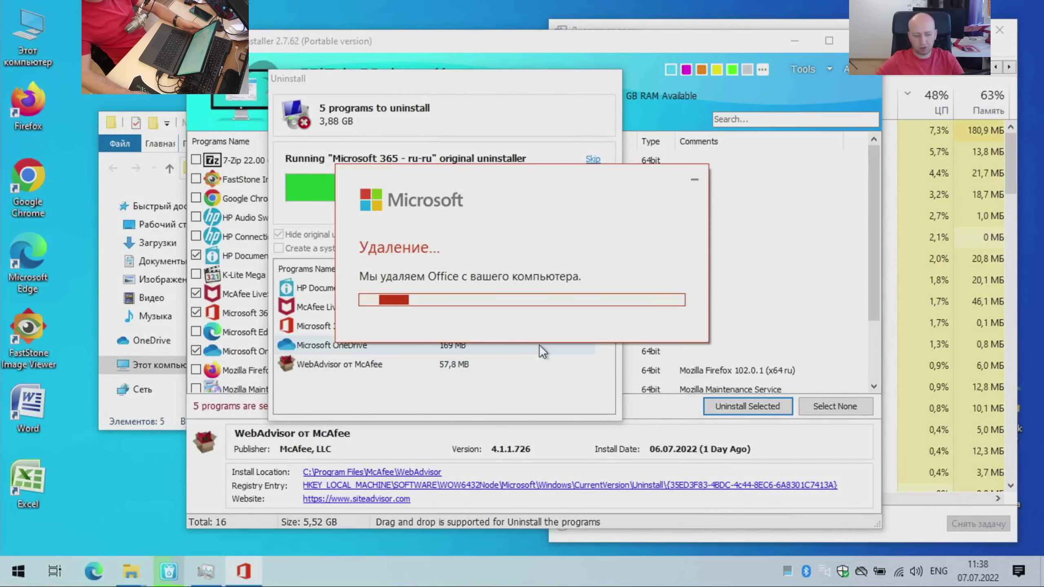
left_click(807, 24)
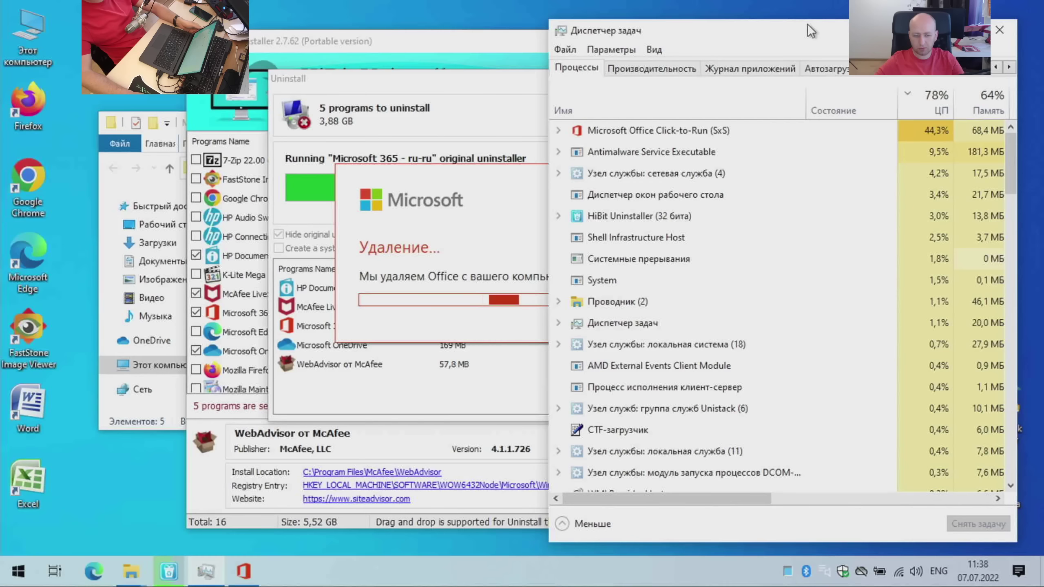
left_click_drag(808, 24, 787, 18)
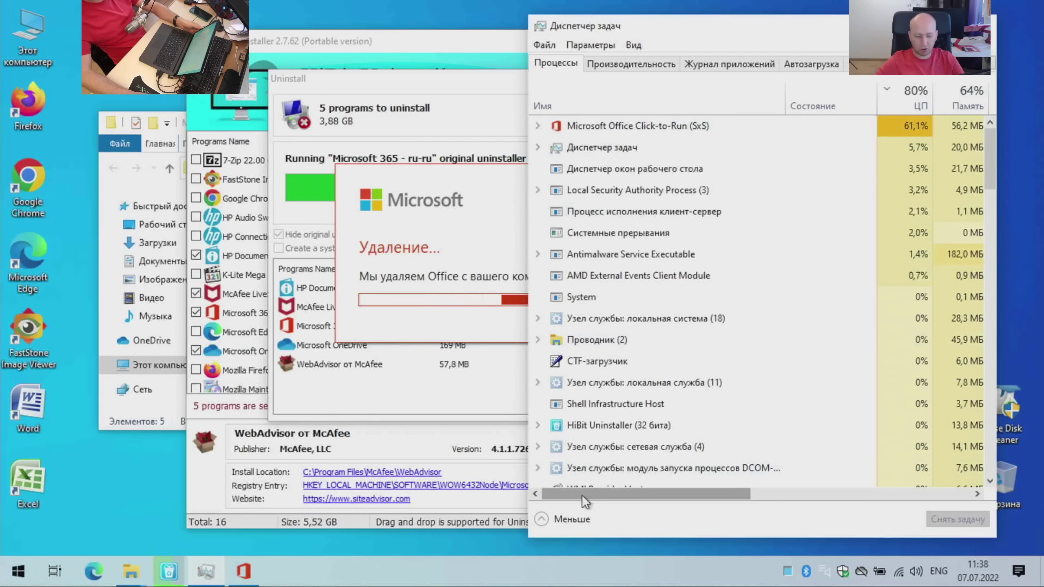
left_click_drag(530, 540, 412, 541)
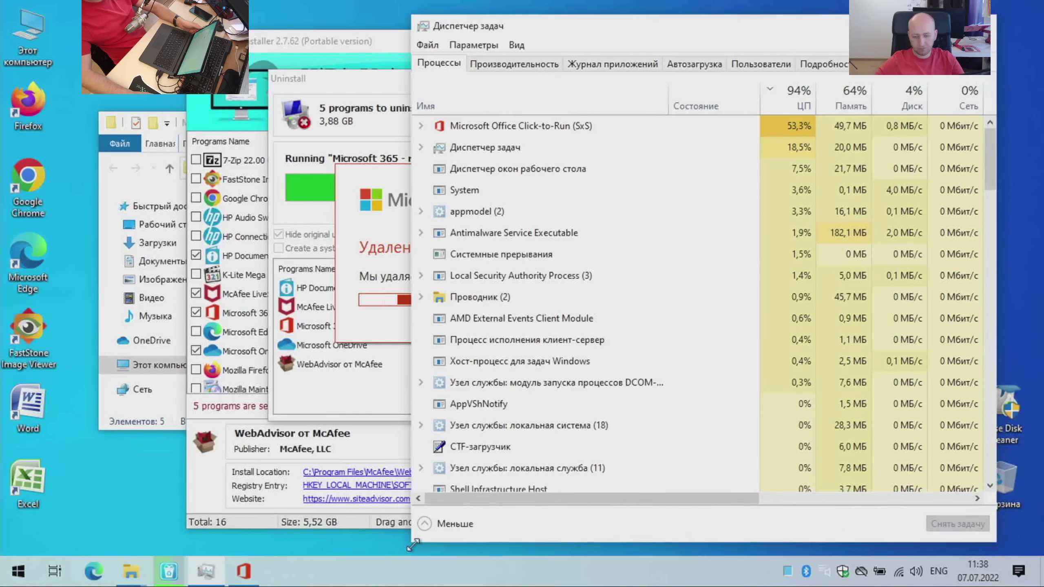
Step: Examine the CPU and memory performance graphs in Task Manager while Office is being removed
left_click(517, 65)
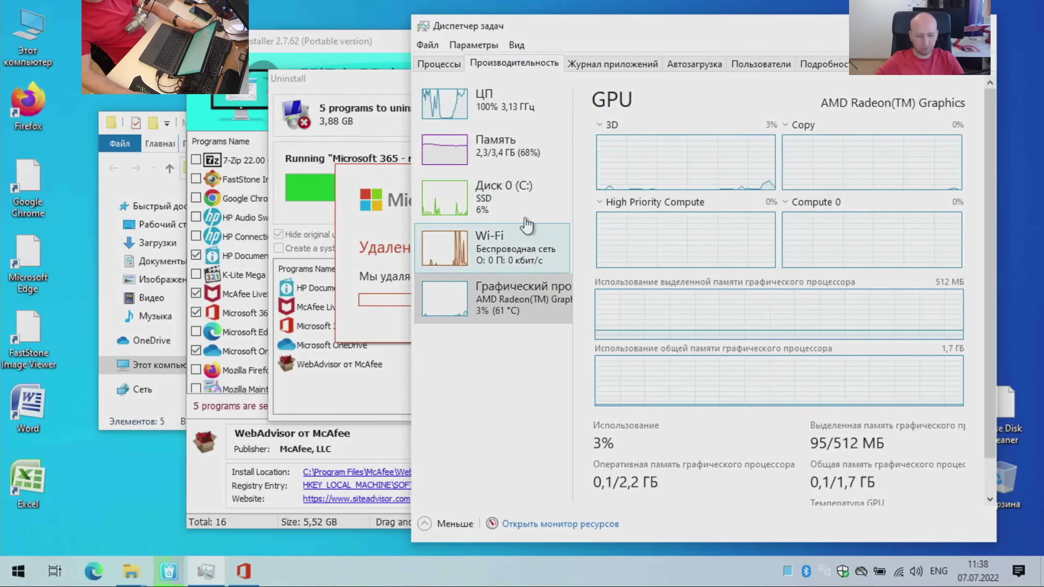
left_click(514, 119)
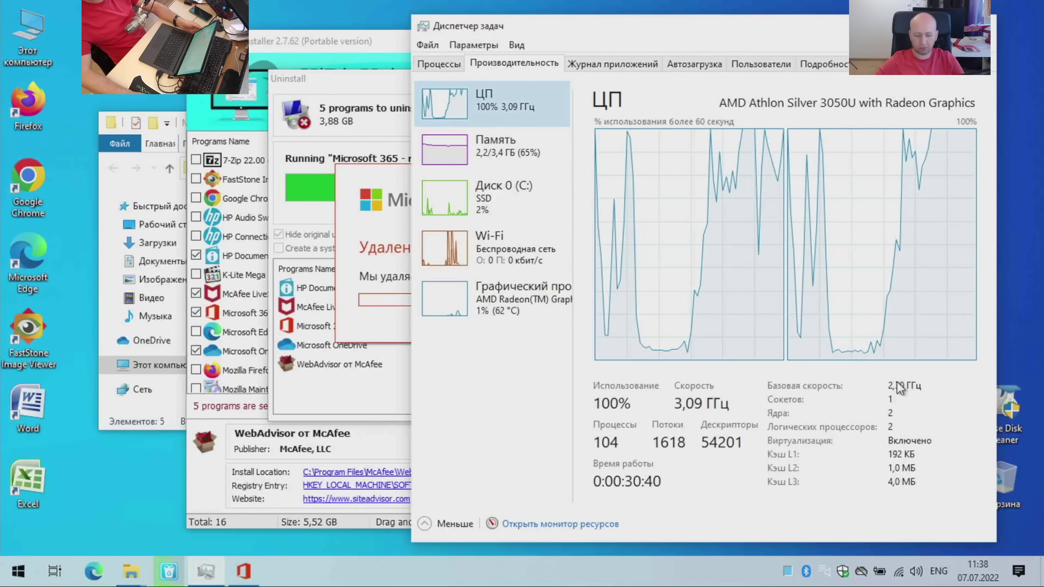
left_click_drag(562, 23, 592, 33)
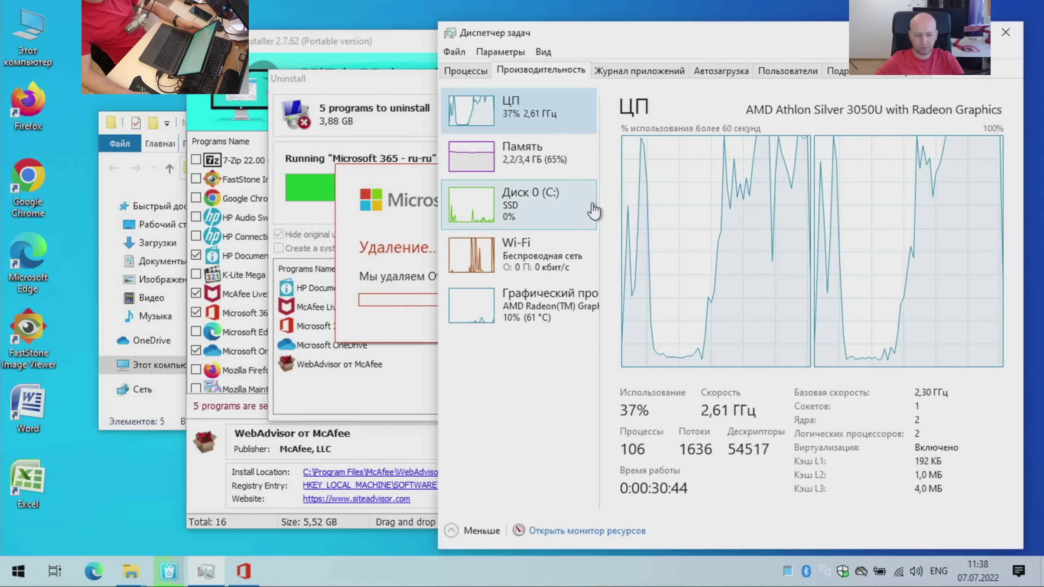
left_click(542, 164)
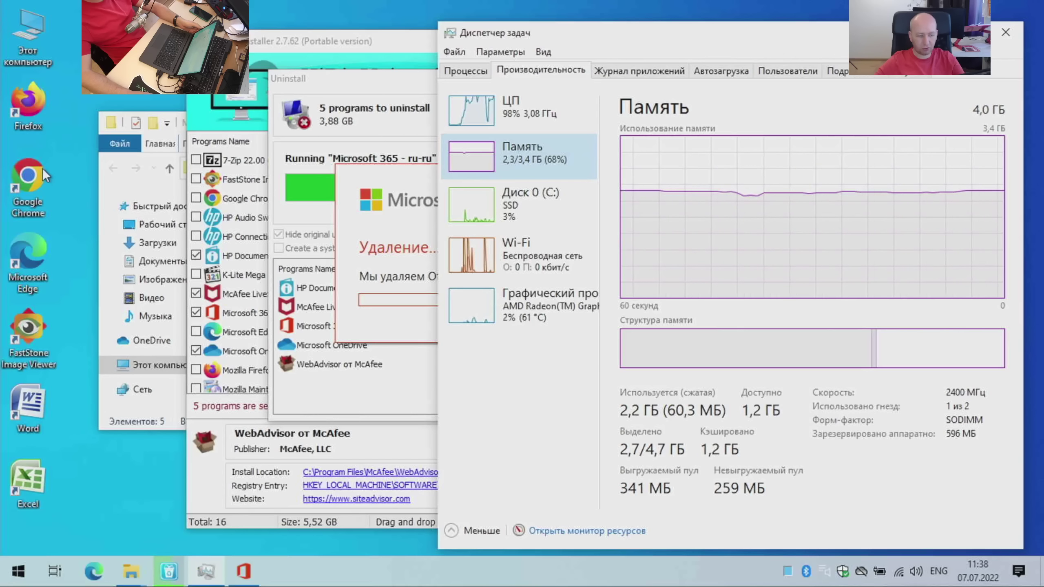
left_click(390, 180)
left_click(672, 33)
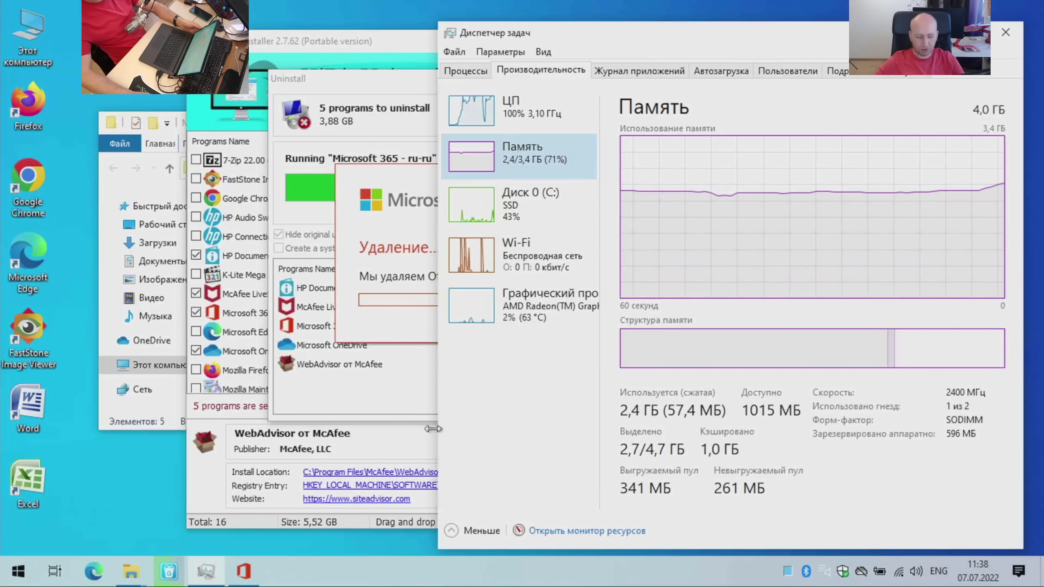
Step: Load several sites in Google Chrome tabs and narrow the browser window to keep Task Manager's memory graph in view
left_click(32, 184)
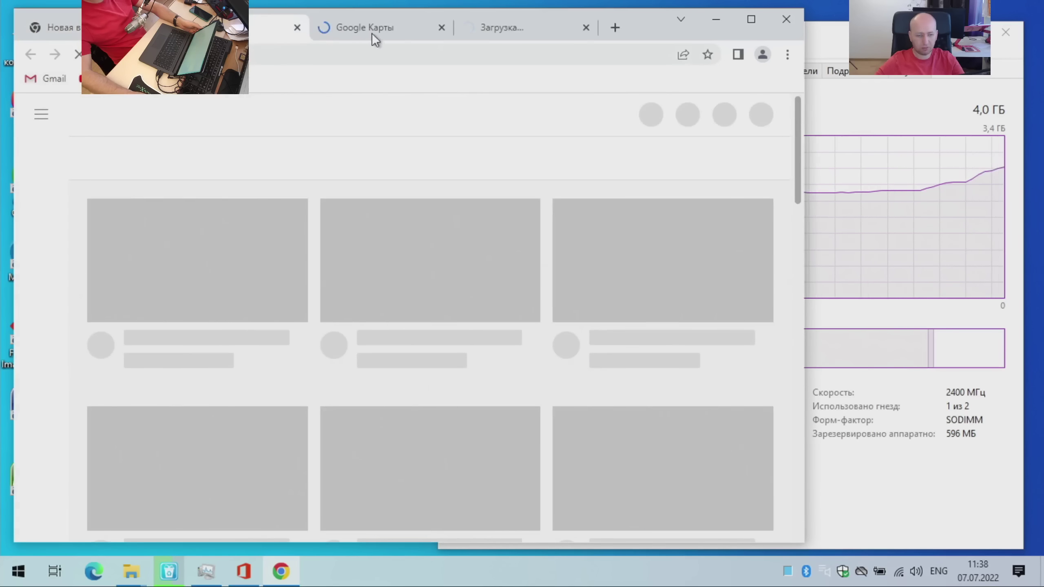
left_click(491, 31)
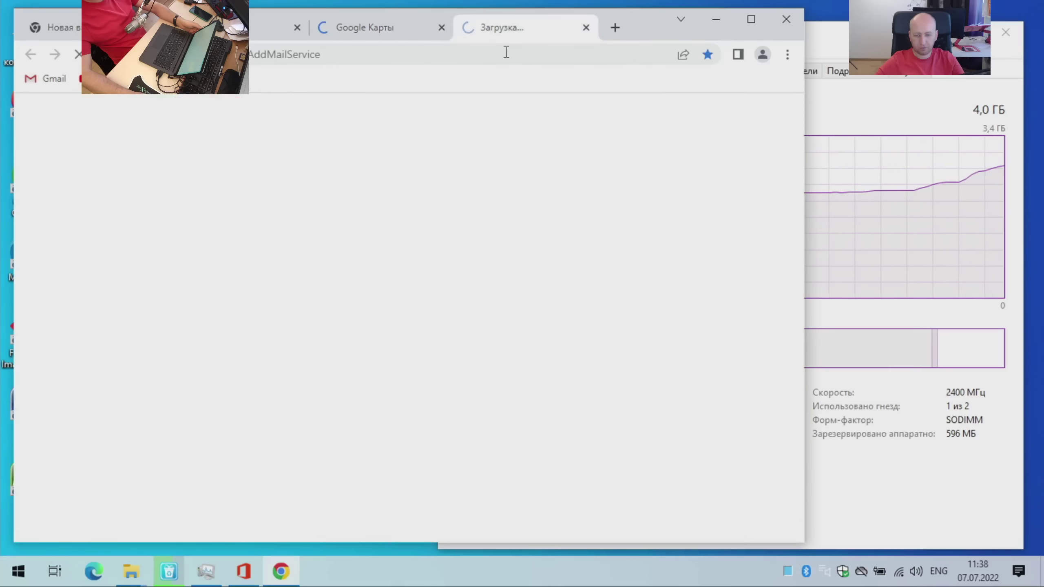
left_click_drag(806, 84, 525, 84)
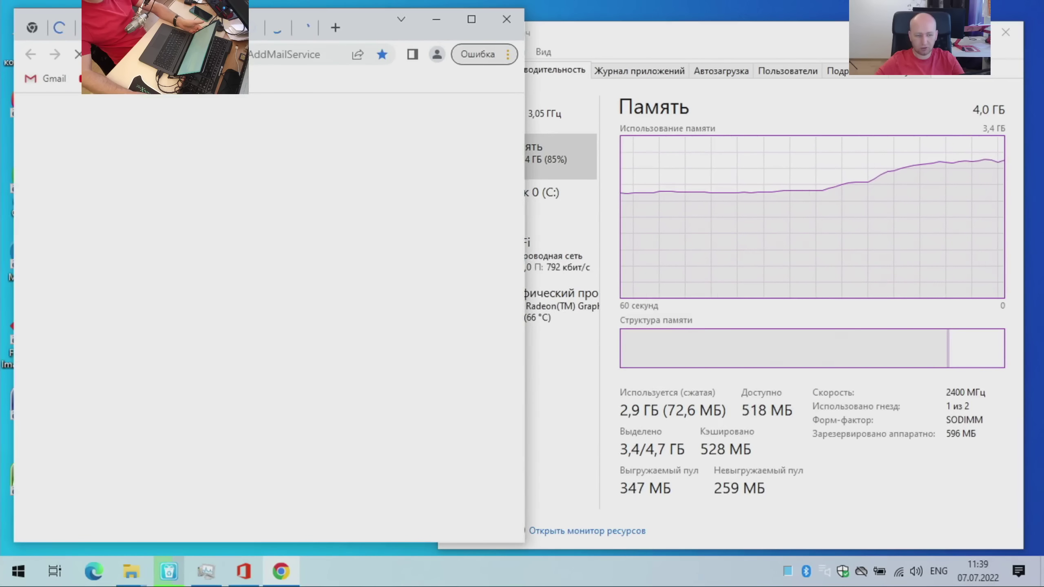
left_click(279, 27)
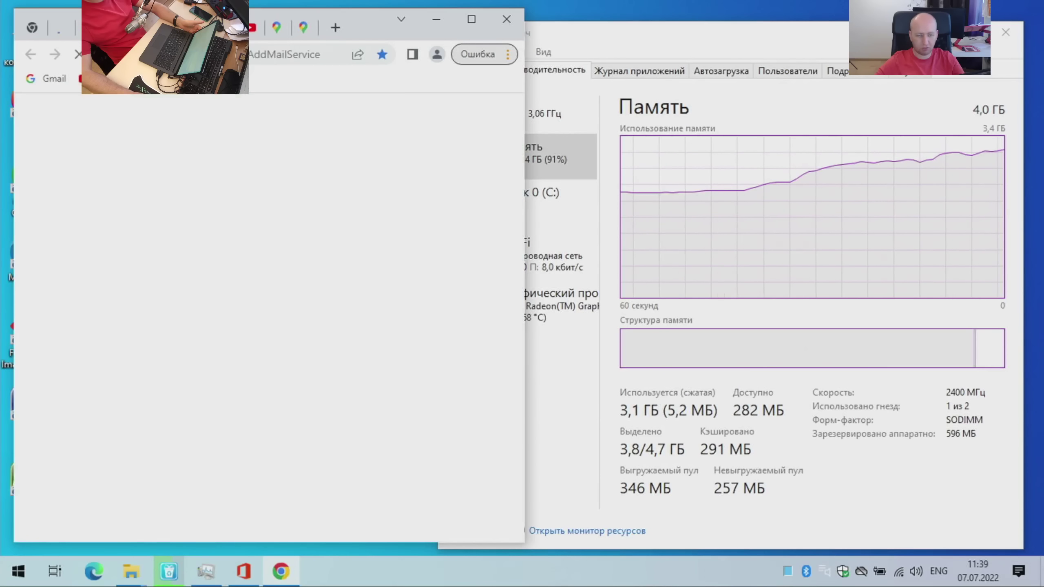
Step: Compare the CPU and memory load in Task Manager while the Chrome tabs are loading
left_click_drag(641, 32, 648, 26)
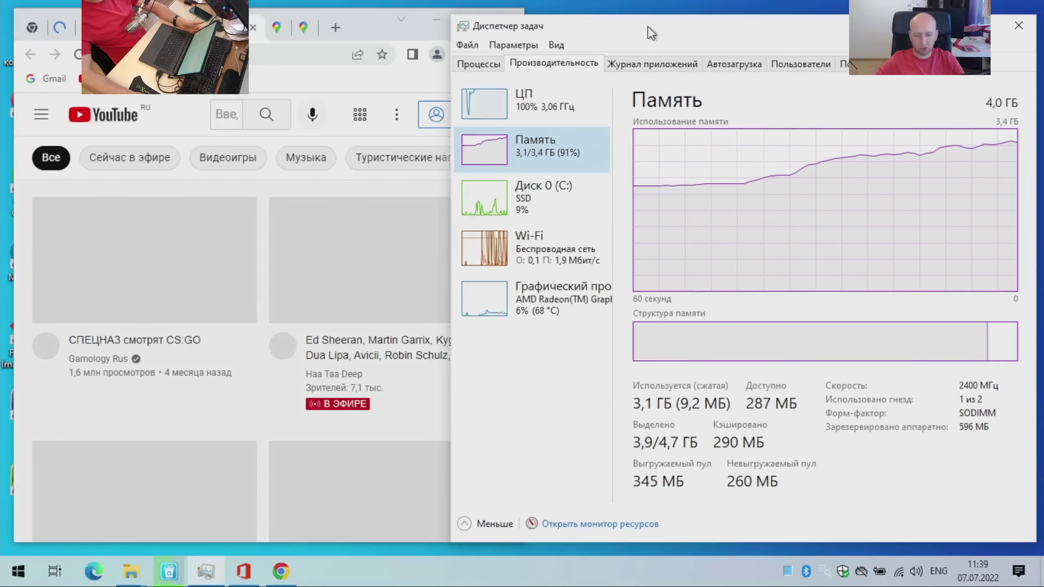
left_click(530, 106)
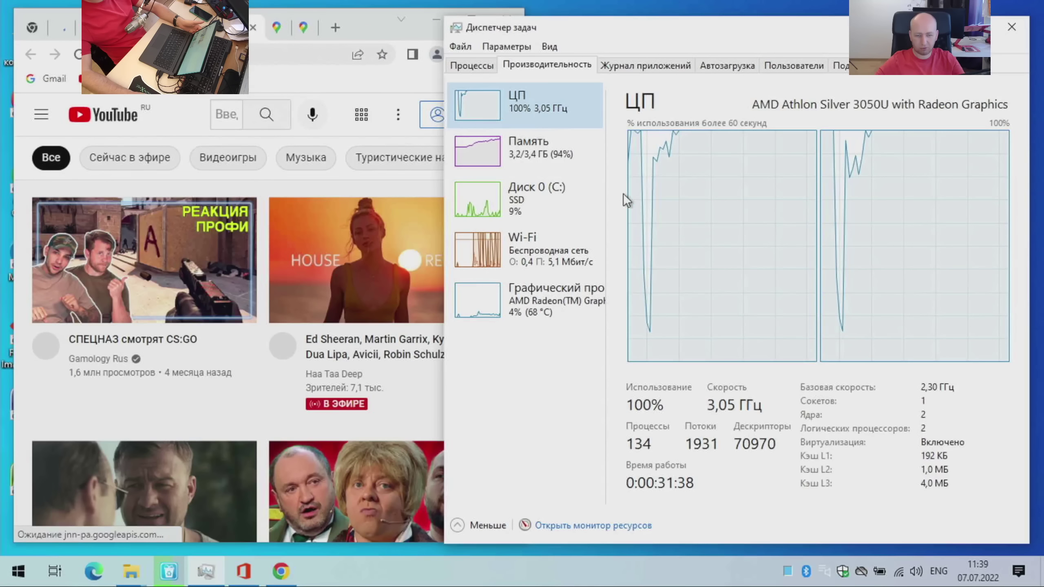
left_click(573, 156)
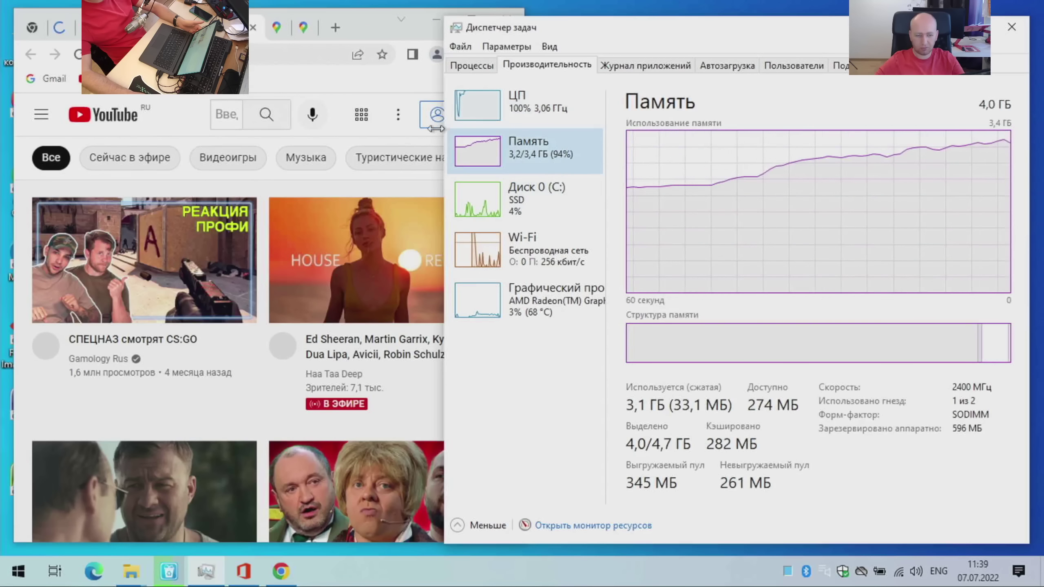
Step: Test Chrome's responsiveness by viewing the Google sign-in page, browsing the YouTube feed and opening Google Maps
left_click(277, 30)
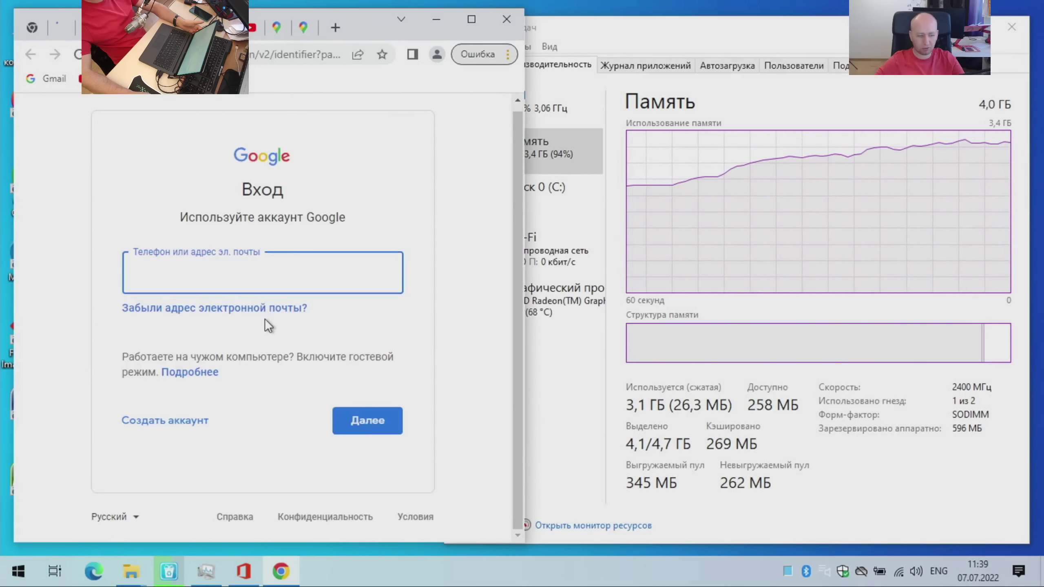
scroll(337, 240, "down", 1)
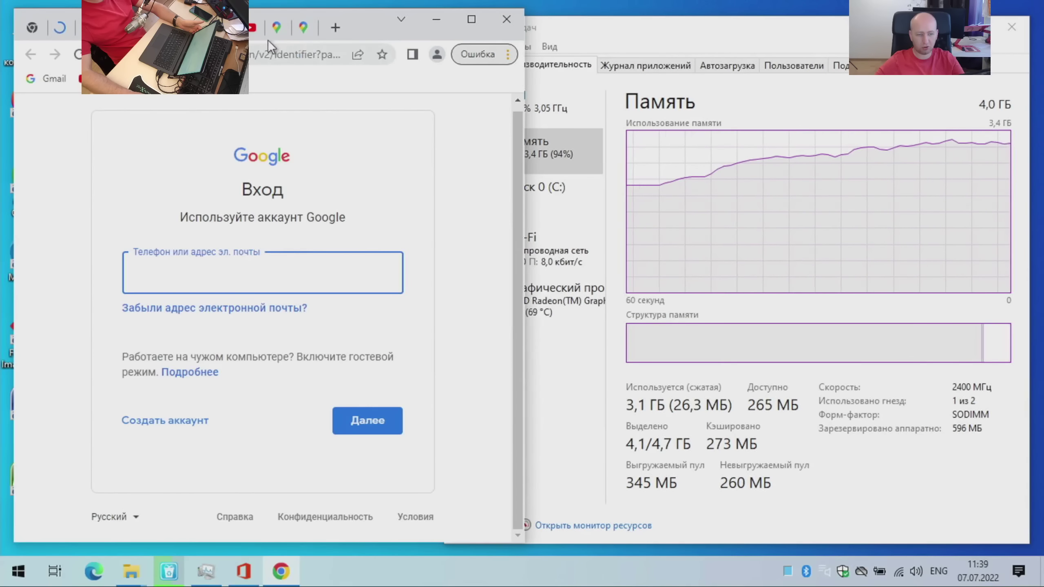
left_click(253, 29)
scroll(362, 255, "down", 20)
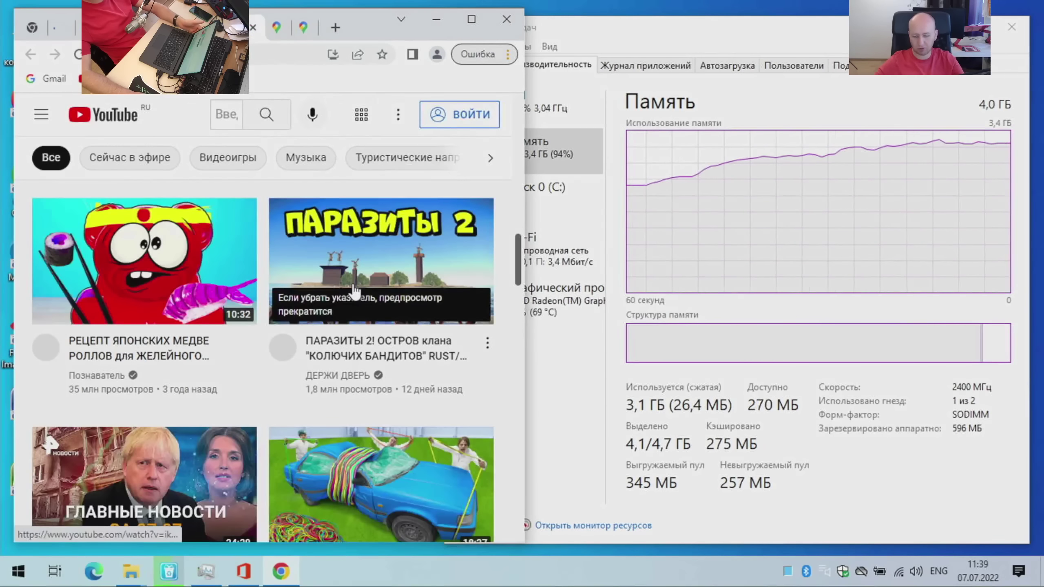
scroll(348, 296, "down", 15)
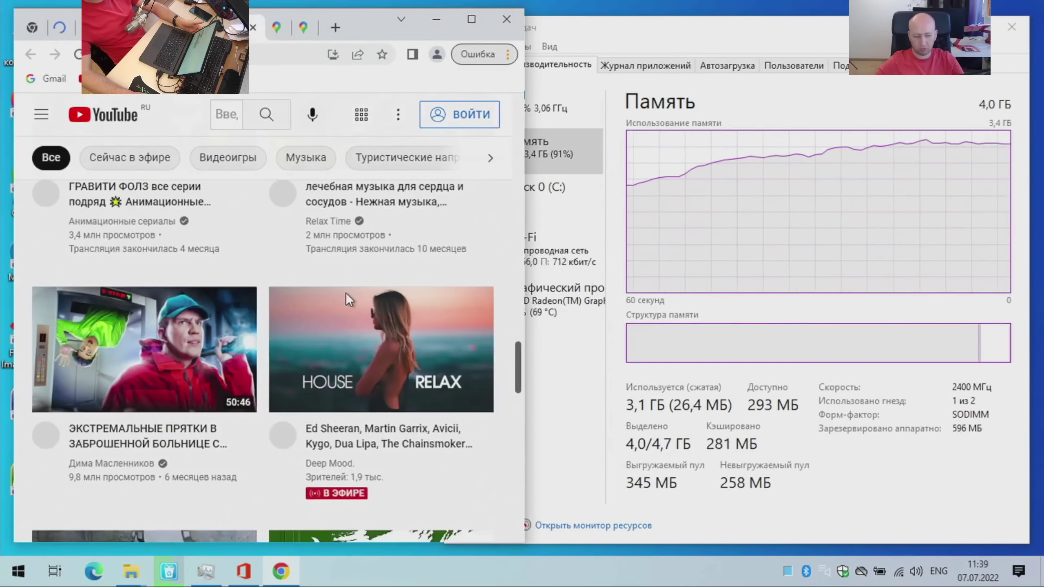
scroll(348, 297, "up", 20)
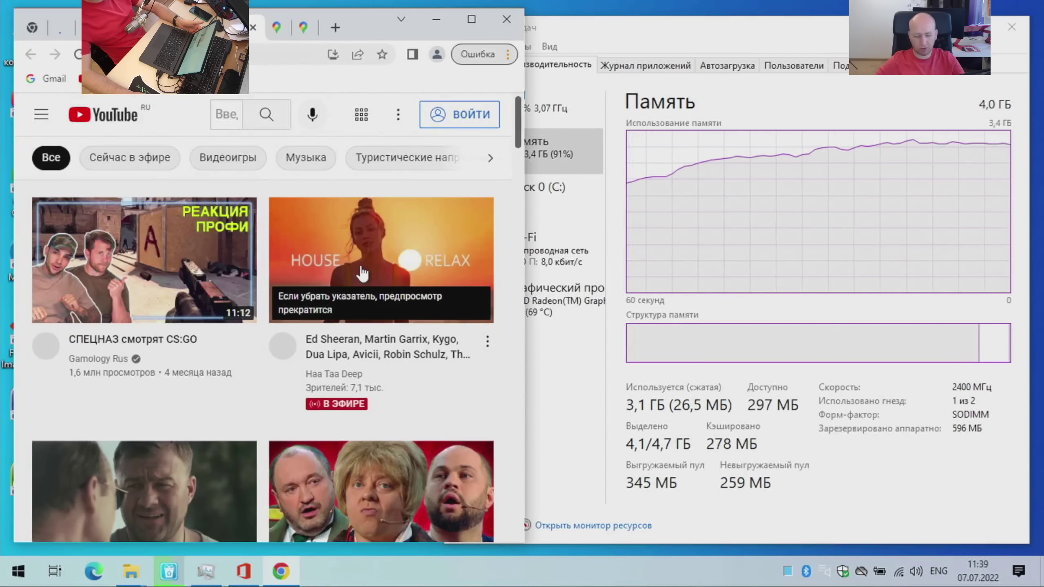
left_click(304, 28)
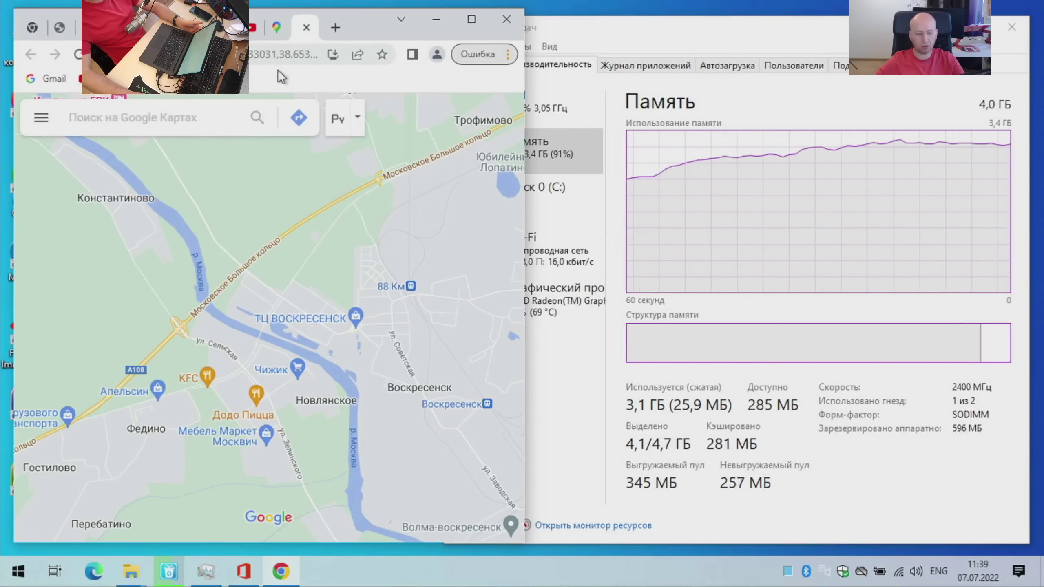
Step: Cycle through the remaining Chrome tabs and return to Task Manager to examine memory usage
key("ctrl+Tab")
key("ctrl+Tab")
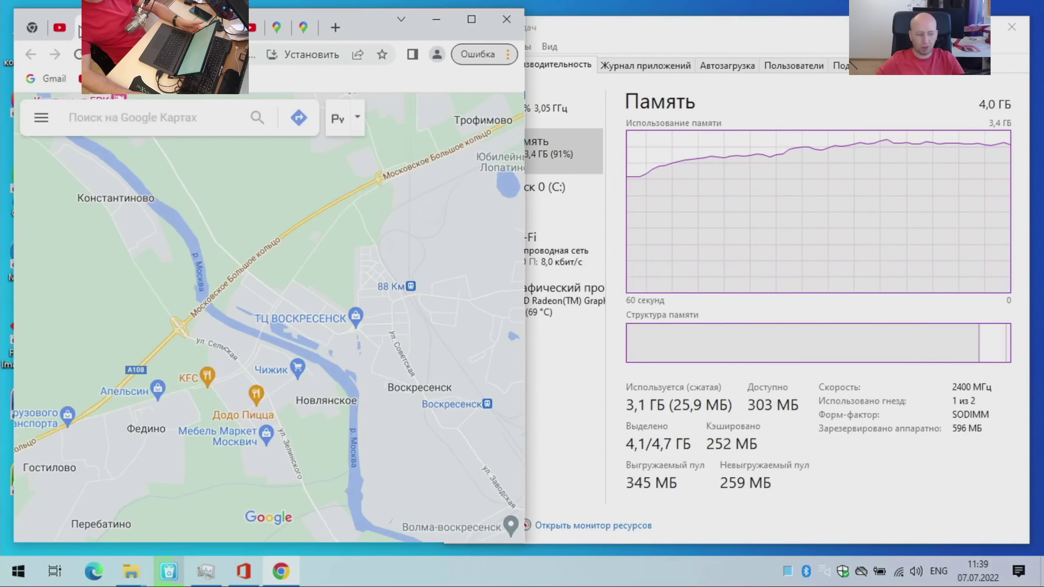
key("ctrl+Tab")
mouse_move(722, 29)
left_mouse_down()
mouse_move(709, 32)
mouse_move(725, 18)
left_mouse_up()
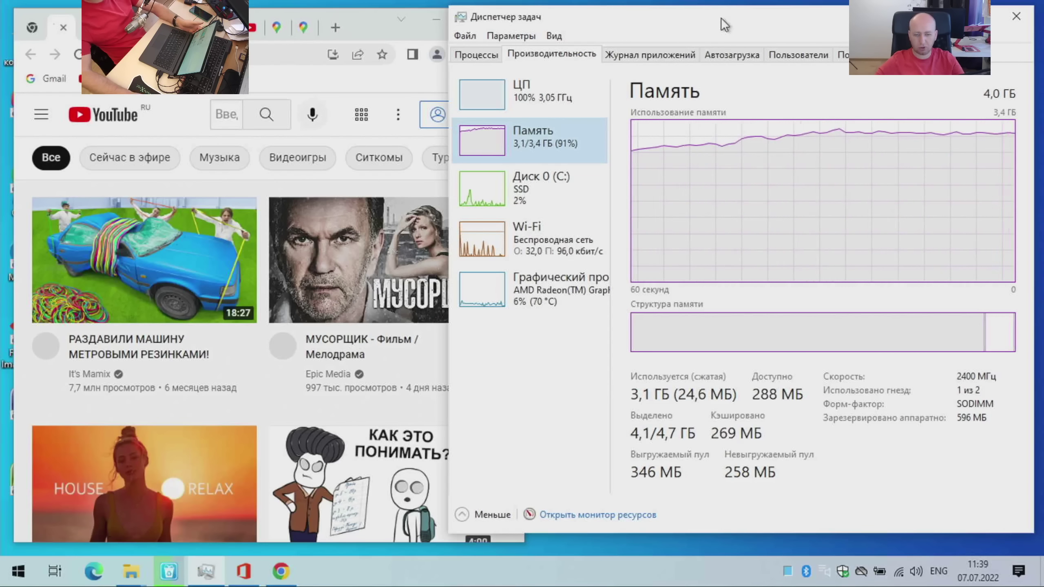
left_click_drag(653, 7, 652, 17)
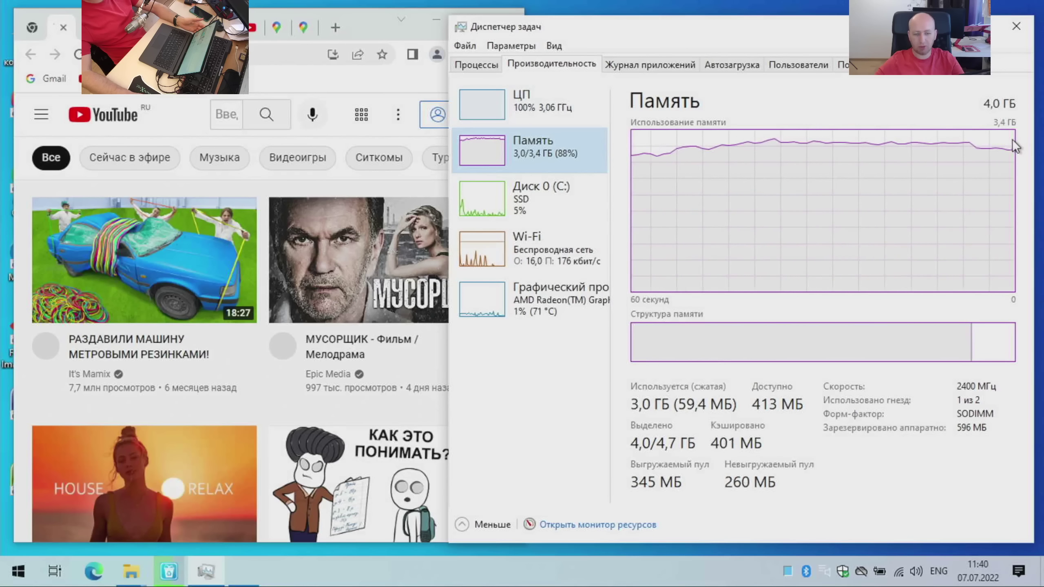
Step: Close Chrome, move Task Manager aside and close the finished Microsoft 365 uninstaller
left_click(357, 83)
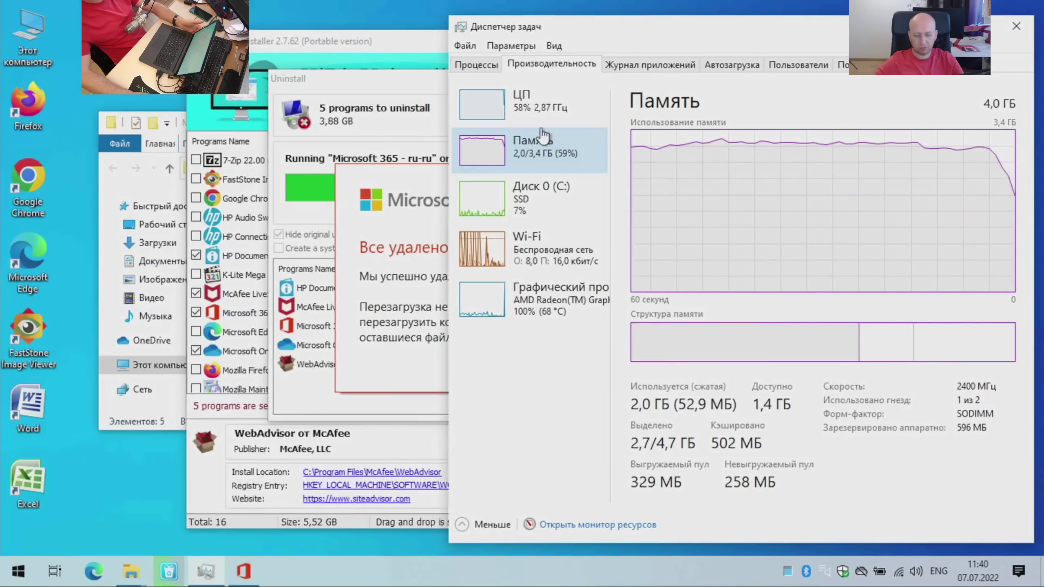
left_click_drag(774, 23, 849, 78)
left_click_drag(446, 189, 366, 189)
left_click(610, 368)
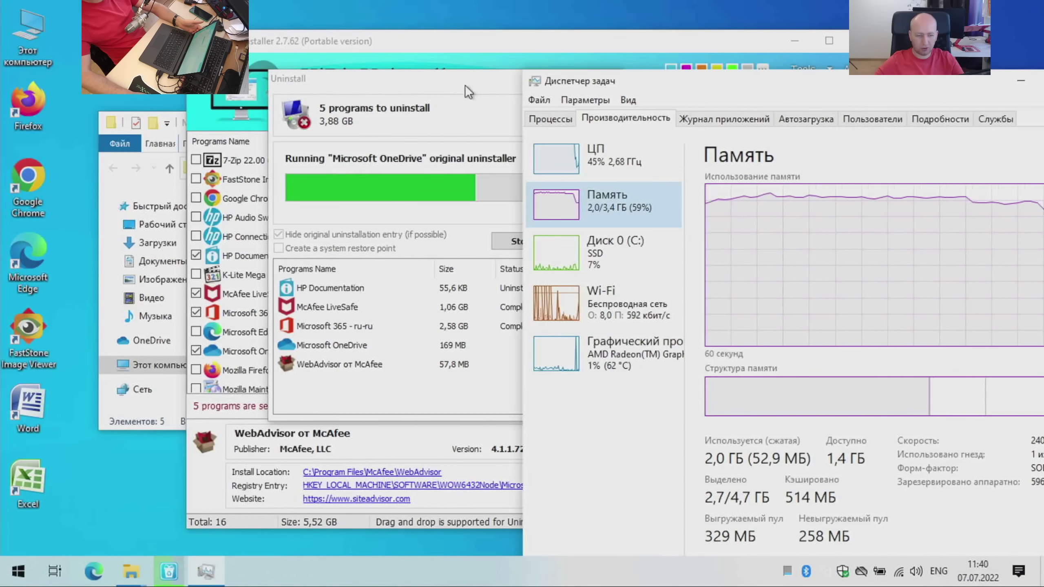
Step: Arrange the uninstall and Task Manager windows side by side and uninstall McAfee WebAdvisor, declining to keep web protection
left_click_drag(465, 82, 263, 70)
left_click_drag(905, 80, 793, 16)
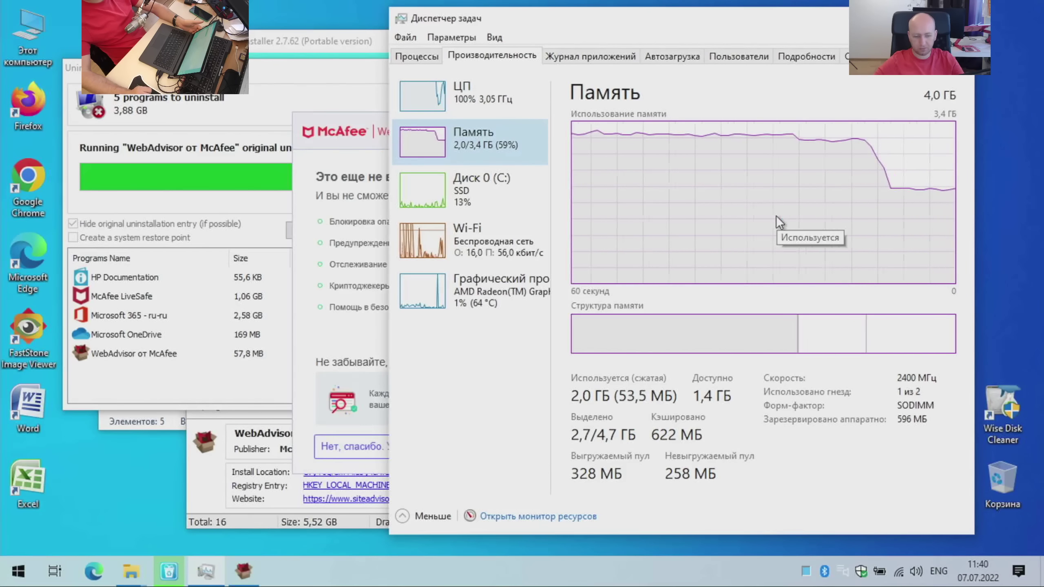
left_click(315, 325)
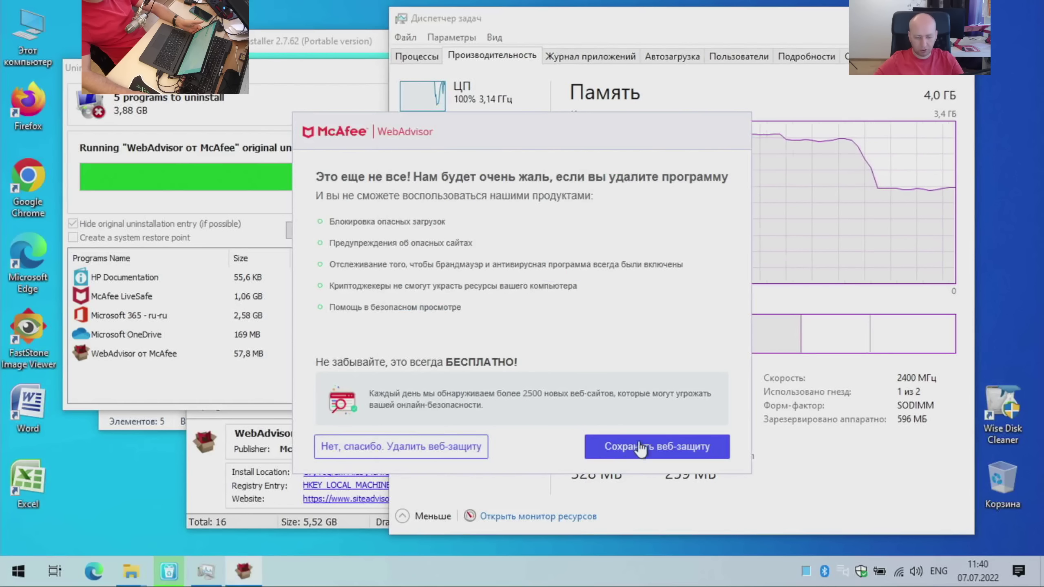
left_click(388, 456)
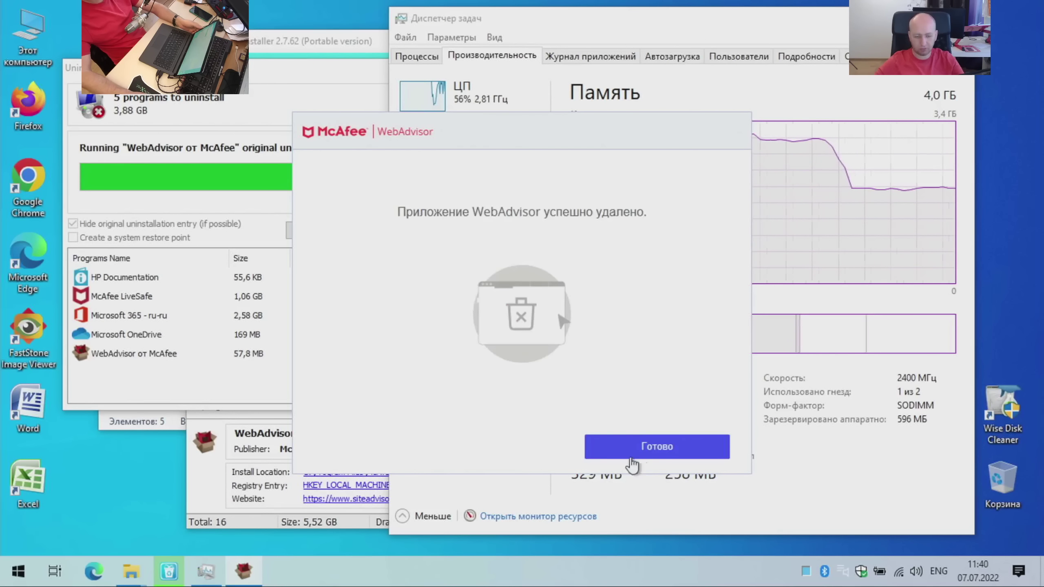
left_click(666, 446)
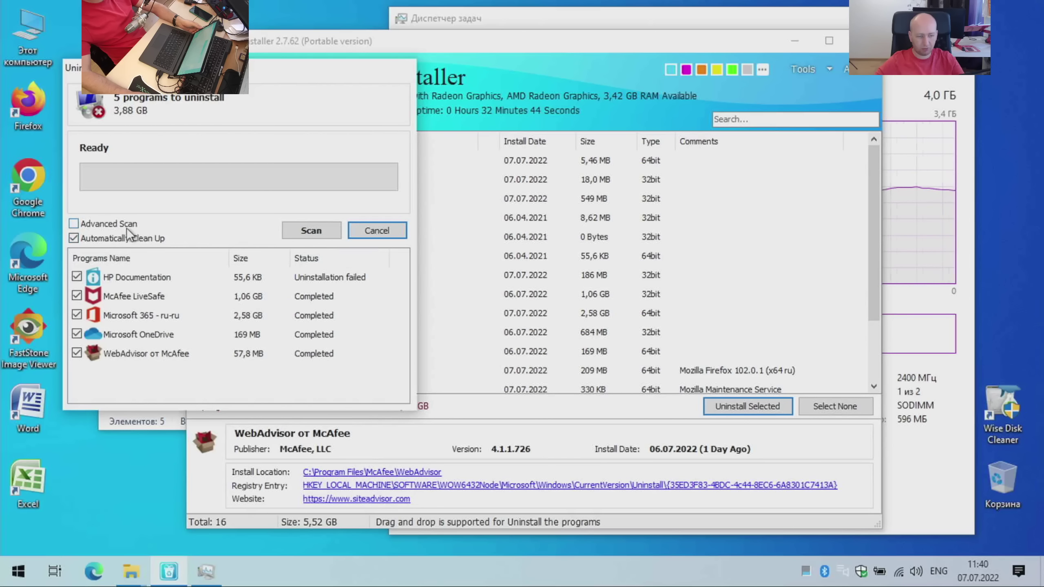
Step: Scan for leftovers of the five uninstalled programs with automatic cleanup, accepting deletion of locked files after a restart
left_click(309, 232)
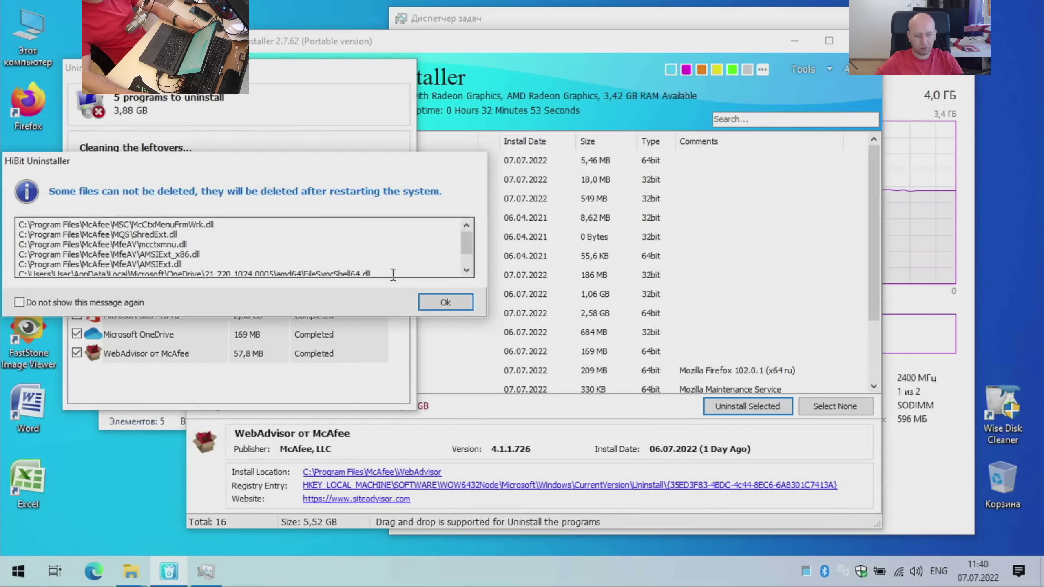
left_click(443, 303)
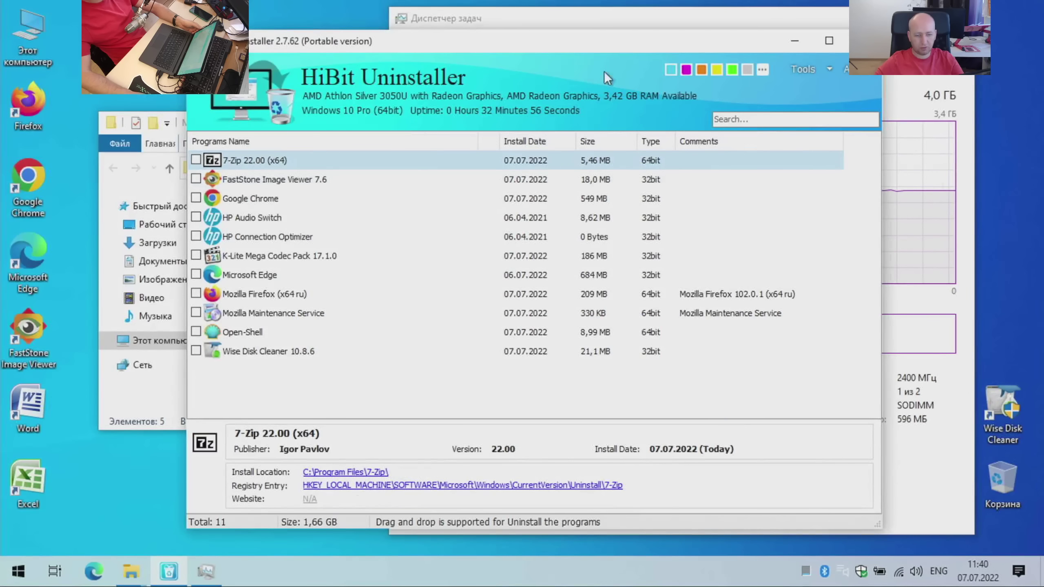
Step: Review the remaining programs list and inspect the HP Audio Switch and HP Connection Optimizer entries
left_click_drag(574, 42, 521, 47)
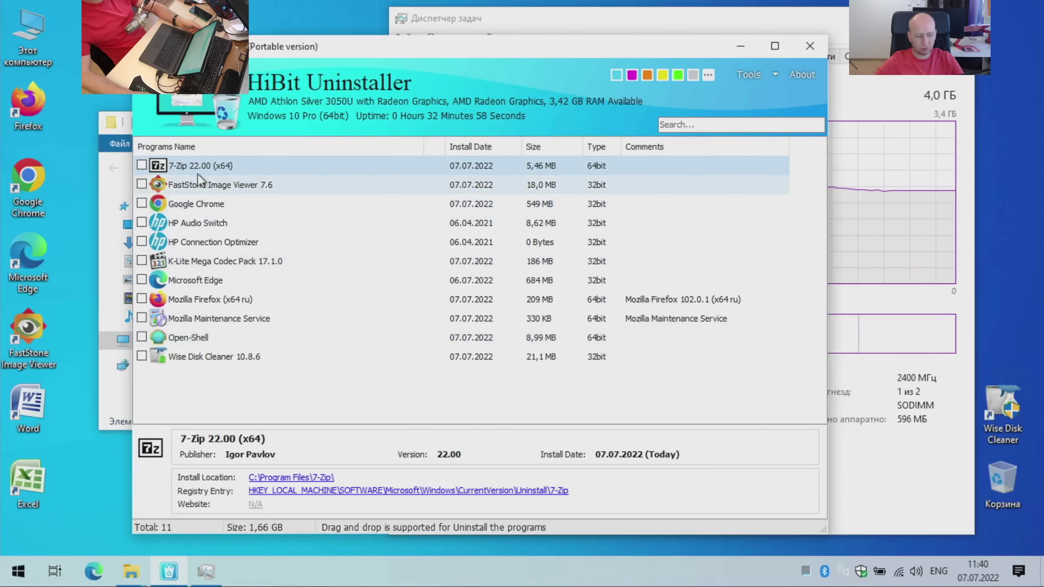
left_click(204, 224)
left_click(210, 243)
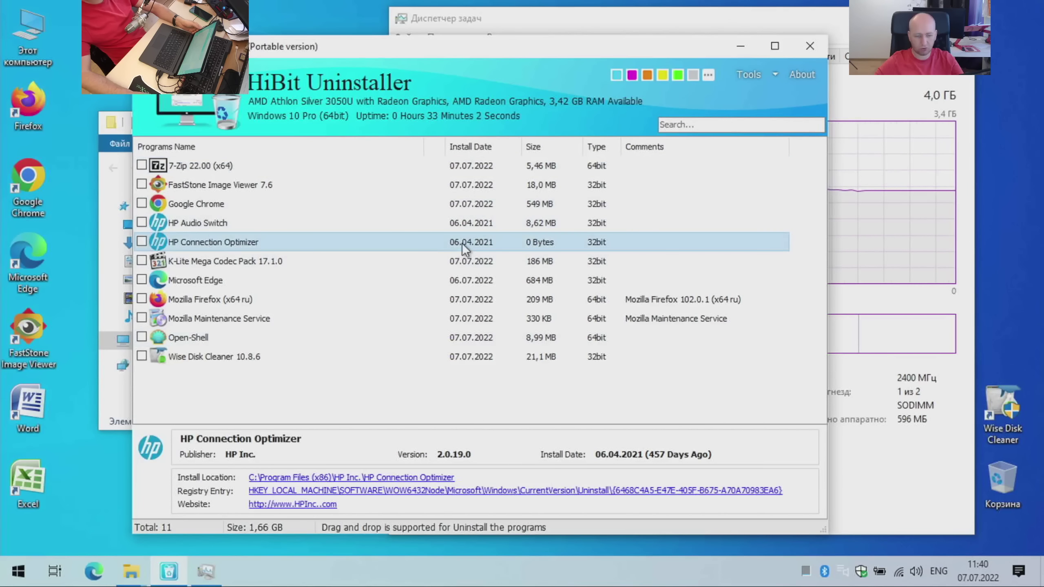
Step: Close HiBit Uninstaller and examine the processes with the highest CPU load in Task Manager, including Microsoft Compatibility Telemetry
left_click(810, 46)
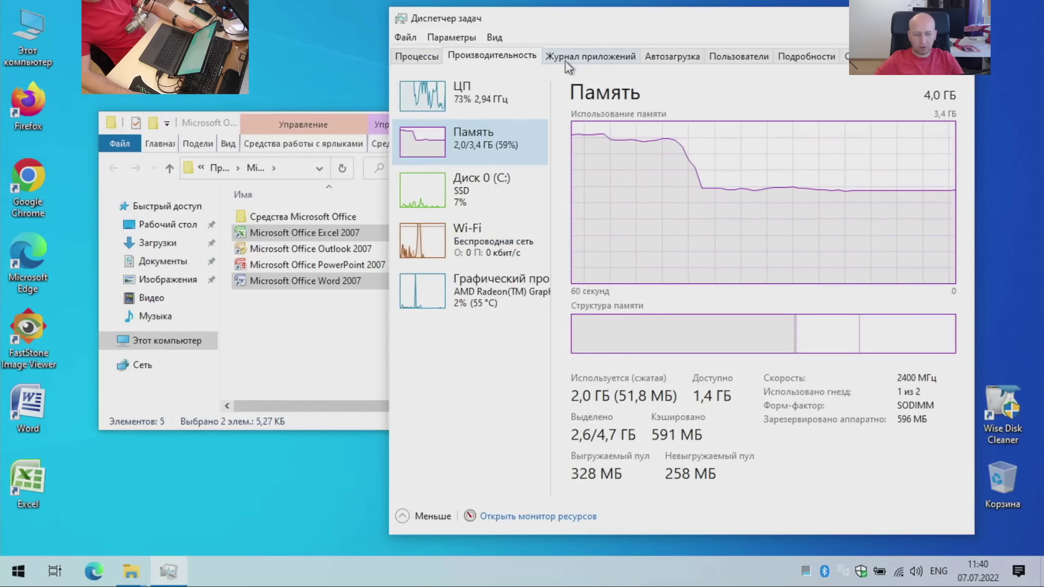
left_click(416, 56)
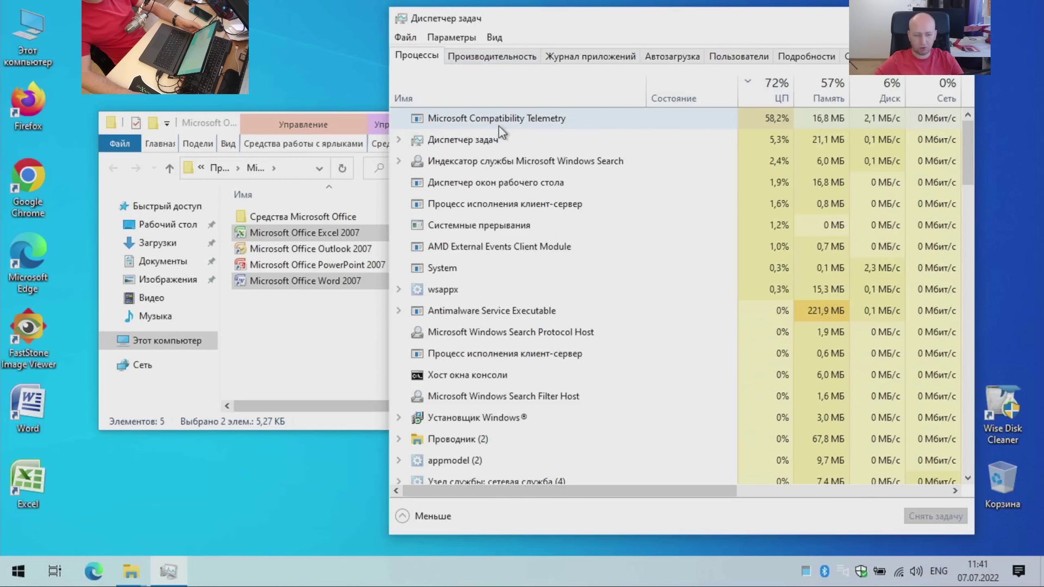
left_click(452, 128)
Step: Close the Microsoft Office folder window and open the Local Group Policy Editor (gpedit.msc)
mouse_move(306, 124)
left_mouse_down()
mouse_move(268, 71)
mouse_move(282, 78)
mouse_move(310, 142)
left_mouse_up()
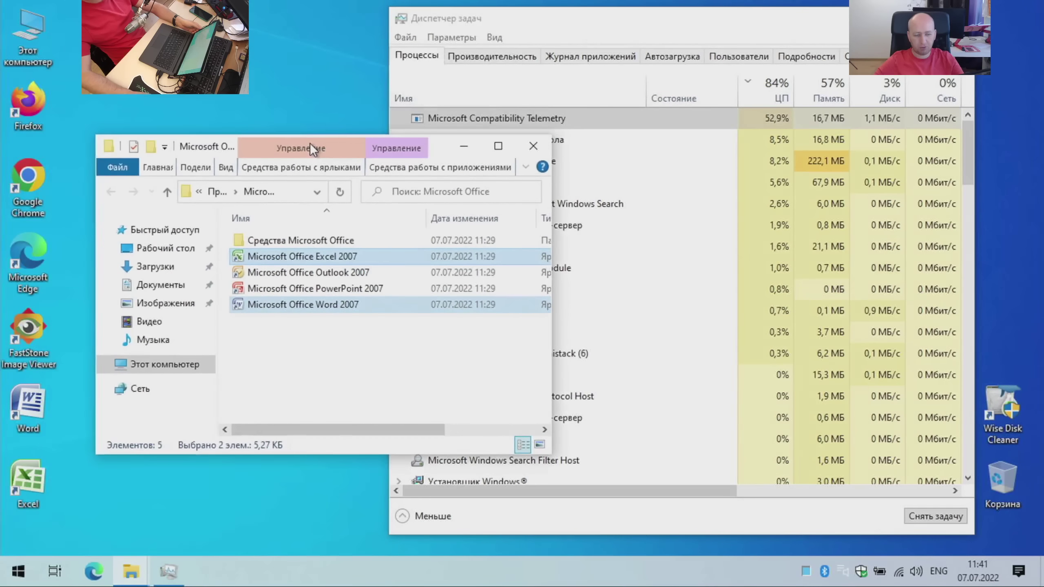
left_click(533, 146)
left_click(18, 570)
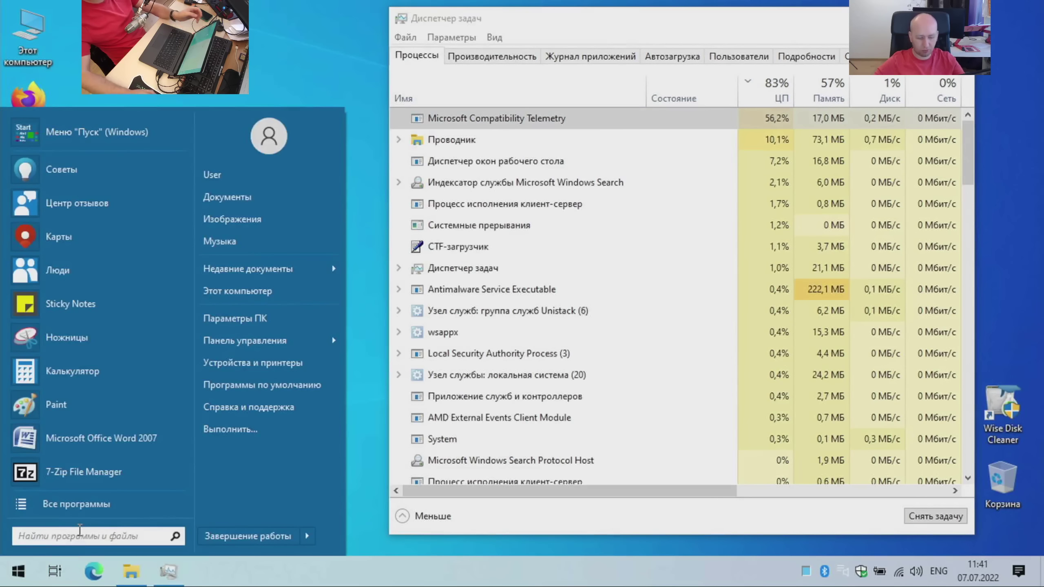
type("gp")
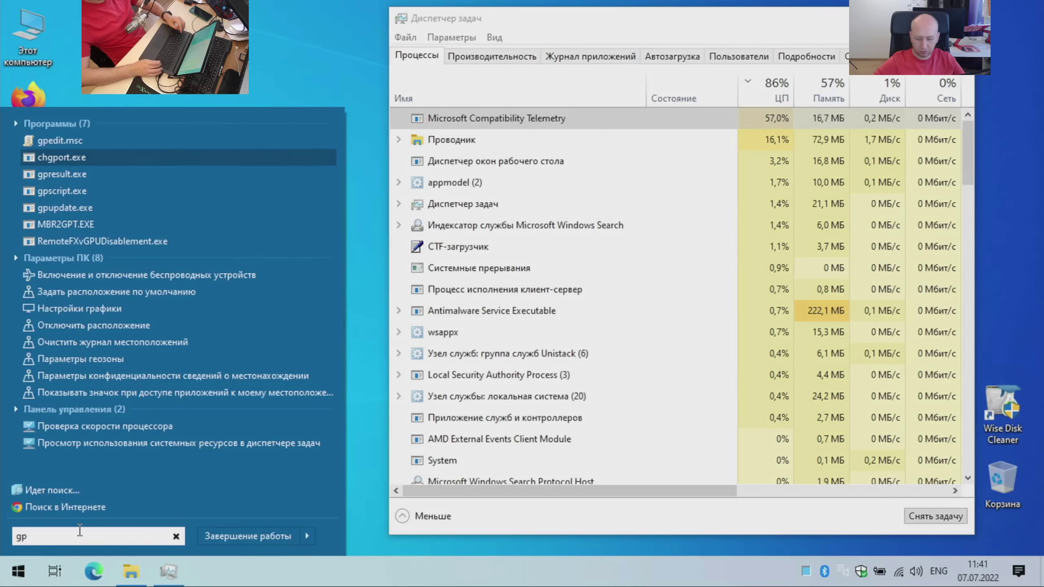
key("Up")
key("Return")
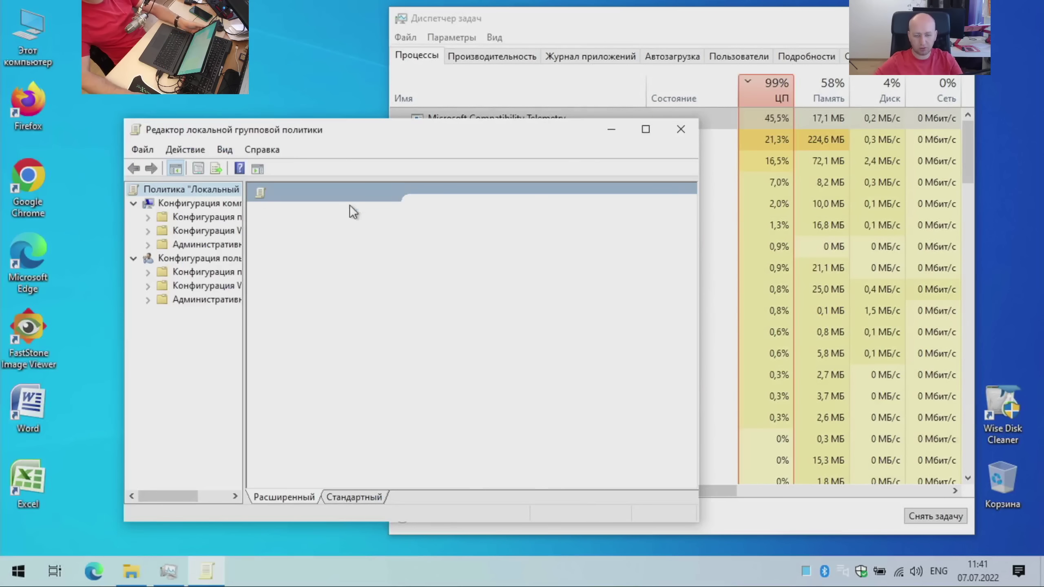
Step: Maximize the policy editor, widen its tree and expand Компоненты Windows under the computer configuration's Административные шаблоны
left_click_drag(415, 121, 327, 40)
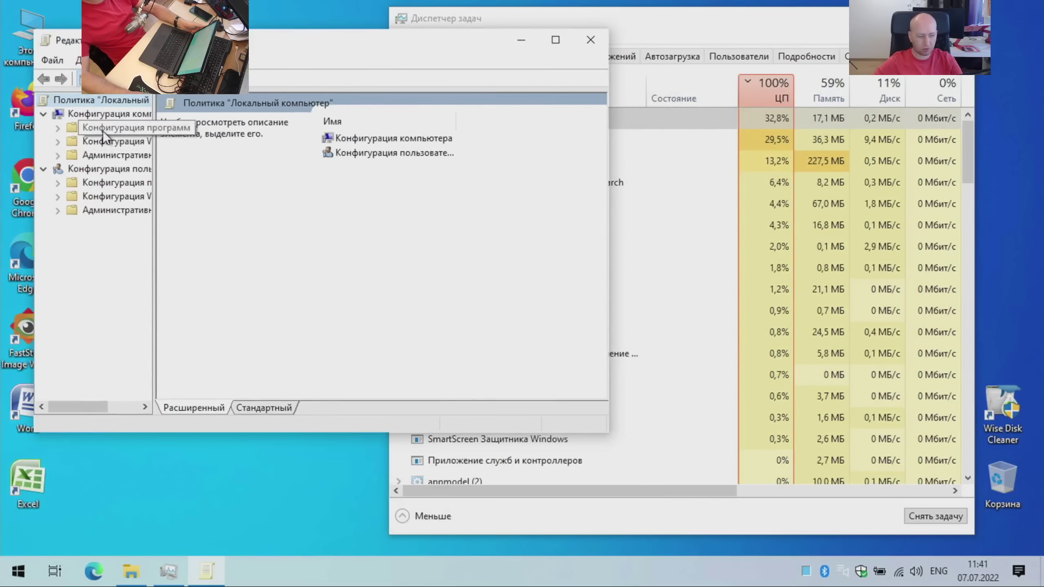
left_click(110, 156)
left_click(557, 42)
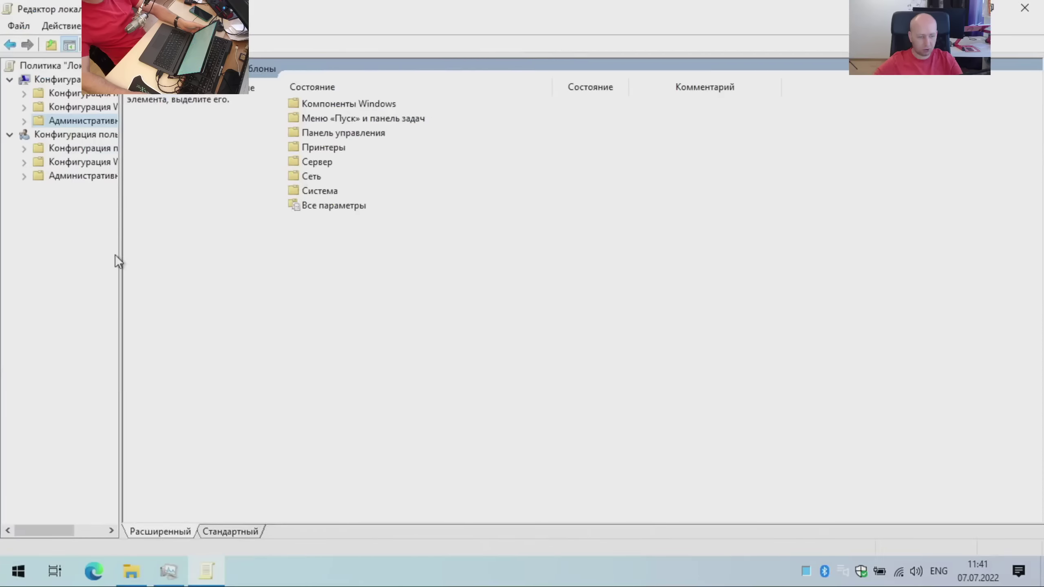
left_click_drag(118, 258, 276, 267)
left_click(23, 120)
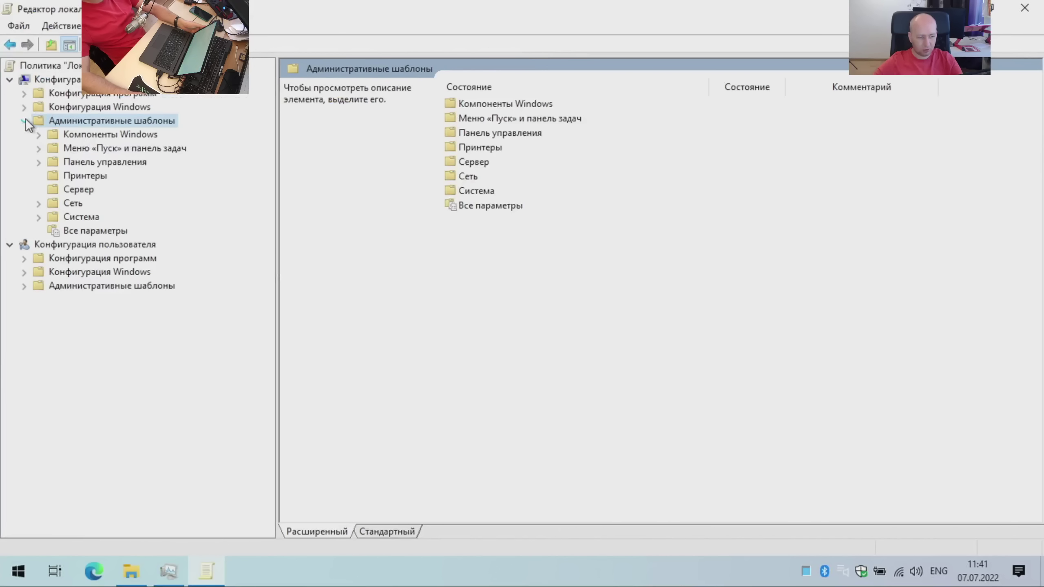
left_click(38, 134)
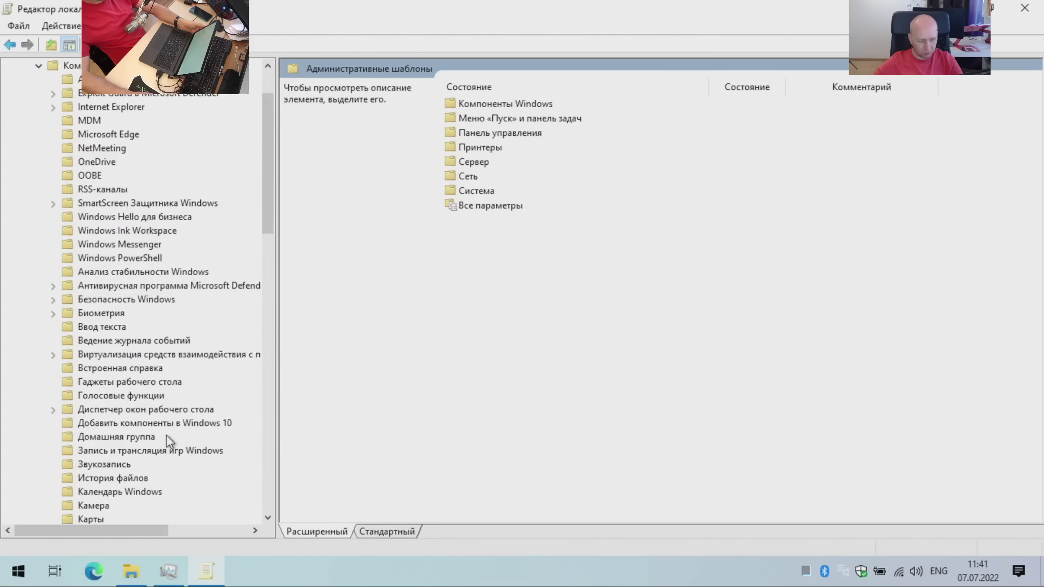
Step: Find and open the folder Сборки для сбора данных и предварительные сборки, and widen the policy name column
scroll(164, 346, "down", 2)
scroll(175, 348, "down", 3)
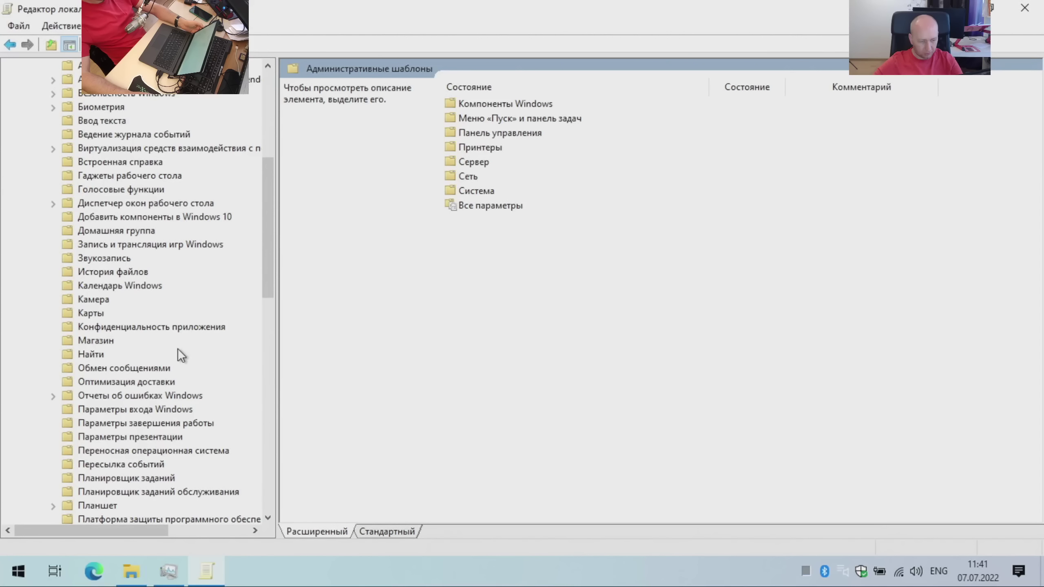
left_click(155, 392)
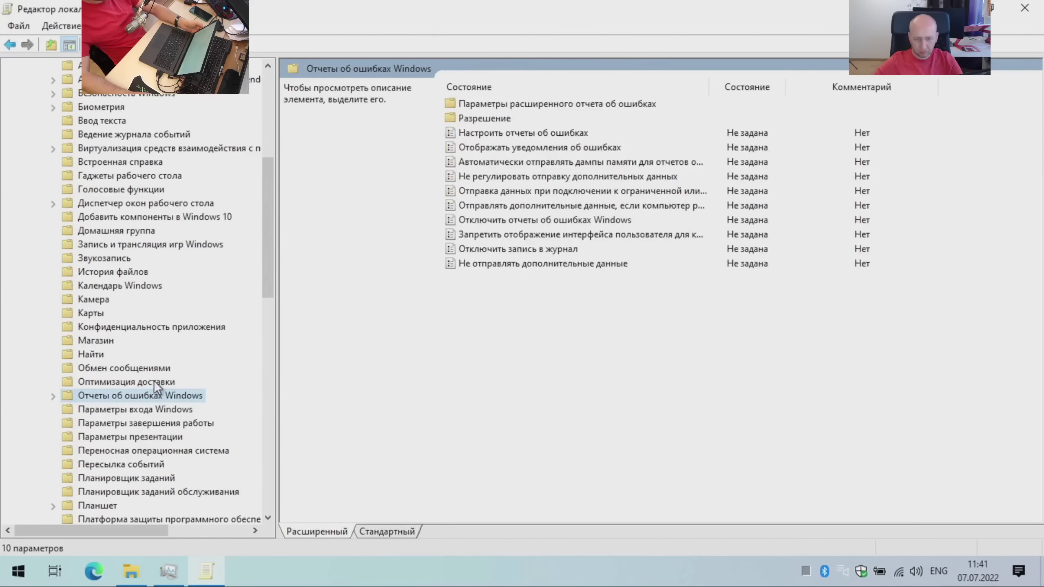
left_click(154, 382)
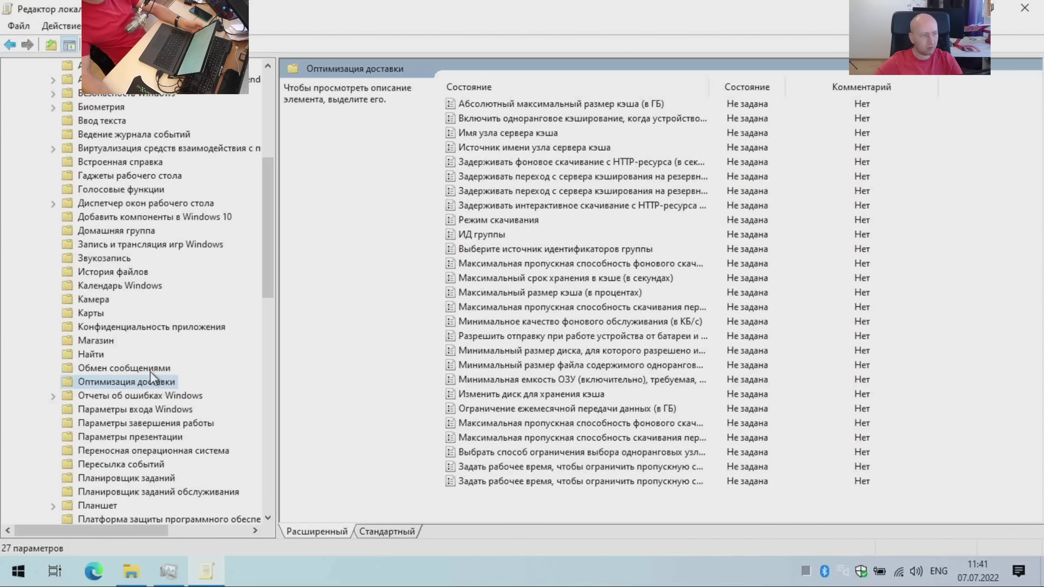
scroll(150, 371, "down", 6)
left_click(150, 371)
scroll(150, 371, "down", 3)
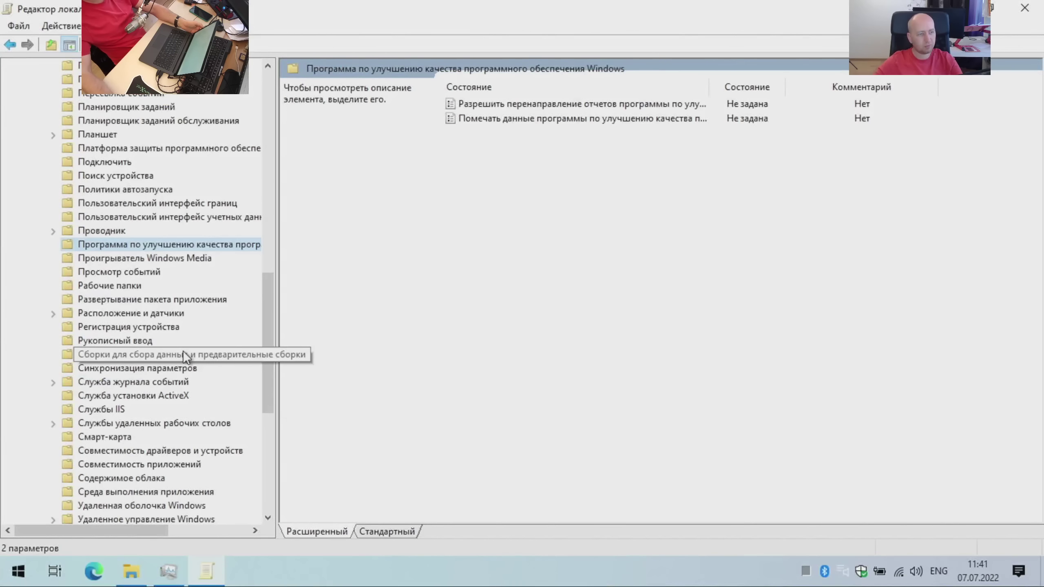
left_click(177, 353)
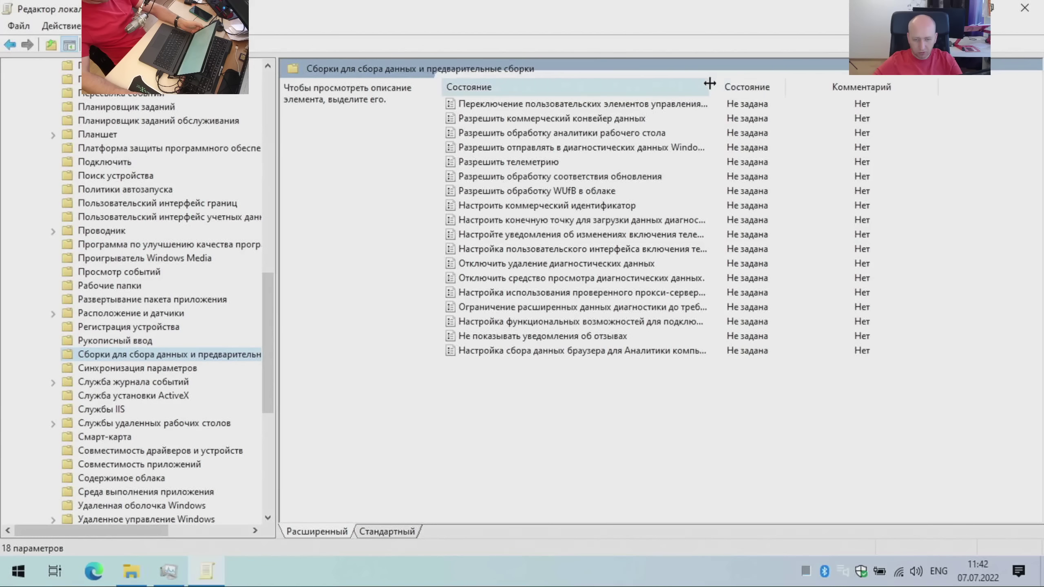
left_click_drag(710, 84, 836, 86)
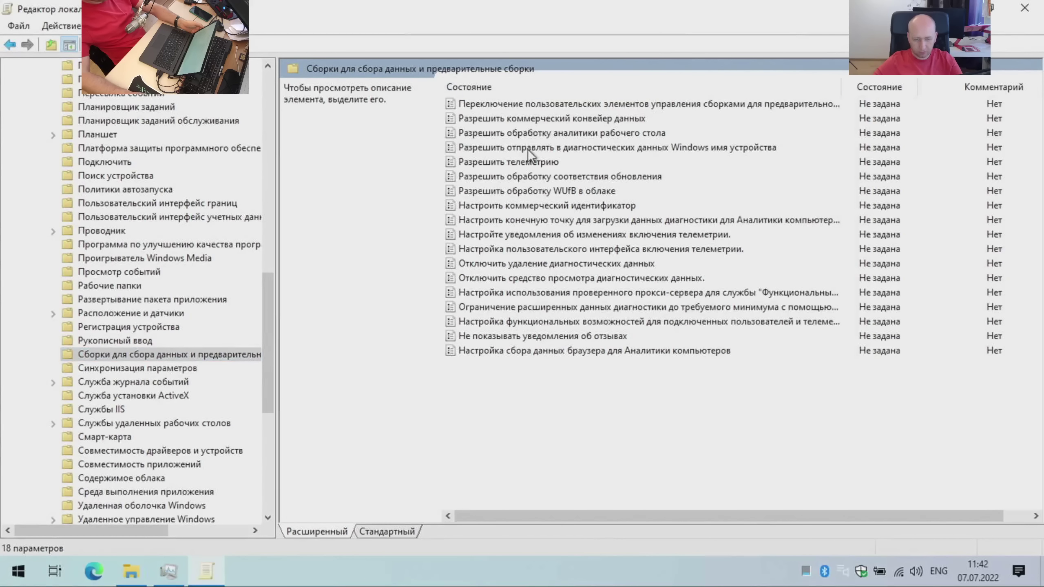
Step: Set the policy Разрешить телеметрию to Включено with level 0 — Безопасность, apply it and close the policy editor
left_click(494, 221)
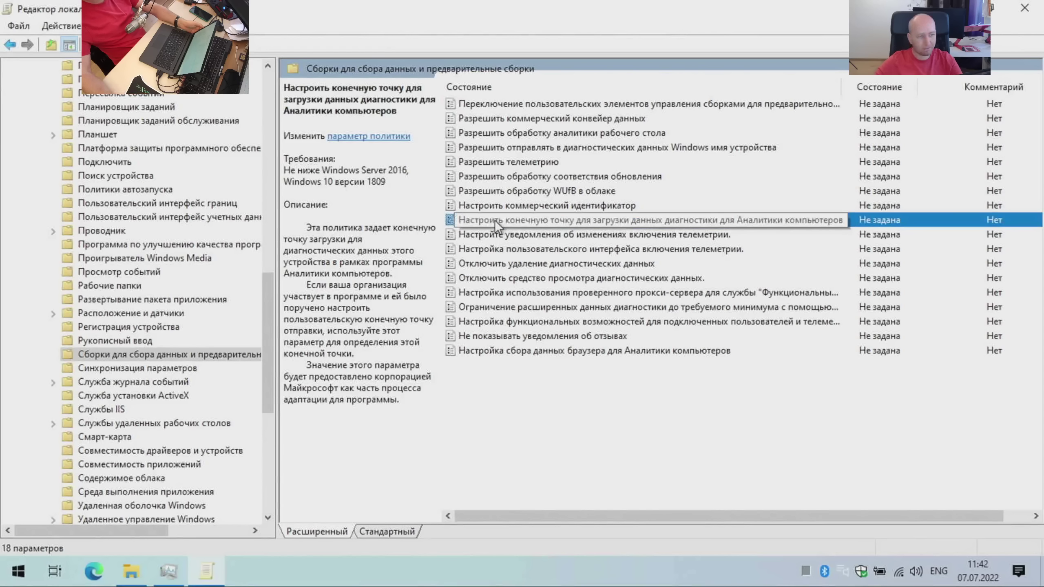
key("Up")
key("Up")
key("Up")
key("Up")
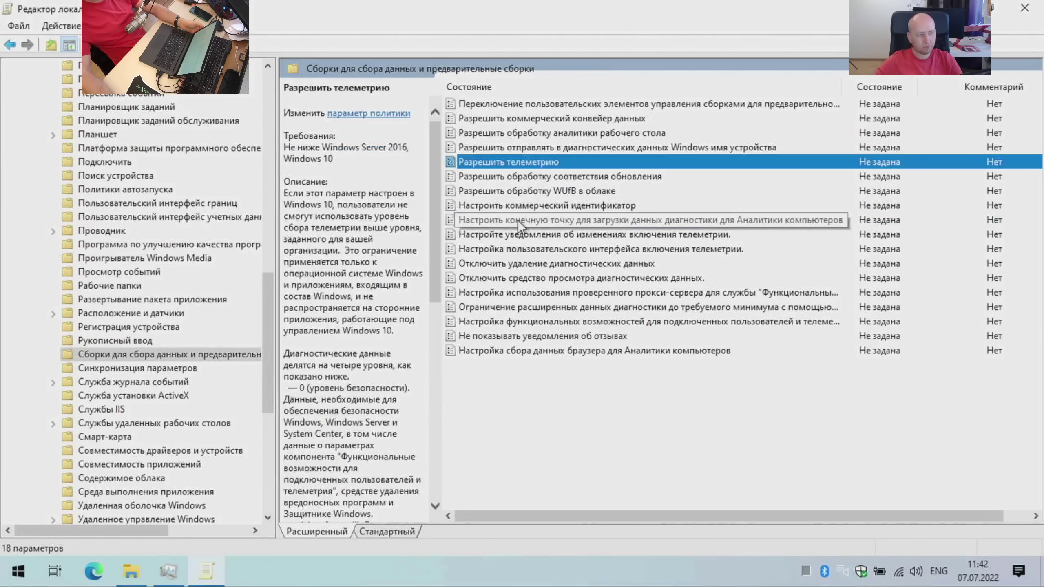
double_click(530, 162)
left_click(63, 122)
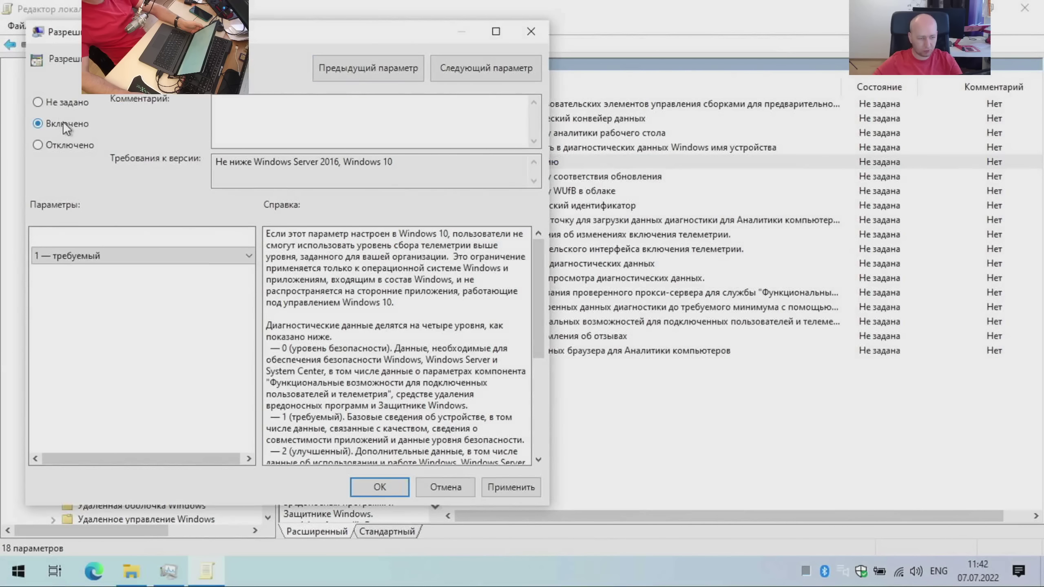
left_click(99, 256)
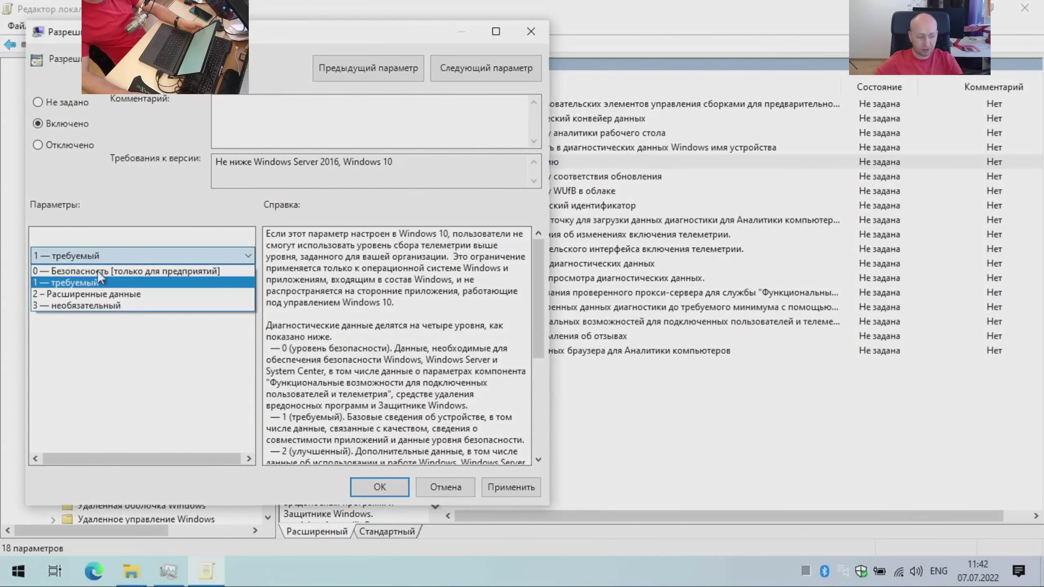
left_click(116, 270)
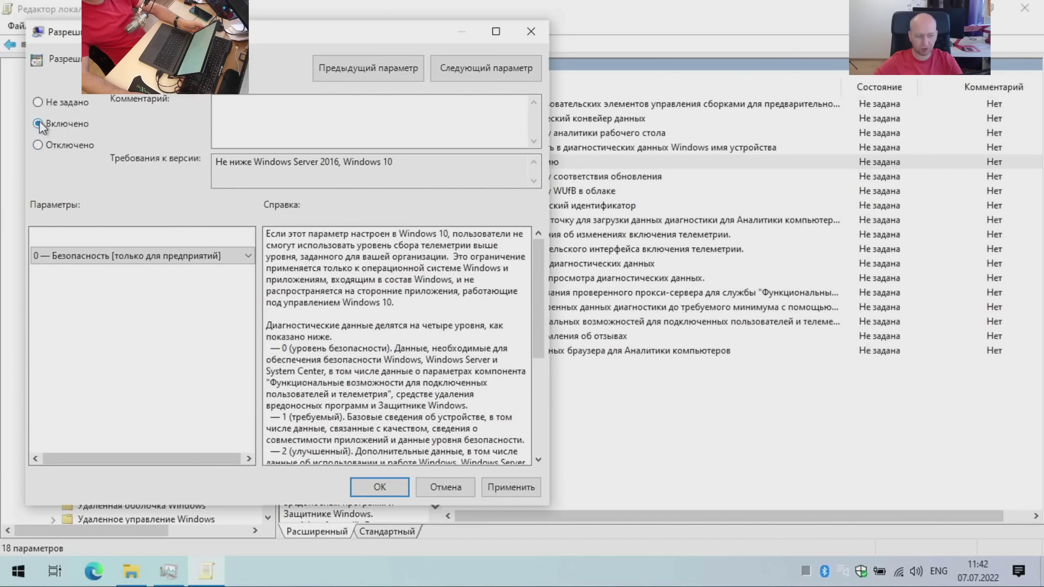
left_click(119, 255)
left_click(116, 264)
left_click(509, 488)
left_click(378, 487)
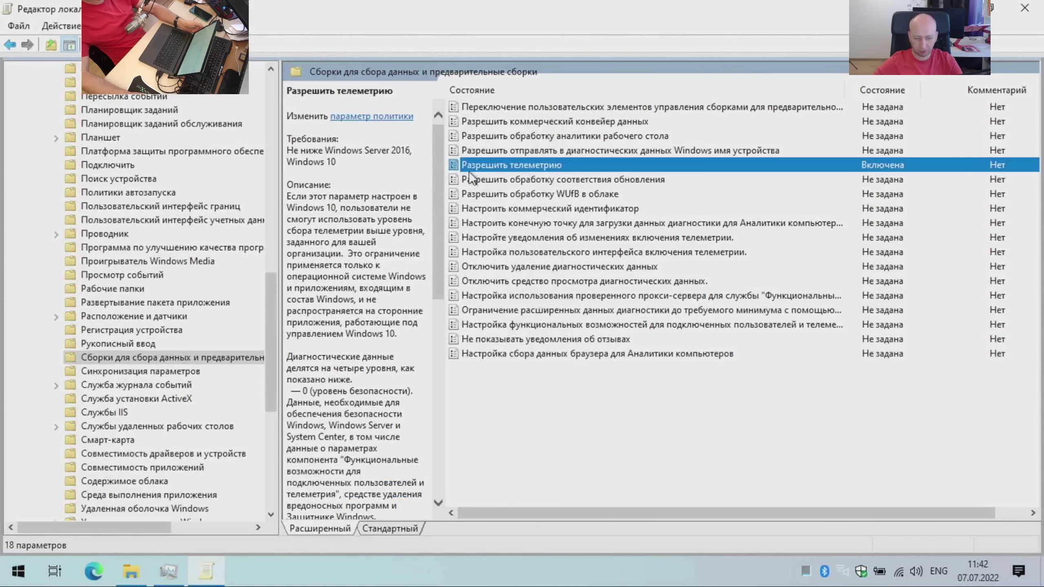
left_click(1024, 8)
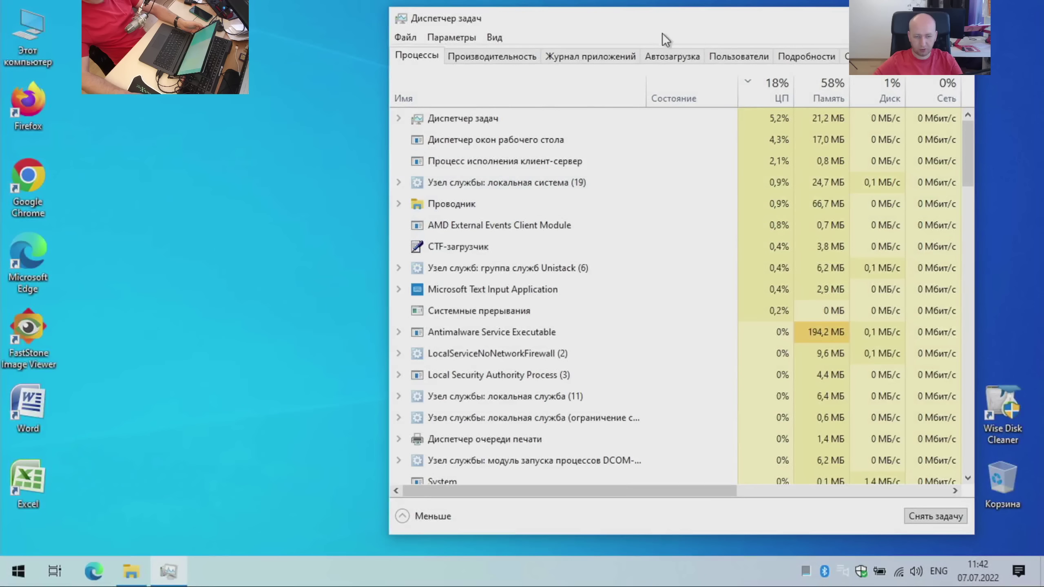
Step: Move and widen Task Manager, and review the performance graphs for disk, Wi-Fi, graphics processor, memory and CPU
left_click_drag(662, 33, 619, 32)
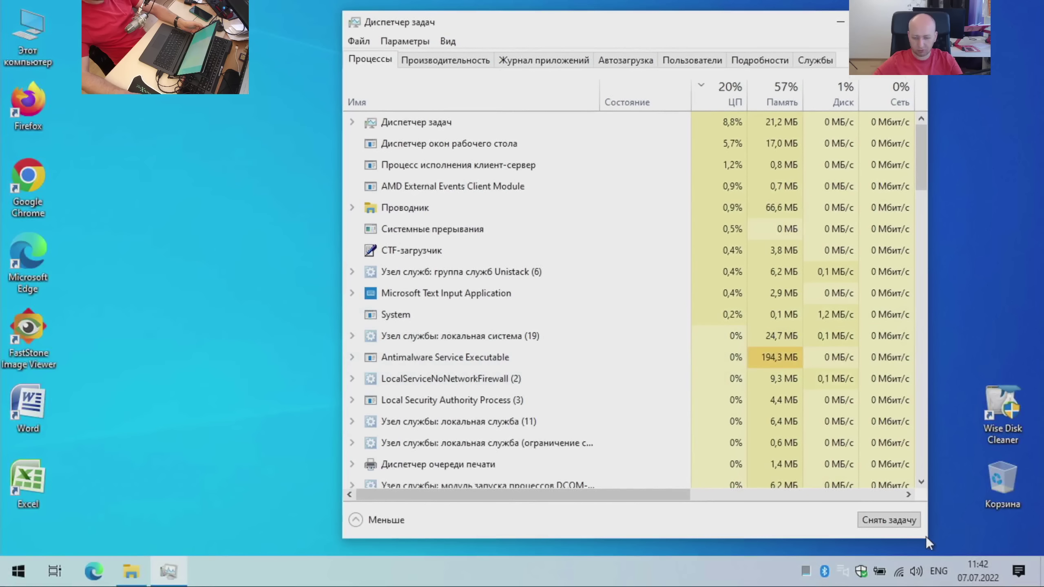
left_click_drag(926, 537, 1021, 494)
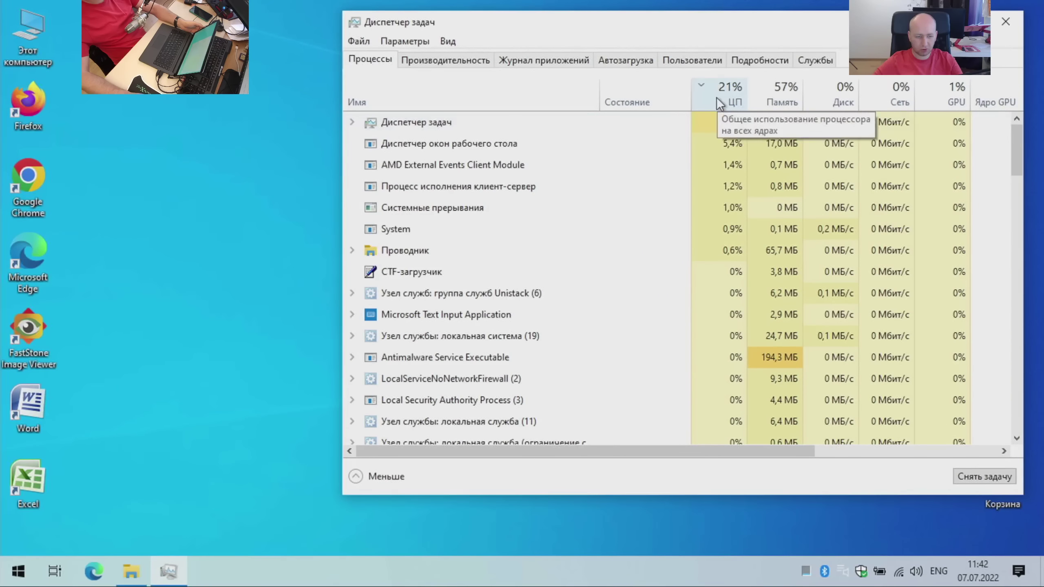
left_click(473, 60)
left_click_drag(588, 9, 474, 13)
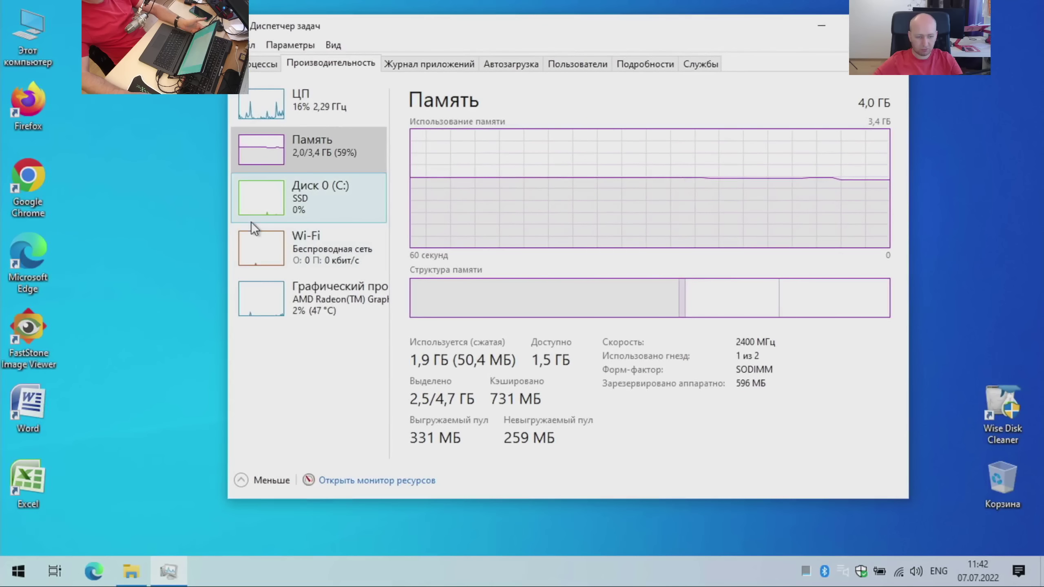
left_click(275, 205)
left_click(316, 258)
left_click(321, 314)
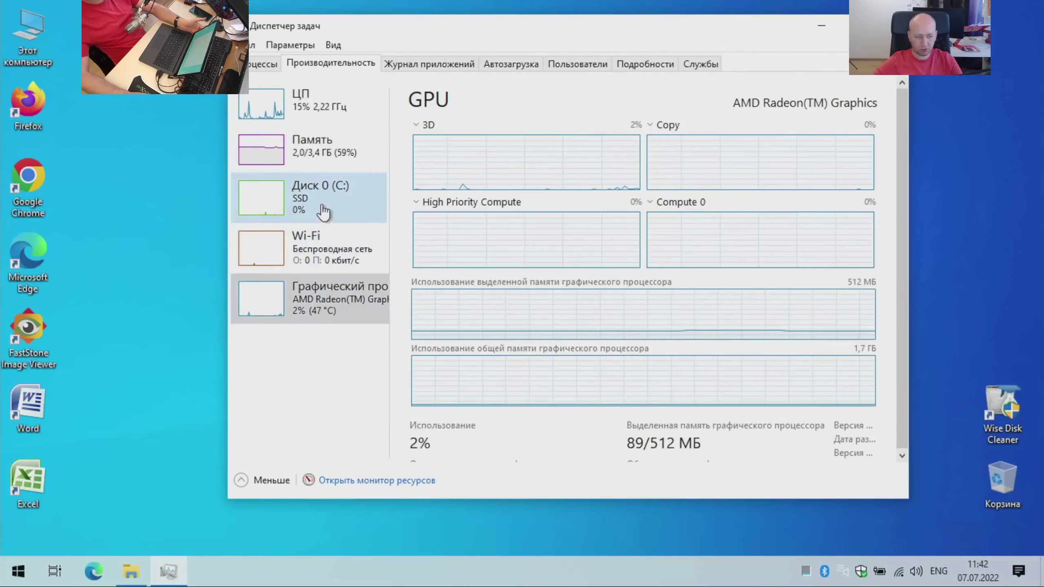
left_click(312, 148)
left_click(312, 102)
Step: Launch Wise Disk Cleaner and allow it to make changes to the device
right_click(1002, 407)
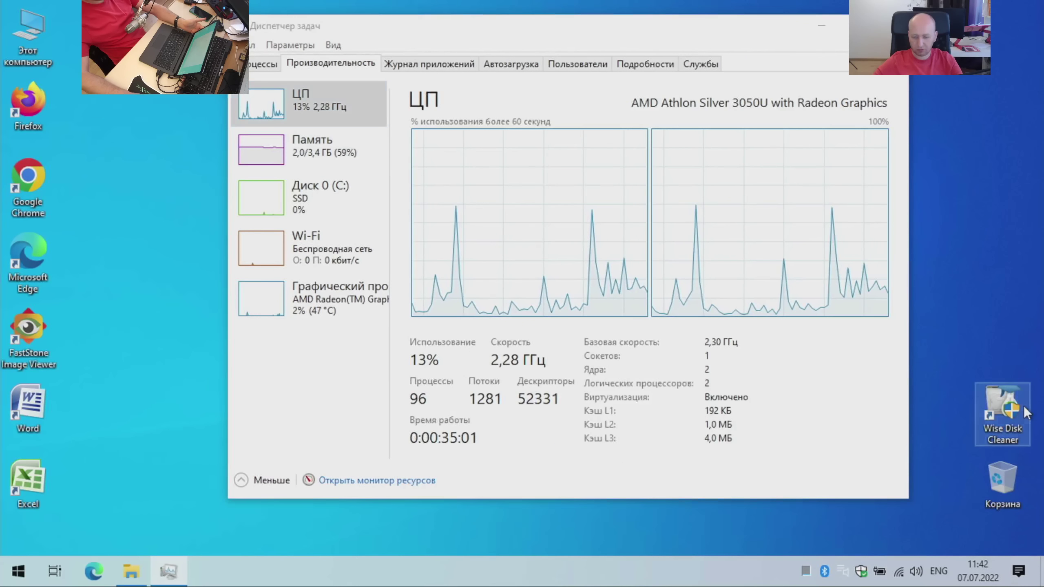
left_click(835, 149)
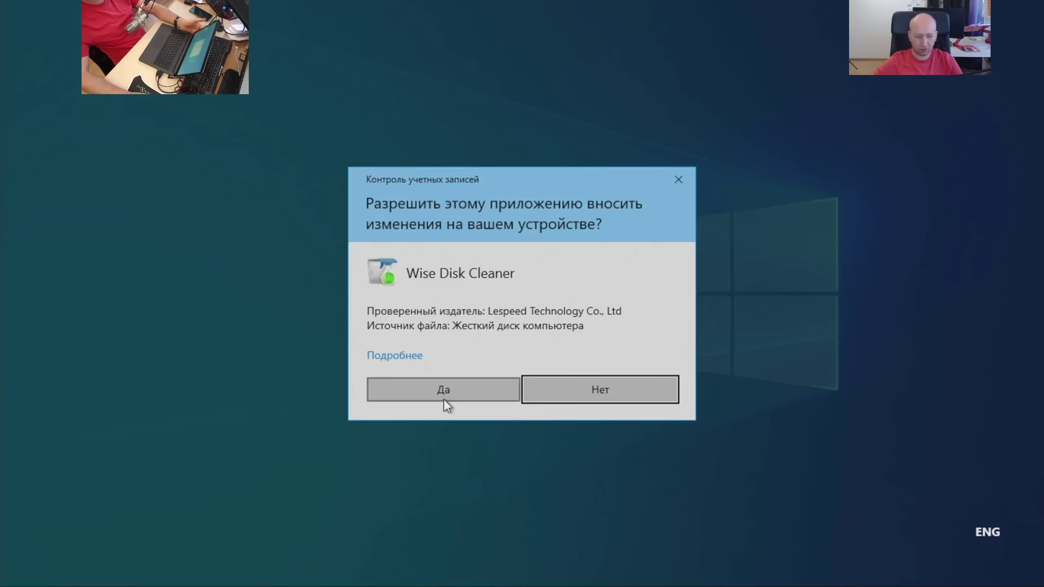
left_click(444, 398)
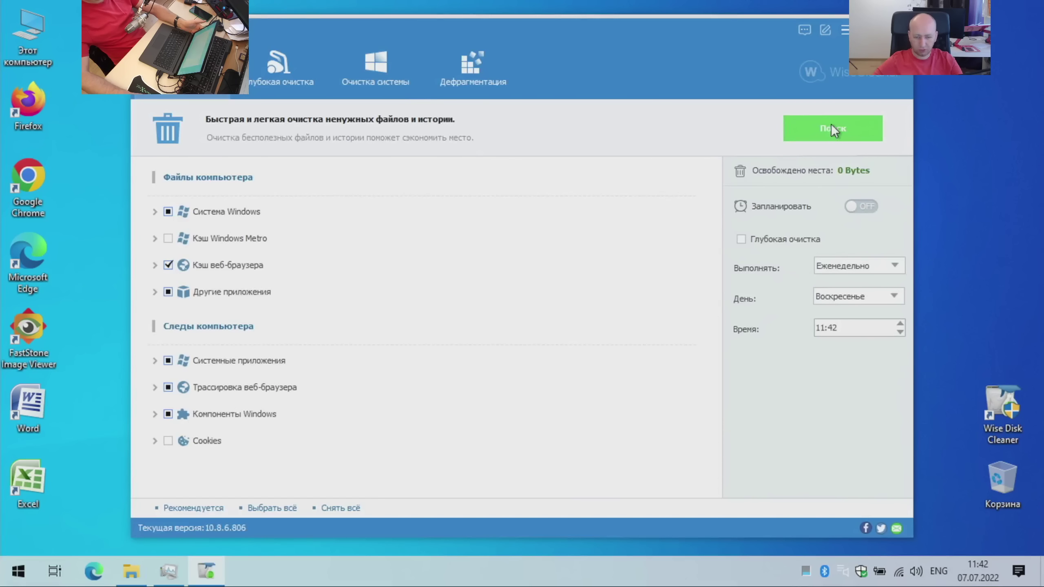
Step: Schedule the automatic cleanup to run Ежемесячно on day 7 and switch the schedule on
left_click(861, 264)
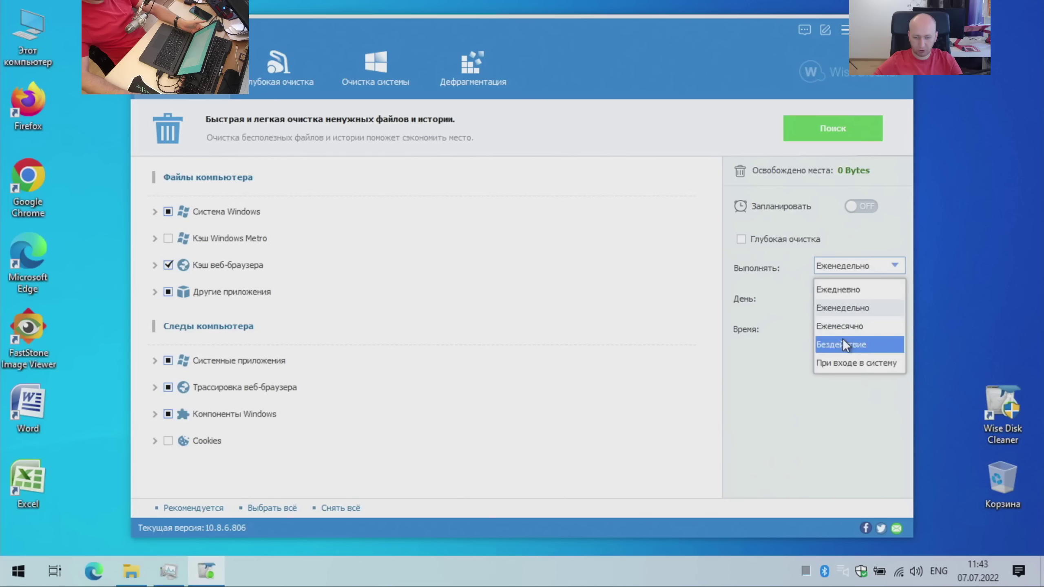
left_click(853, 326)
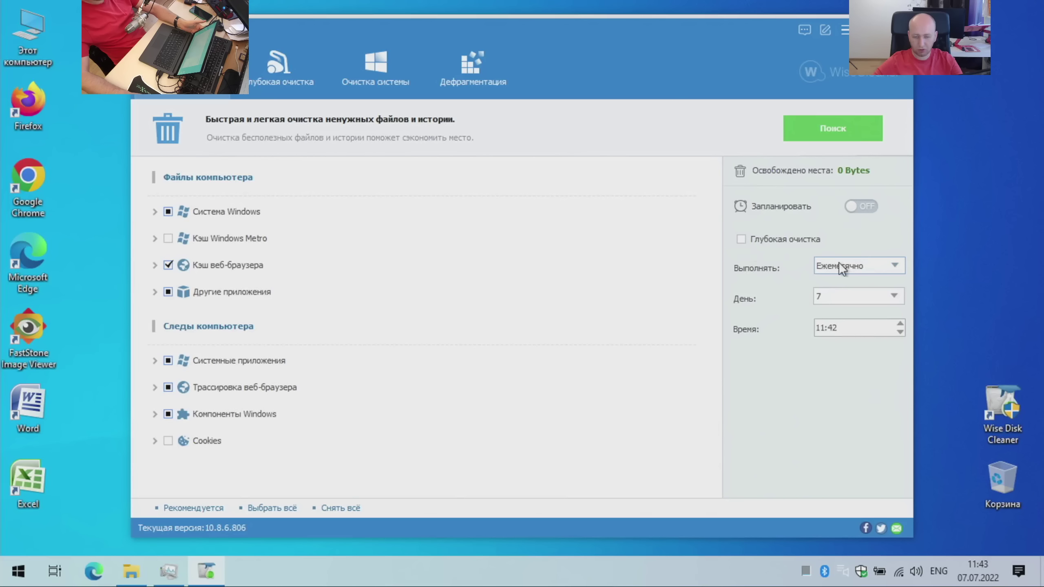
left_click(847, 296)
scroll(843, 421, "down", 1)
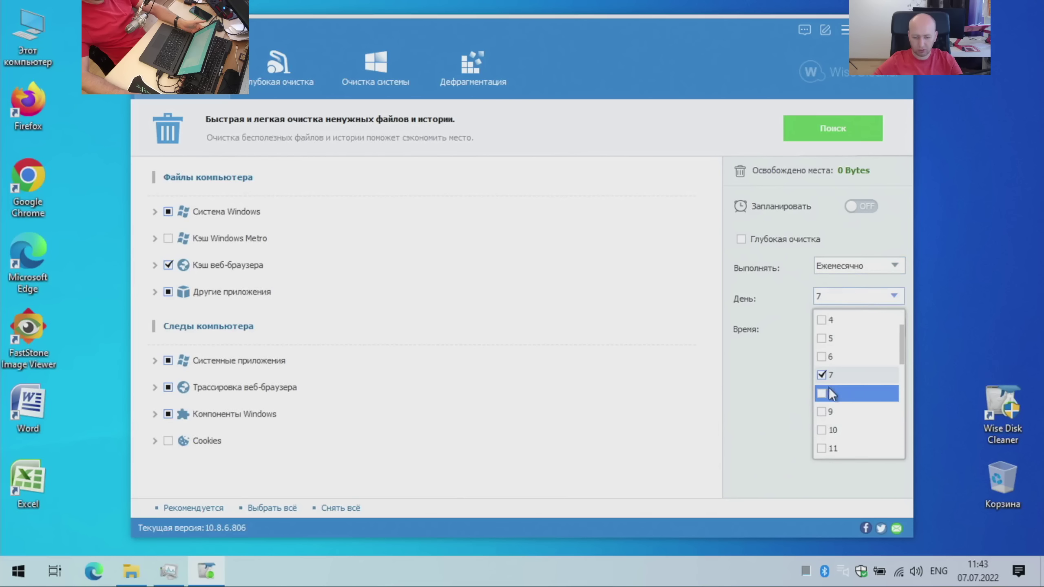
left_click(749, 388)
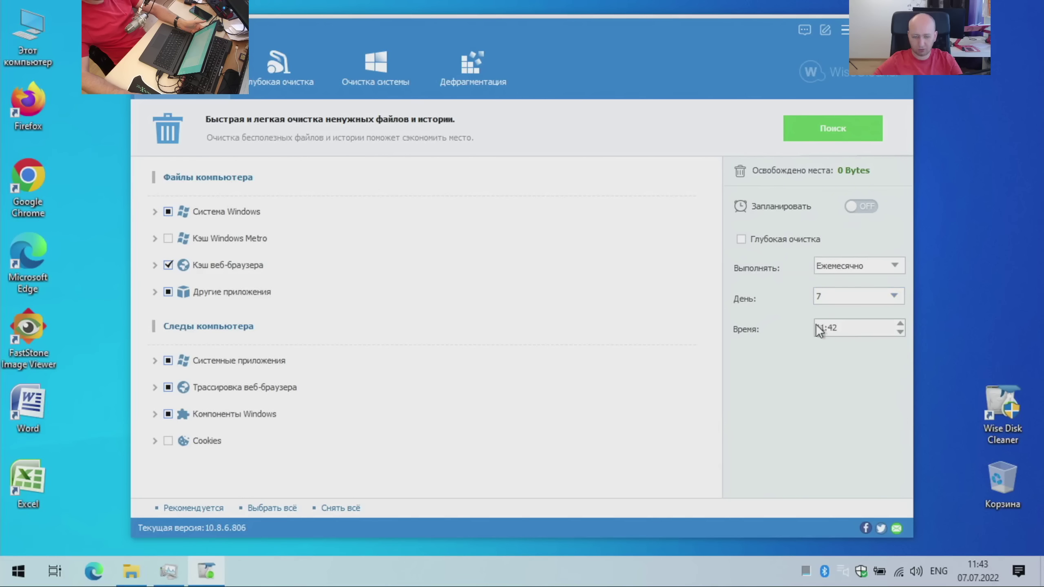
left_click(861, 206)
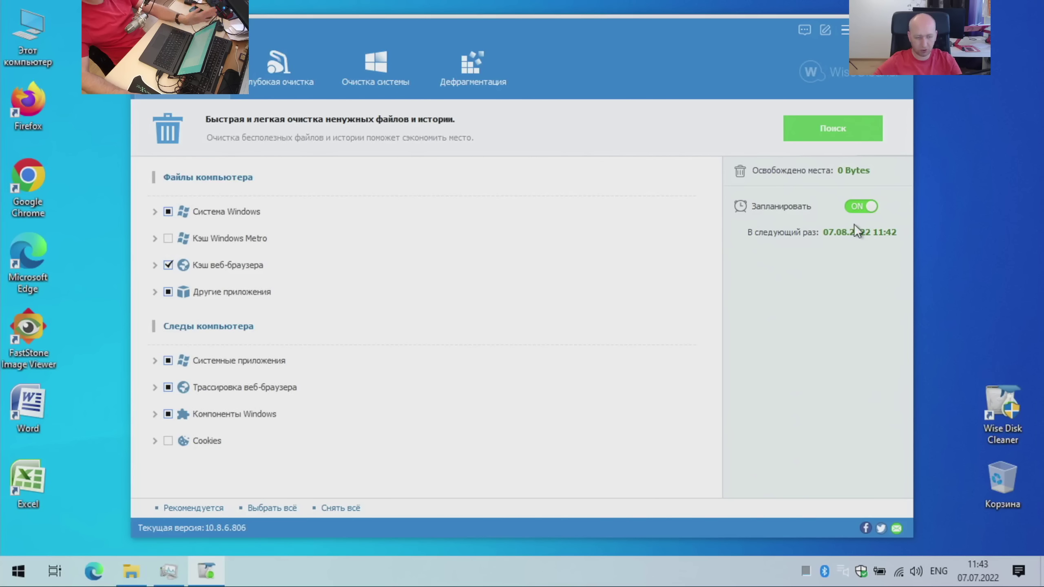
Step: Switch off the automatic cleanup schedule and start the search for unneeded files and history
left_click(859, 206)
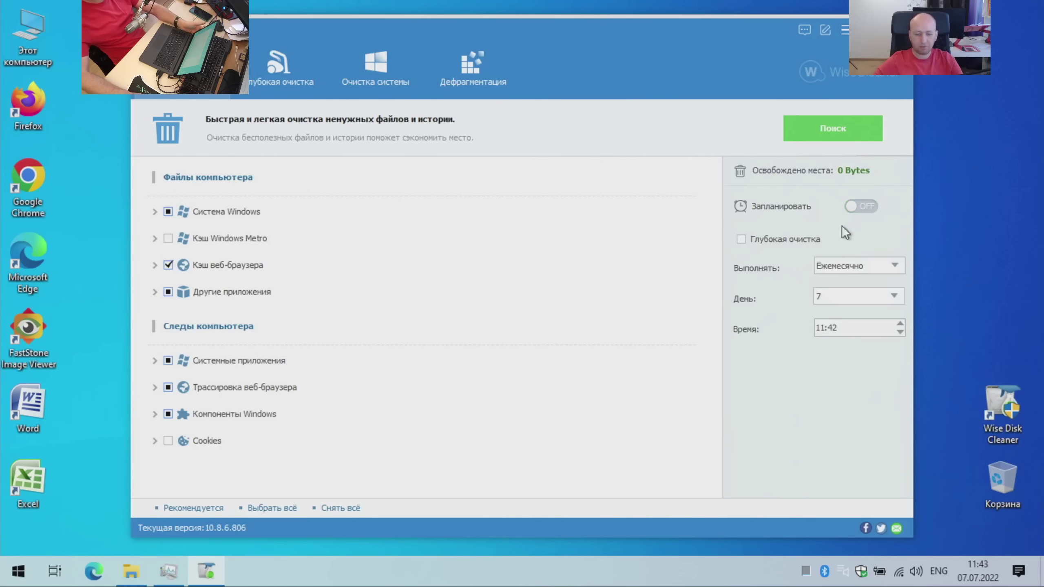
left_click(835, 130)
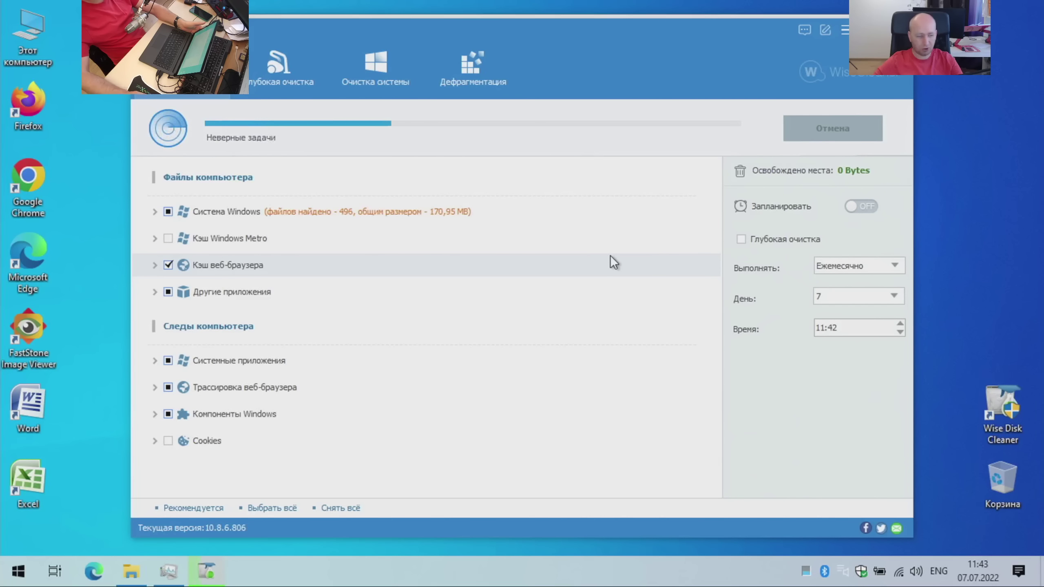
Step: Agree to close MSEdge for the scan, and open and widen Этот компьютер to check the space on drive C
double_click(46, 48)
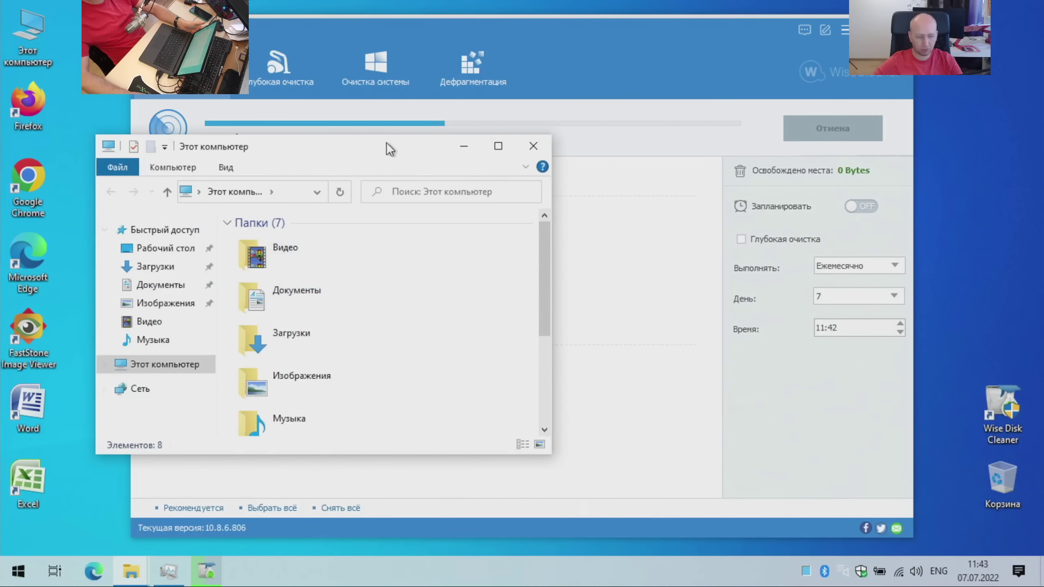
left_click_drag(387, 144, 525, 14)
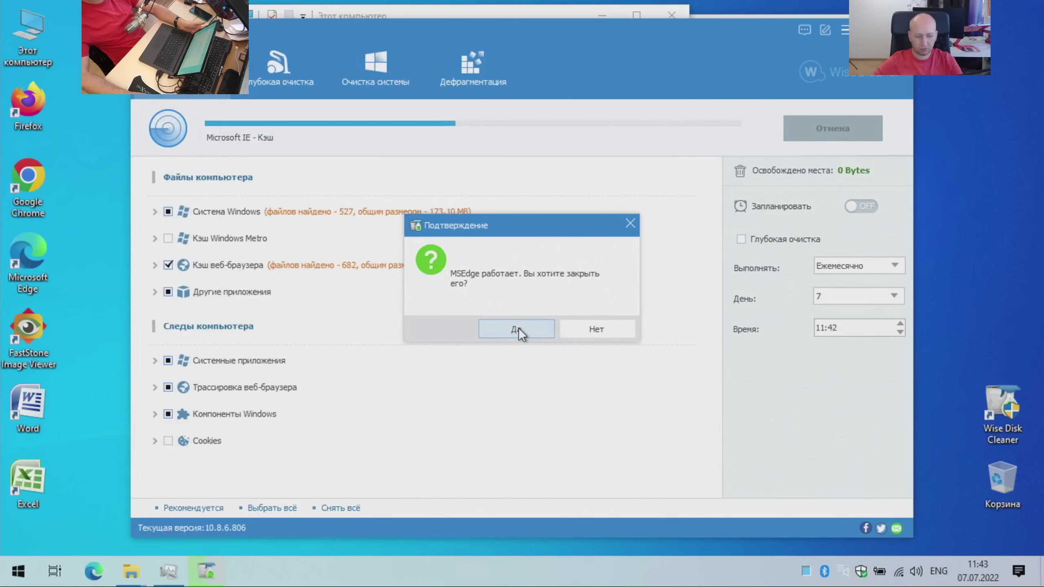
left_click(526, 329)
left_click(454, 8)
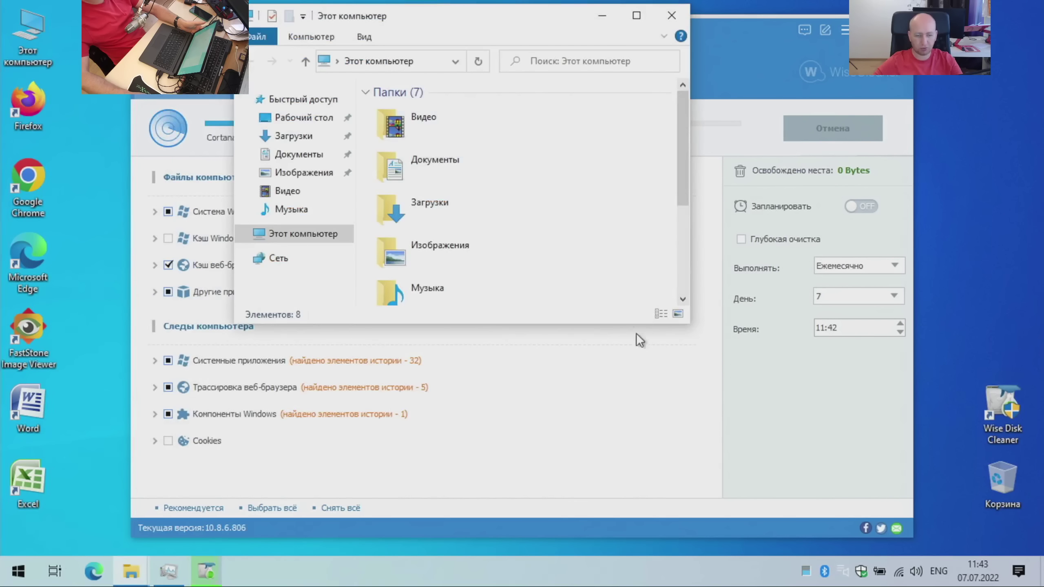
left_click_drag(687, 328, 959, 487)
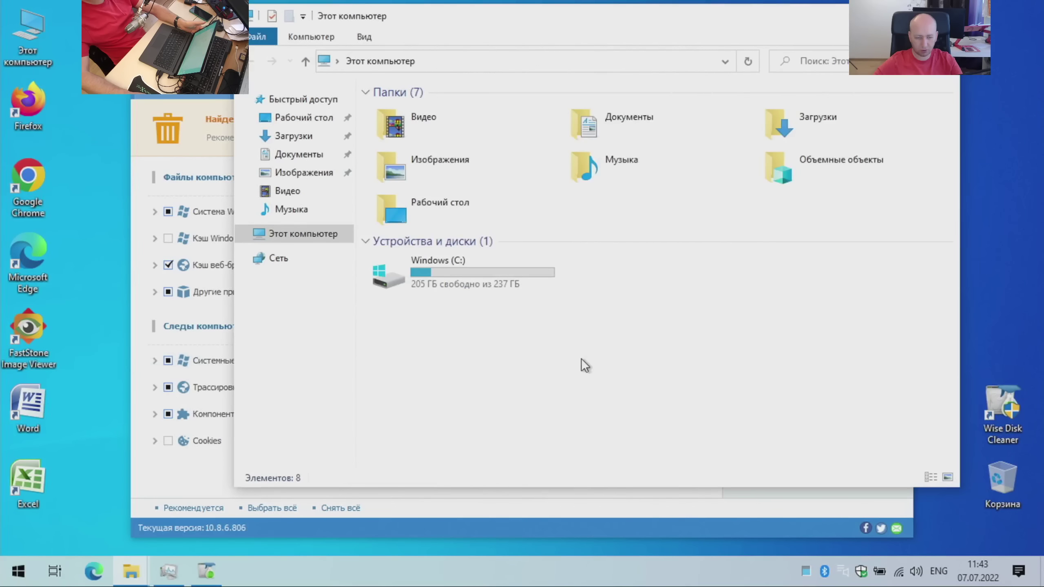
left_click(448, 273)
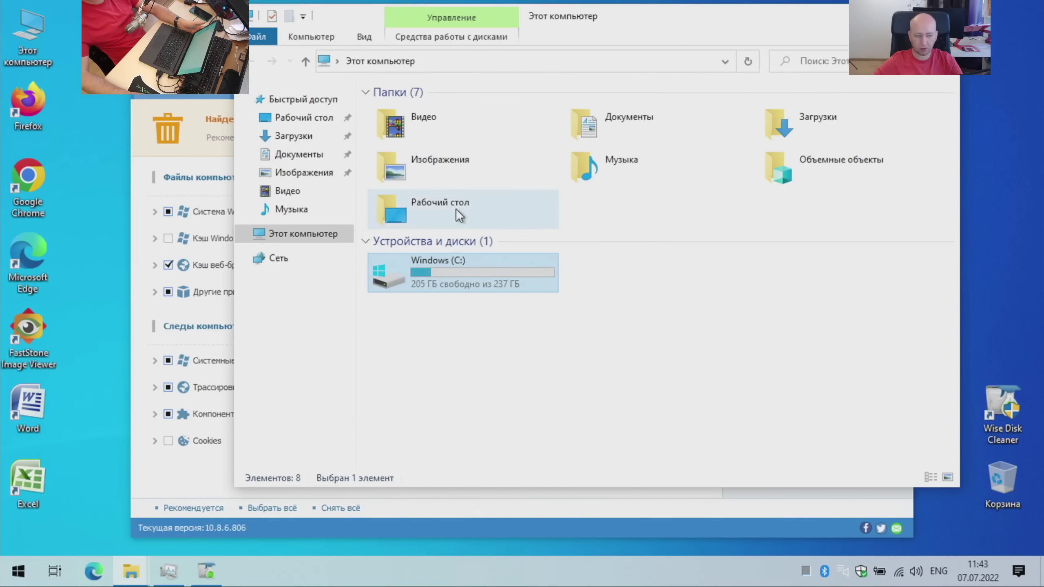
Step: Delete Off2007BE.exe and the HiBitUninstaller-Portable-2.7.62 folder from Загрузки, and close the folder window
double_click(793, 130)
left_click_drag(532, 243, 424, 149)
right_click(424, 148)
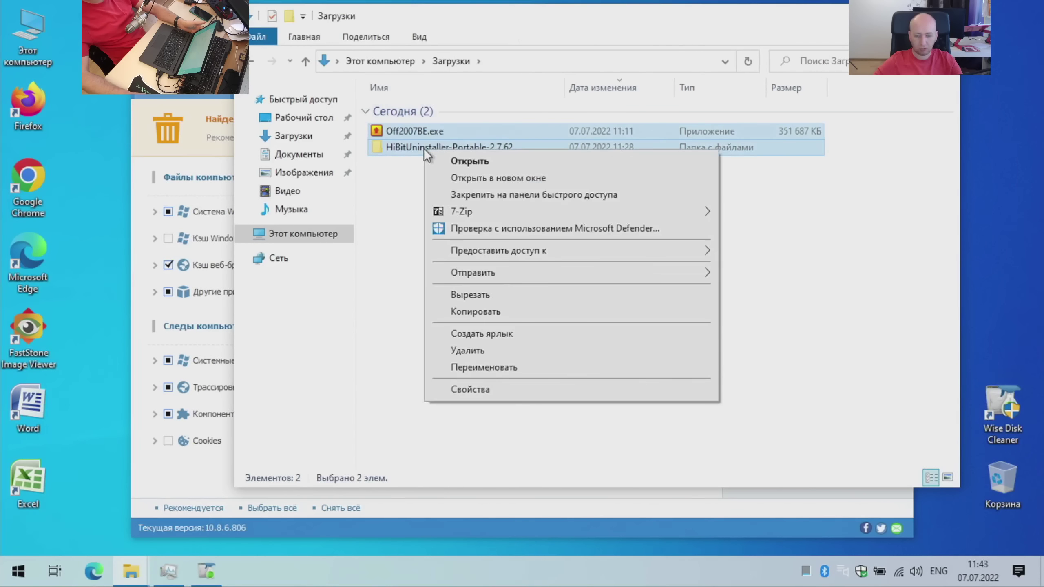
left_click(486, 347)
left_click(913, 6)
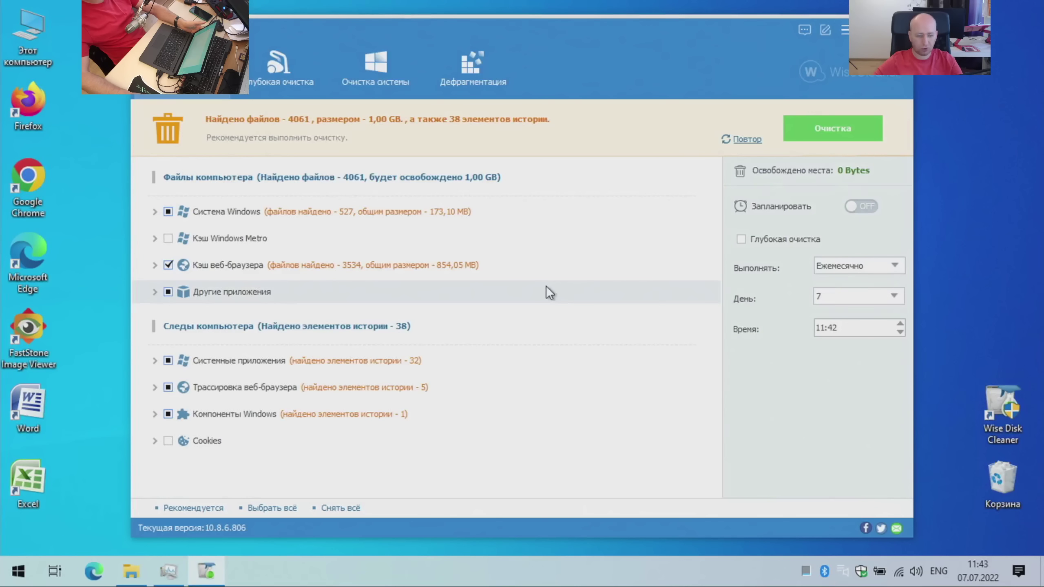
Step: Empty the recycle bin and confirm the permanent deletion of its contents
right_click(1020, 482)
left_click(860, 398)
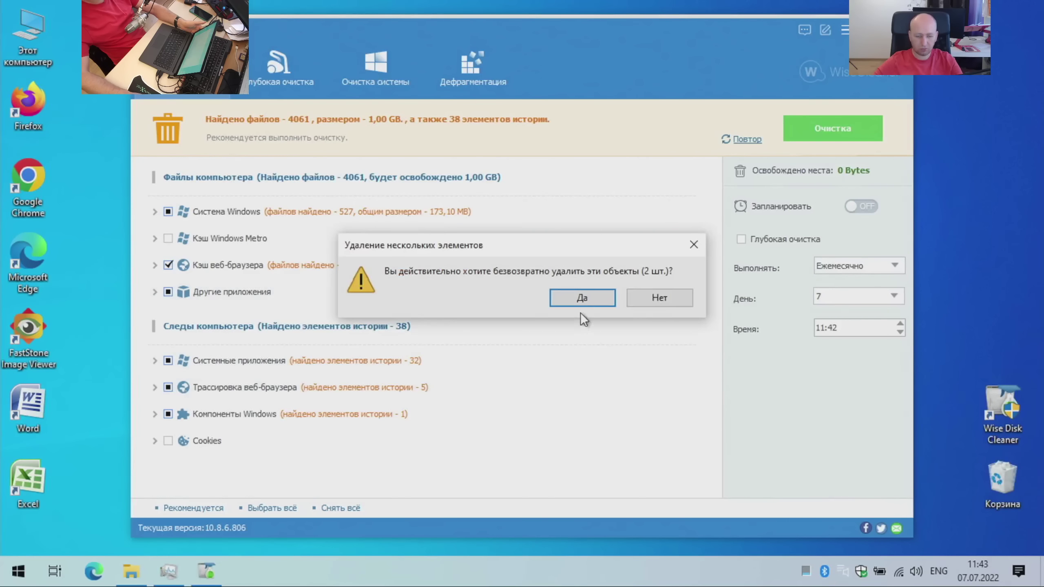
left_click(581, 305)
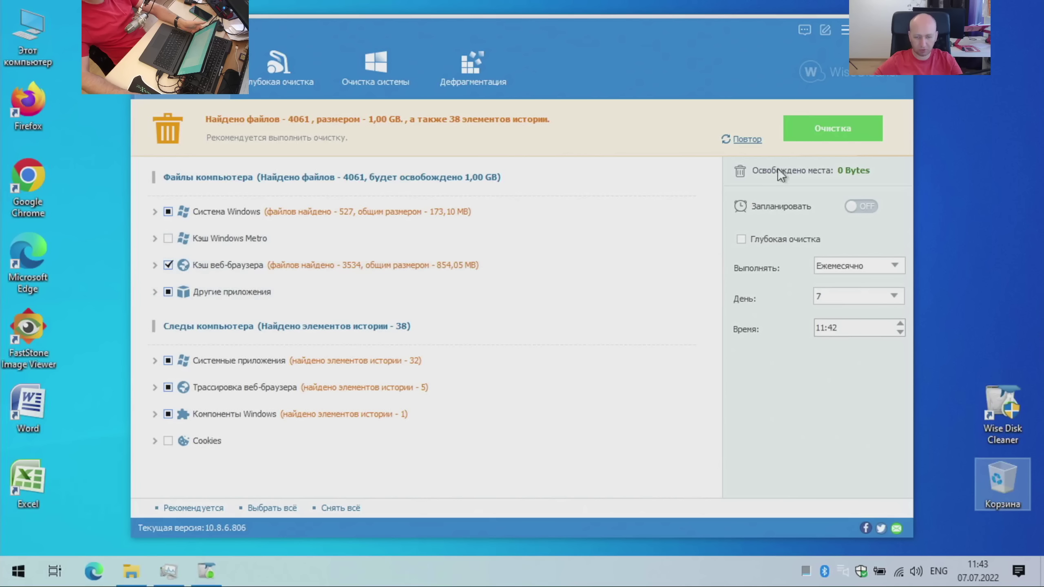
Step: Clean the files and history items found by the scan, and close all open windows
left_click(826, 120)
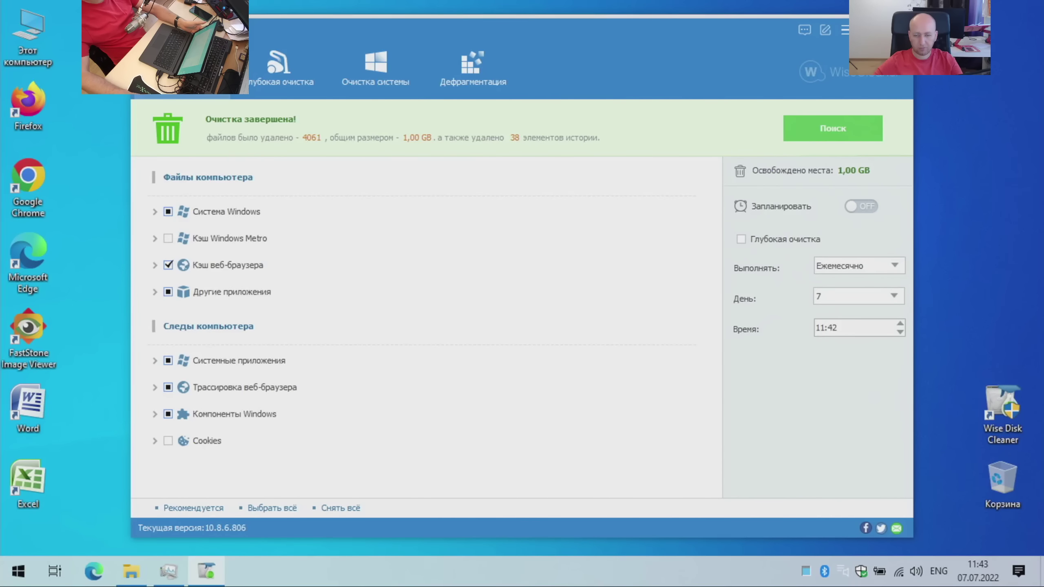
key("alt+F4")
key("alt+F4")
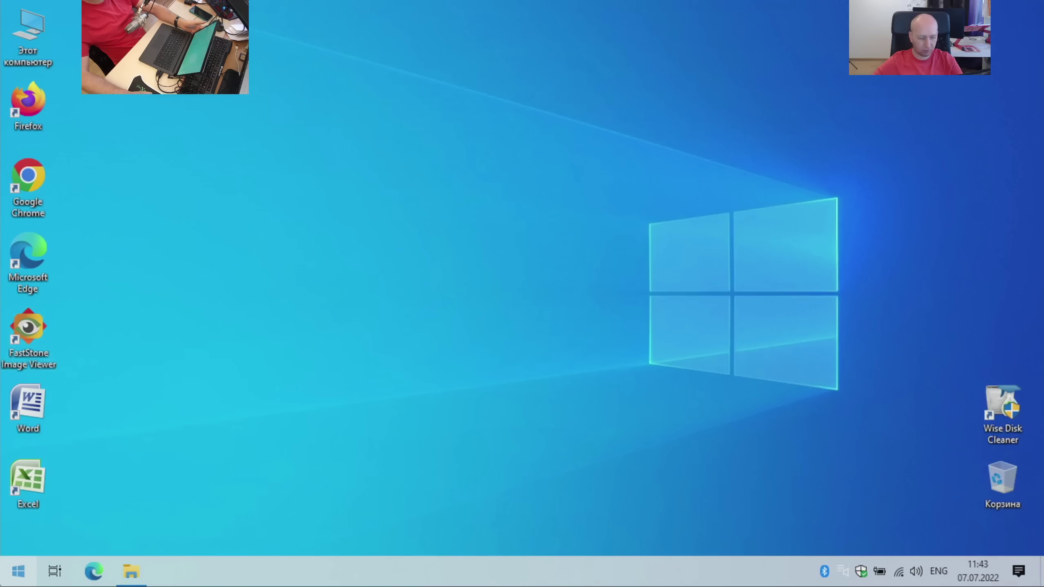
left_click(18, 571)
left_click(131, 572)
left_click(879, 211)
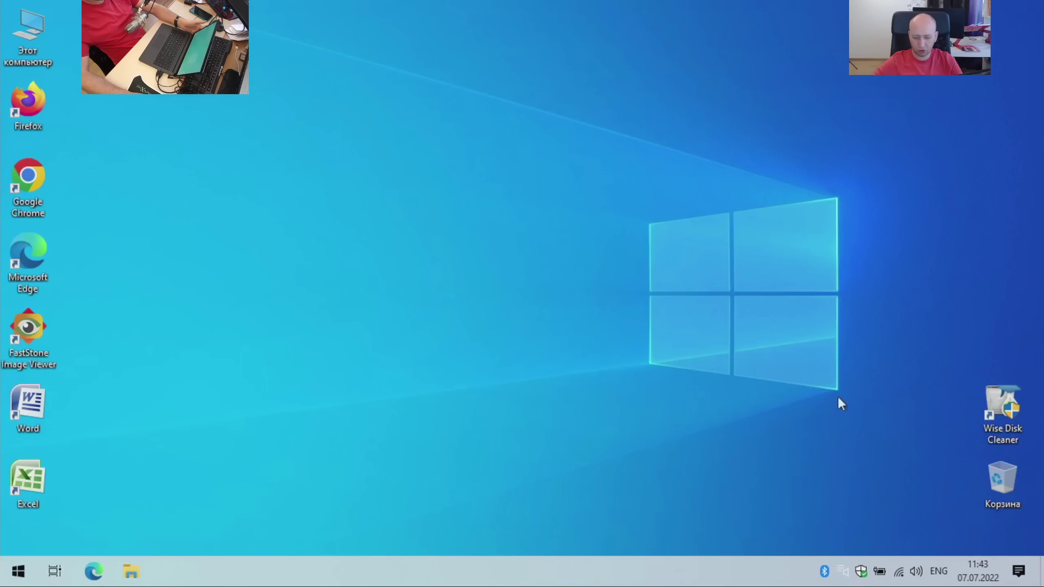
Step: Open Task Manager, enlarge and reposition its window, and examine the CPU load of the running processes
right_click(519, 571)
left_click(566, 495)
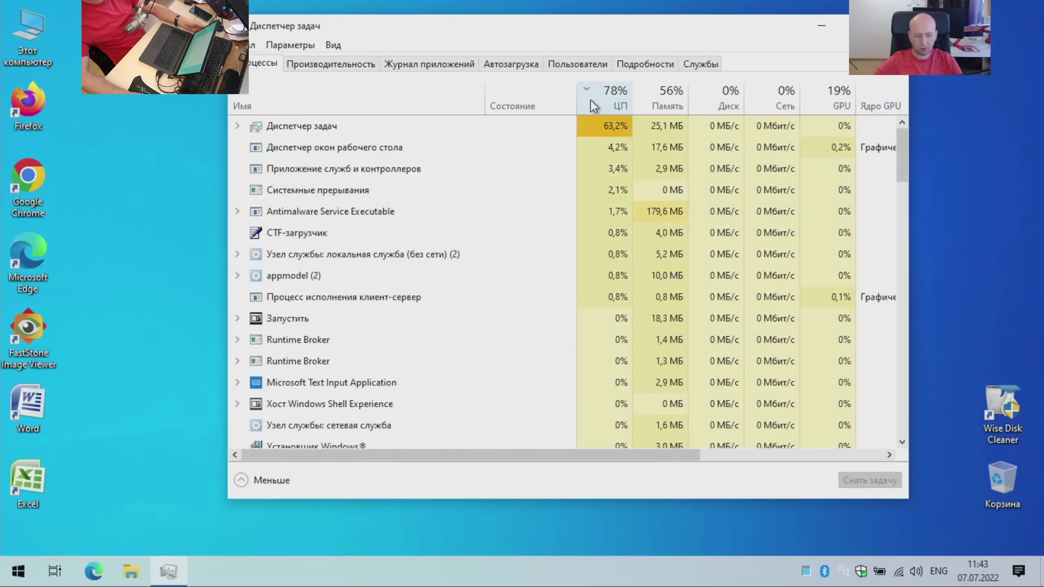
left_click_drag(646, 30, 610, 48)
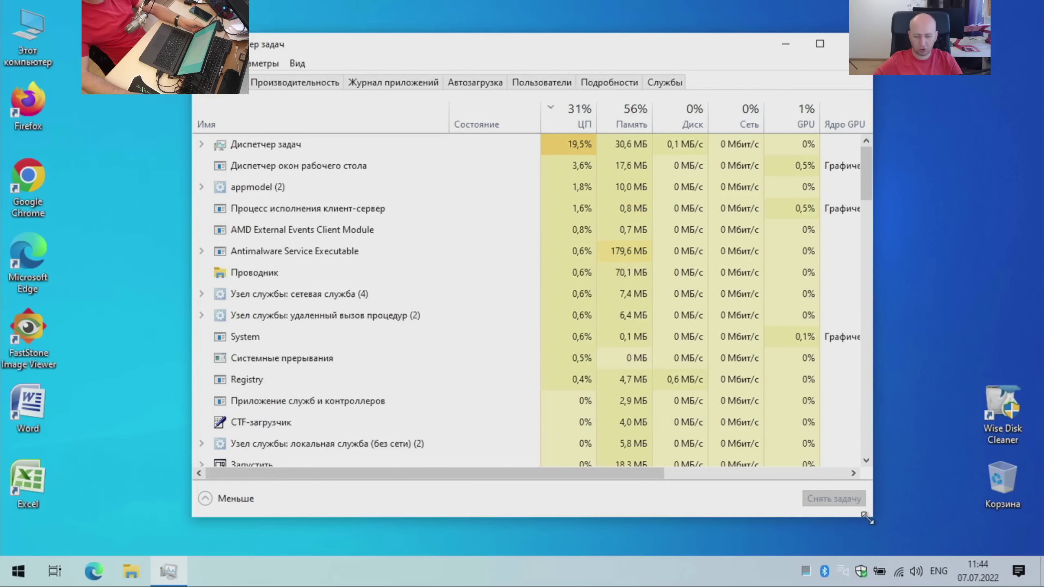
left_click_drag(873, 516, 943, 541)
left_click_drag(674, 56, 620, 60)
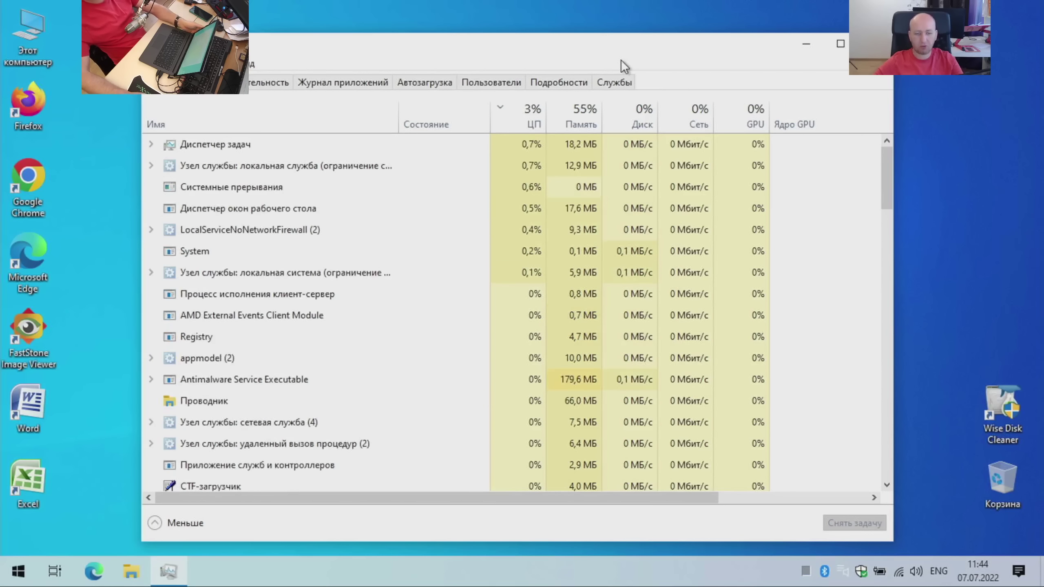
left_click_drag(618, 48, 633, 29)
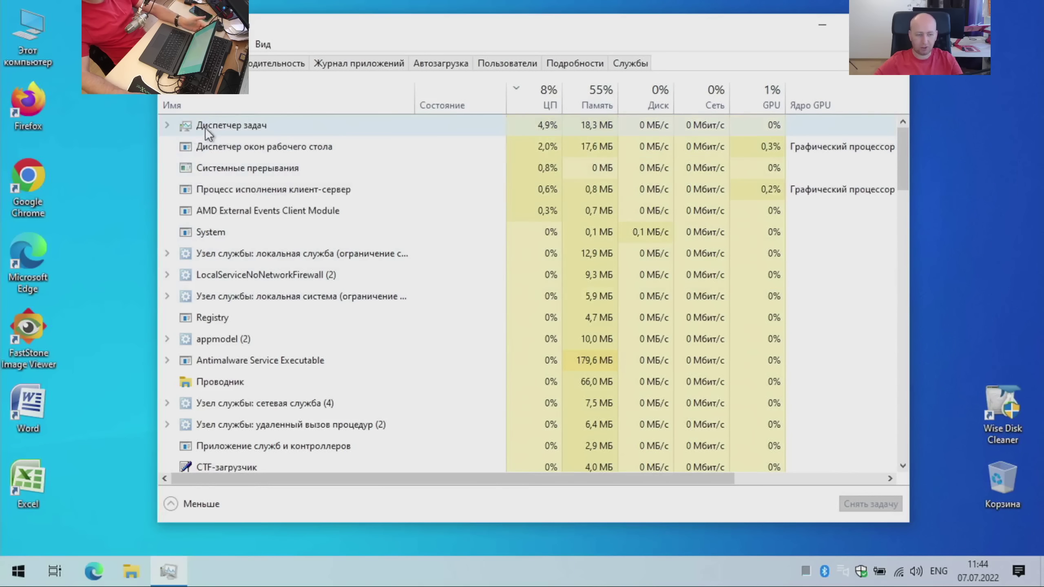
left_click(165, 127)
left_click(165, 125)
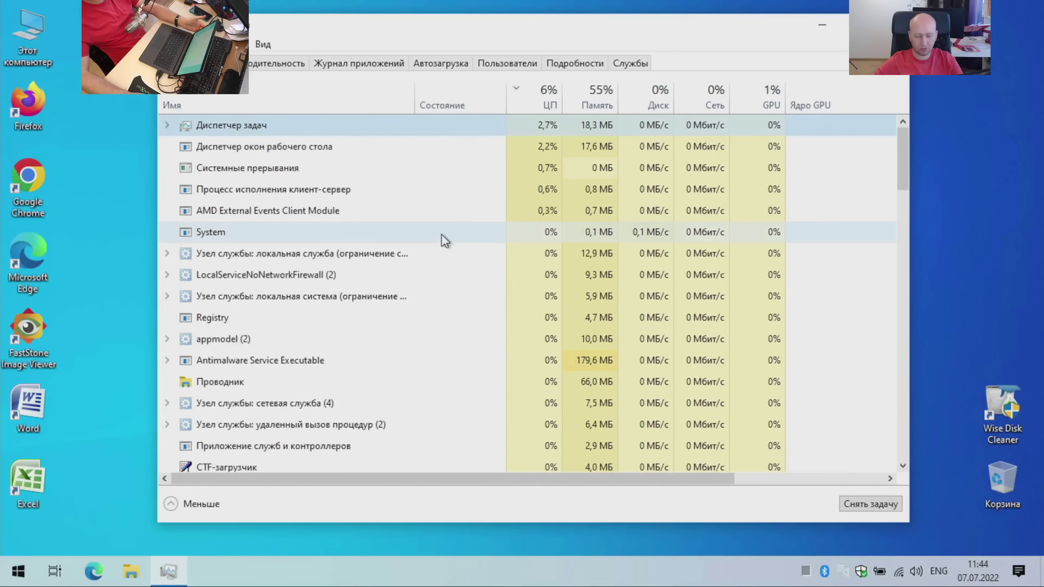
Step: Restart Task Manager, reposition and widen its window, and watch how the processor load settles
key("alt+F4")
right_click(506, 565)
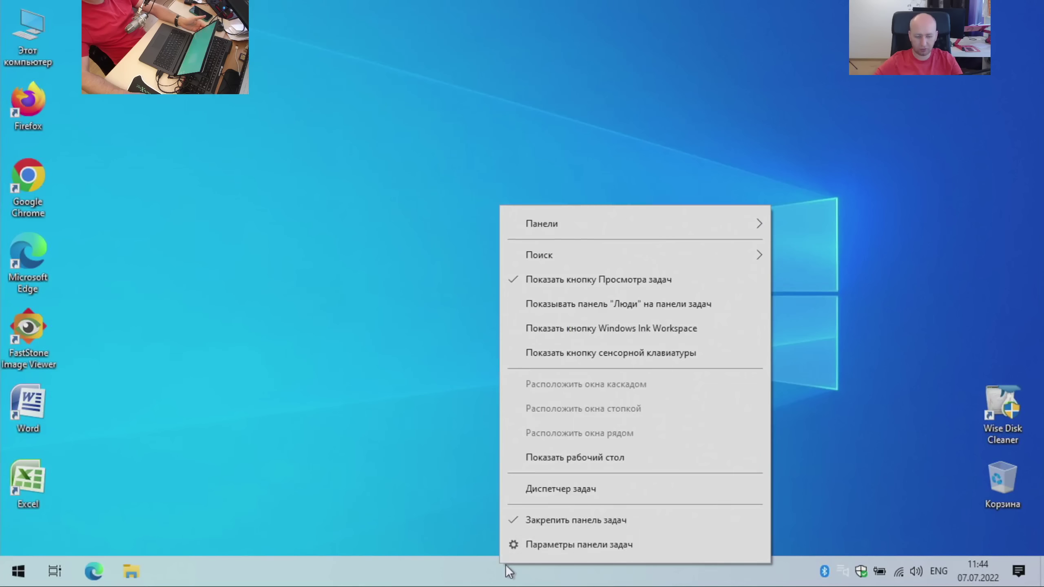
left_click(560, 486)
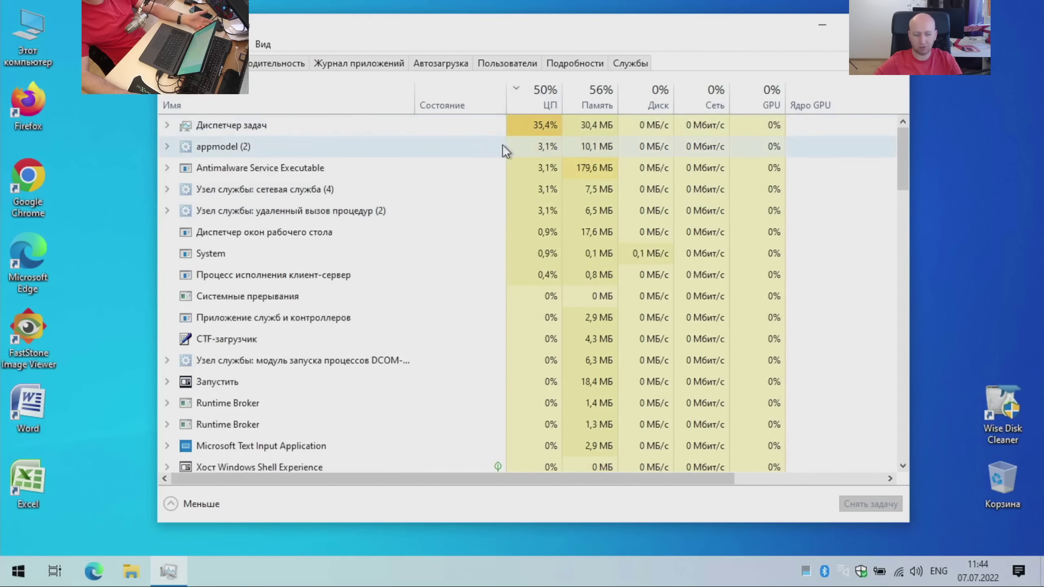
left_click_drag(573, 30, 553, 34)
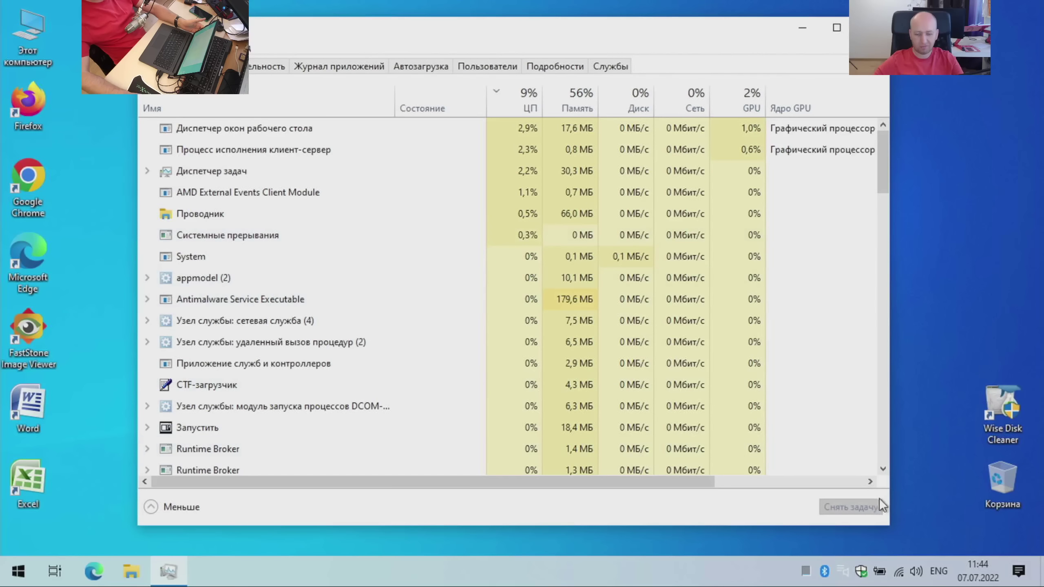
left_click_drag(888, 526, 920, 534)
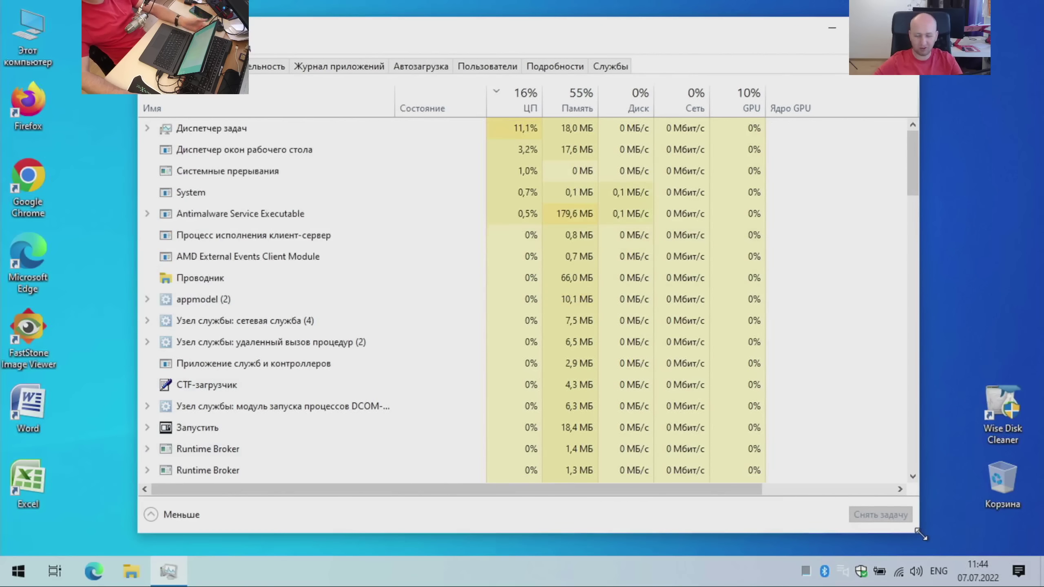
left_click_drag(606, 41, 623, 30)
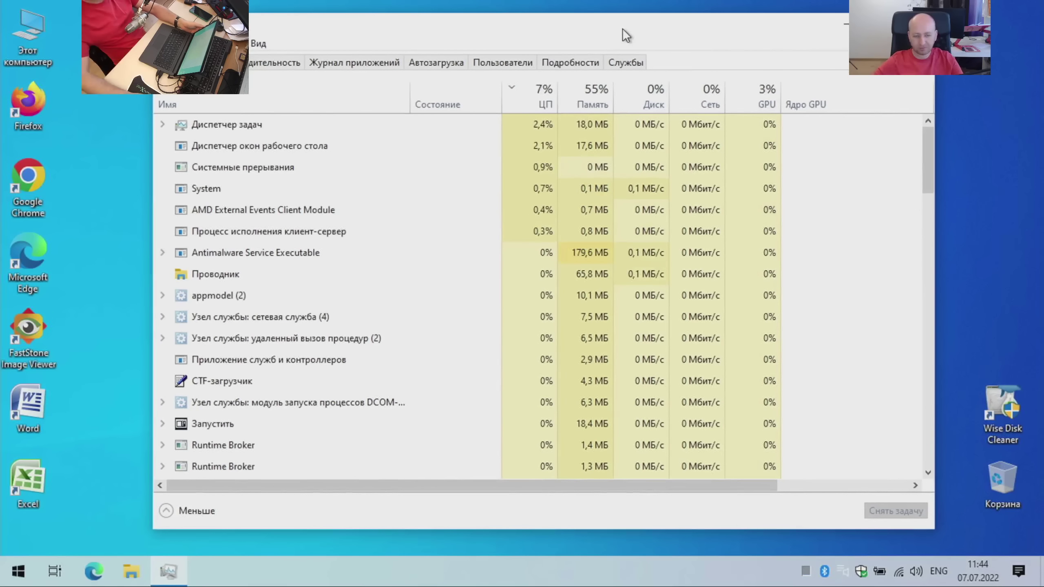
left_click_drag(622, 28, 608, 30)
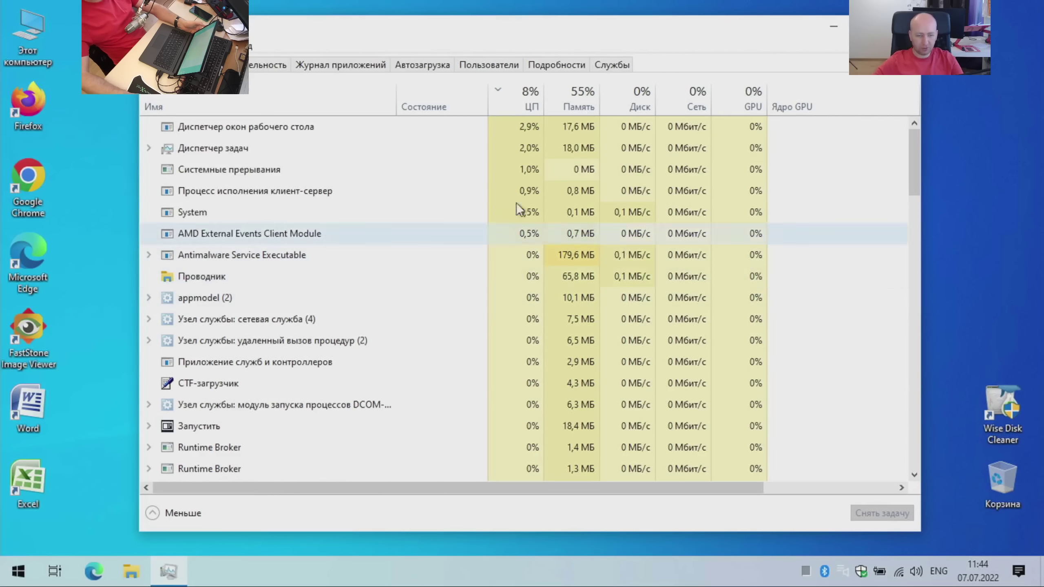
Step: Review the performance graphs for CPU, memory, disk, Wi-Fi and graphics processor
left_click(259, 64)
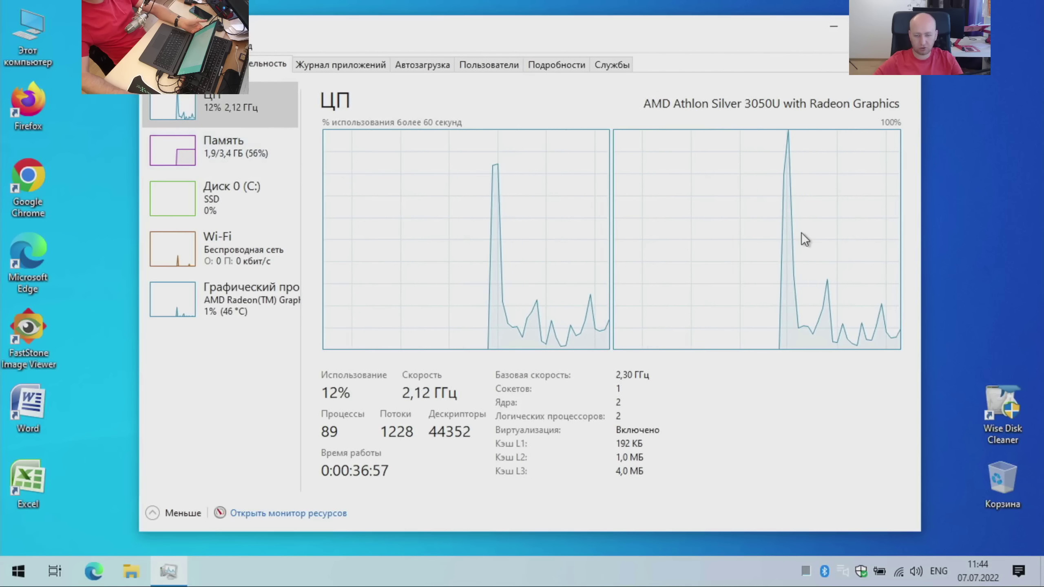
left_click(258, 164)
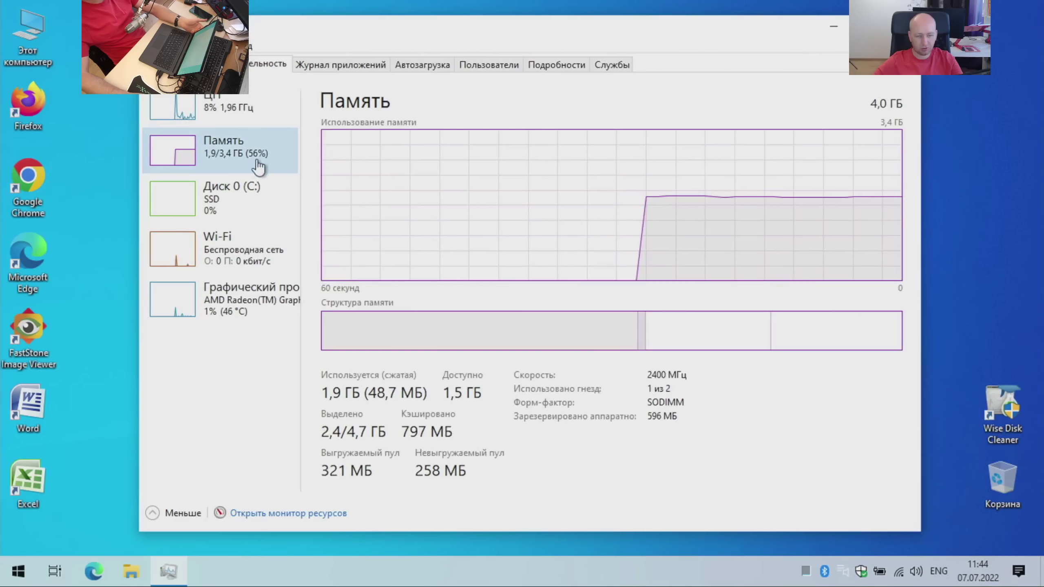
left_click(266, 201)
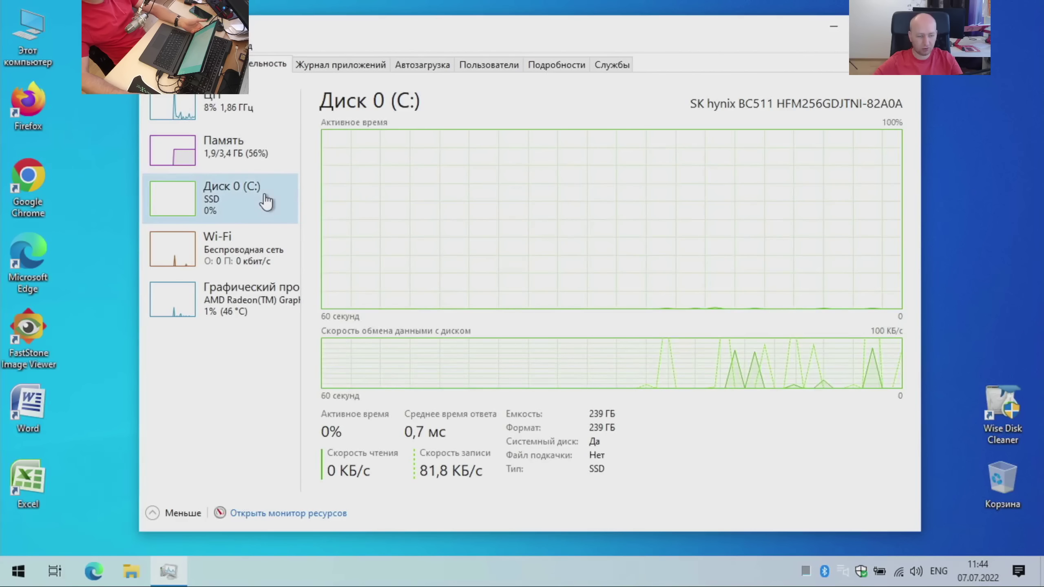
left_click(238, 254)
left_click(267, 302)
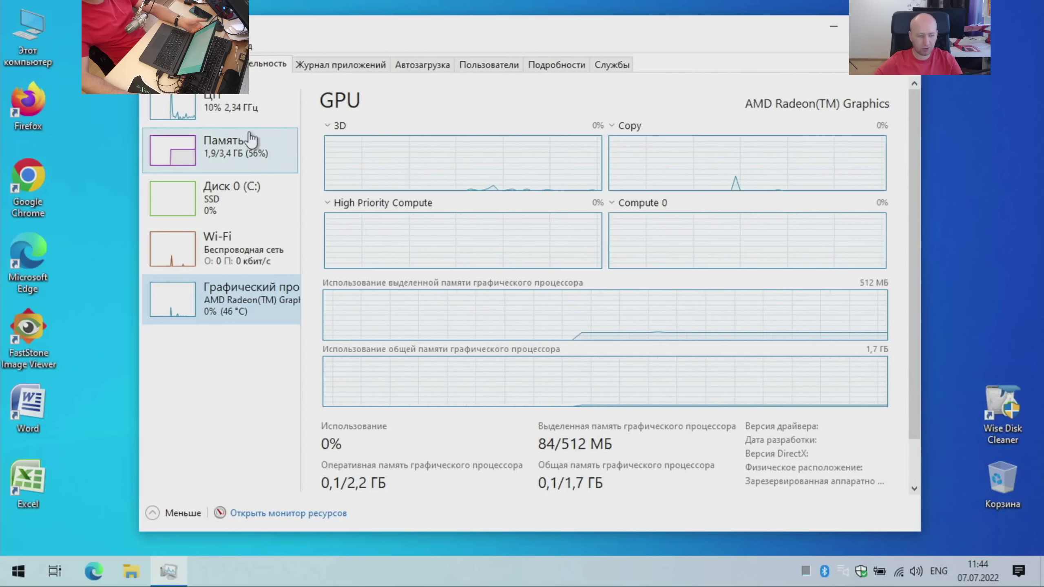
left_click(239, 105)
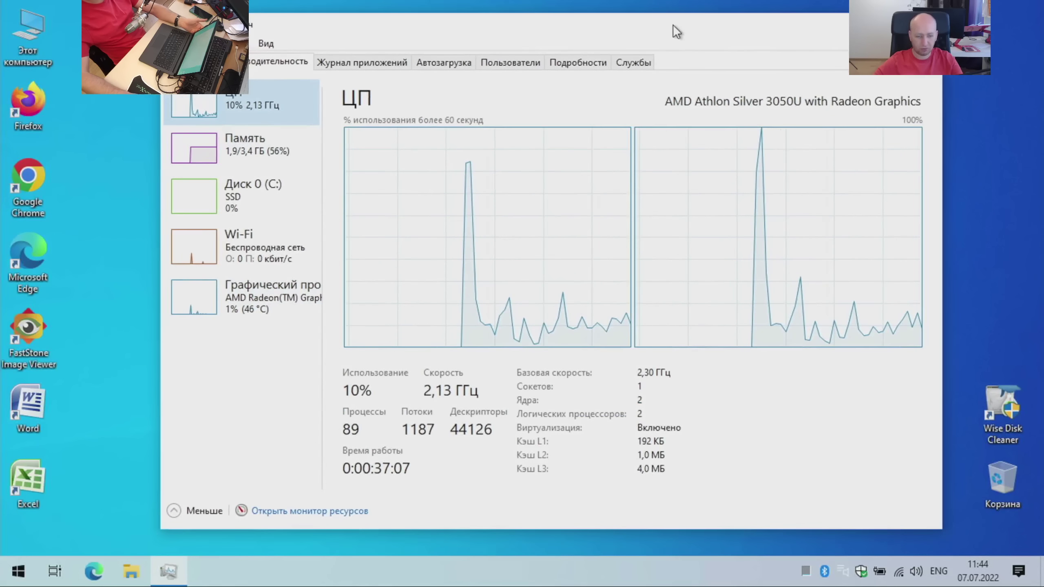
Step: Pin Google Chrome and Firefox to the taskbar and move File Explorer ahead of the browsers
left_click_drag(34, 213, 131, 570)
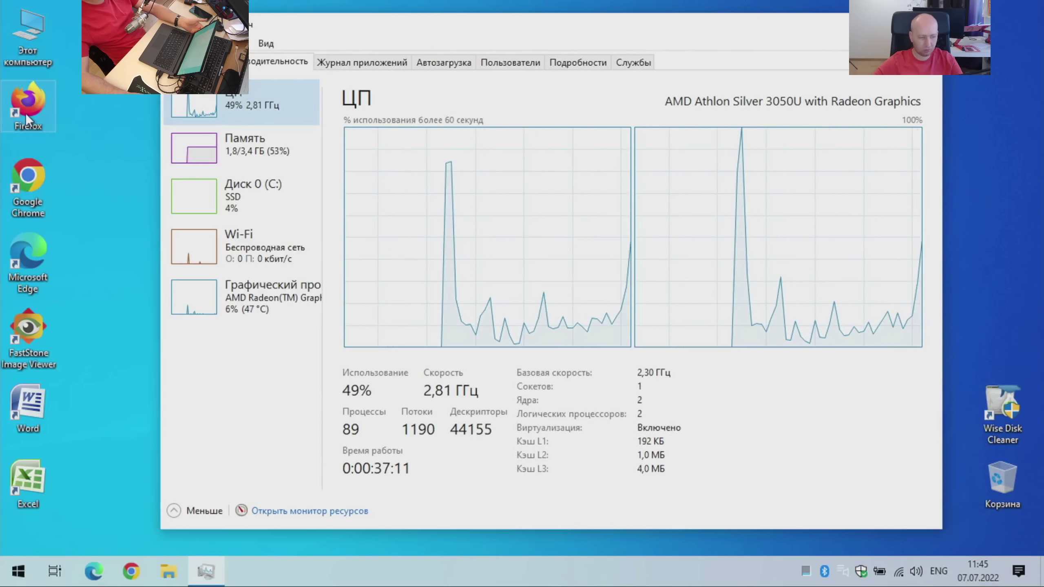
left_click_drag(28, 103, 94, 572)
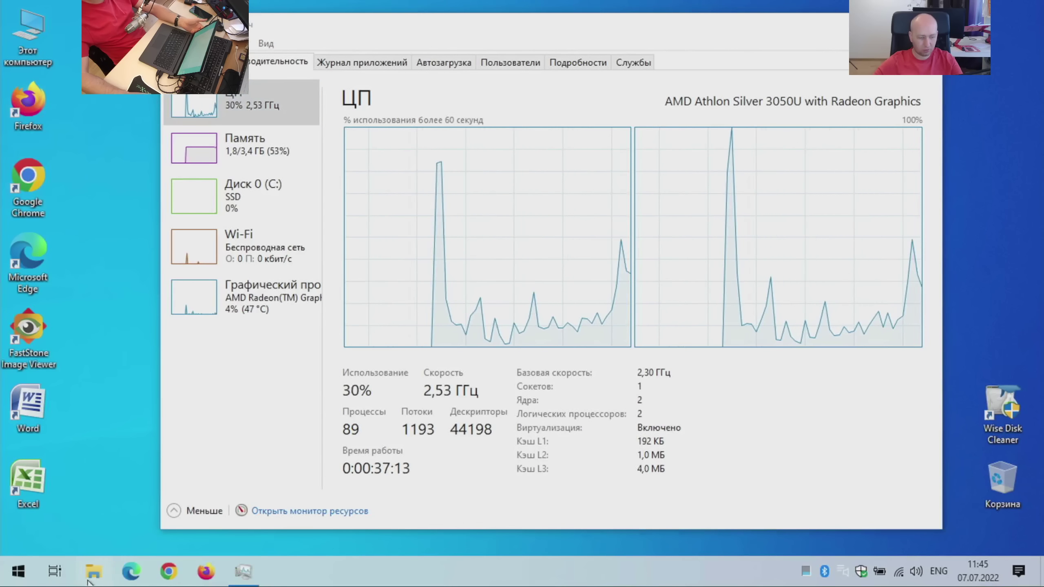
Step: Switch to Google Chrome, search for "hw monitor", and open CPUID's HWMonitor page at the classic version downloads
double_click(28, 177)
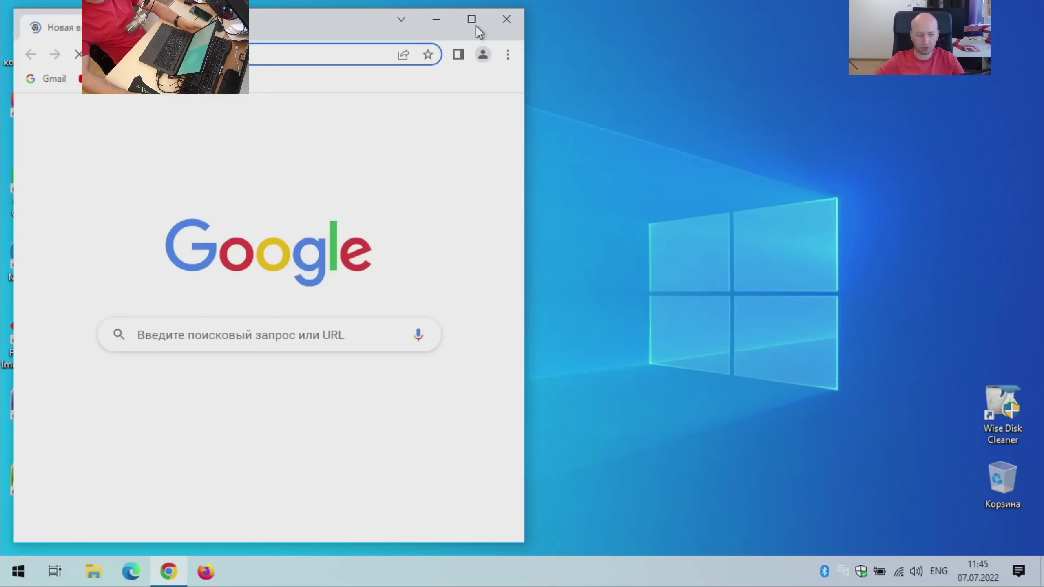
left_click(473, 19)
type("hw mo")
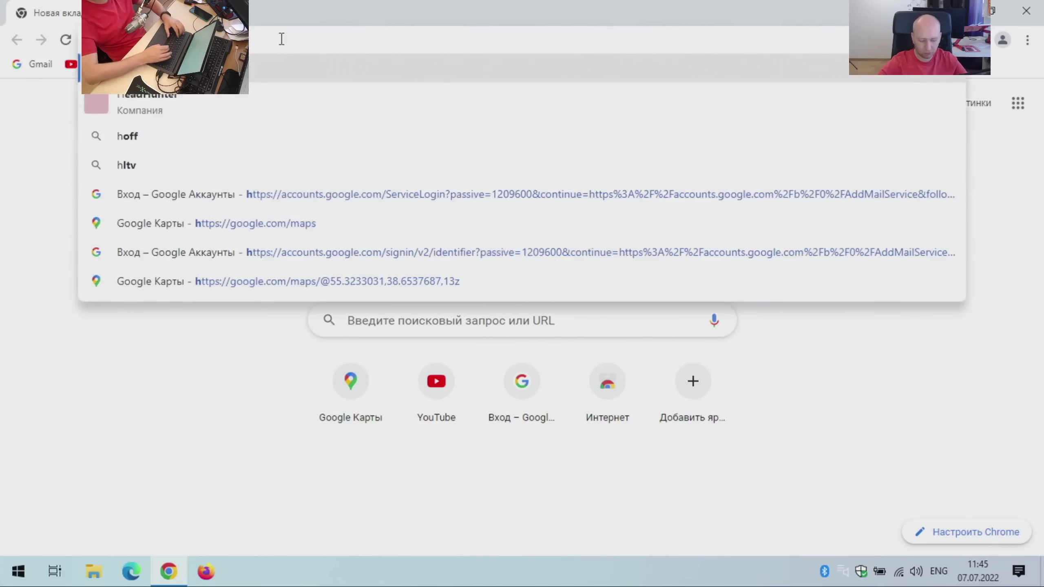
type("nitor")
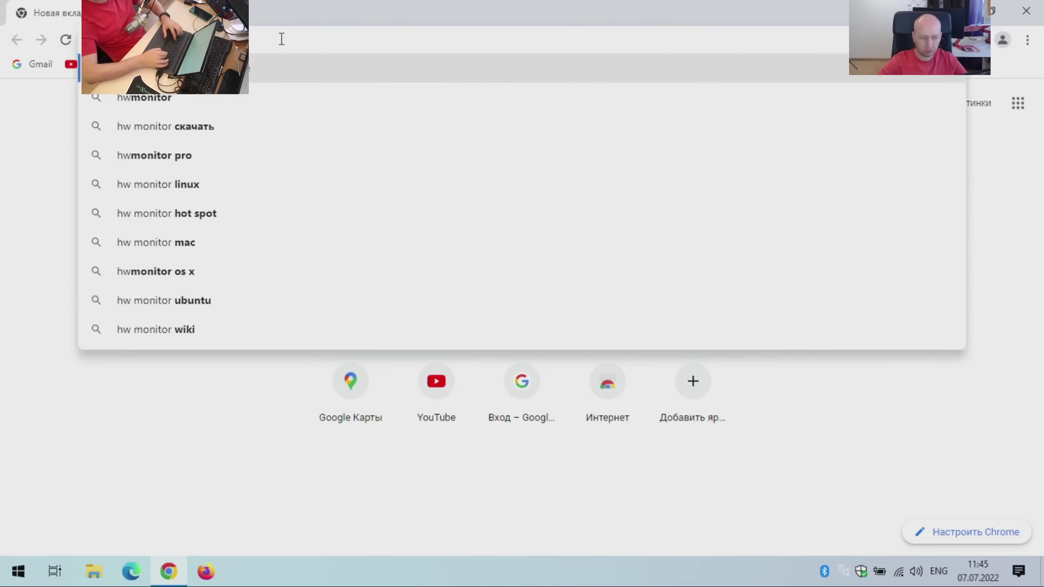
key("Return")
left_click(208, 306)
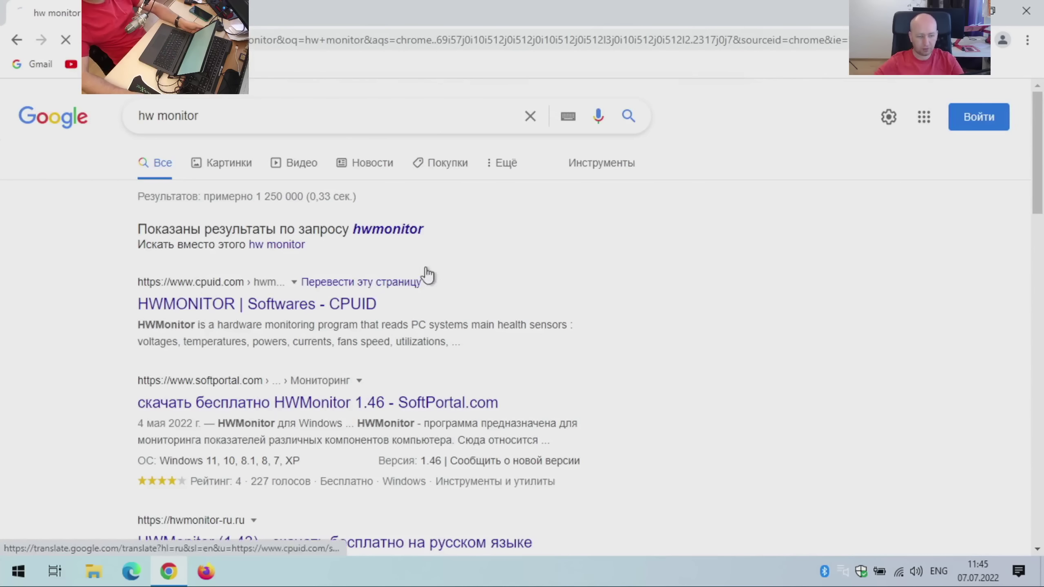
scroll(293, 290, "down", 15)
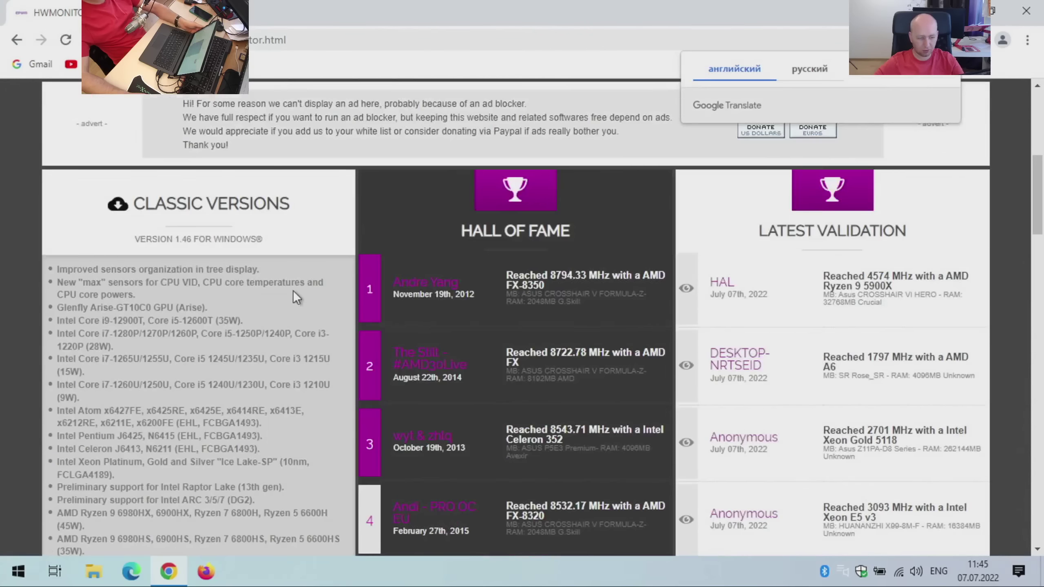
scroll(271, 303, "up", 5)
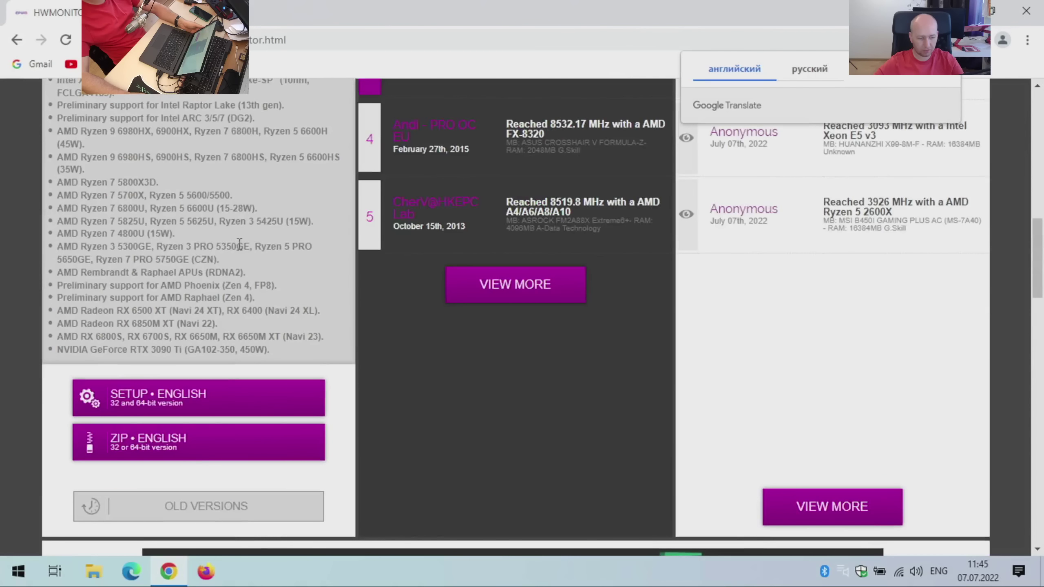
Step: Search for "140200" in a new browser tab and open the 140200.pro website
key("ctrl+t")
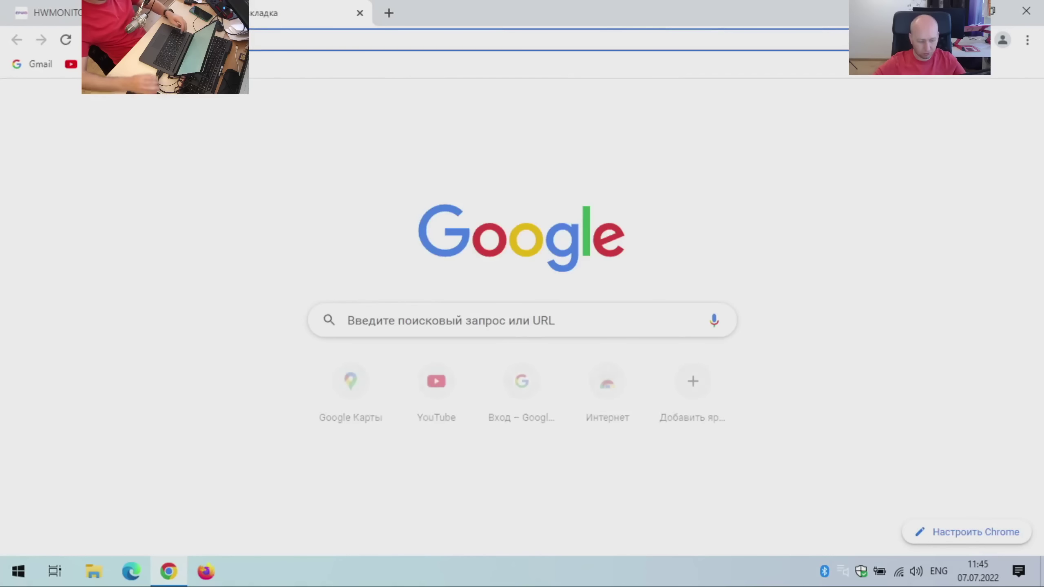
type("14-")
key("BackSpace")
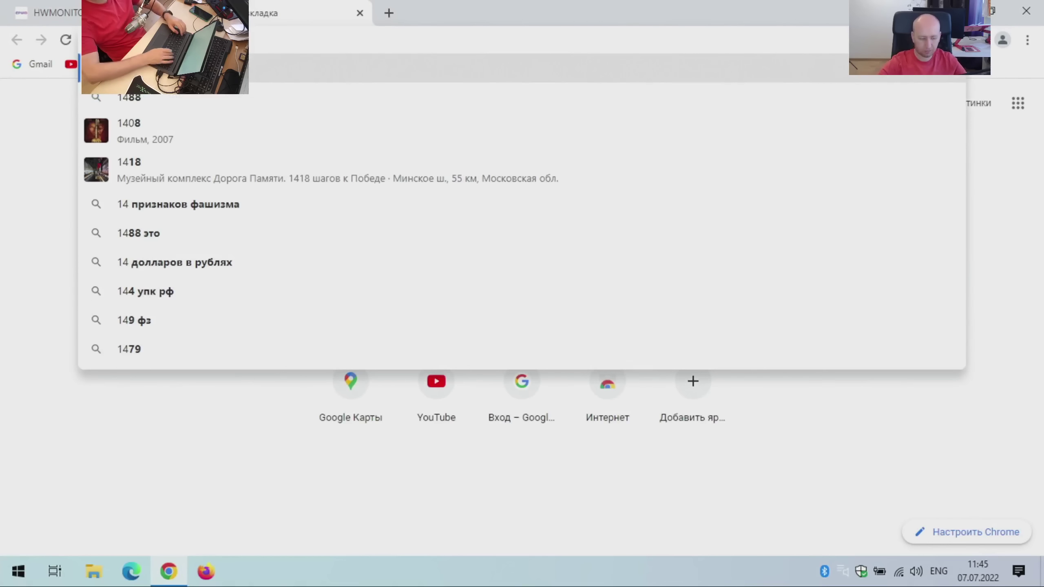
type("0200")
key("Return")
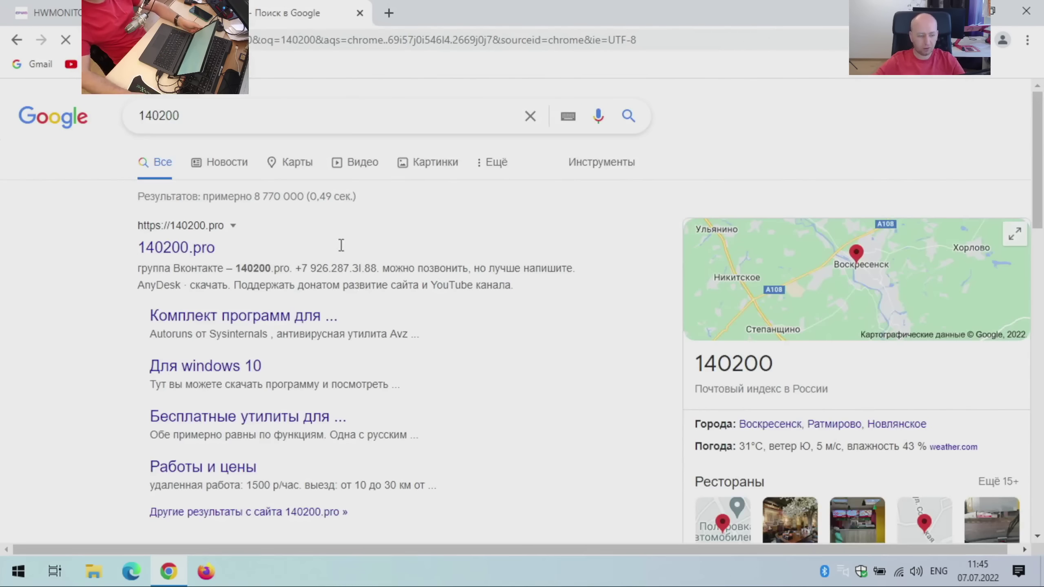
left_click(197, 244)
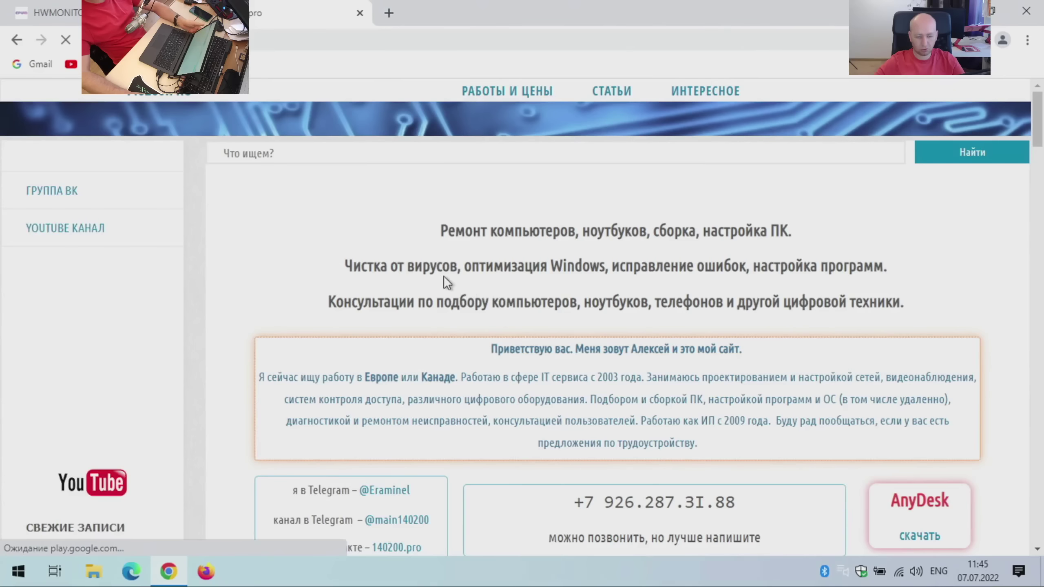
Step: Browse the site's free software collection and expand the section "Чистка, настройка, оптимизация"
scroll(476, 262, "down", 8)
scroll(505, 334, "down", 6)
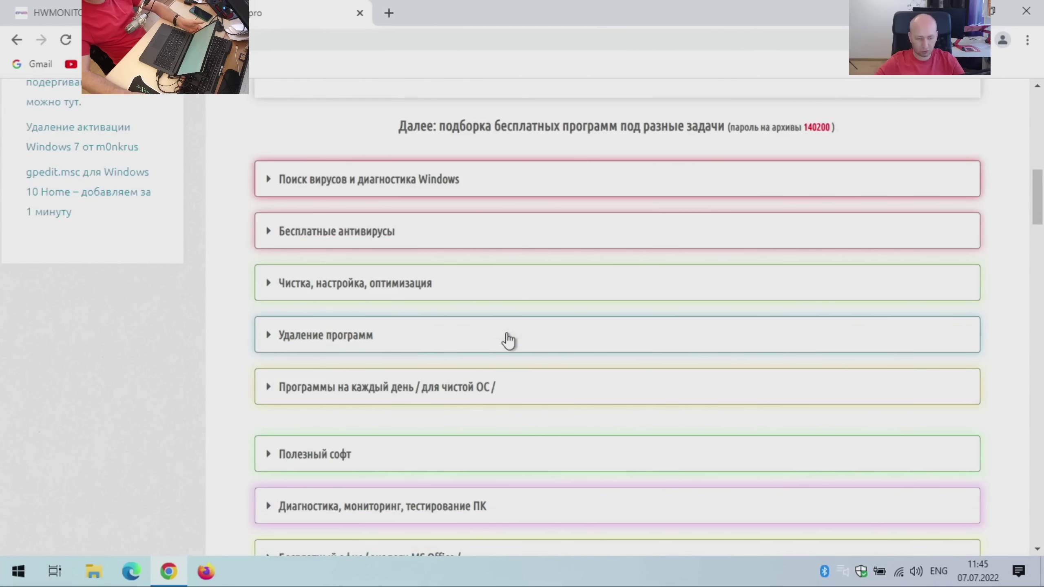
scroll(506, 335, "down", 3)
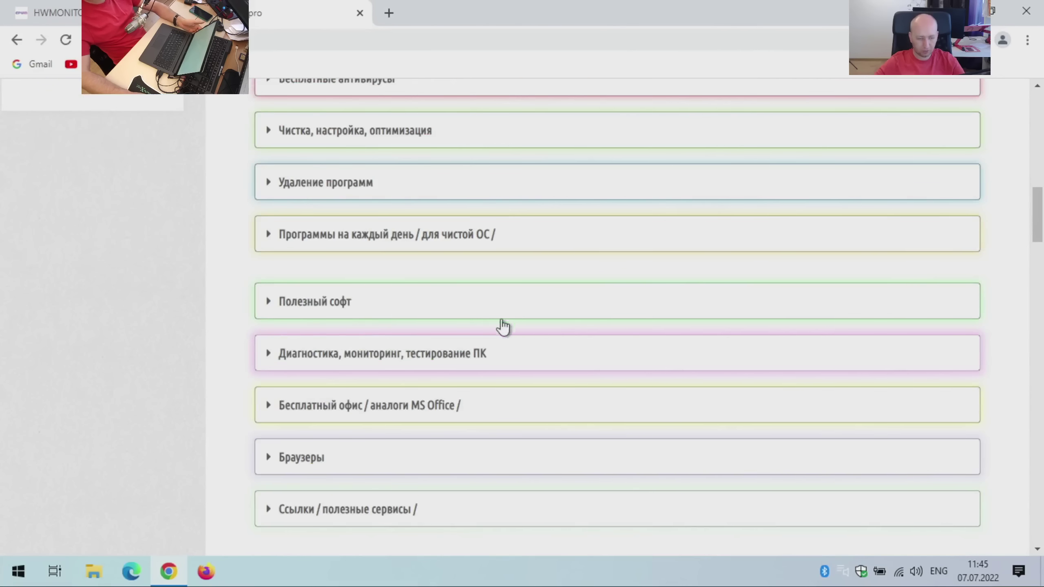
scroll(444, 397, "up", 2)
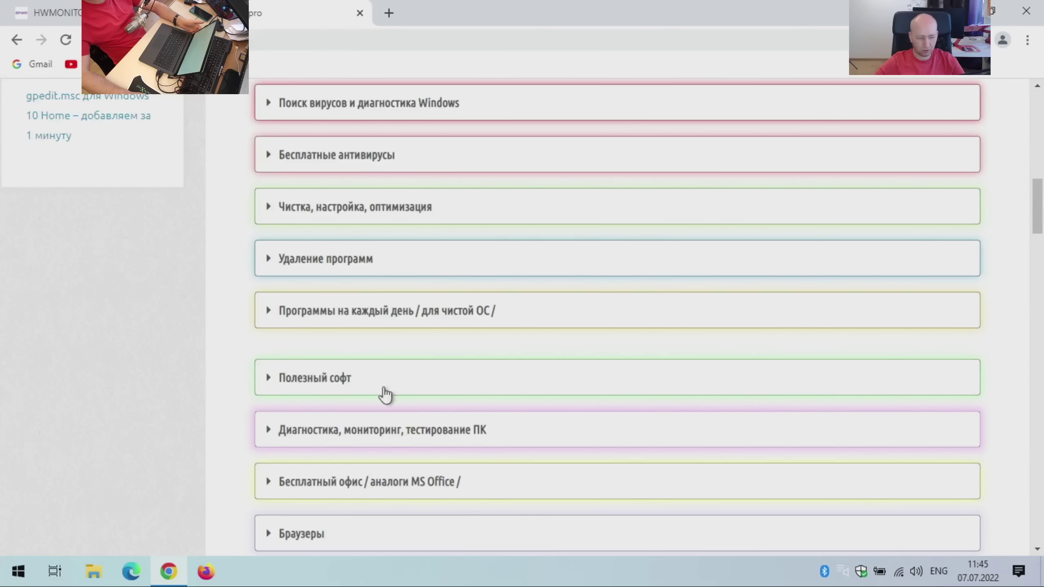
scroll(409, 411, "up", 4)
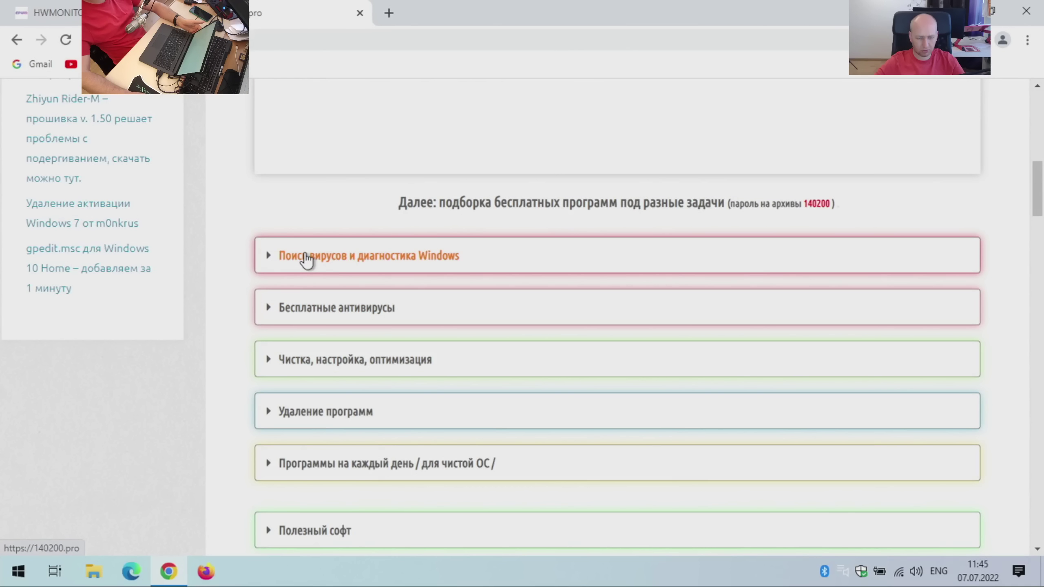
scroll(378, 279, "down", 2)
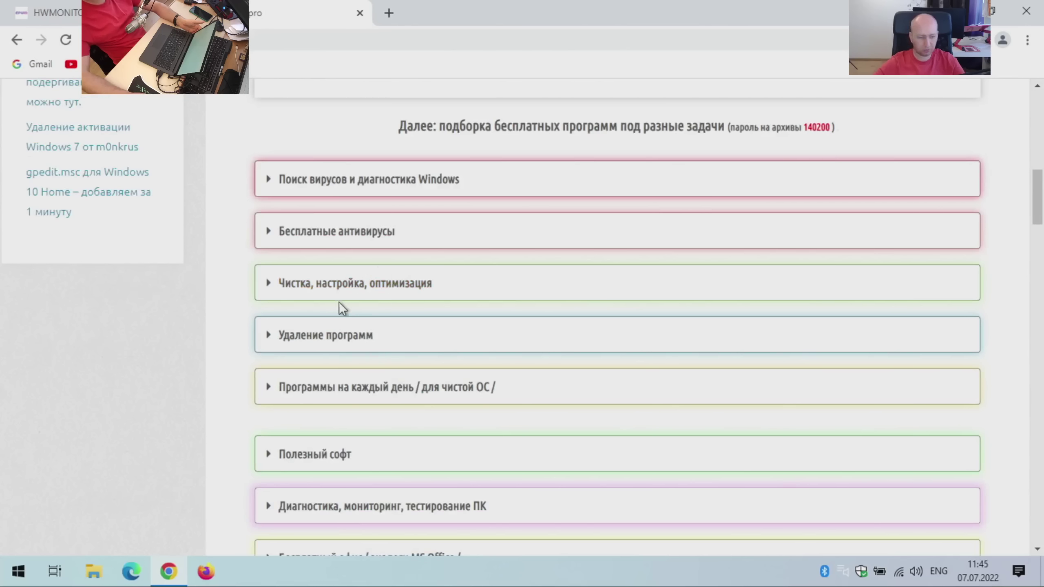
left_click(329, 289)
scroll(447, 299, "down", 4)
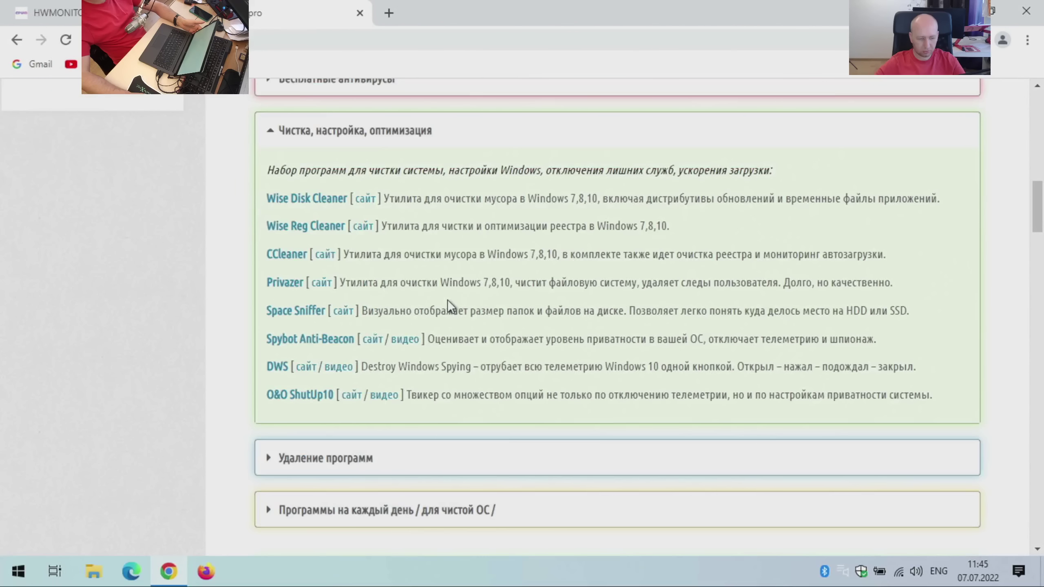
Step: Expand the sections "Полезный софт" and "Диагностика, мониторинг, тестирование ПК" and review the listed monitoring programs
scroll(442, 317, "down", 4)
left_click(312, 428)
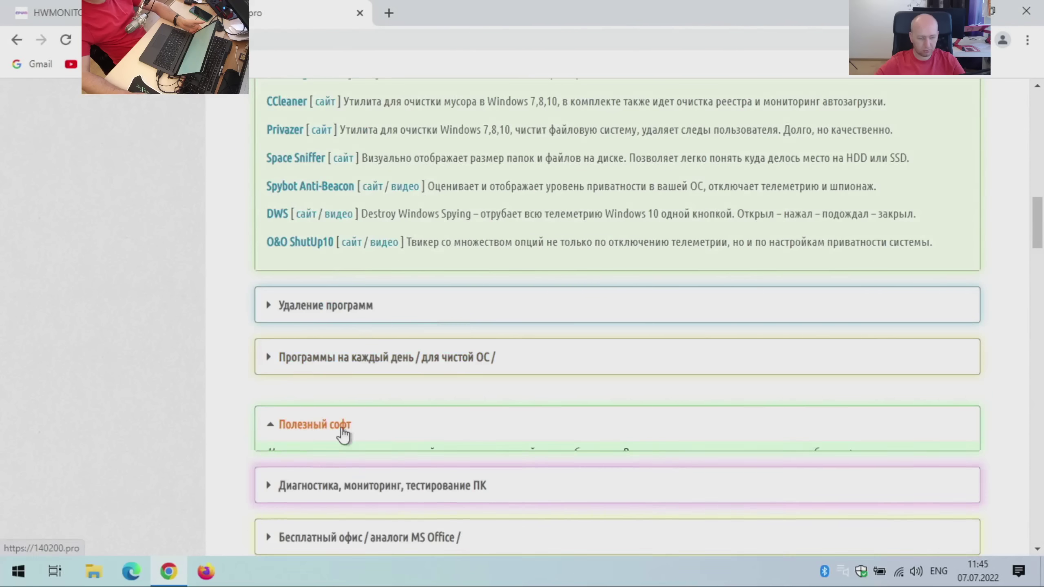
scroll(345, 431, "down", 8)
left_click(387, 503)
scroll(574, 395, "down", 8)
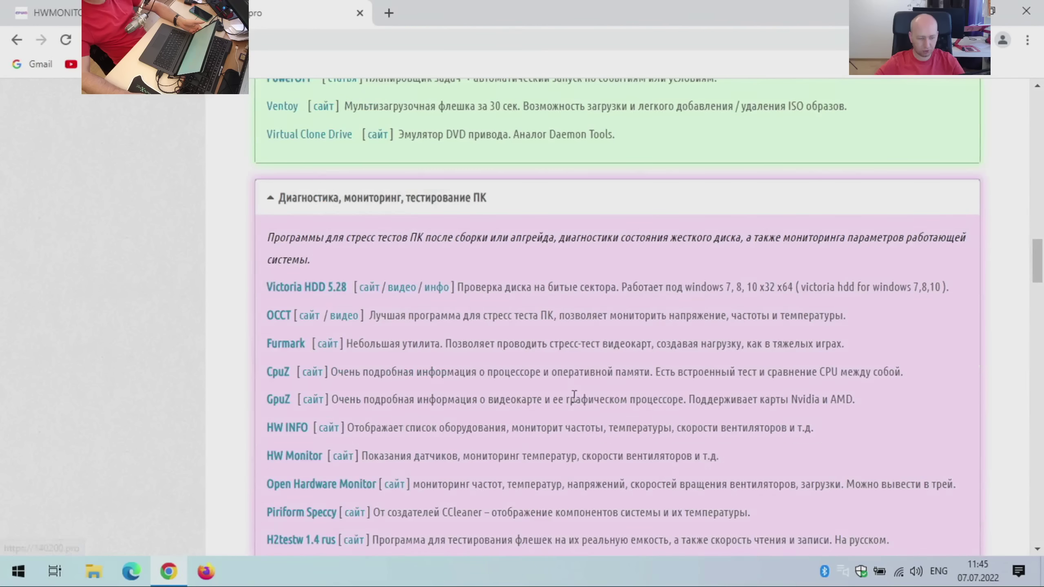
scroll(394, 405, "down", 2)
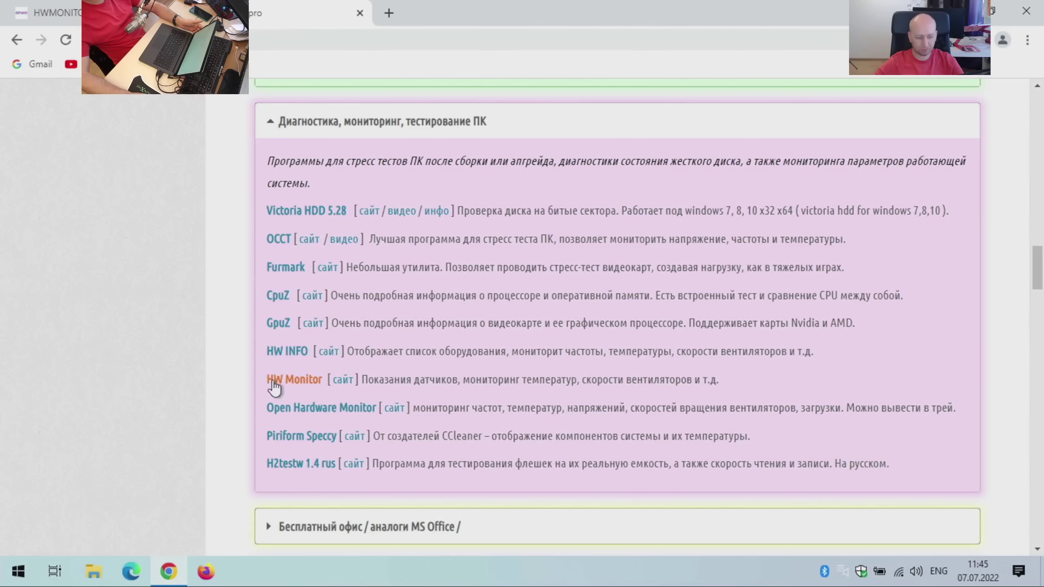
Step: Open the developer's site from the HW Monitor entry and look over the CPUID home page
left_click(343, 379)
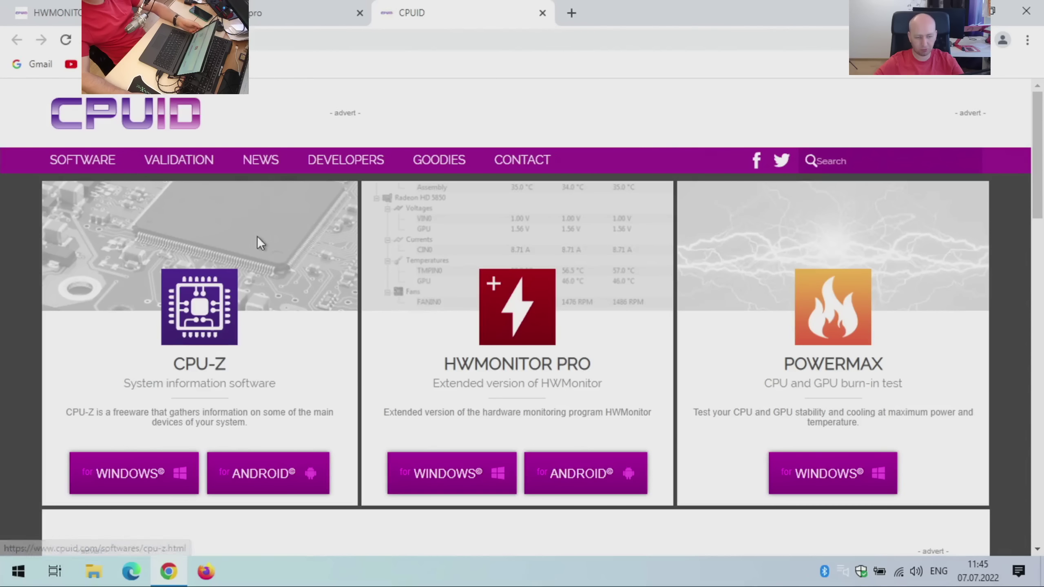
scroll(258, 240, "down", 3)
scroll(260, 242, "down", 6)
scroll(260, 299, "up", 10)
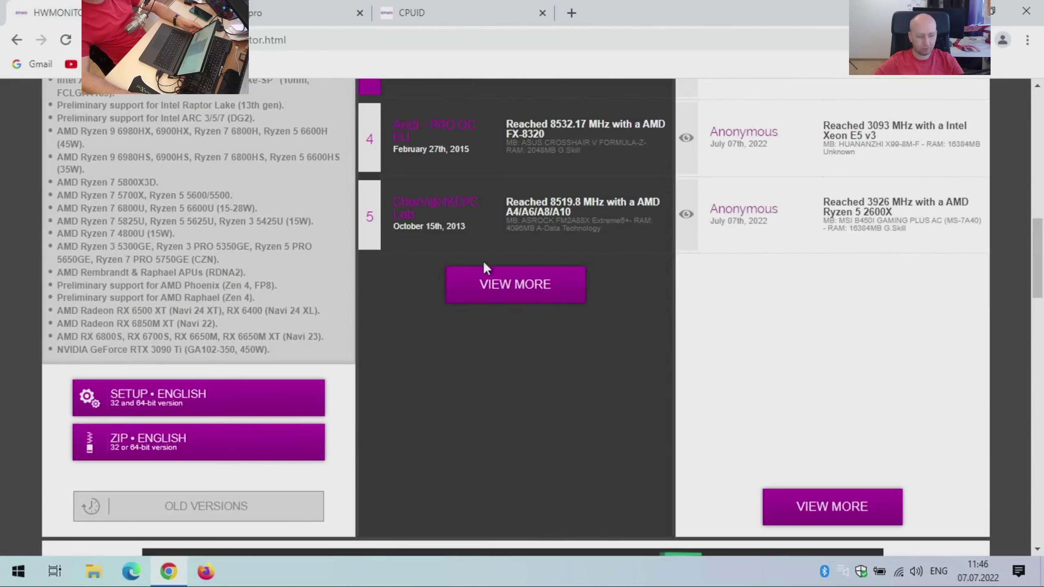
Step: Download the English ZIP version of HWMonitor, hwmonitor_1.46.zip, from the HWMonitor page
left_click(153, 439)
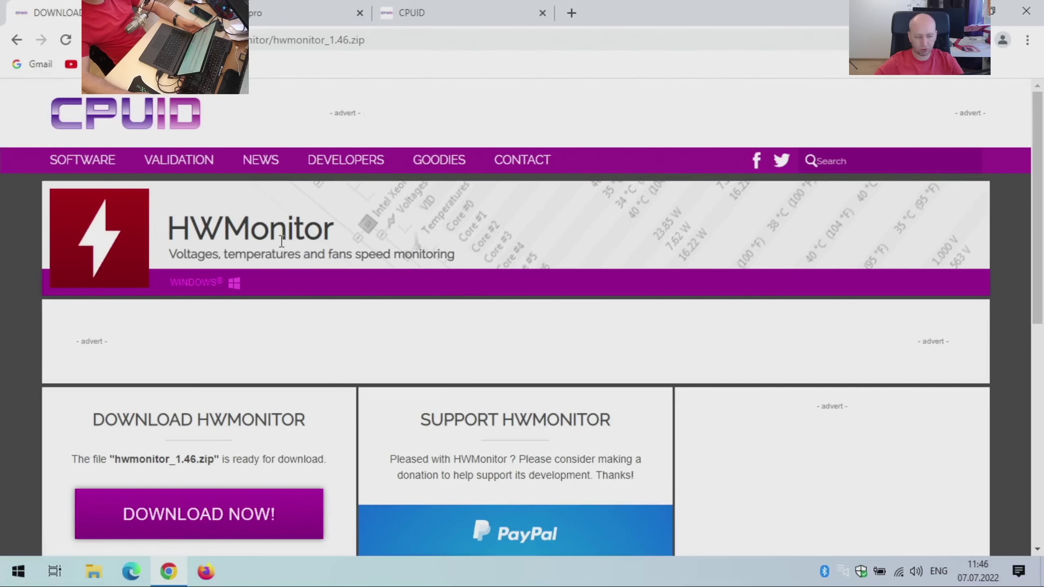
scroll(282, 242, "down", 5)
left_click(298, 283)
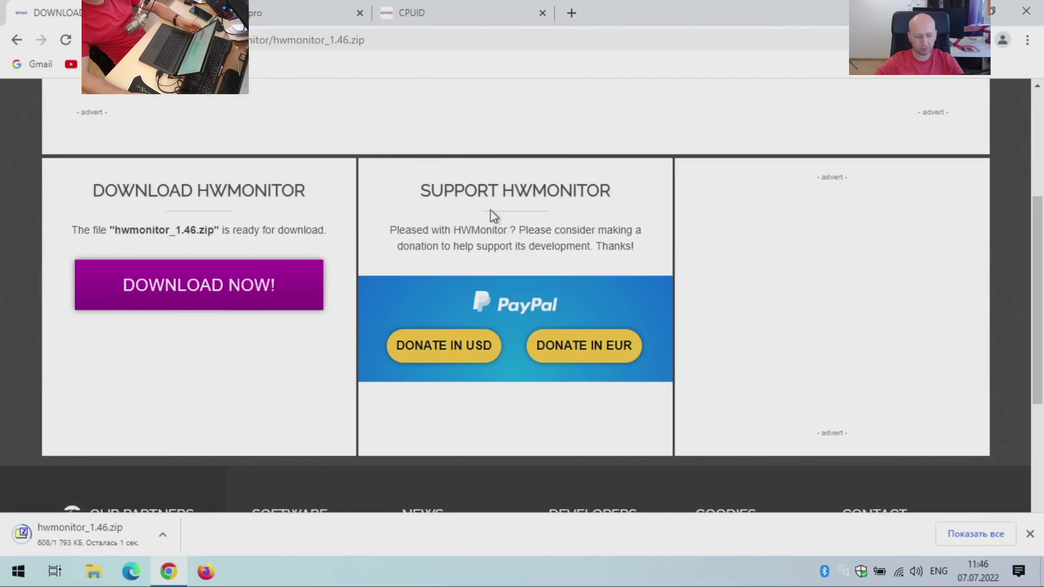
Step: Show the downloaded hwmonitor_1.46.zip in its folder and extract it with 7-Zip into the subfolder "hwmonitor_1.46"
left_click(163, 532)
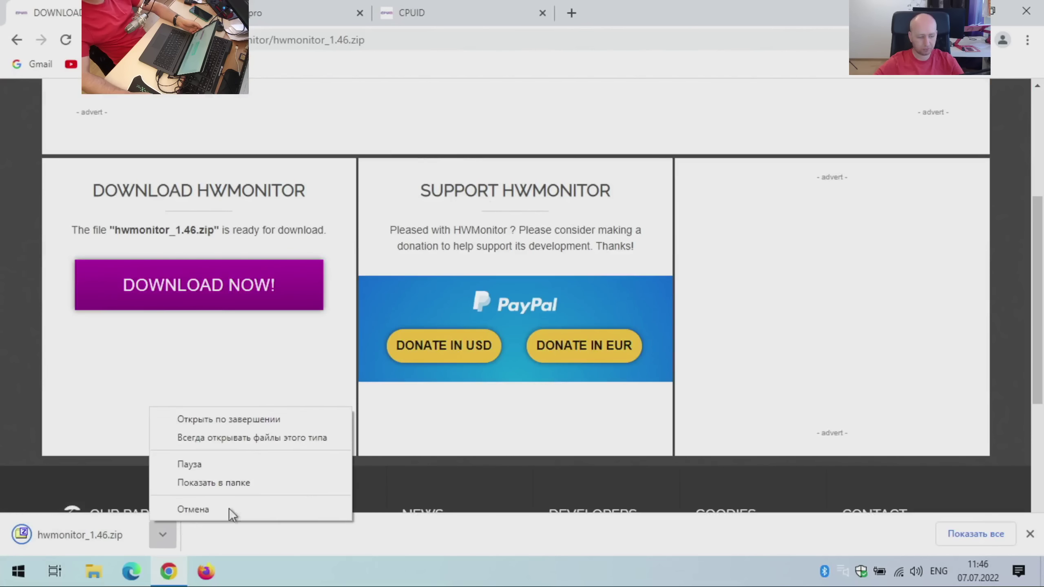
left_click(228, 483)
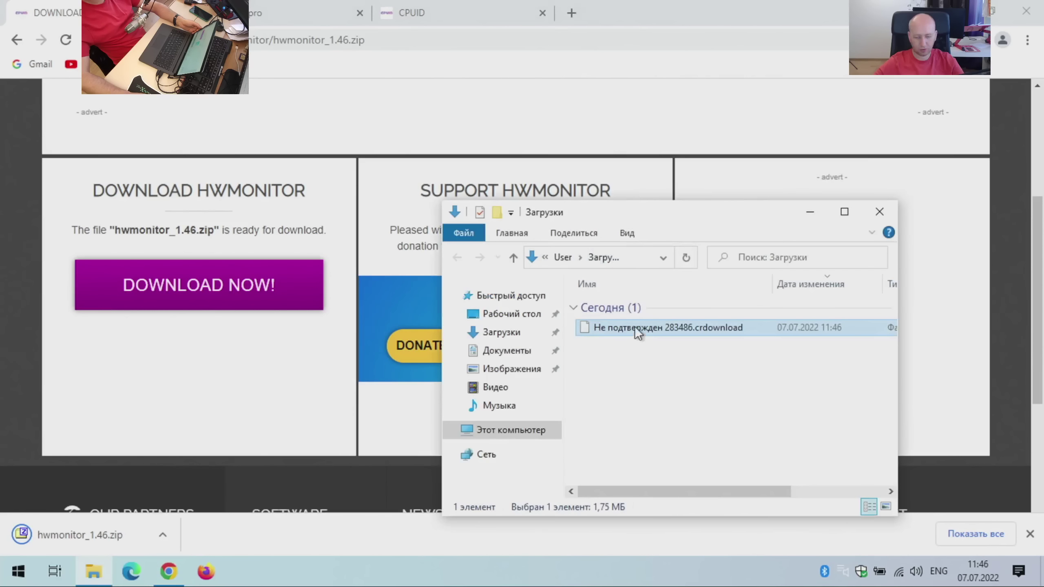
left_click_drag(690, 210, 561, 118)
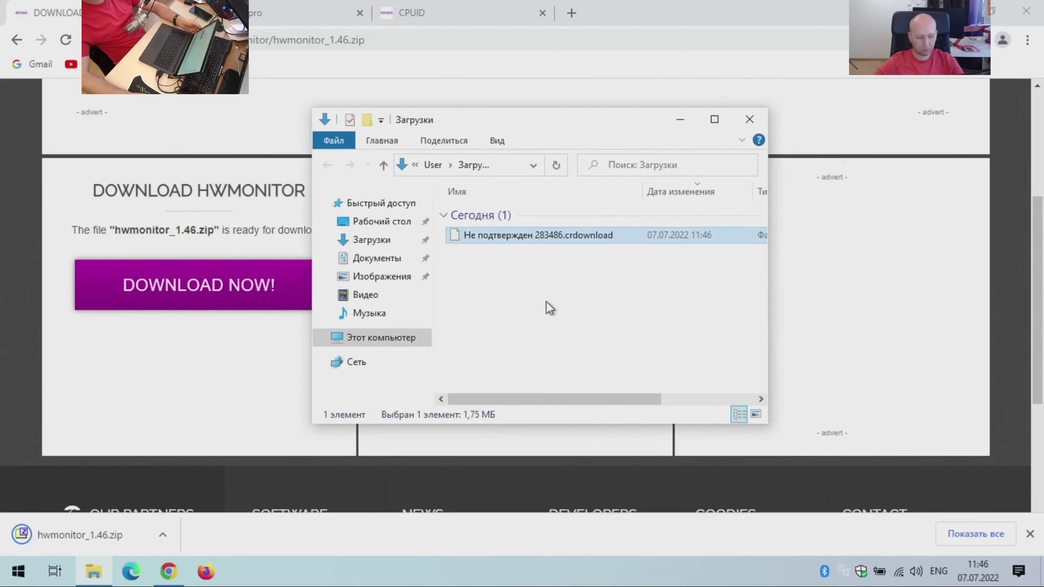
left_click(567, 294)
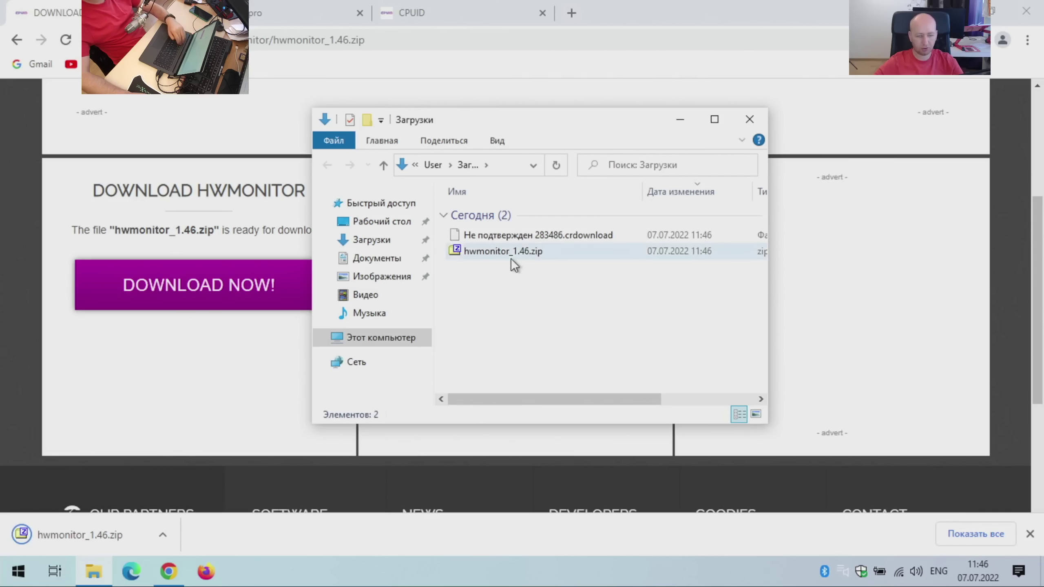
right_click(509, 252)
mouse_move(543, 282)
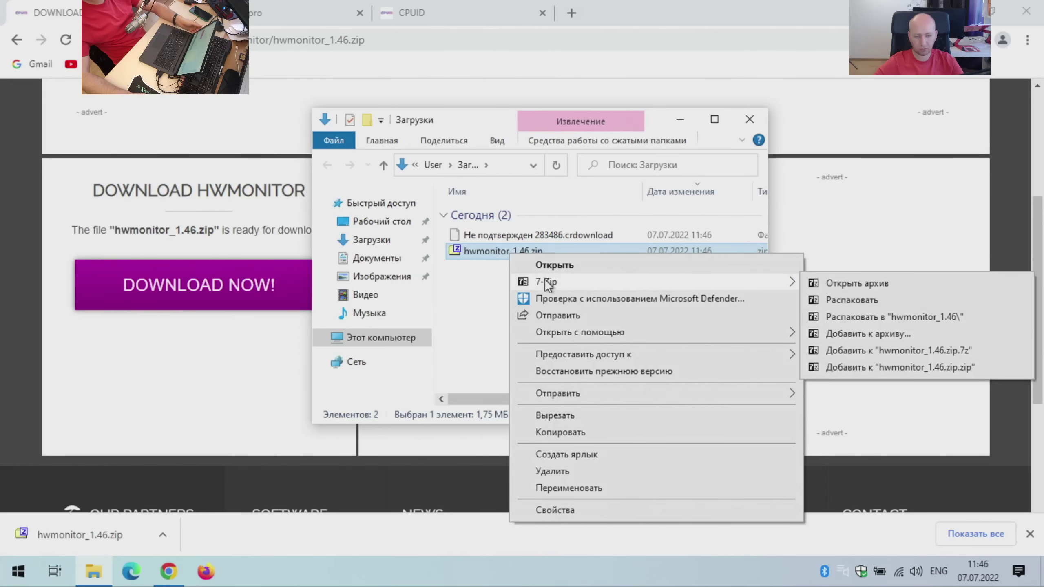
left_click(869, 322)
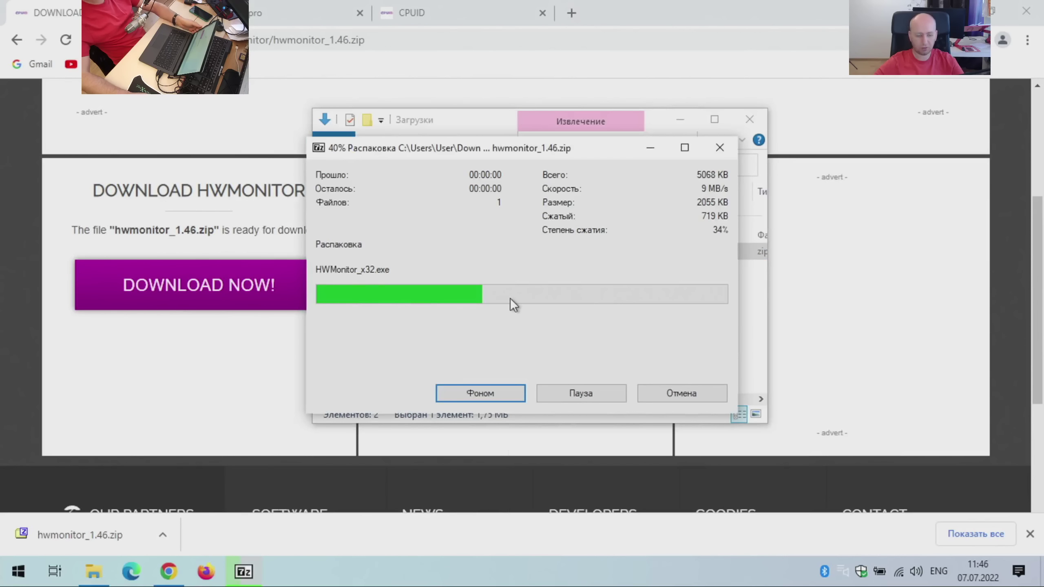
Step: Launch HWMonitor_x64.exe from the extracted folder and allow it to make changes to the device
double_click(466, 251)
left_click(495, 246)
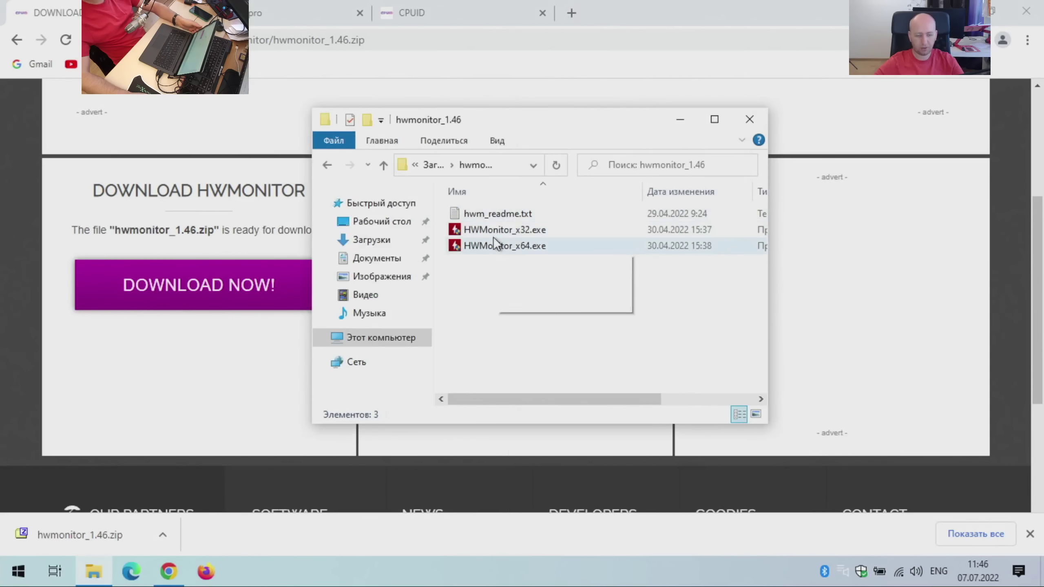
right_click(495, 247)
left_click(536, 248)
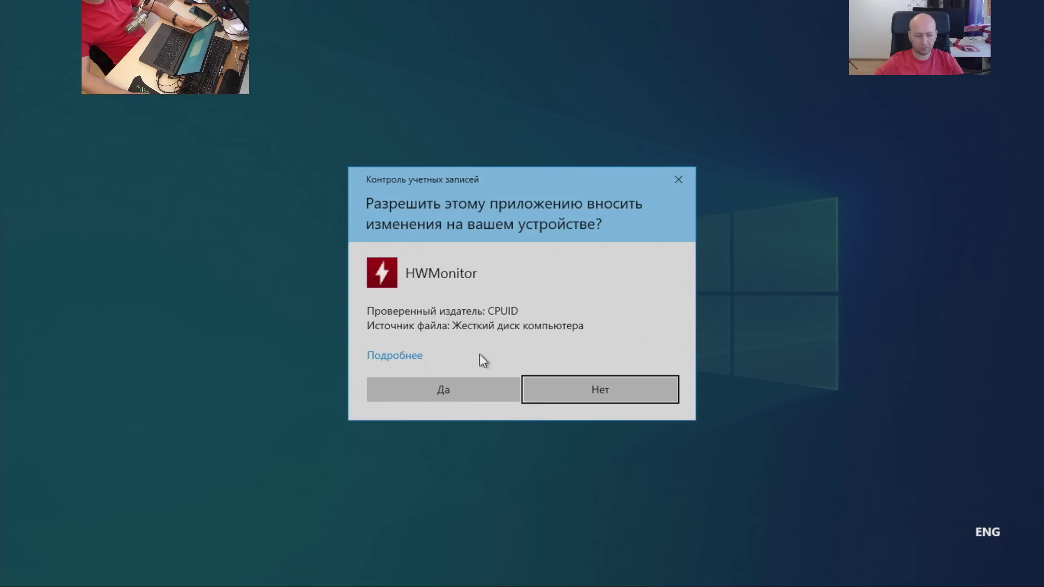
left_click(394, 388)
Step: Clear away the browser and its extra tabs, and arrange a taller HWMonitor window beside the extracted folder's window
middle_click(451, 10)
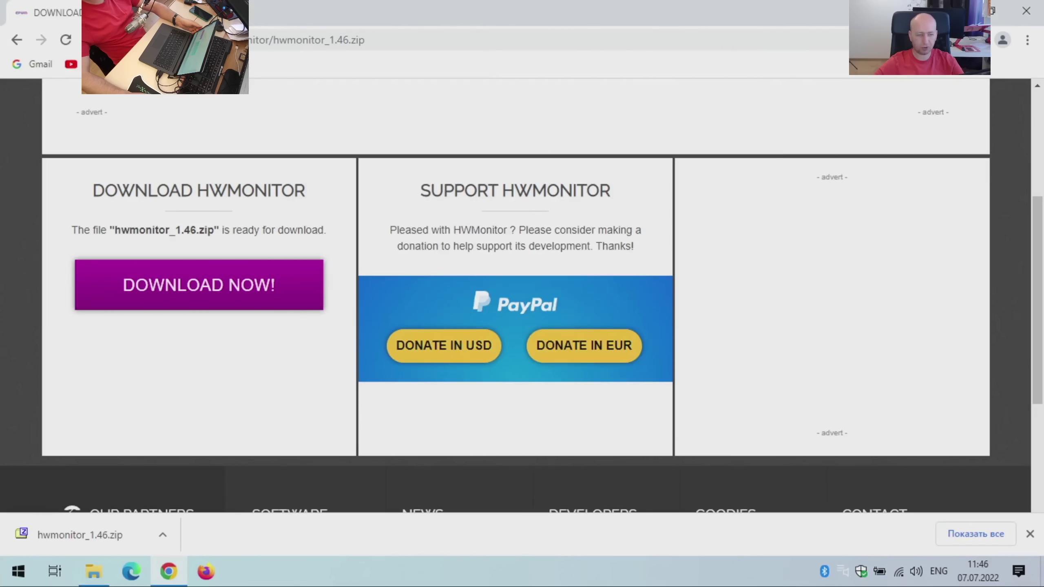
left_click(169, 572)
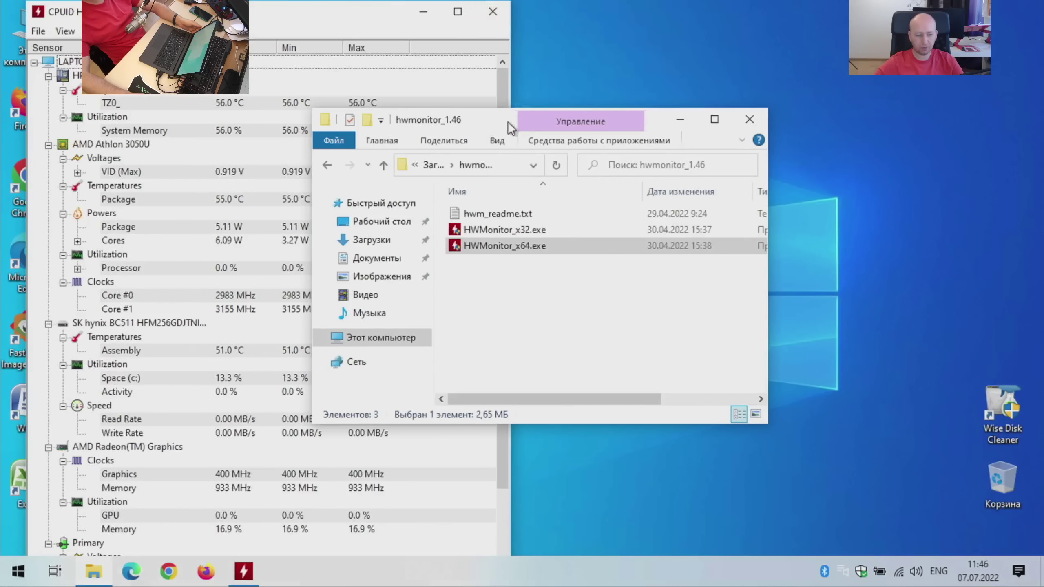
left_click_drag(507, 121, 763, 108)
left_click_drag(301, 4, 356, 27)
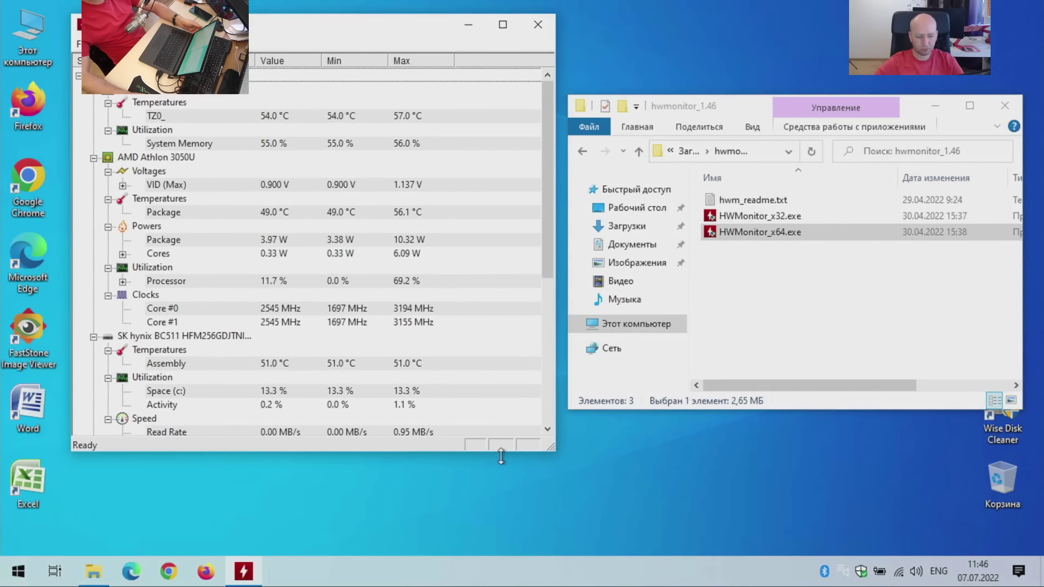
left_click_drag(500, 452, 493, 551)
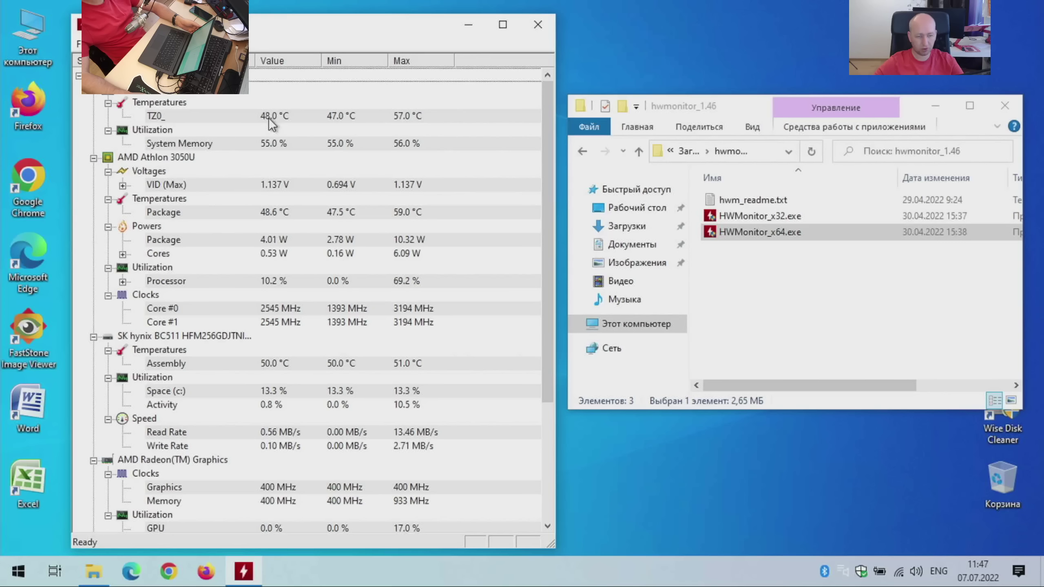
Step: Open Task Manager beside HWMonitor, compare the running processes' load with the sensor temperatures, and close Task Manager
right_click(665, 558)
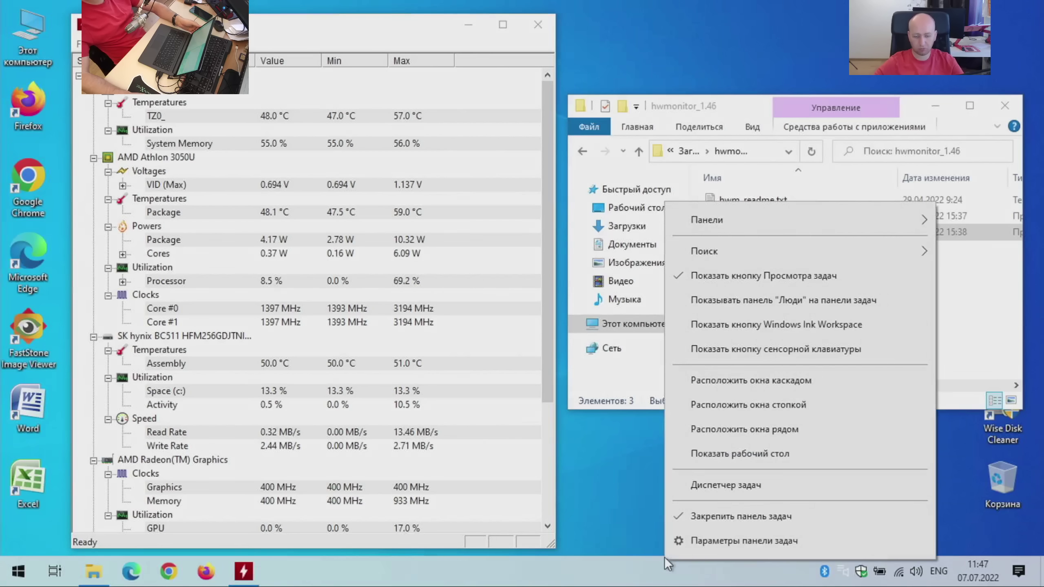
right_click(666, 574)
left_click(693, 499)
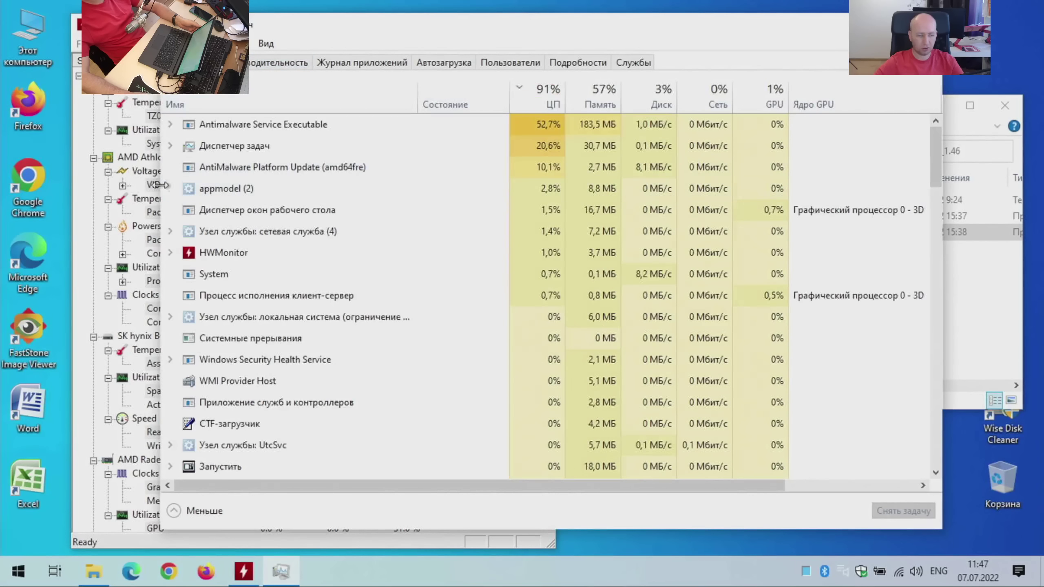
left_click_drag(160, 185, 432, 185)
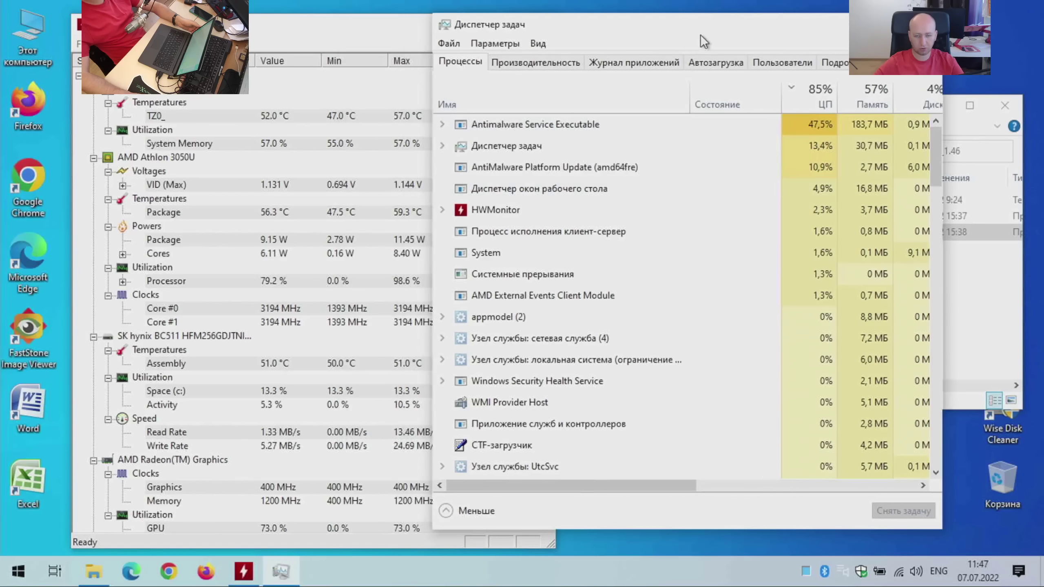
left_click_drag(716, 25, 804, 27)
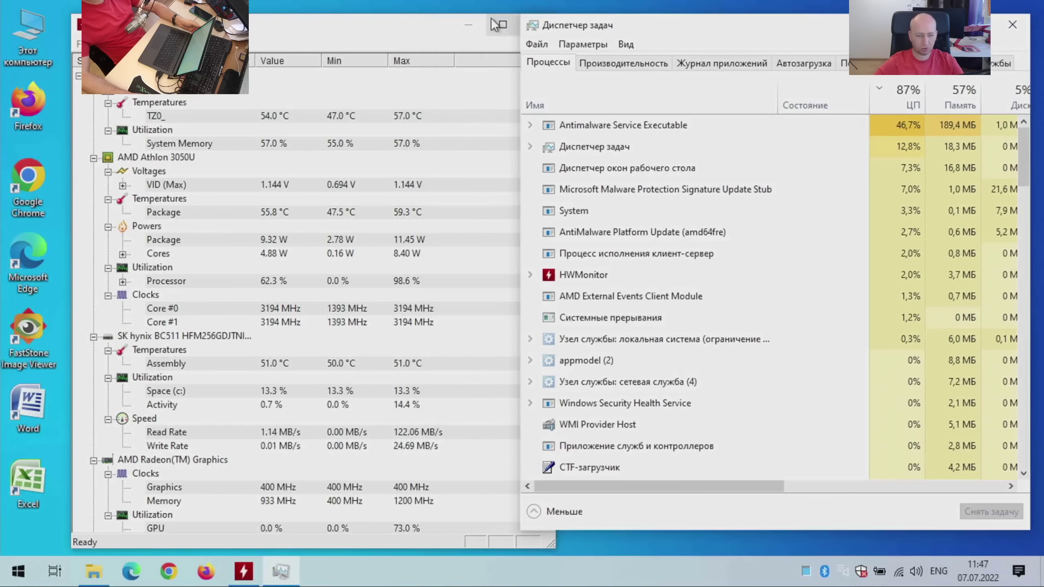
left_click_drag(393, 27, 334, 24)
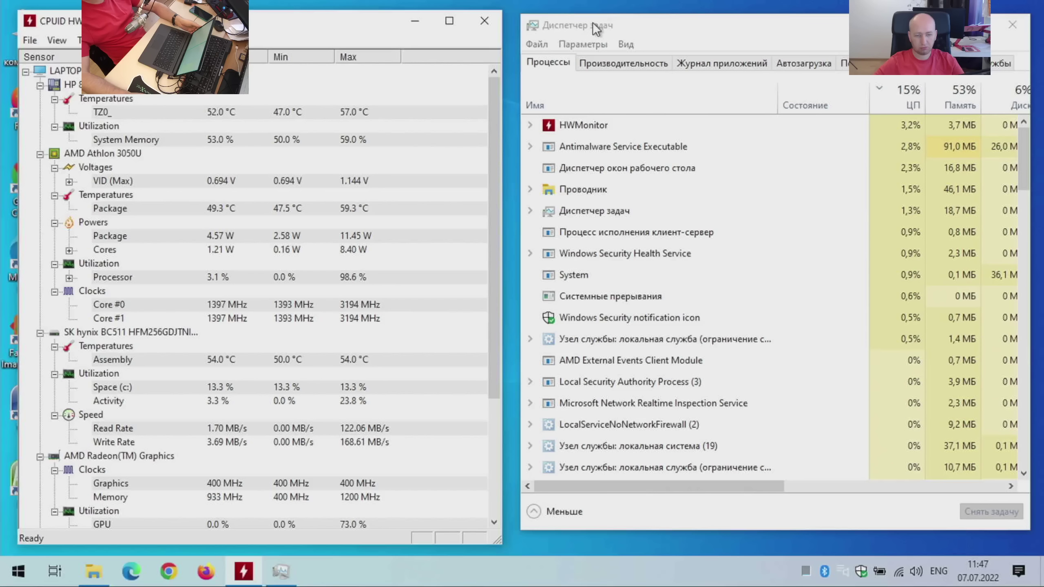
left_click_drag(592, 22, 593, 13)
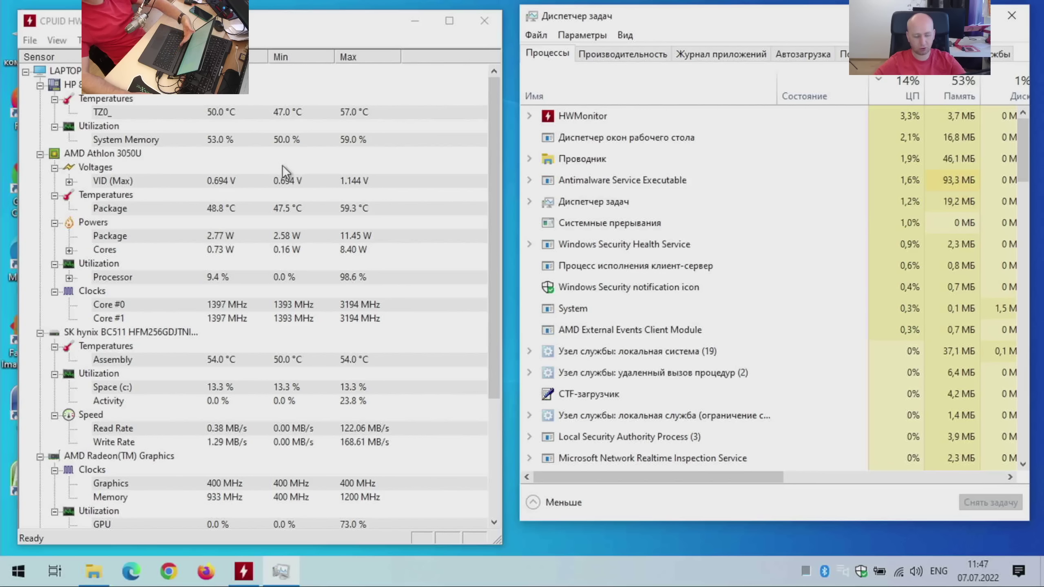
left_click(1011, 15)
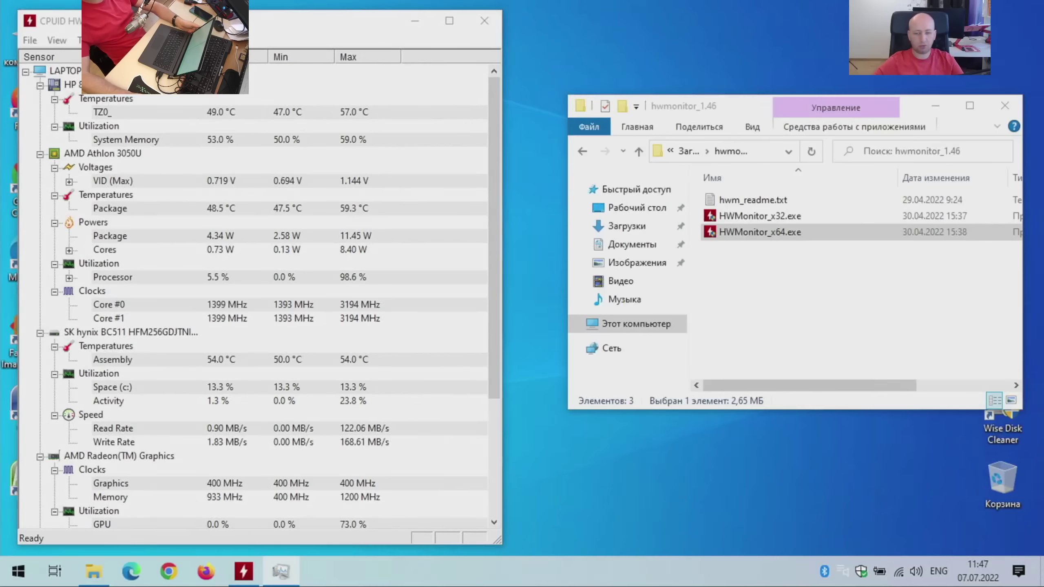
Step: Review the remaining HWMonitor sensors down to the battery capacity and wear levels, and close HWMonitor
left_click_drag(317, 25, 476, 27)
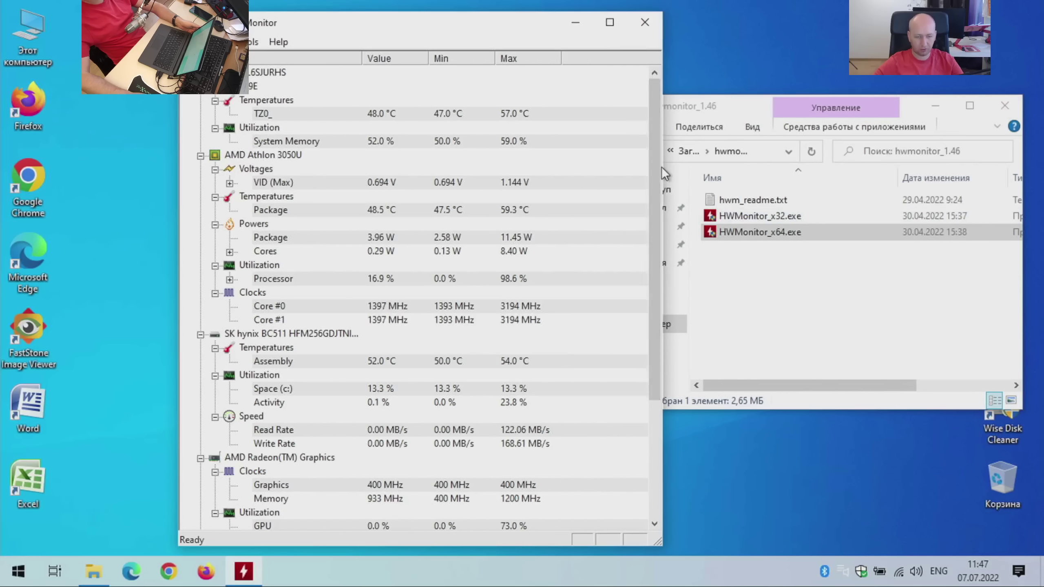
left_click_drag(656, 167, 647, 310)
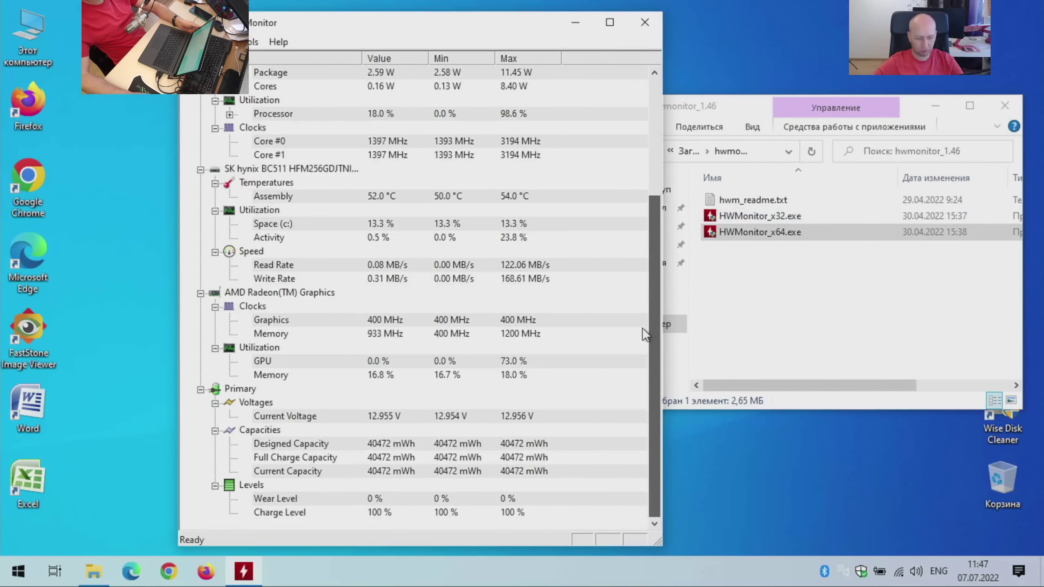
scroll(642, 328, "up", 5)
left_click(644, 22)
left_click_drag(776, 110, 561, 49)
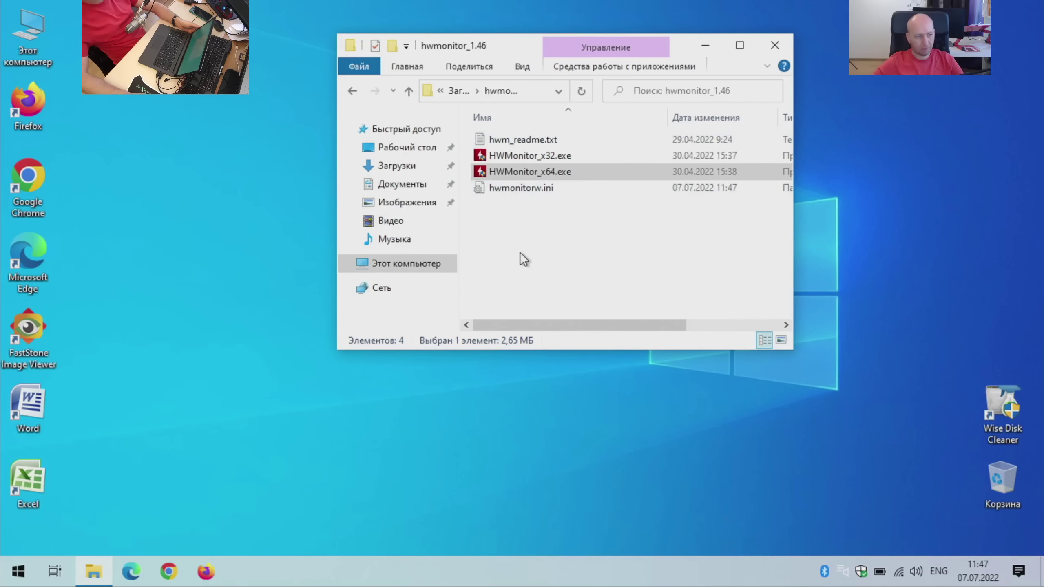
left_click_drag(580, 52, 405, 70)
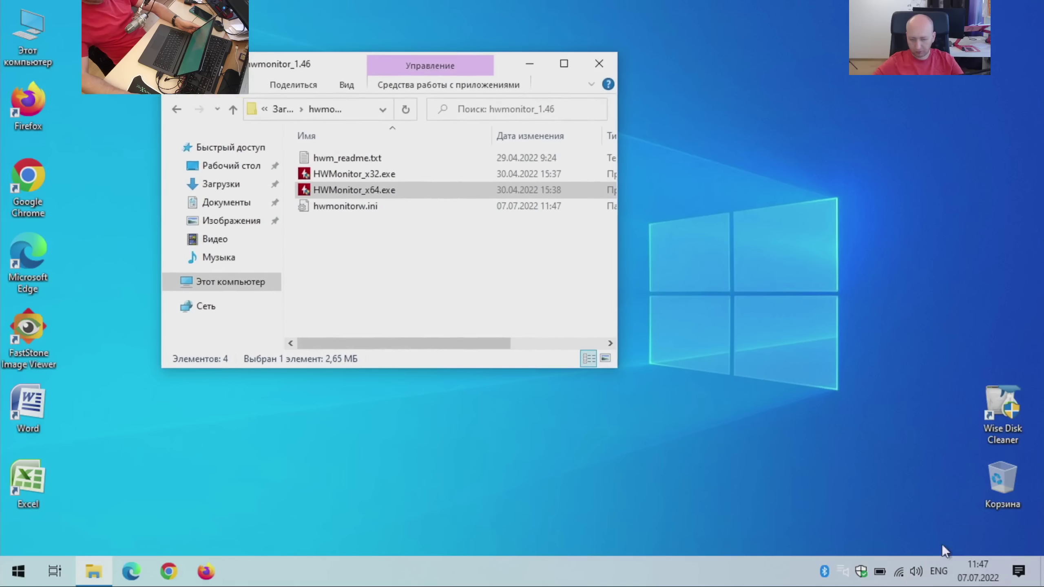
Step: Try other battery power modes and return the power mode to "Оптимальная производительность"
left_click(879, 576)
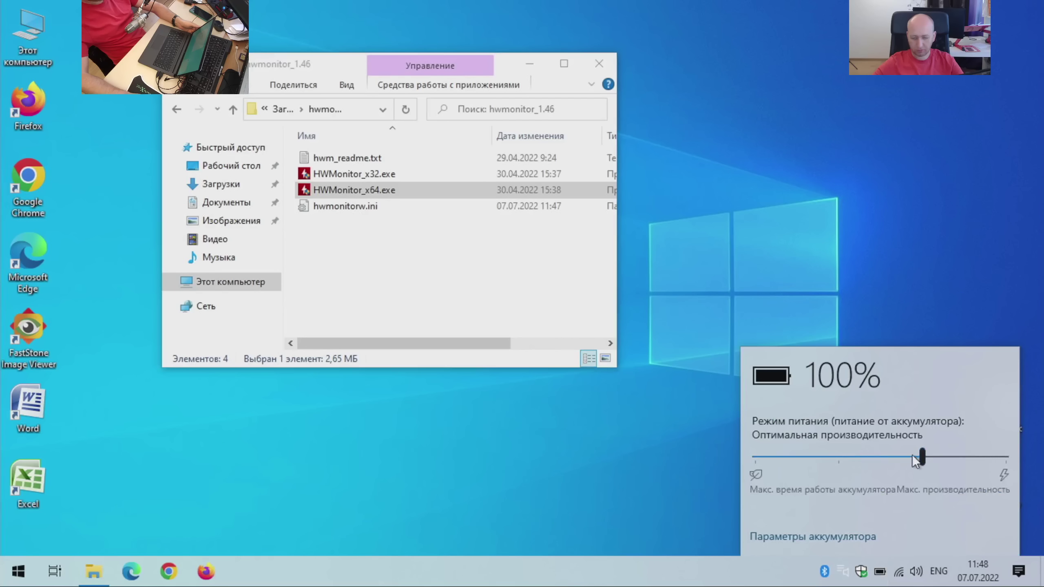
left_click_drag(912, 455, 853, 460)
left_click(925, 457)
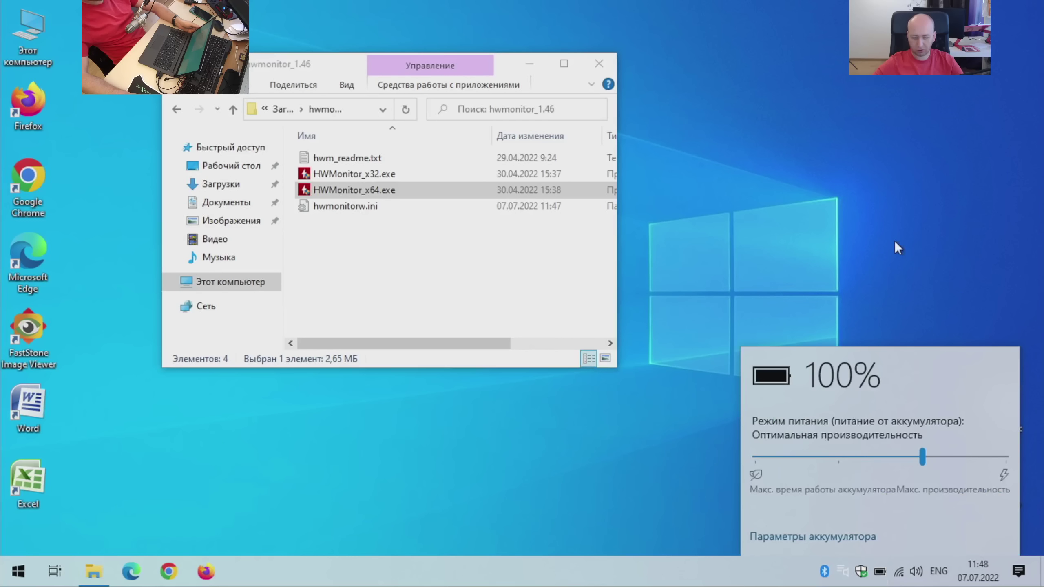
left_click(1001, 455)
left_click(925, 456)
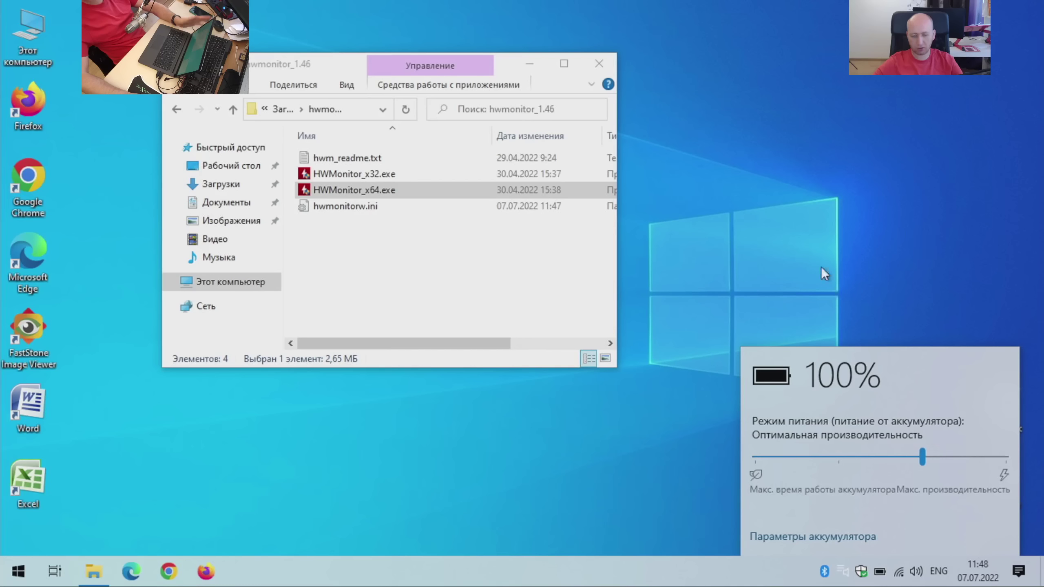
left_click(781, 190)
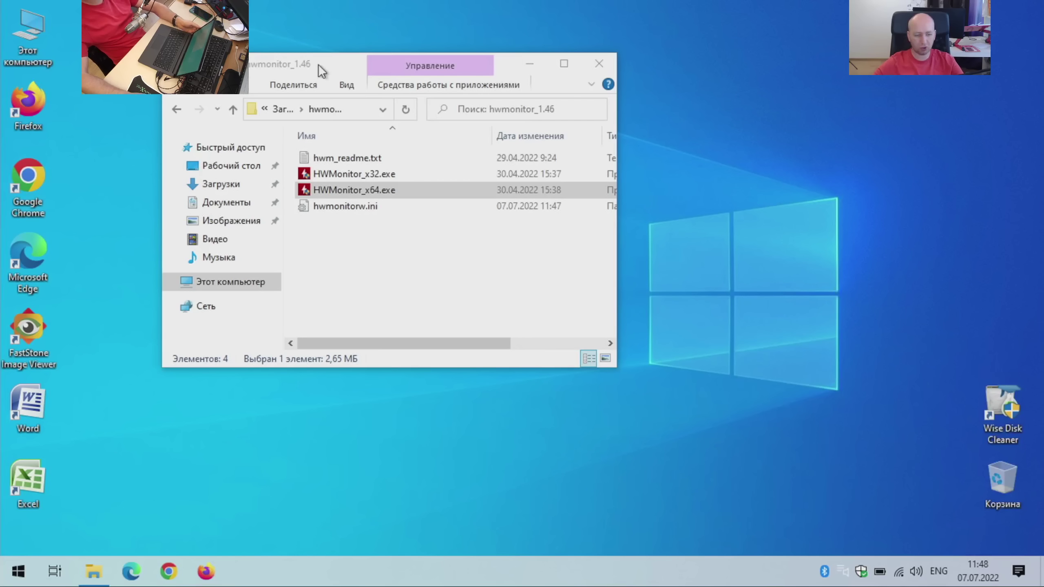
Step: Permanently delete hwmonitor_1.46.zip and the hwmonitor_1.46 folder from the Загрузки folder, and close its window
left_click_drag(320, 64, 490, 99)
left_click(450, 138)
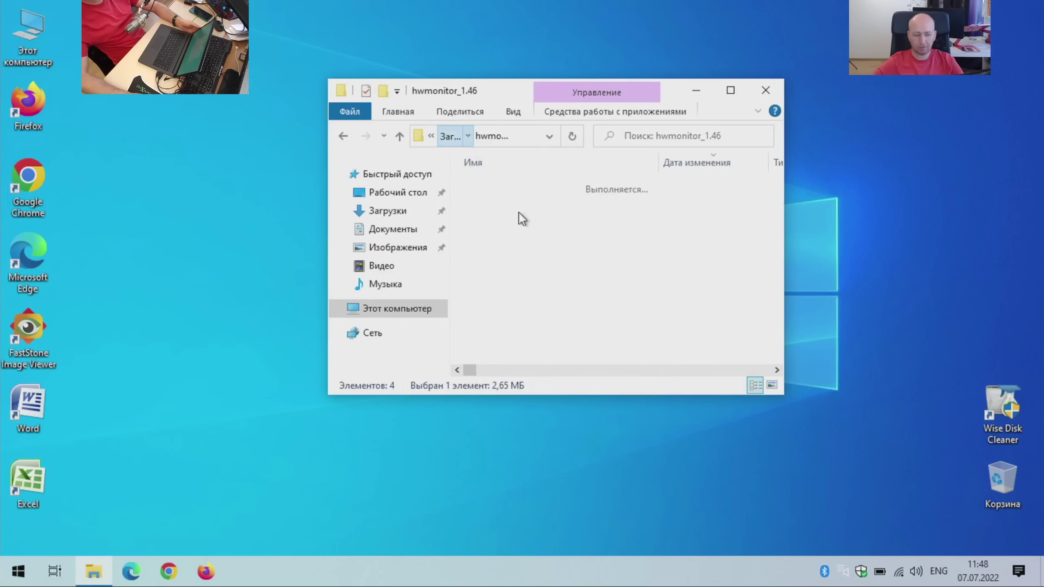
left_click_drag(601, 294, 486, 183)
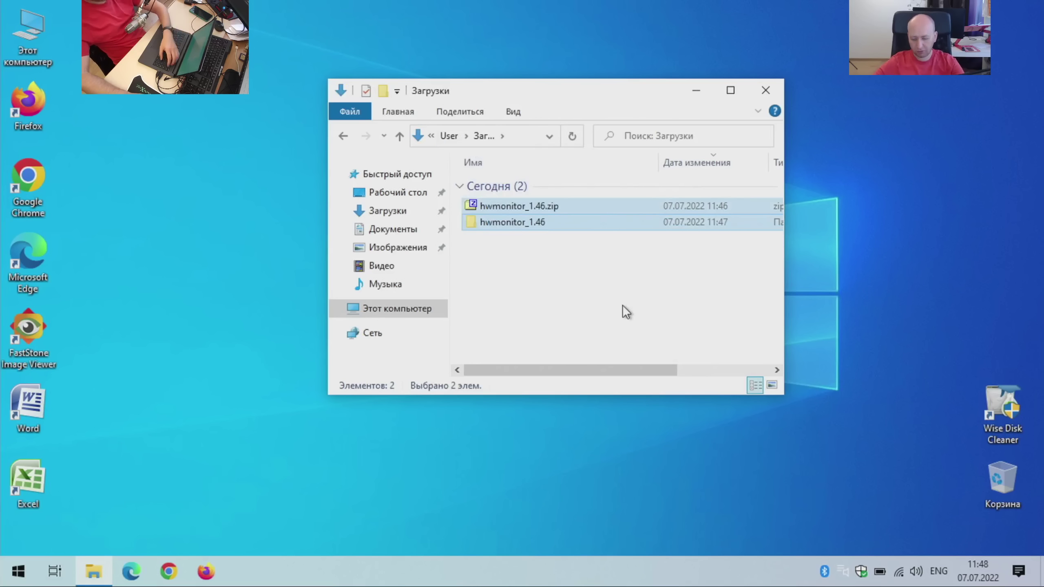
key("shift+Delete")
left_click(563, 304)
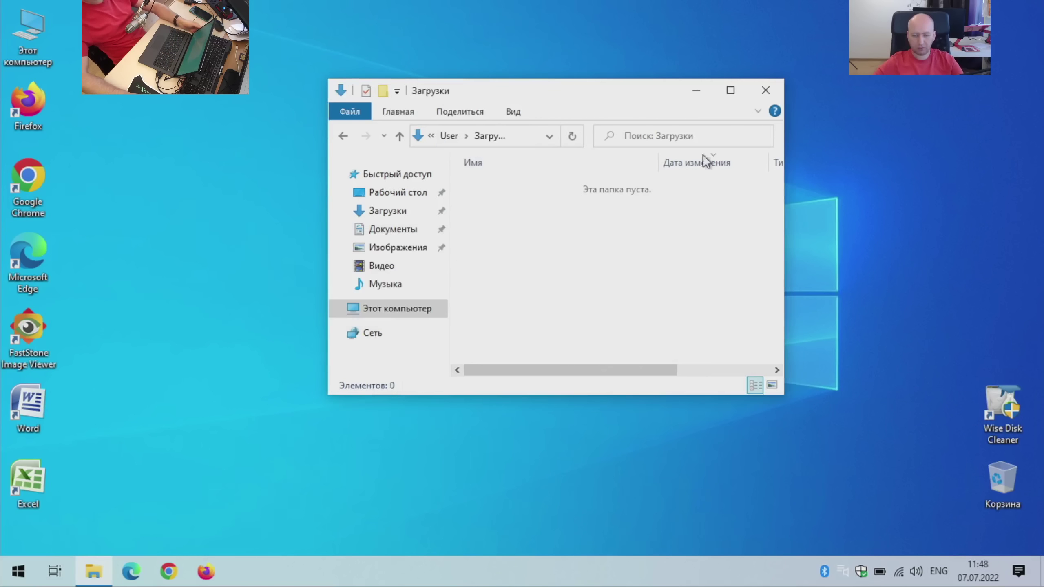
left_click(766, 94)
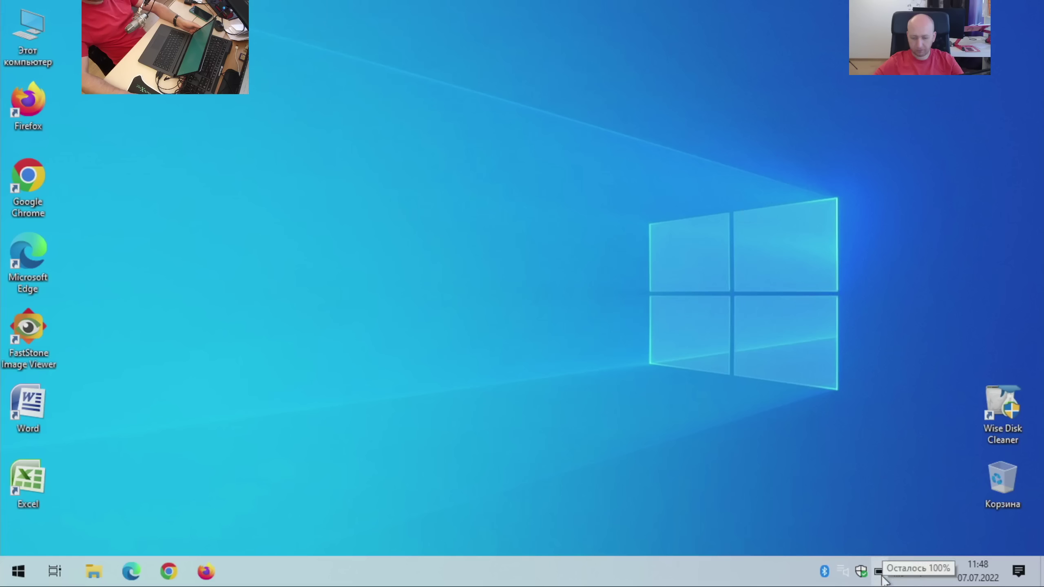